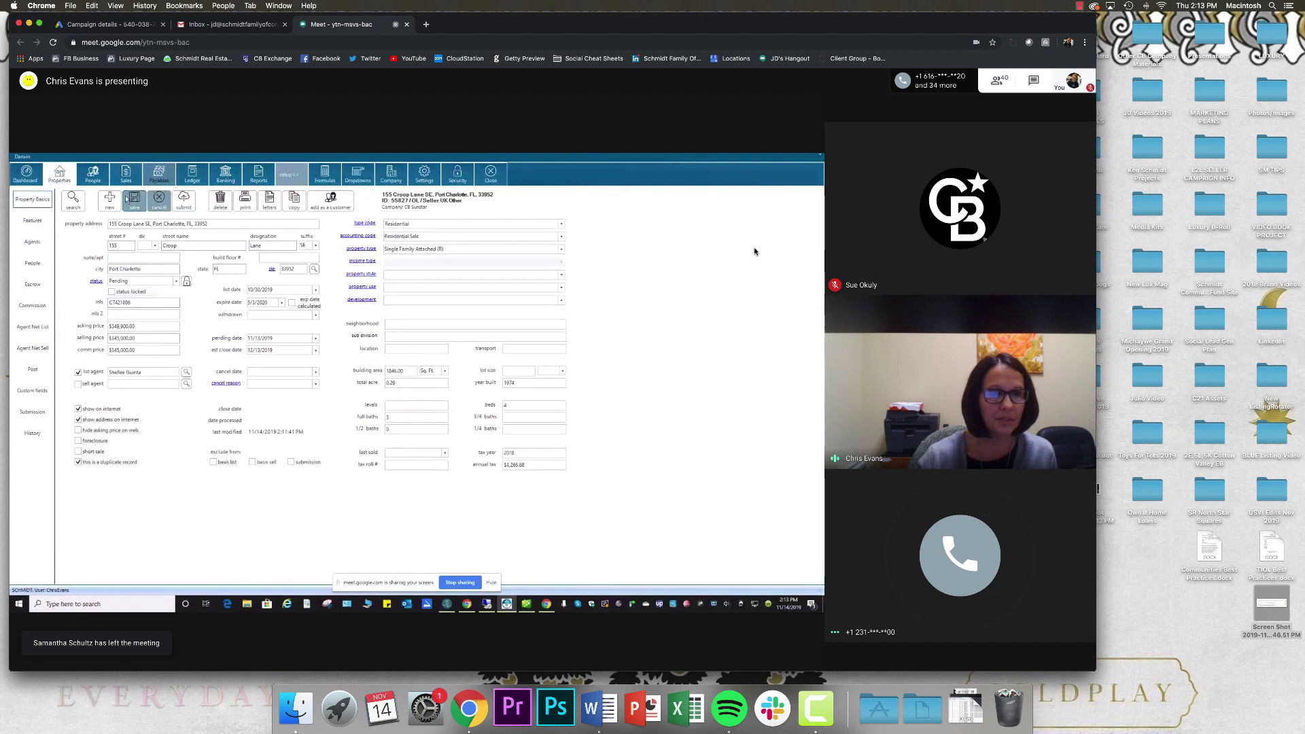
Step: Widen the Meet window to full width and bring up Meet's More options menu
{"action": "mouse_move", "coordinate": [527, 562]}
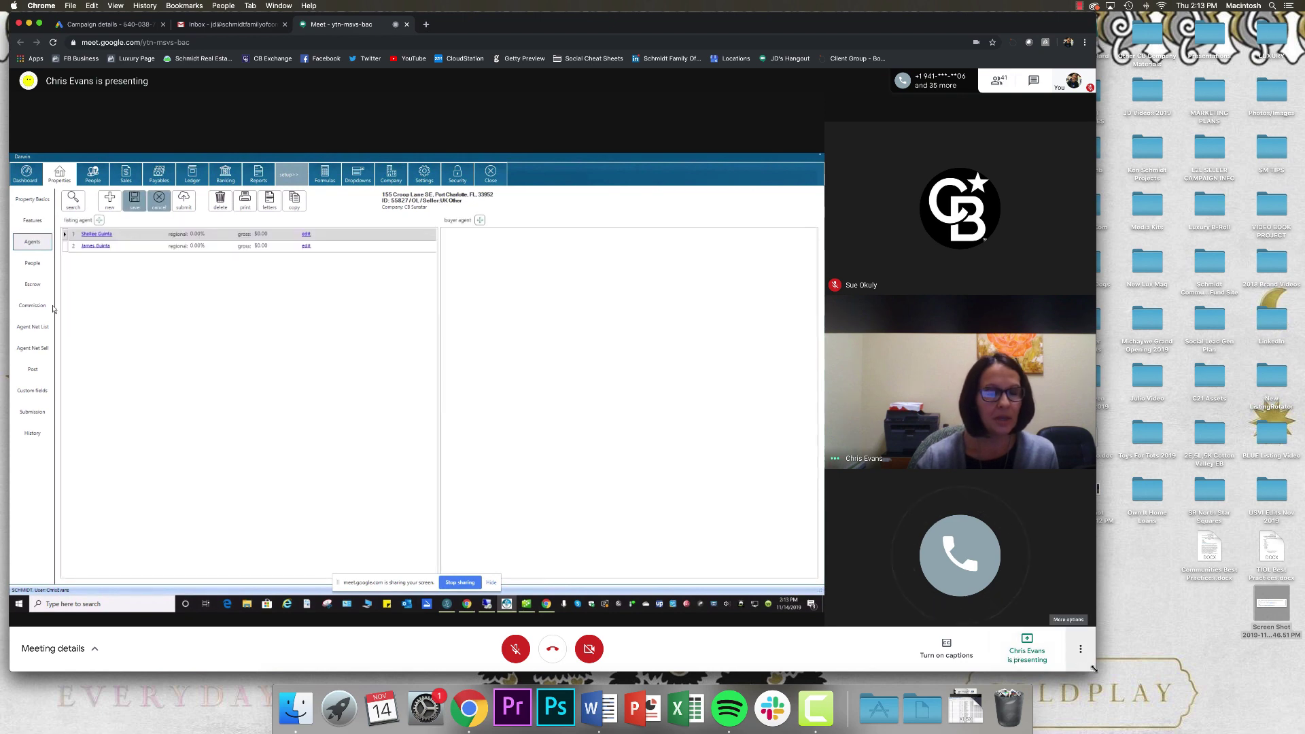
{"action": "key", "text": "ctrl+alt+Return"}
{"action": "mouse_move", "coordinate": [855, 406]}
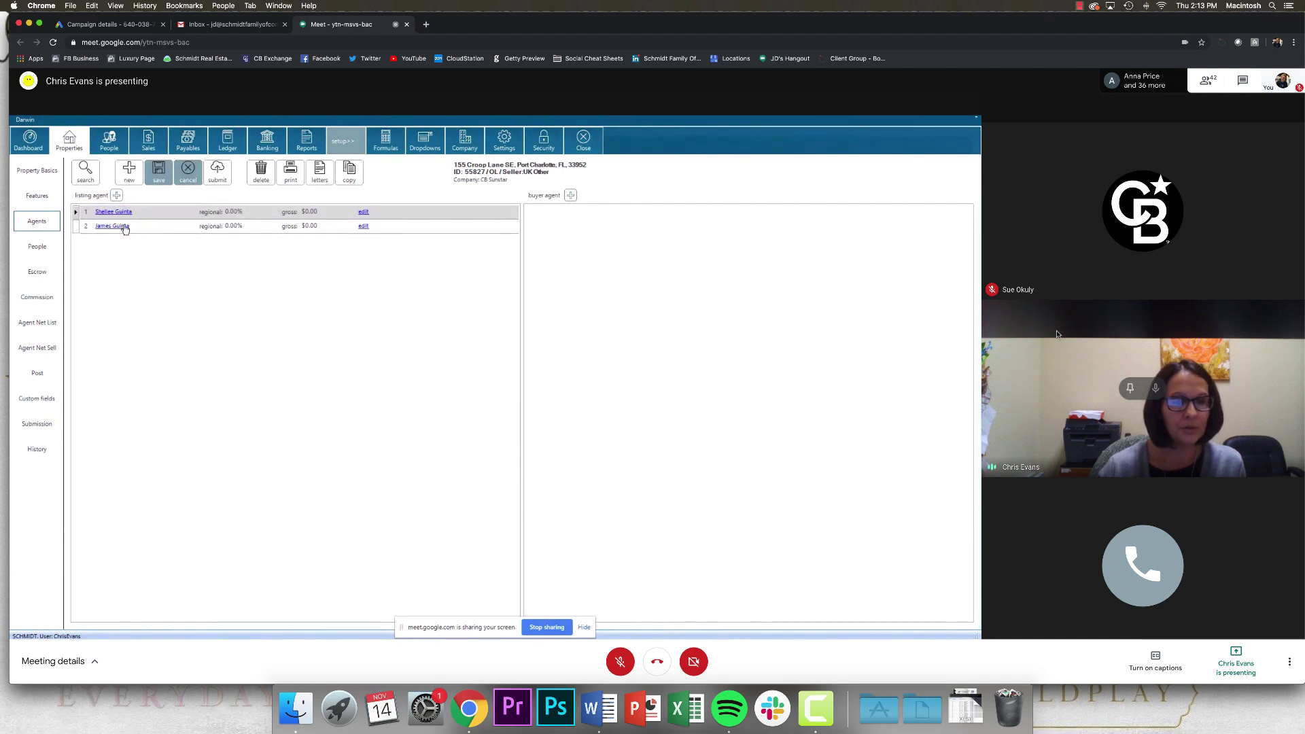
{"action": "mouse_move", "coordinate": [757, 193]}
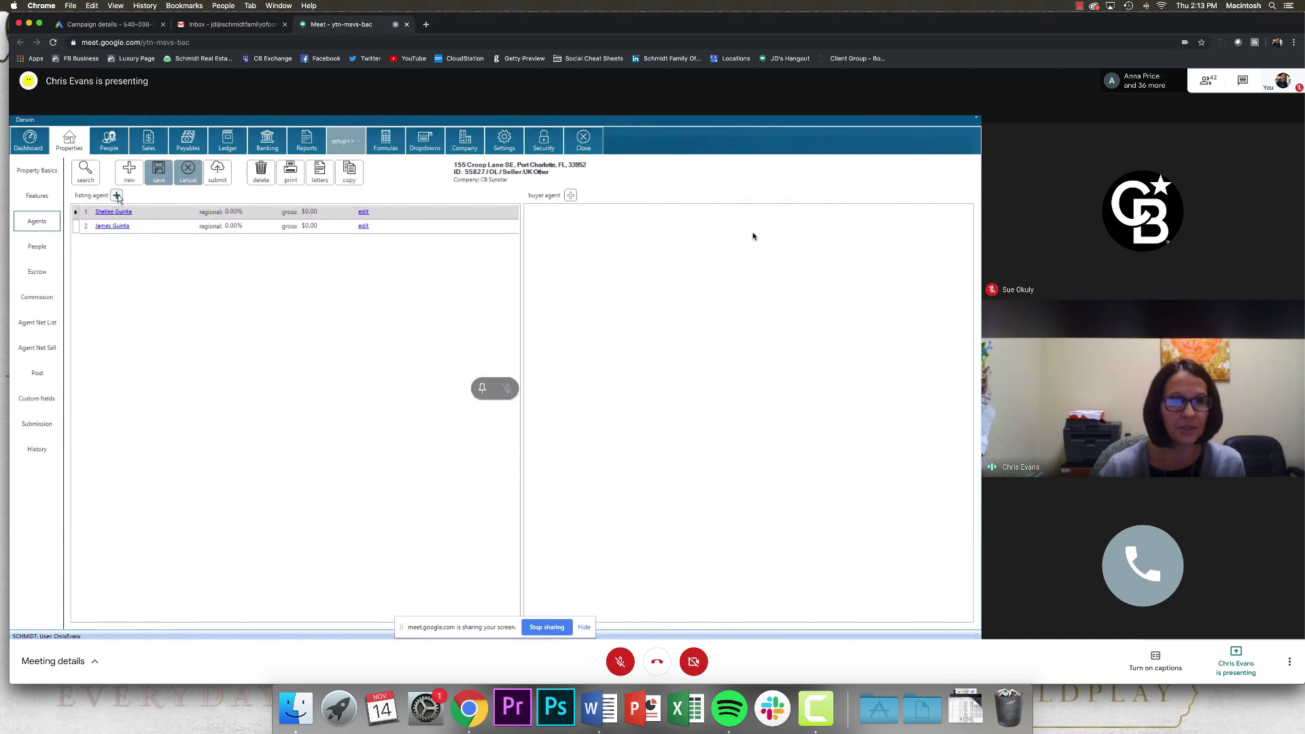
{"action": "left_click", "coordinate": [1244, 654]}
{"action": "left_click", "coordinate": [1289, 660]}
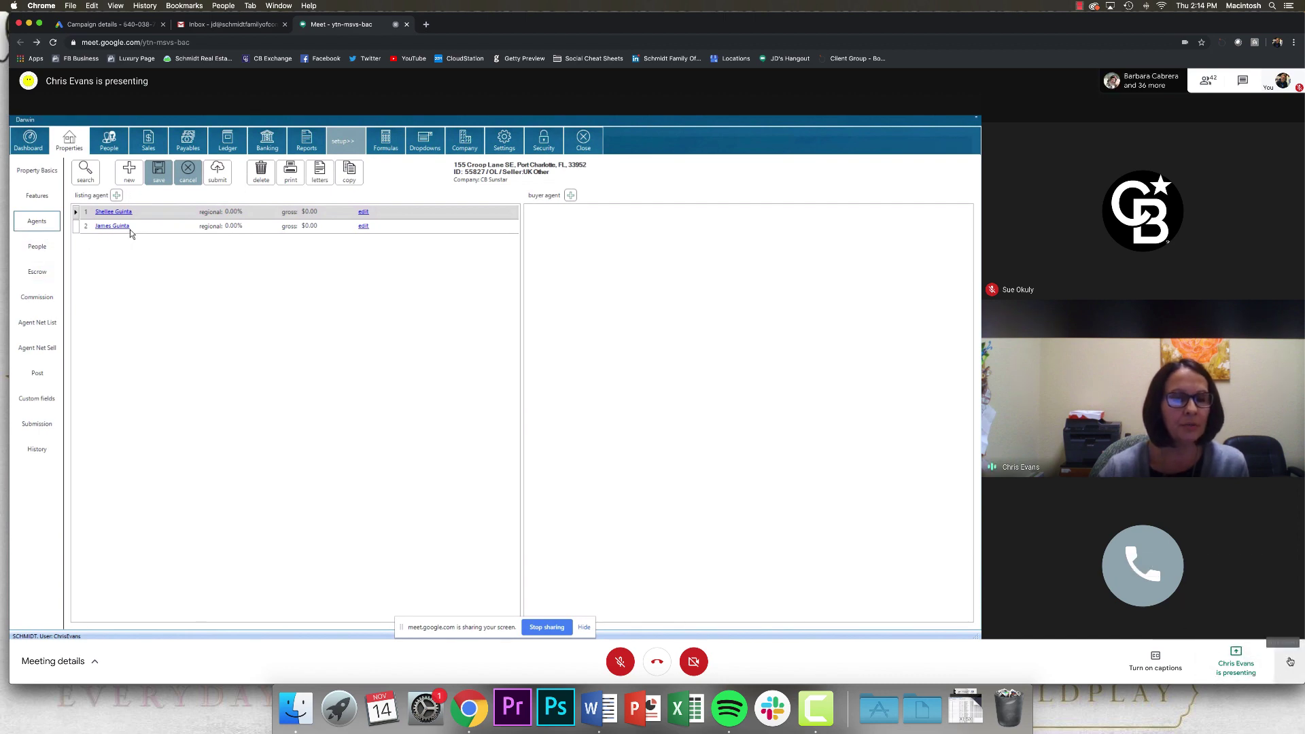
{"action": "left_click", "coordinate": [1289, 661]}
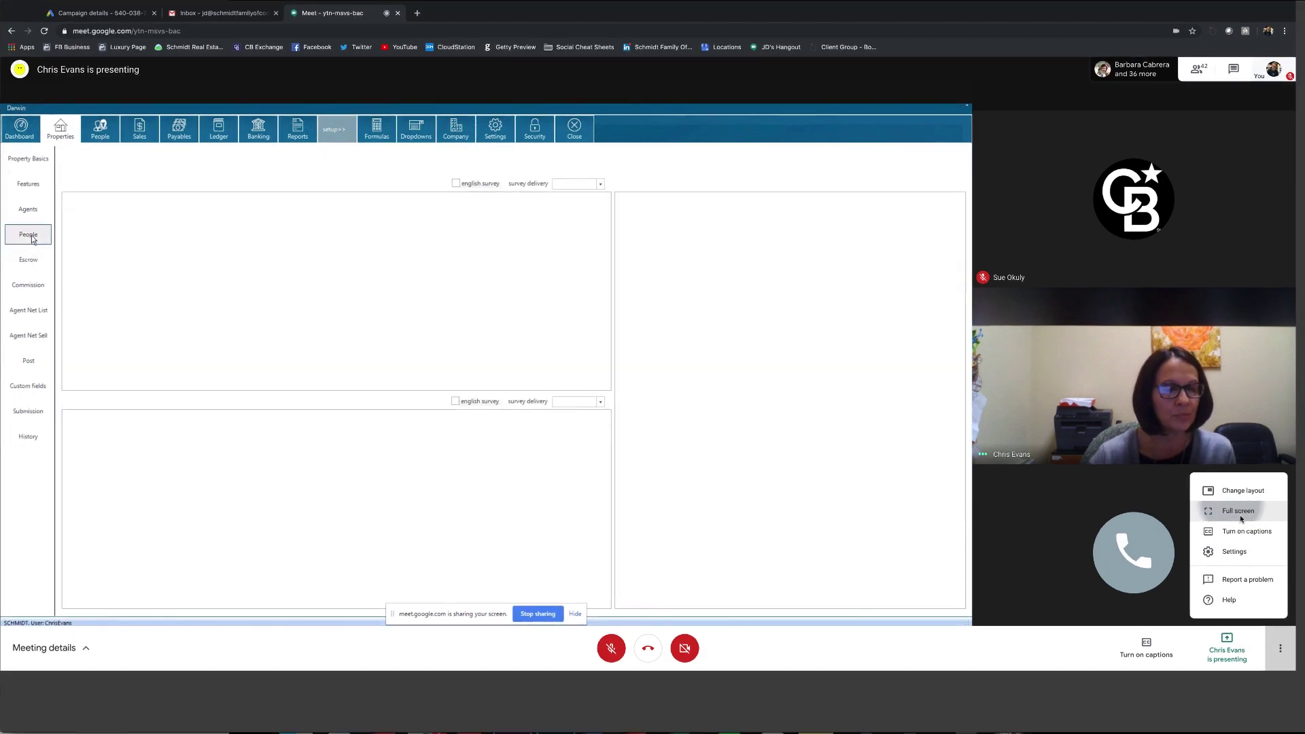
Step: Switch Meet to full screen to follow the Commission page: $345,000 price, $10,350 listing commission
{"action": "left_click", "coordinate": [1247, 523]}
{"action": "mouse_move", "coordinate": [1148, 5]}
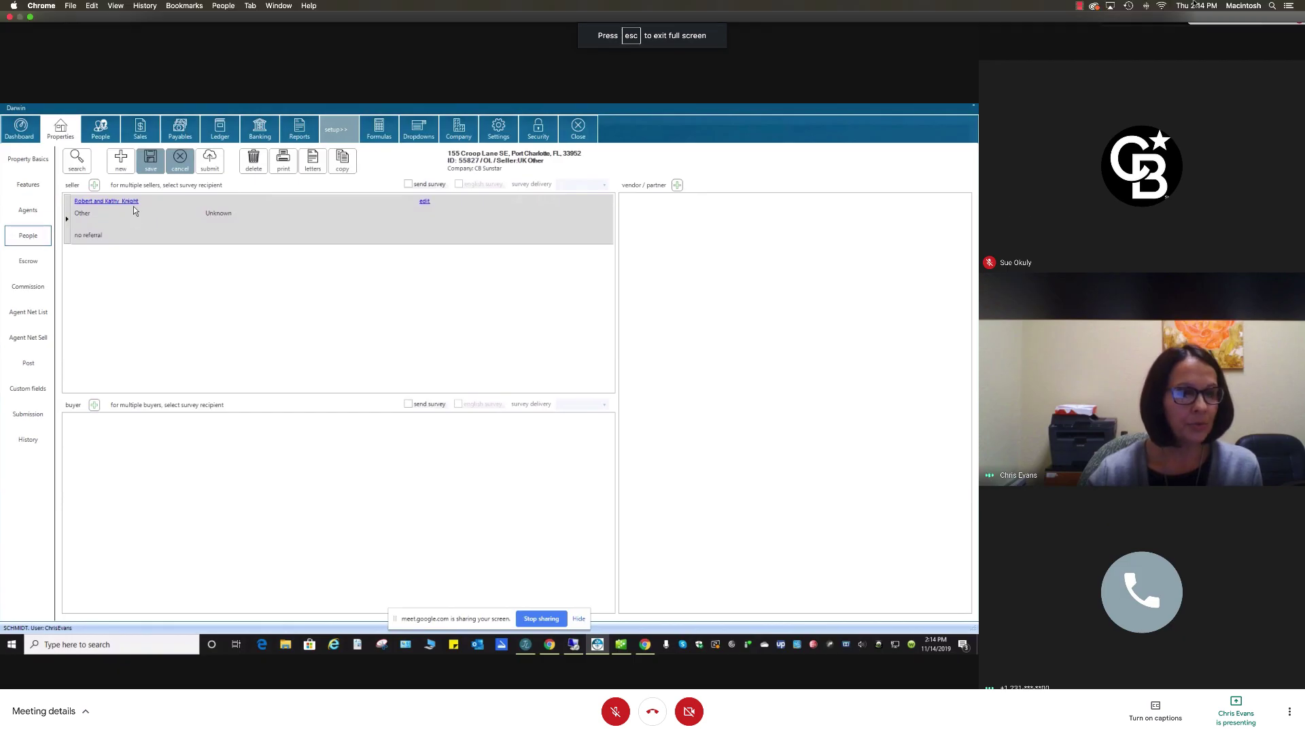
{"action": "left_click", "coordinate": [1080, 6]}
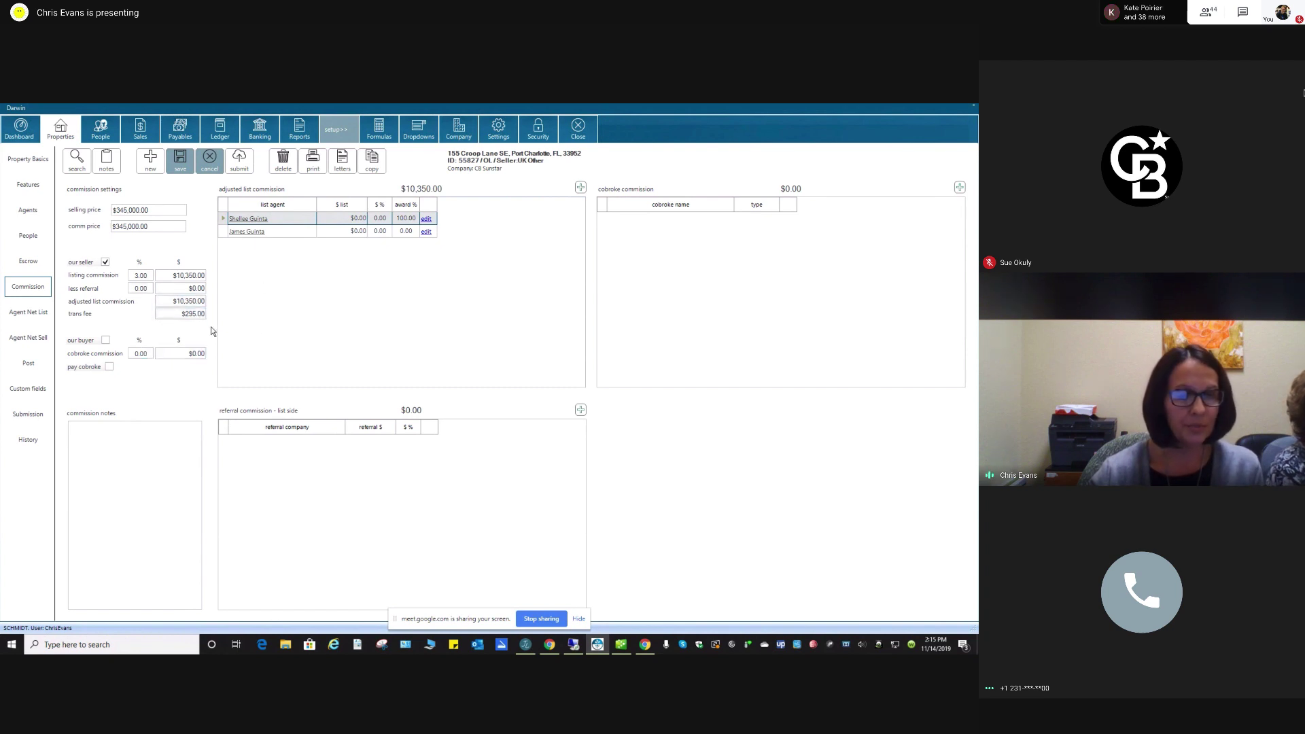
Step: Search offices for 'bri' and add Bright Realty as the sell cobroke office
{"action": "left_click", "coordinate": [959, 188]}
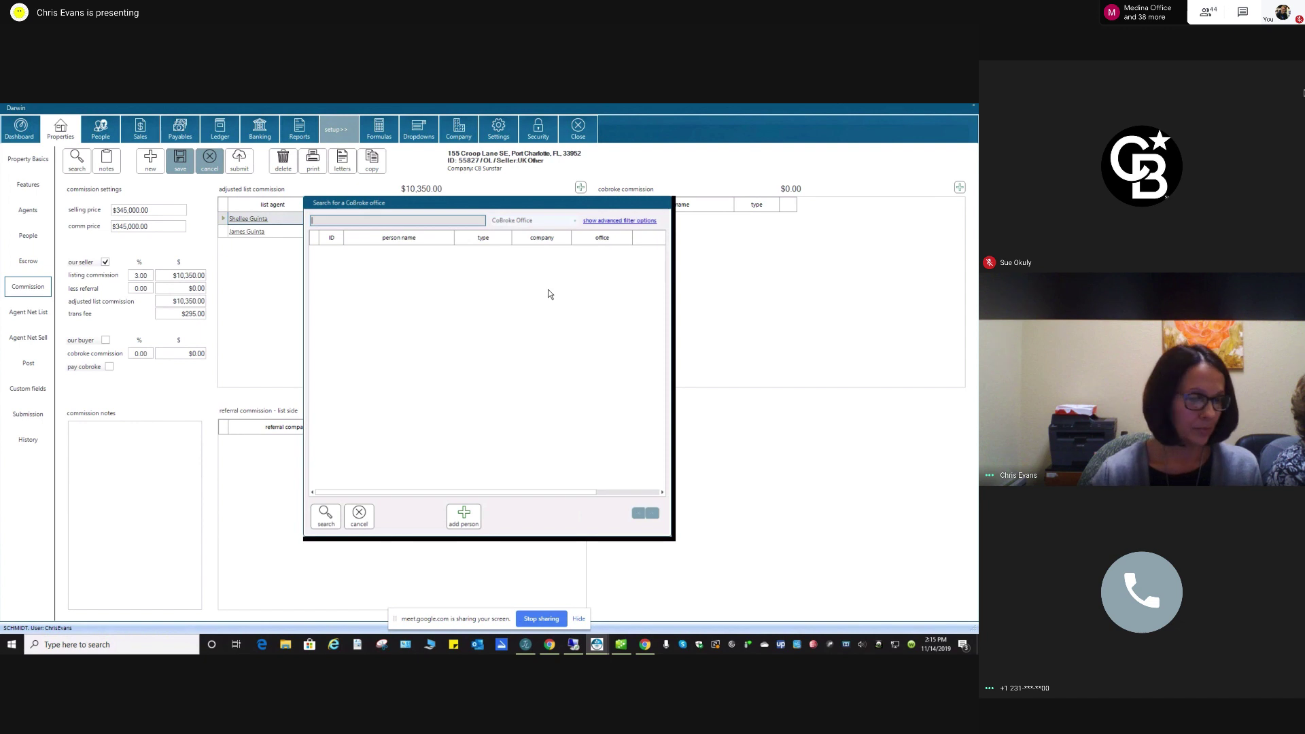
{"action": "type", "text": "b"}
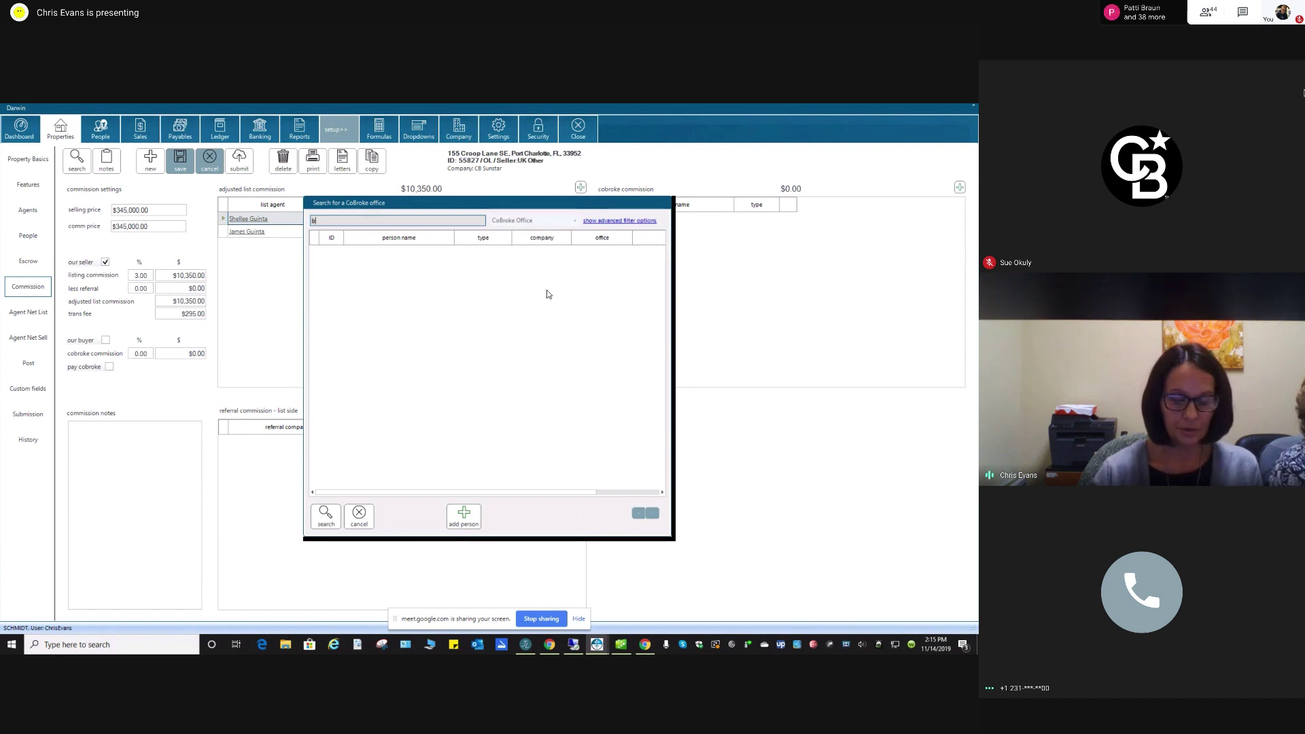
{"action": "type", "text": "right"}
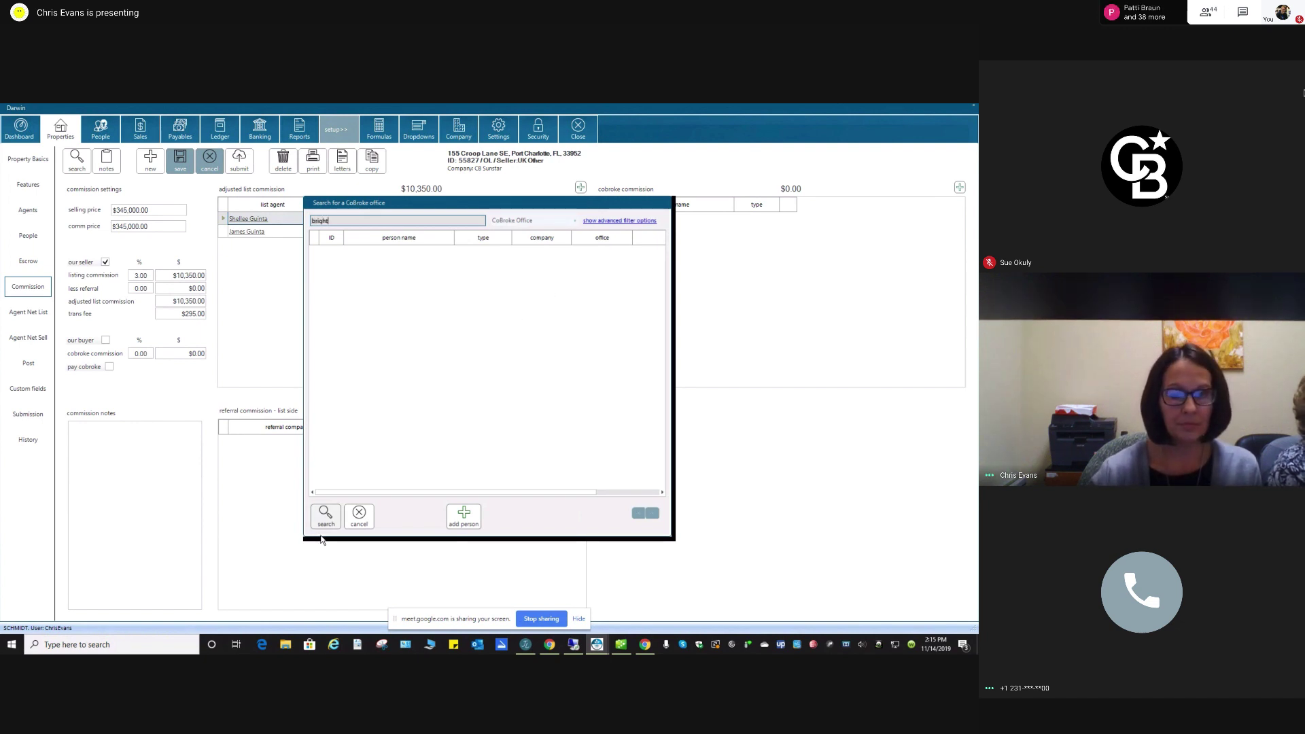
{"action": "left_click", "coordinate": [325, 517]}
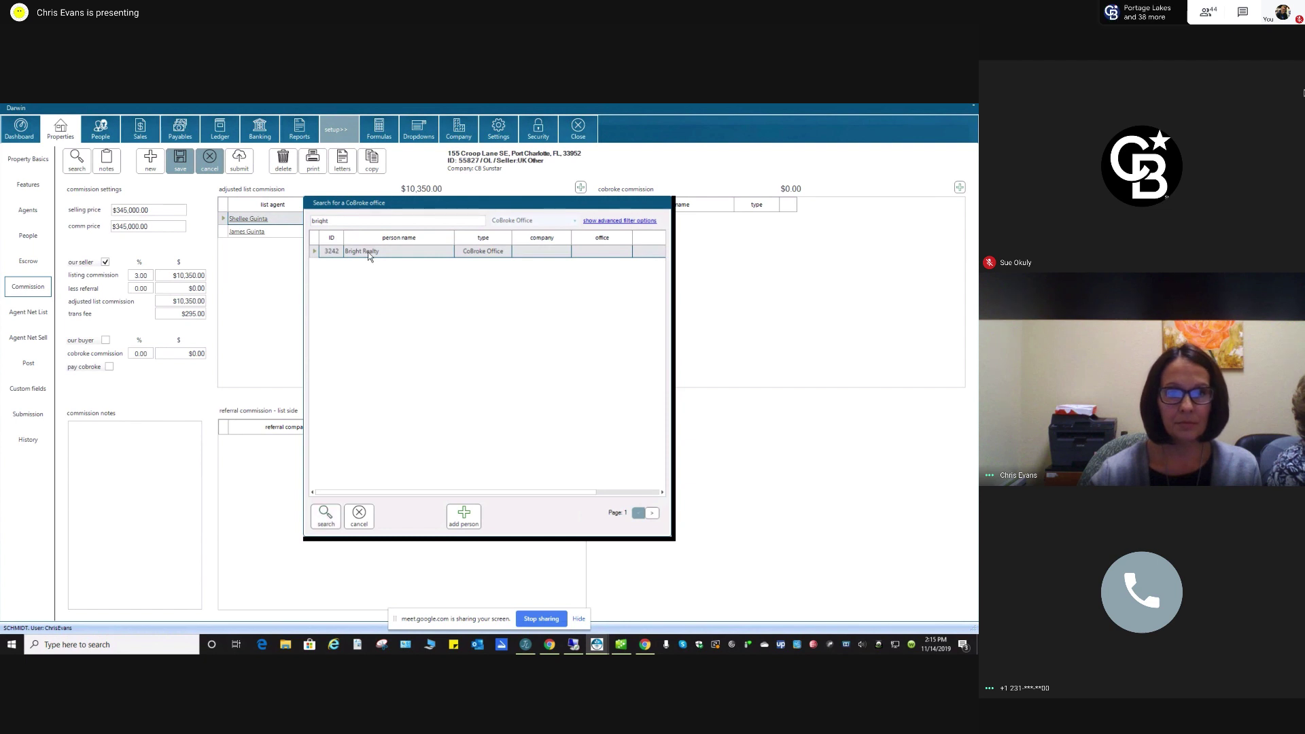
{"action": "double_click", "coordinate": [369, 251]}
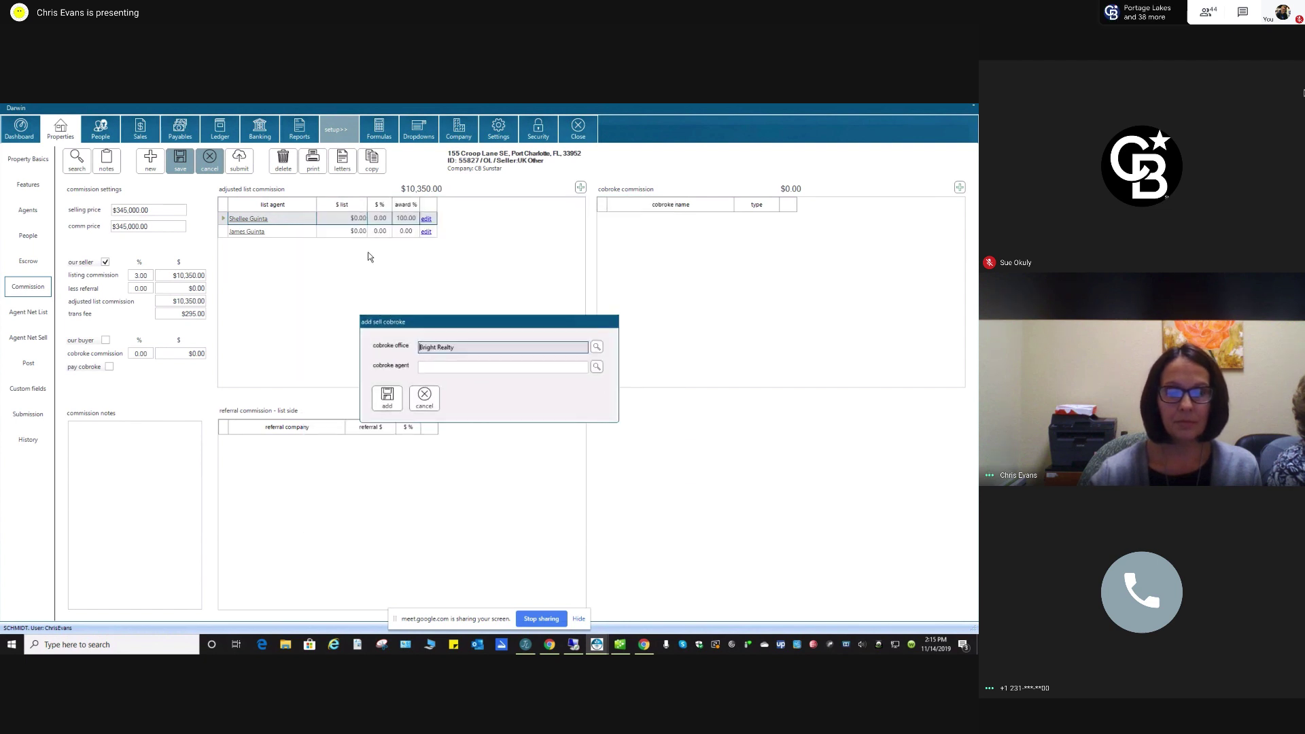
{"action": "left_click", "coordinate": [387, 399]}
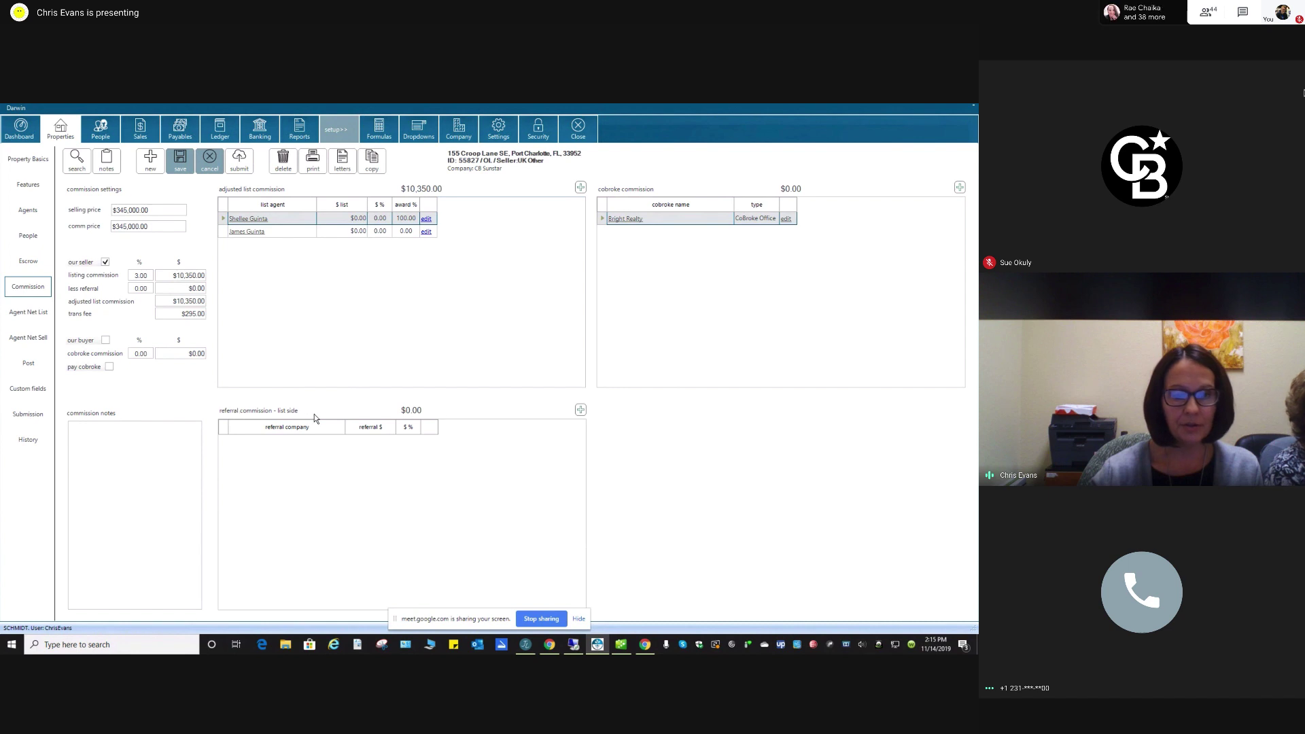
Step: Search 'rocket' and save Rocket Homes Real Estate LLC as the list-side referral company
{"action": "left_click", "coordinate": [581, 409]}
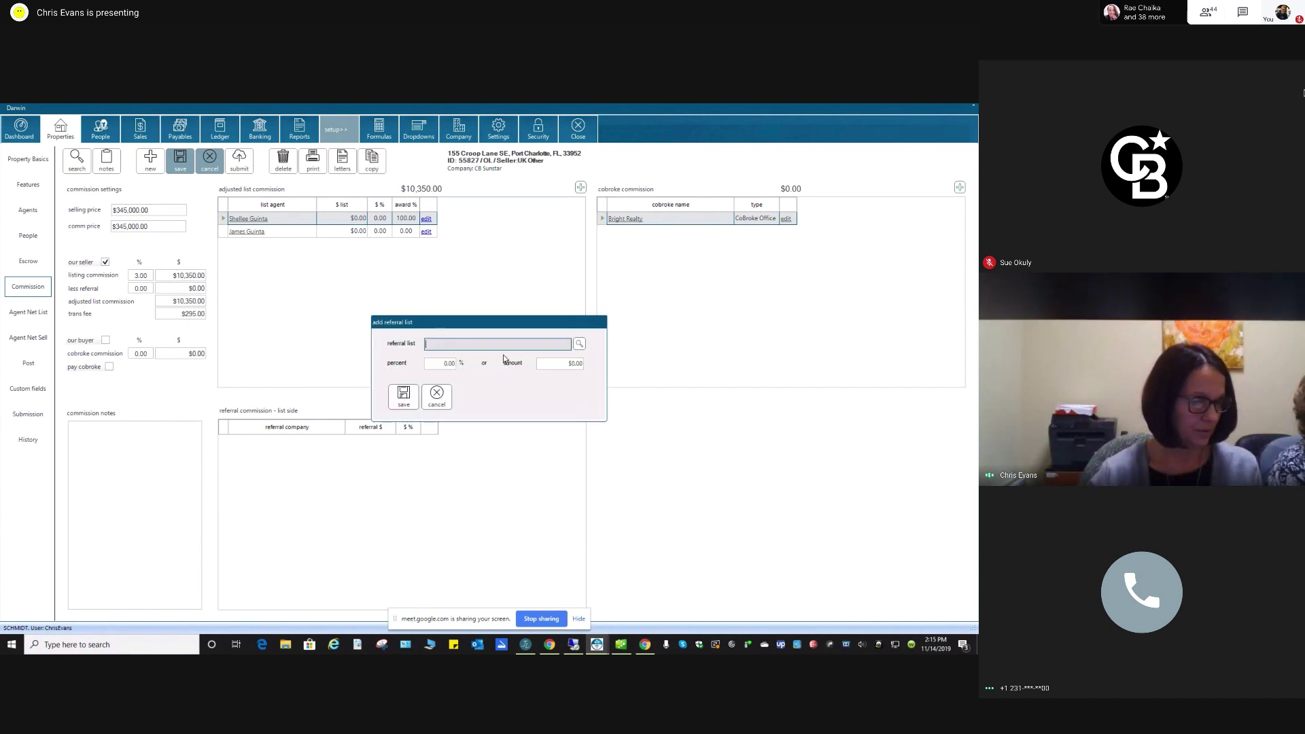
{"action": "key", "text": "Return"}
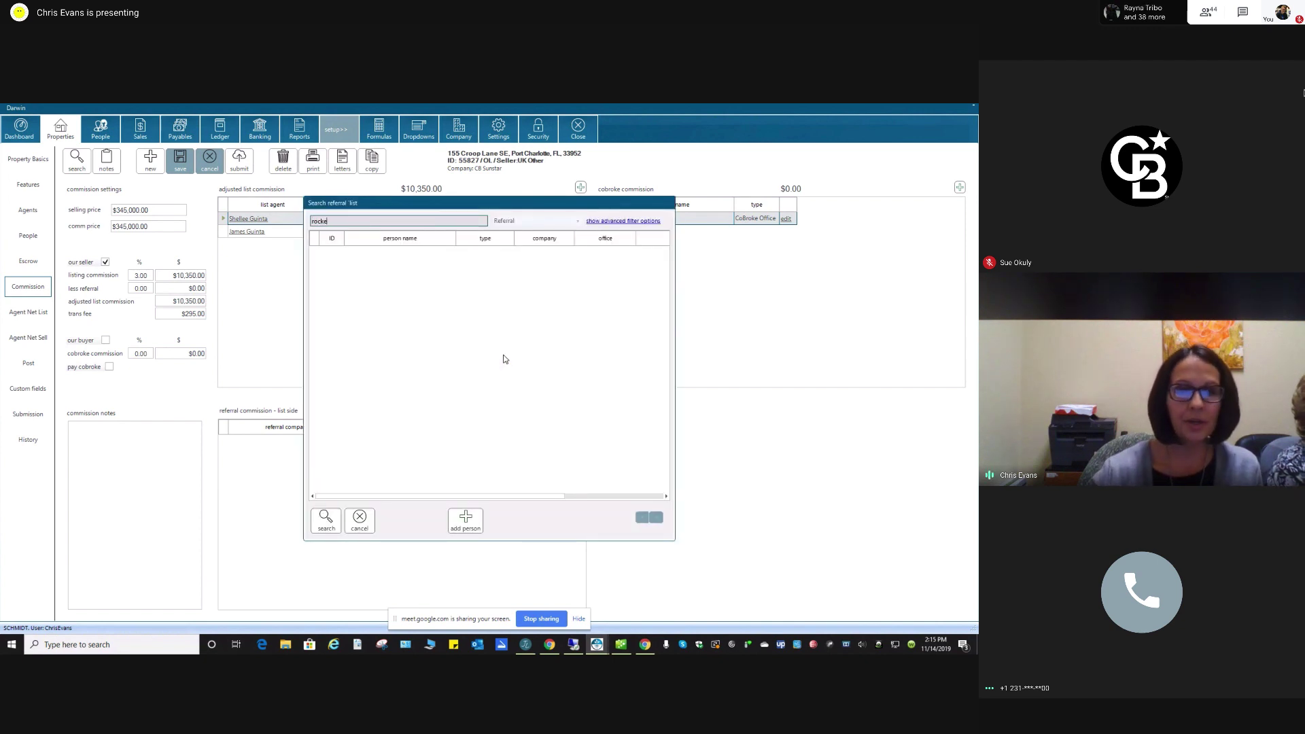
{"action": "left_click", "coordinate": [325, 526]}
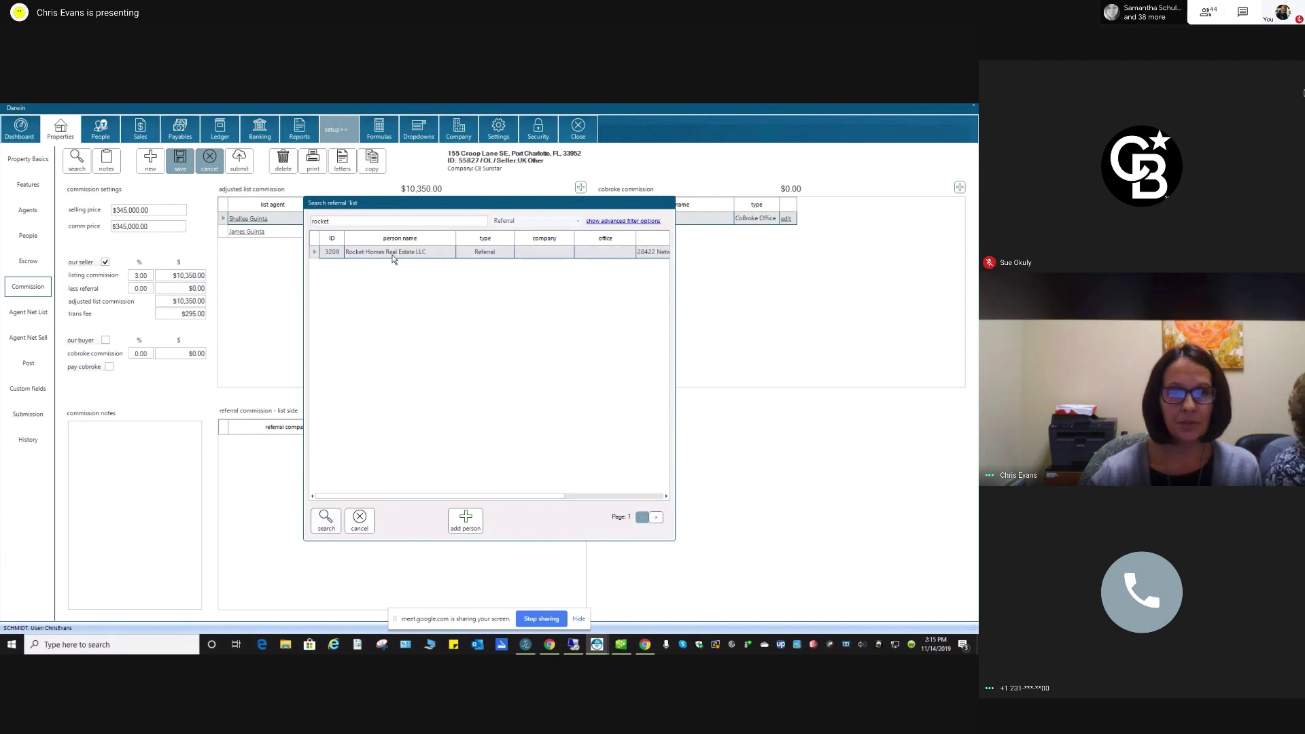
{"action": "double_click", "coordinate": [393, 253]}
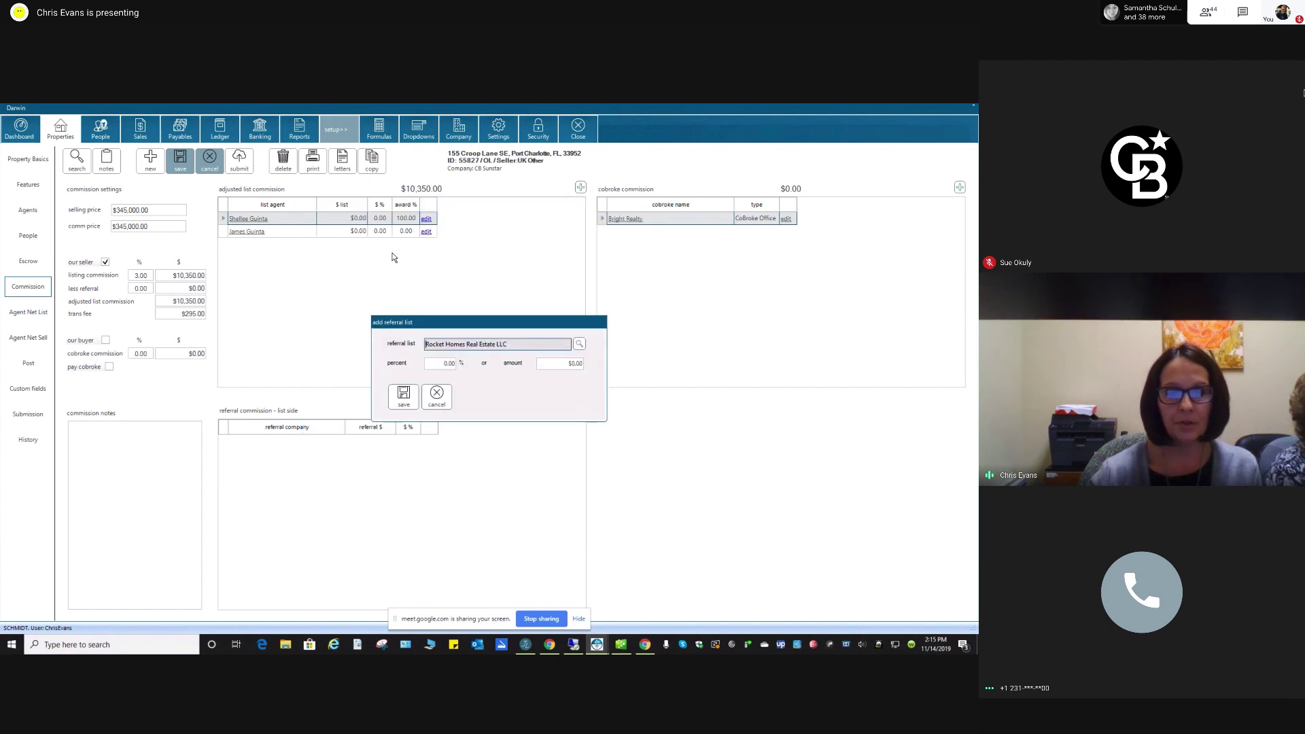
{"action": "left_click", "coordinate": [403, 396]}
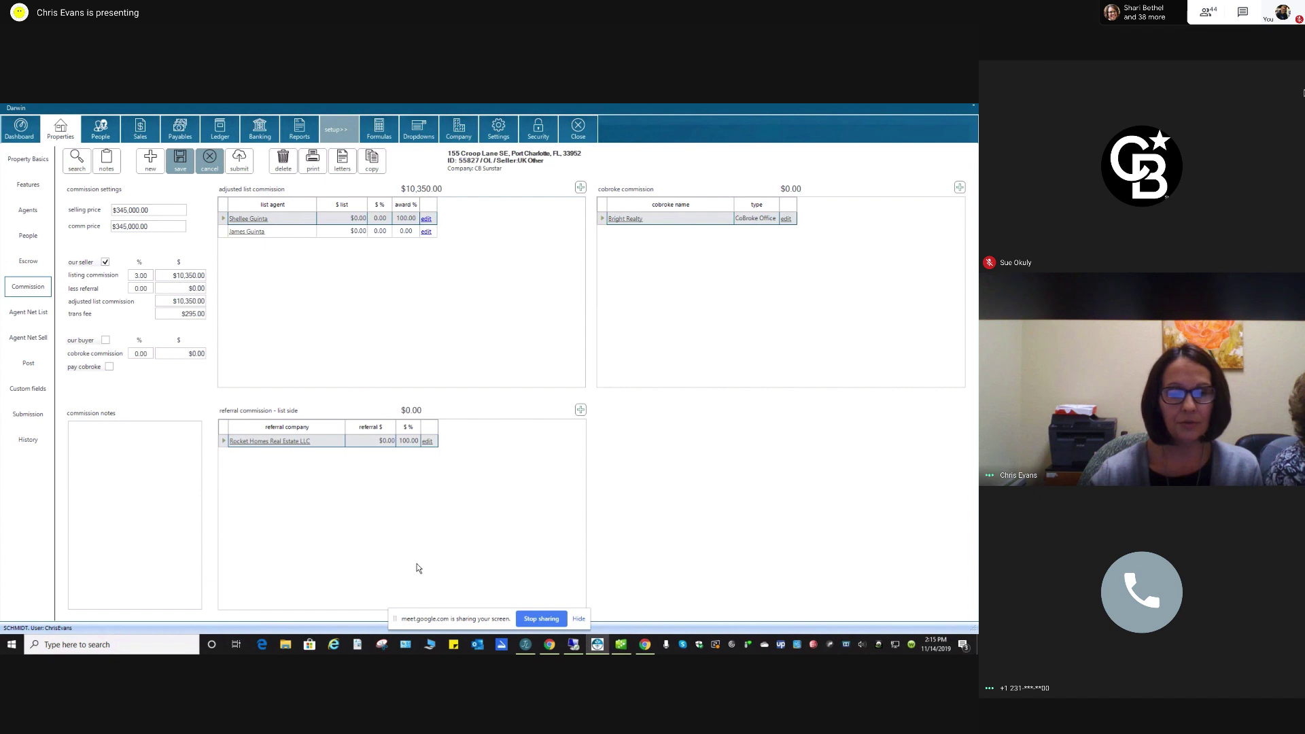
Step: Enter a 35% less-referral rate, giving $3,622.50 referral and $6,727.50 adjusted list commission, and save
{"action": "left_click", "coordinate": [137, 288]}
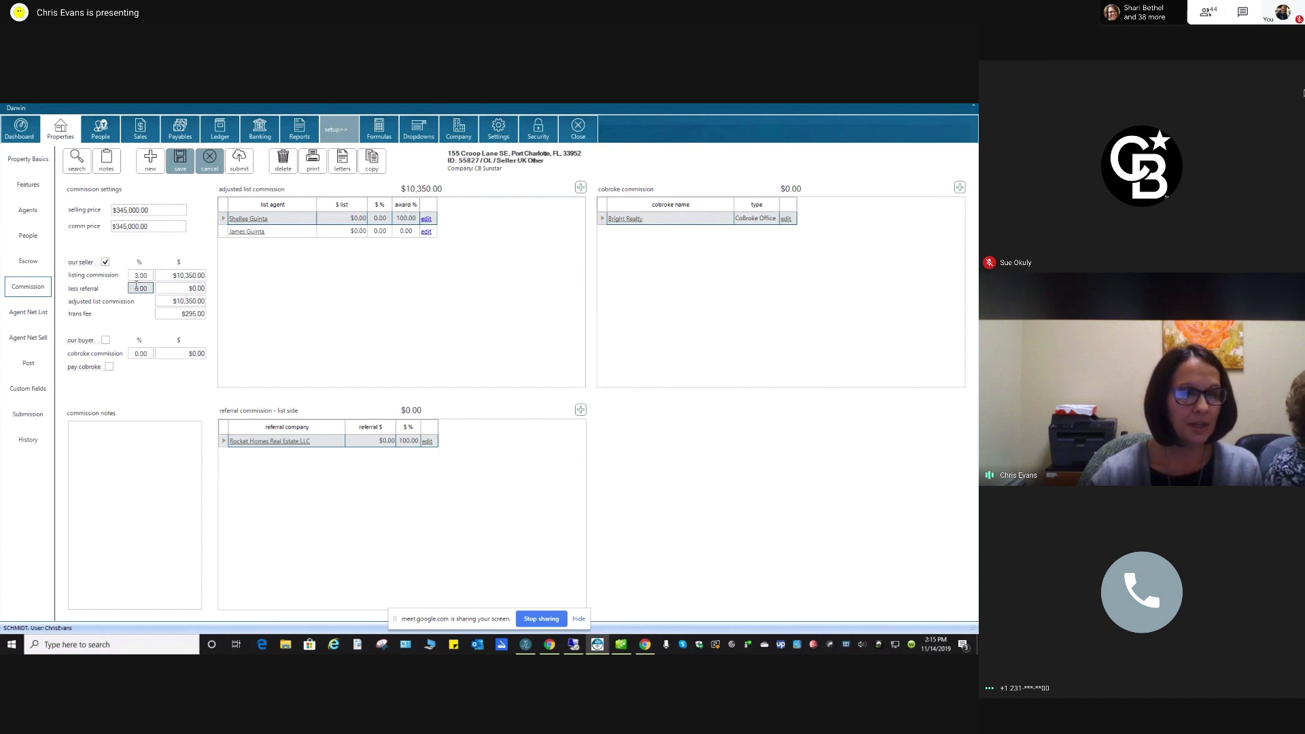
{"action": "left_click_drag", "start_coordinate": [134, 288], "coordinate": [180, 287]}
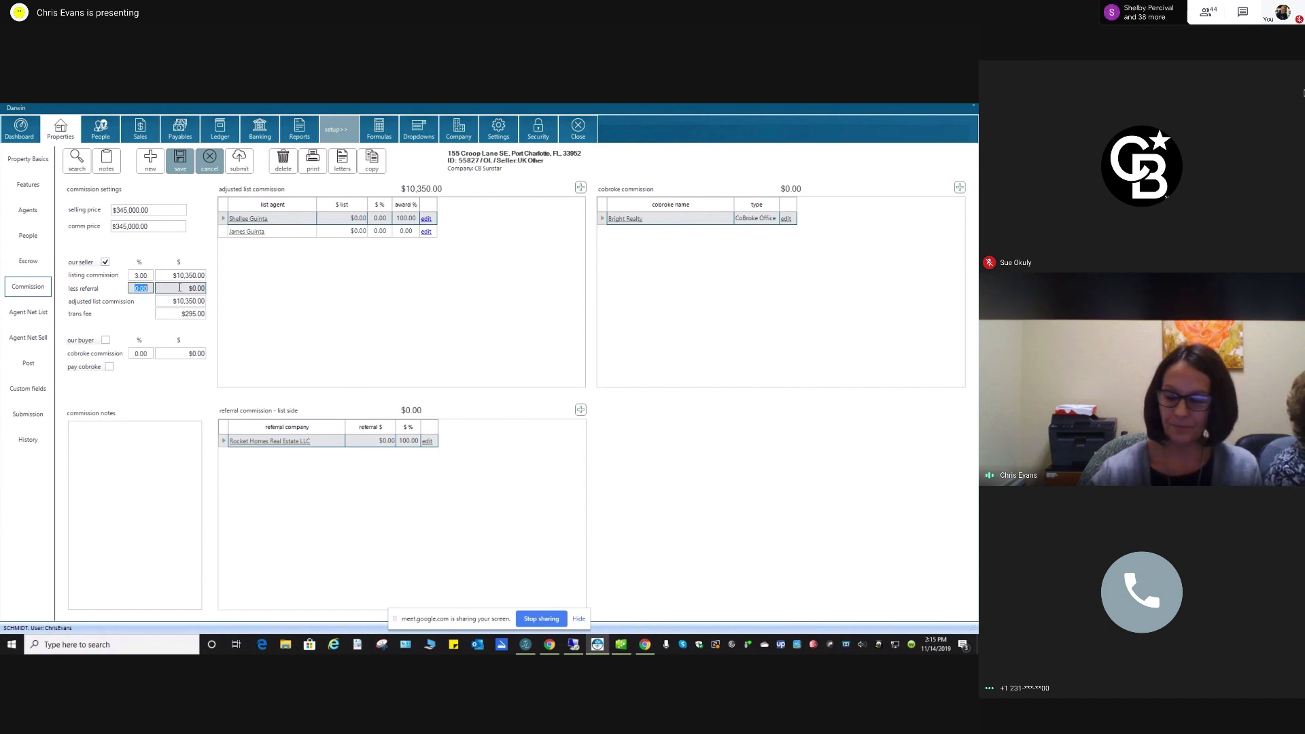
{"action": "key", "text": "Tab"}
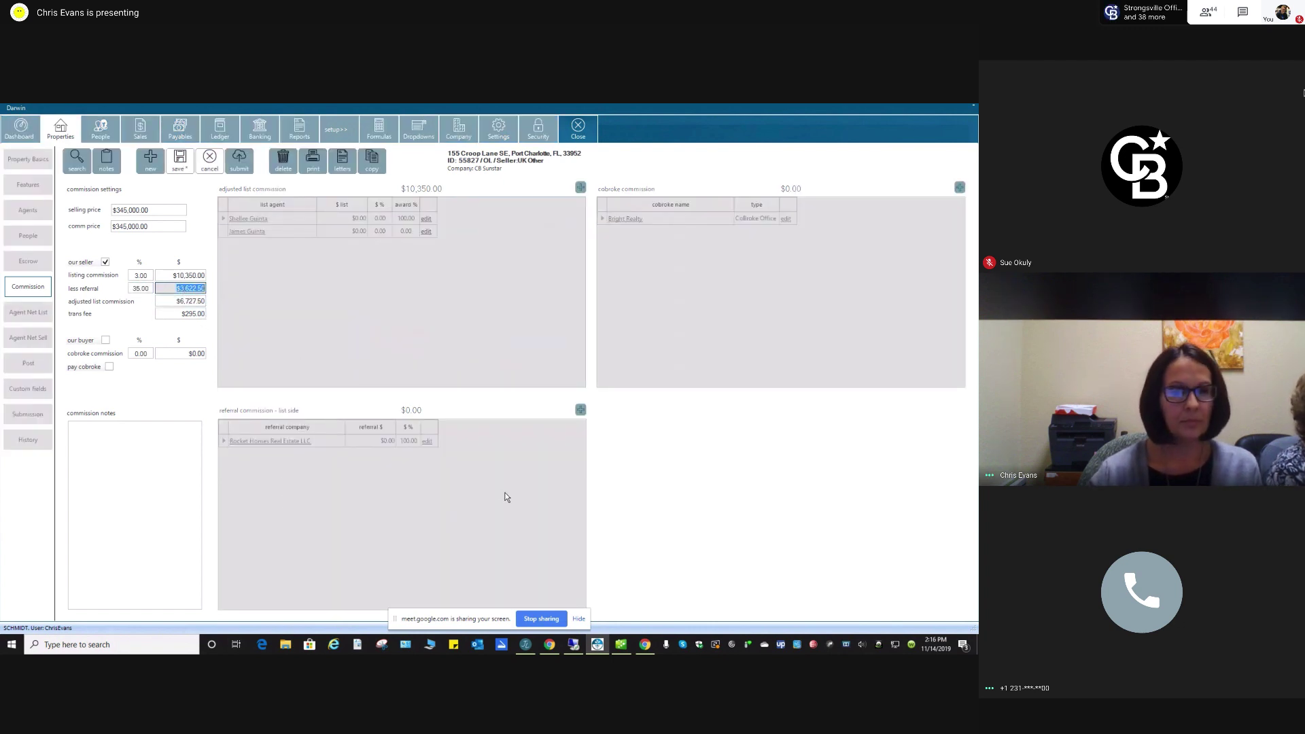
{"action": "left_click", "coordinate": [181, 163]}
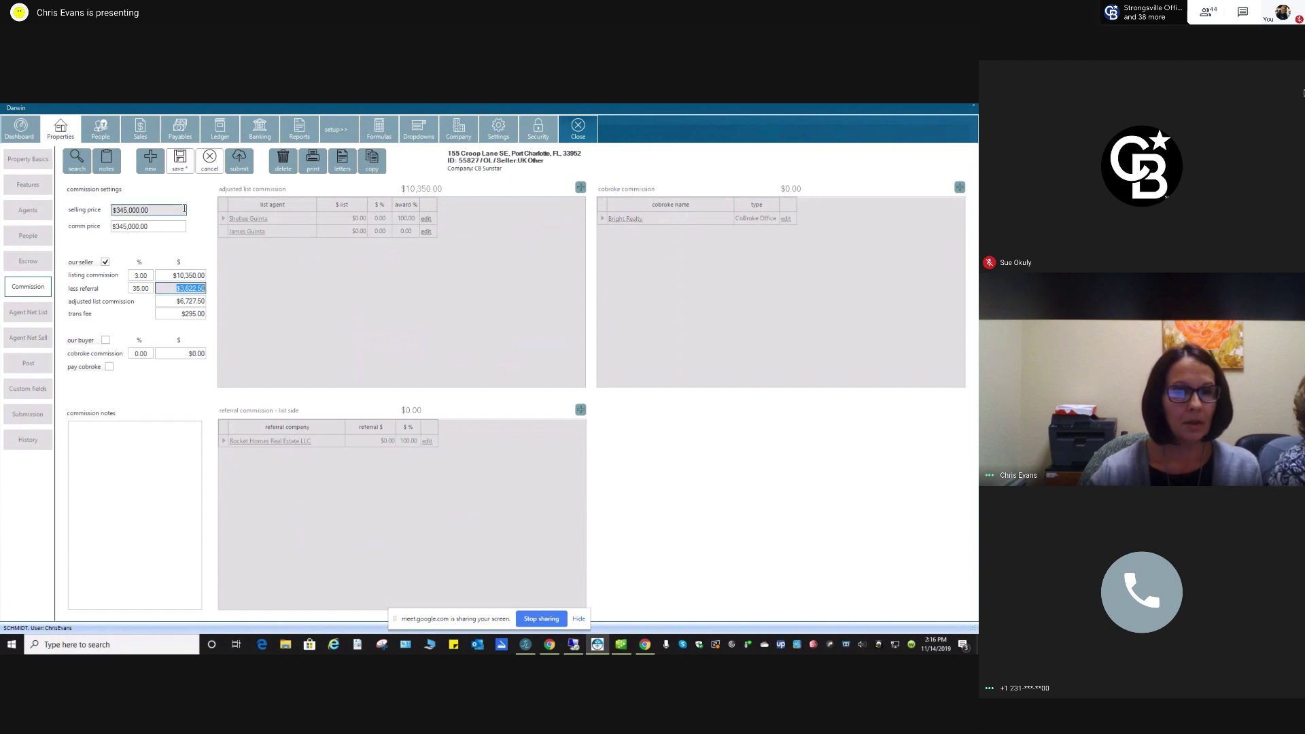
{"action": "left_click", "coordinate": [181, 164]}
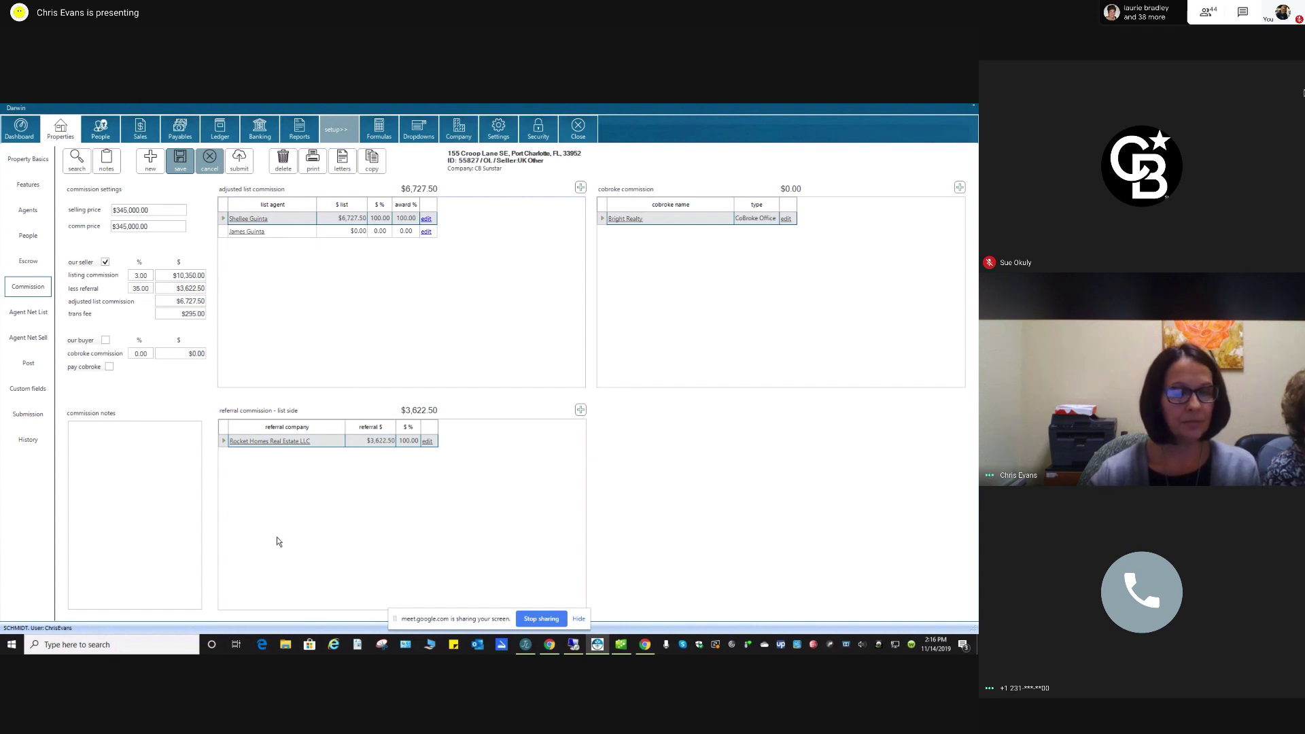
Step: Give the second agent a 100% gross share on Agent Net List, then view Agent Net Sell ($0.00)
{"action": "left_click", "coordinate": [38, 313]}
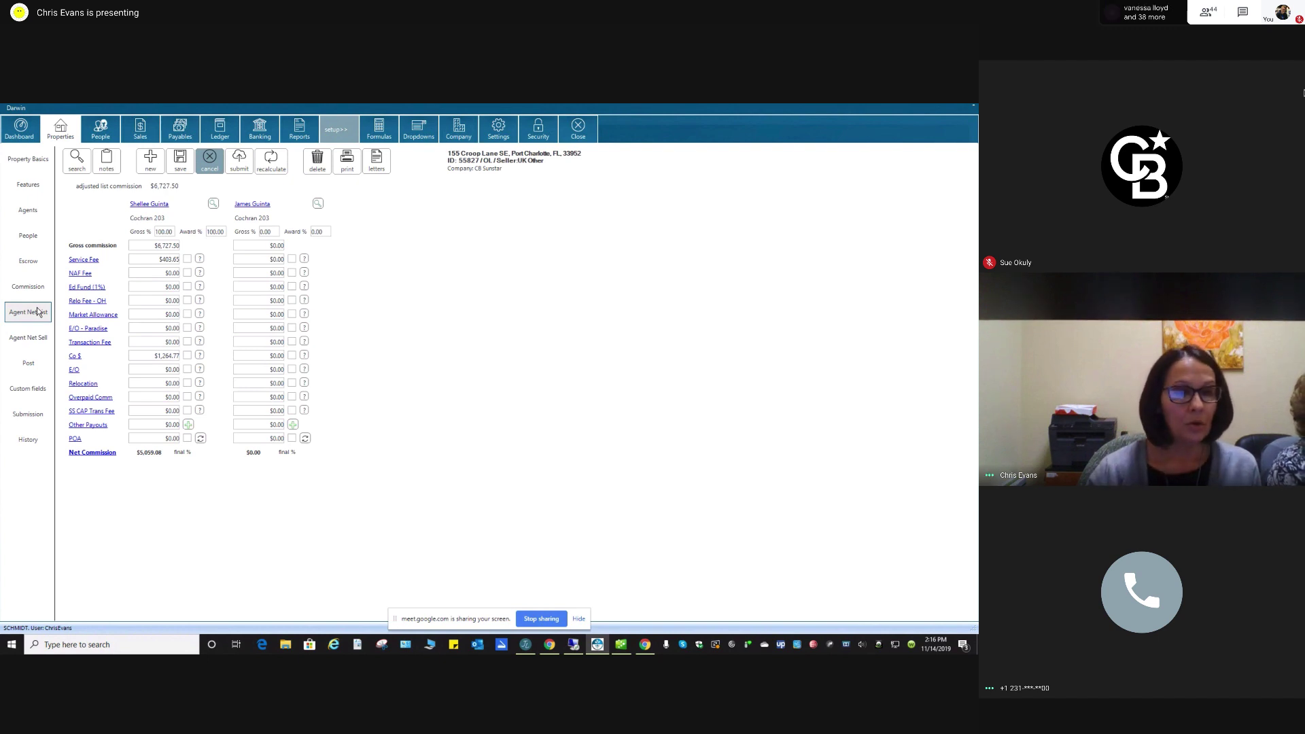
{"action": "left_click", "coordinate": [168, 233]}
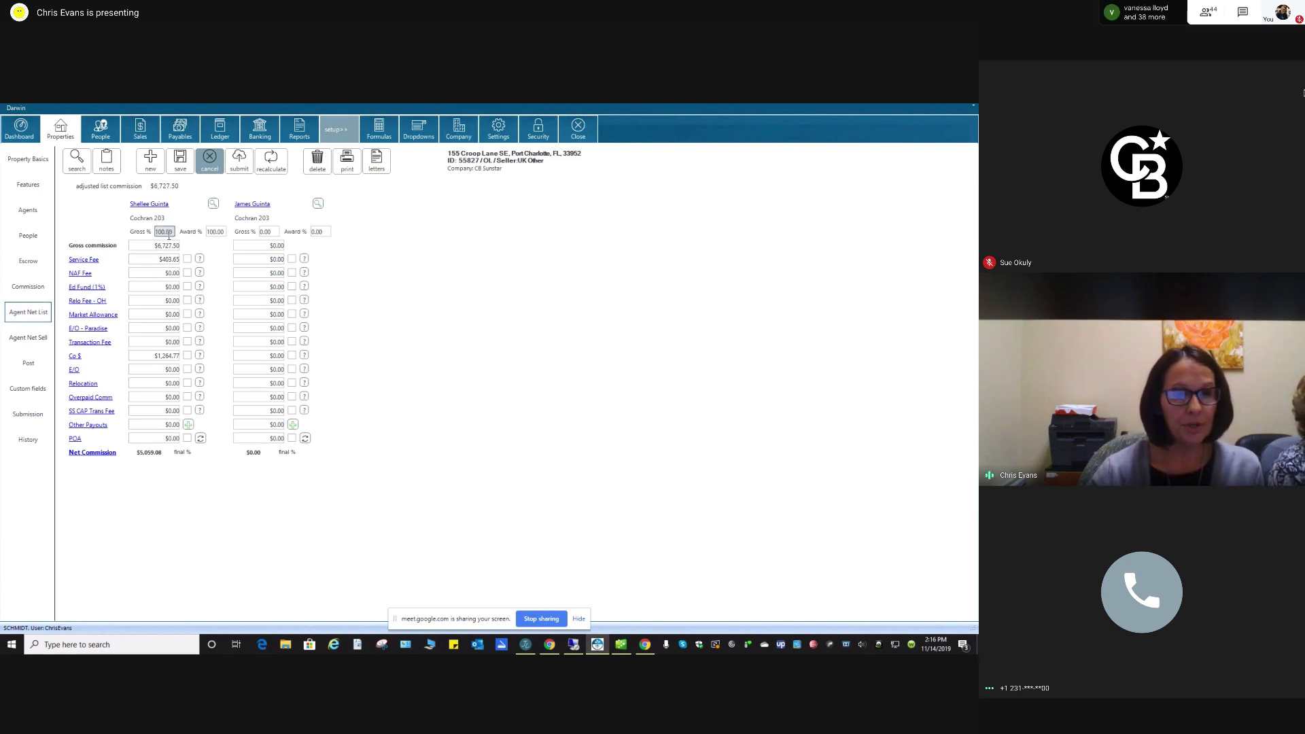
{"action": "left_click", "coordinate": [317, 230]}
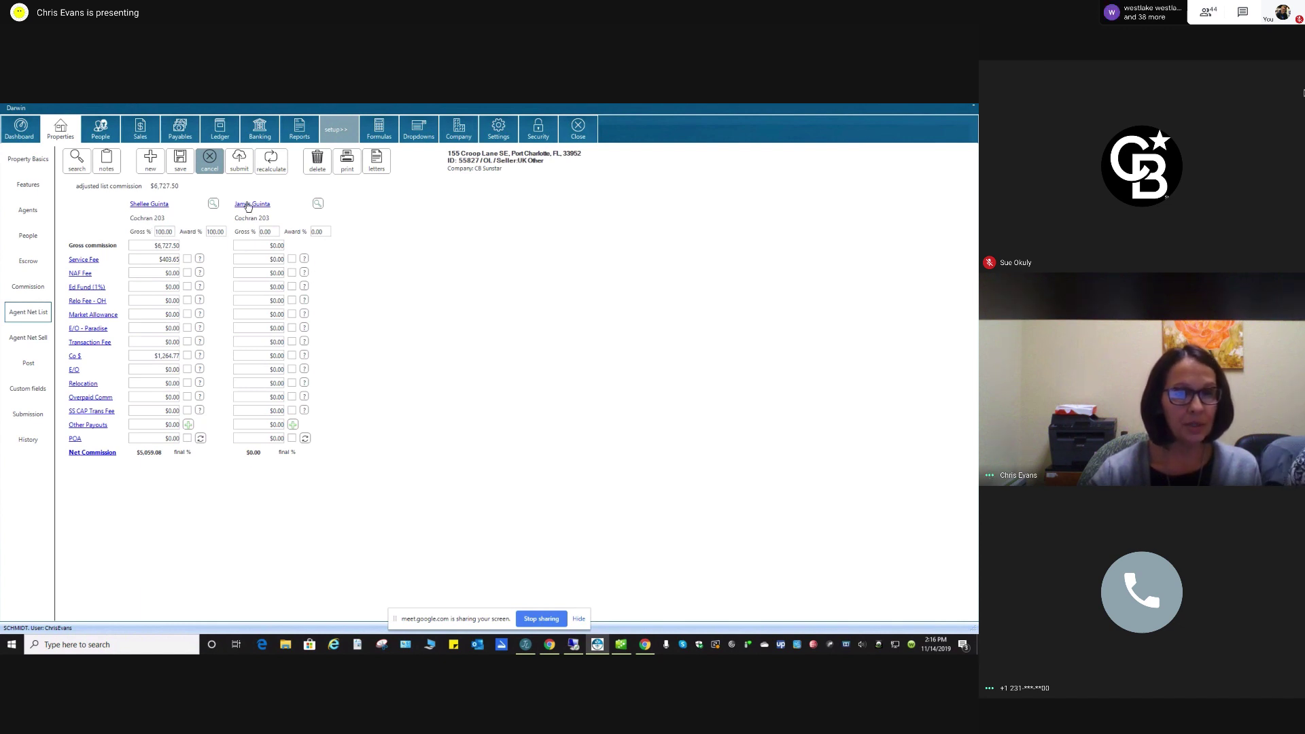
{"action": "left_click", "coordinate": [270, 232]}
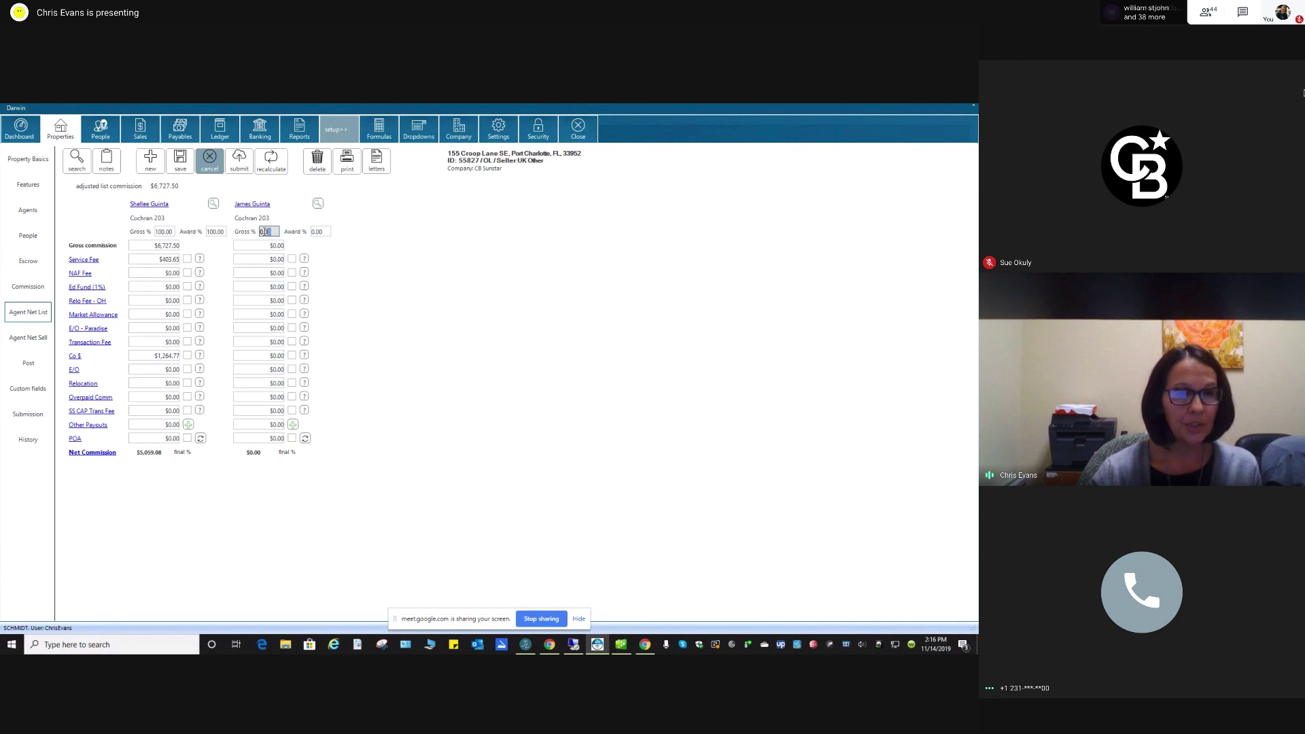
{"action": "left_click", "coordinate": [285, 233]}
{"action": "type", "text": "100"}
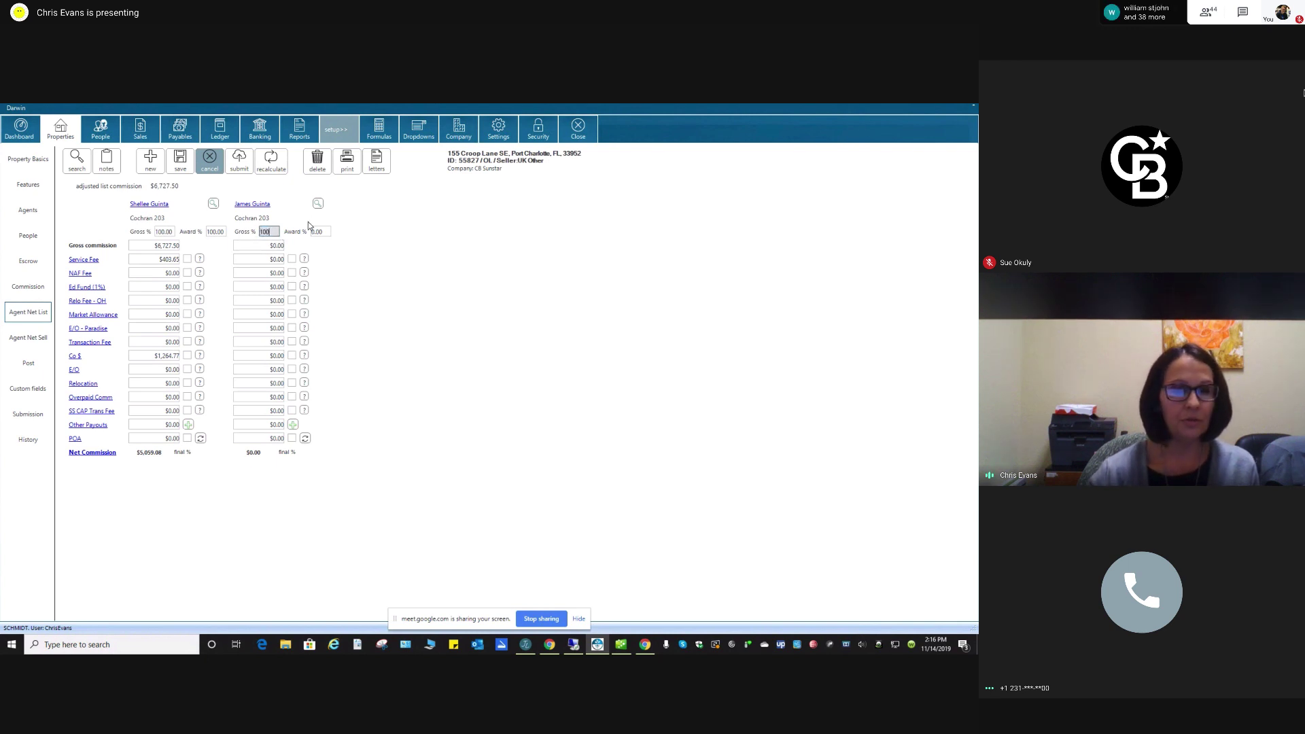
{"action": "key", "text": "Tab"}
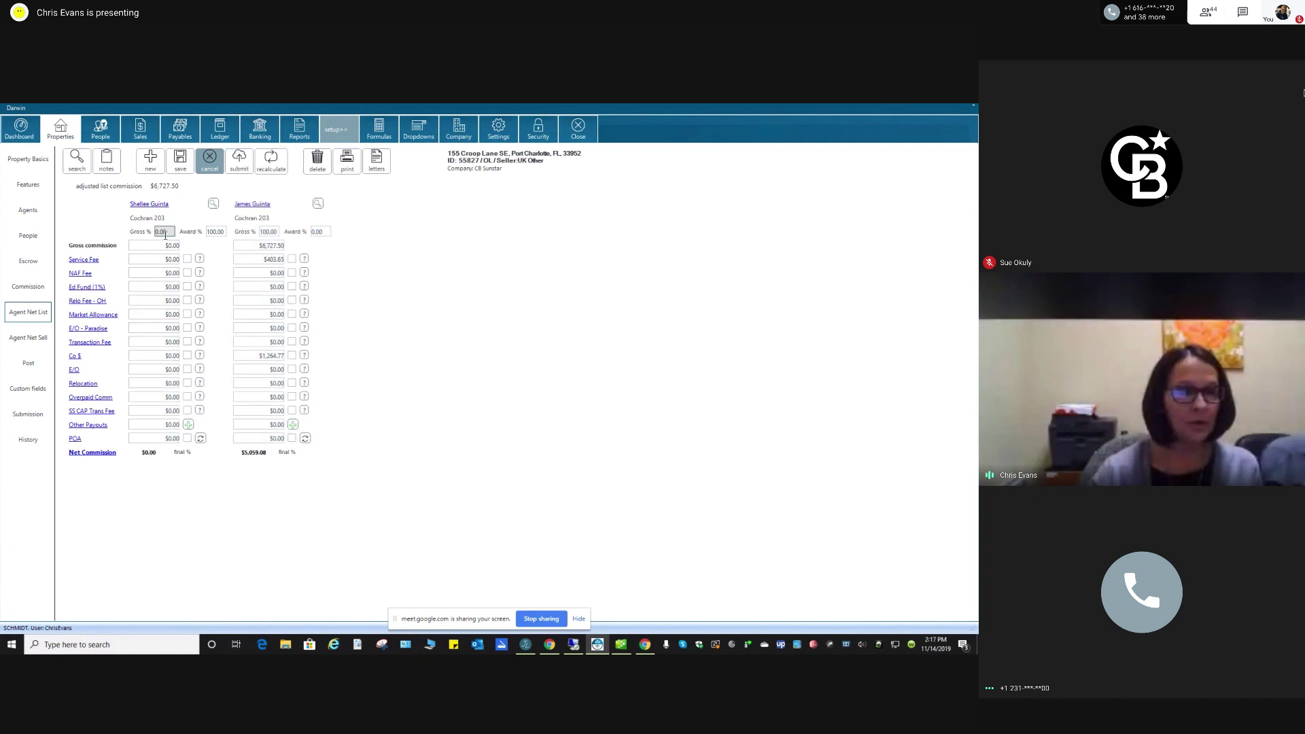
{"action": "left_click", "coordinate": [213, 232]}
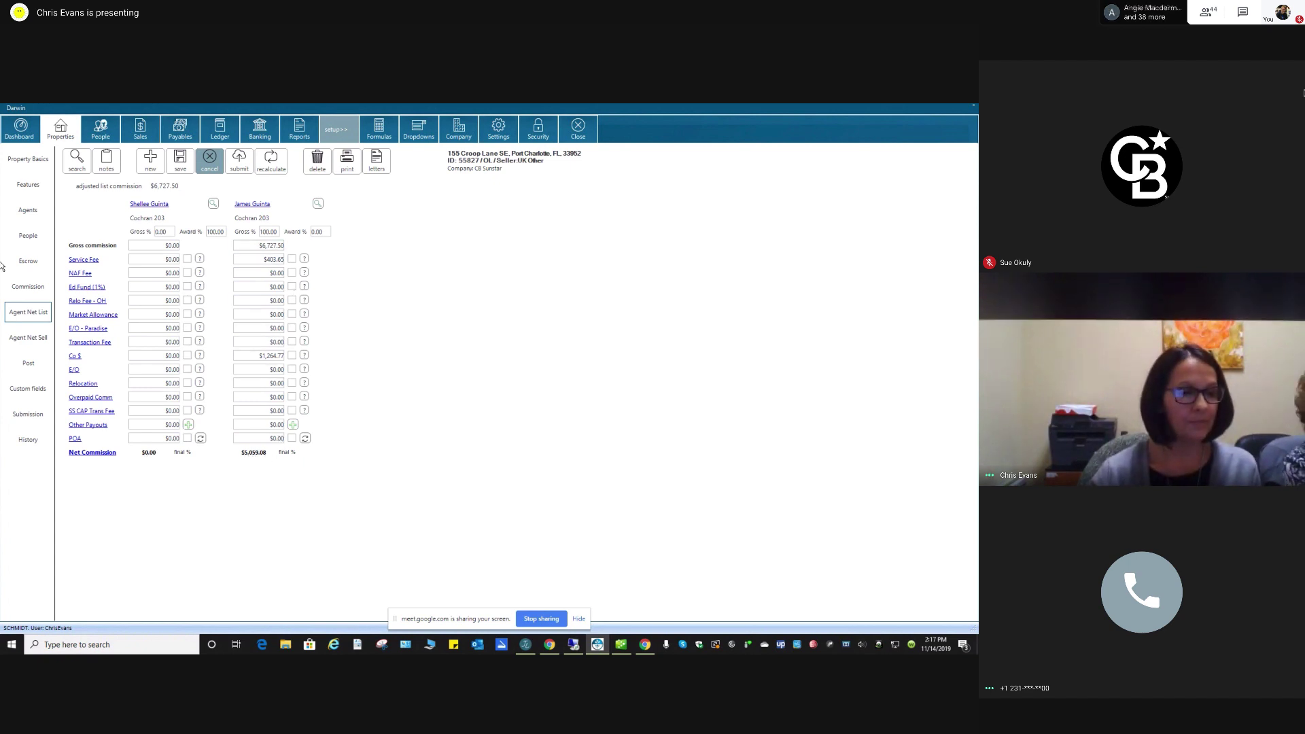
{"action": "left_click", "coordinate": [38, 337]}
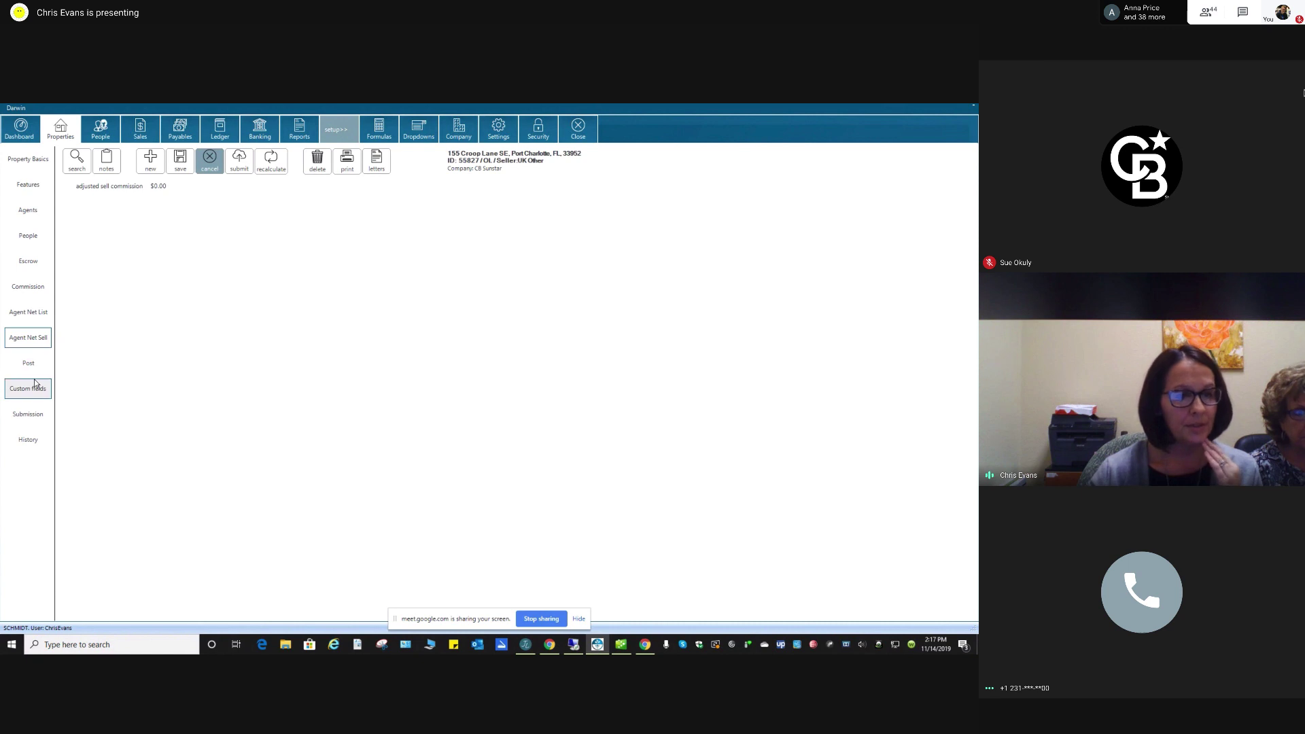
Step: Show the Post section: $10,645.00 invoice, $5,059.08 agent, $3,622.50 referral, $421.83 voucher
{"action": "left_click", "coordinate": [35, 364]}
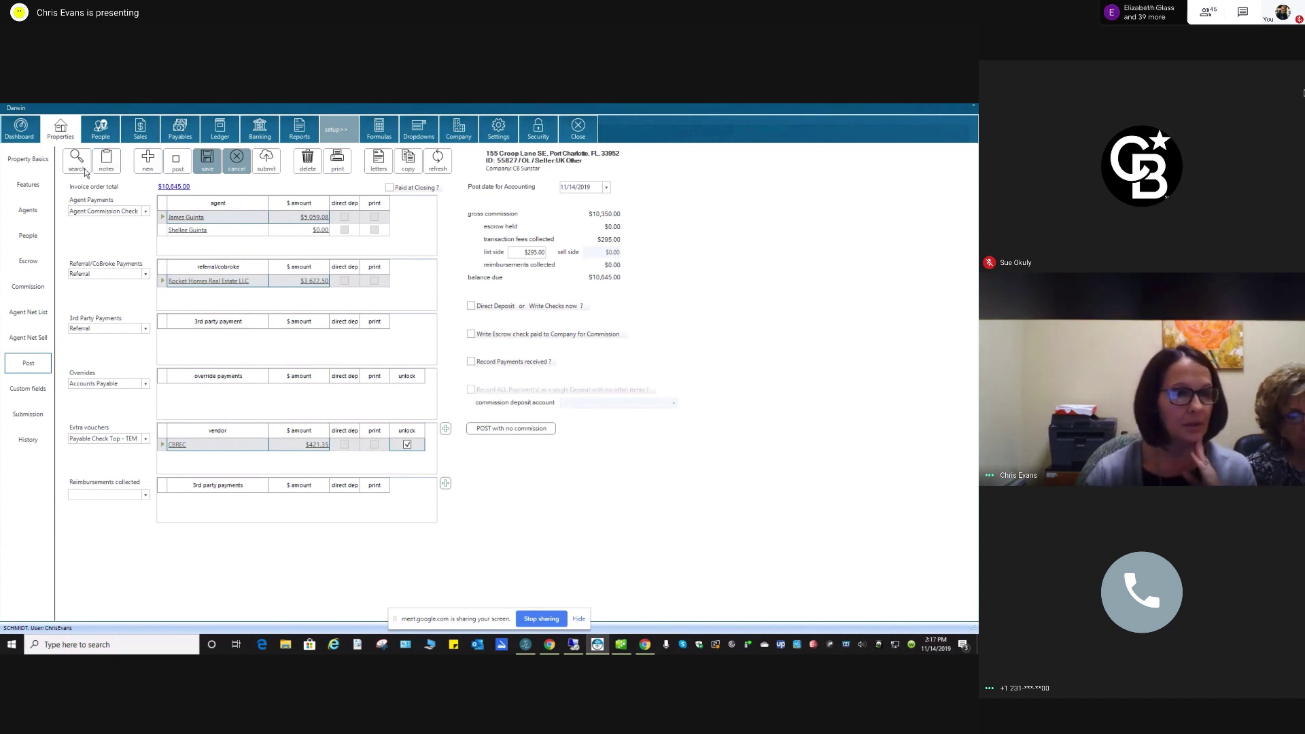
Step: Search properties by the listing's street name and open the matching pending record
{"action": "left_click", "coordinate": [77, 162]}
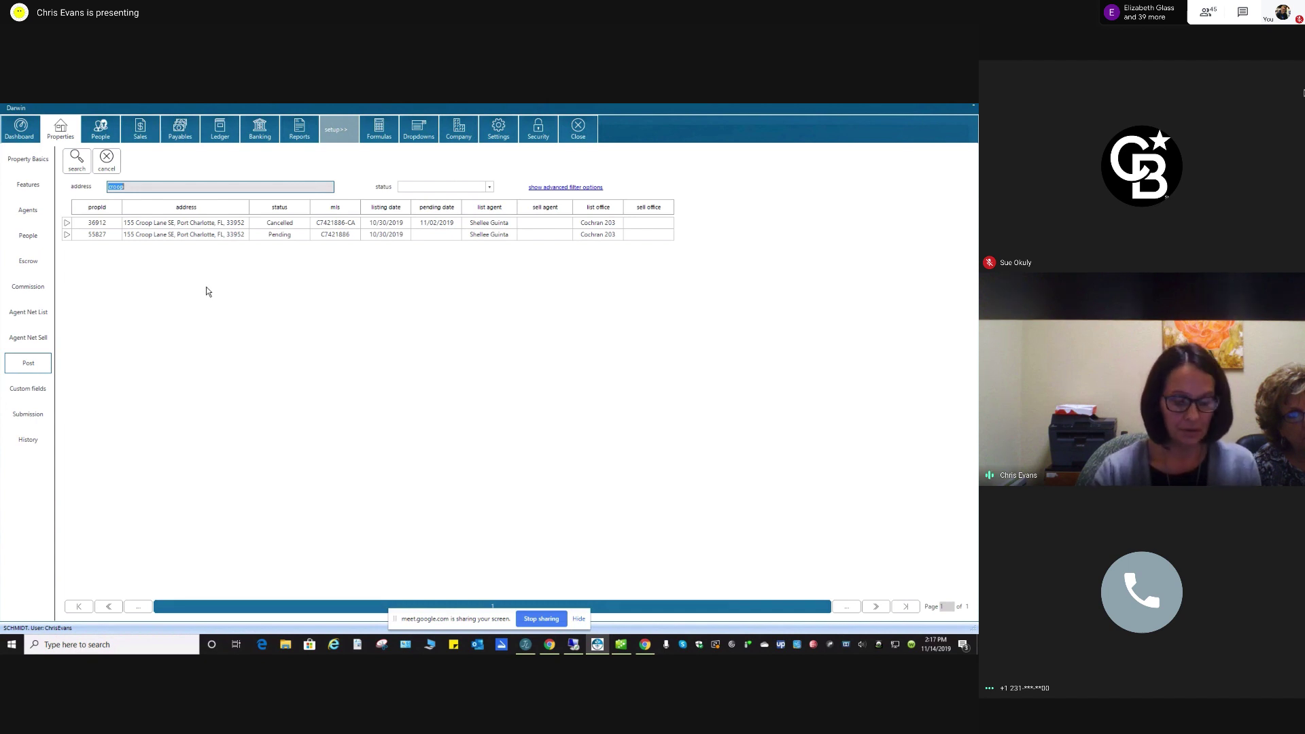
{"action": "type", "text": "rocklan"}
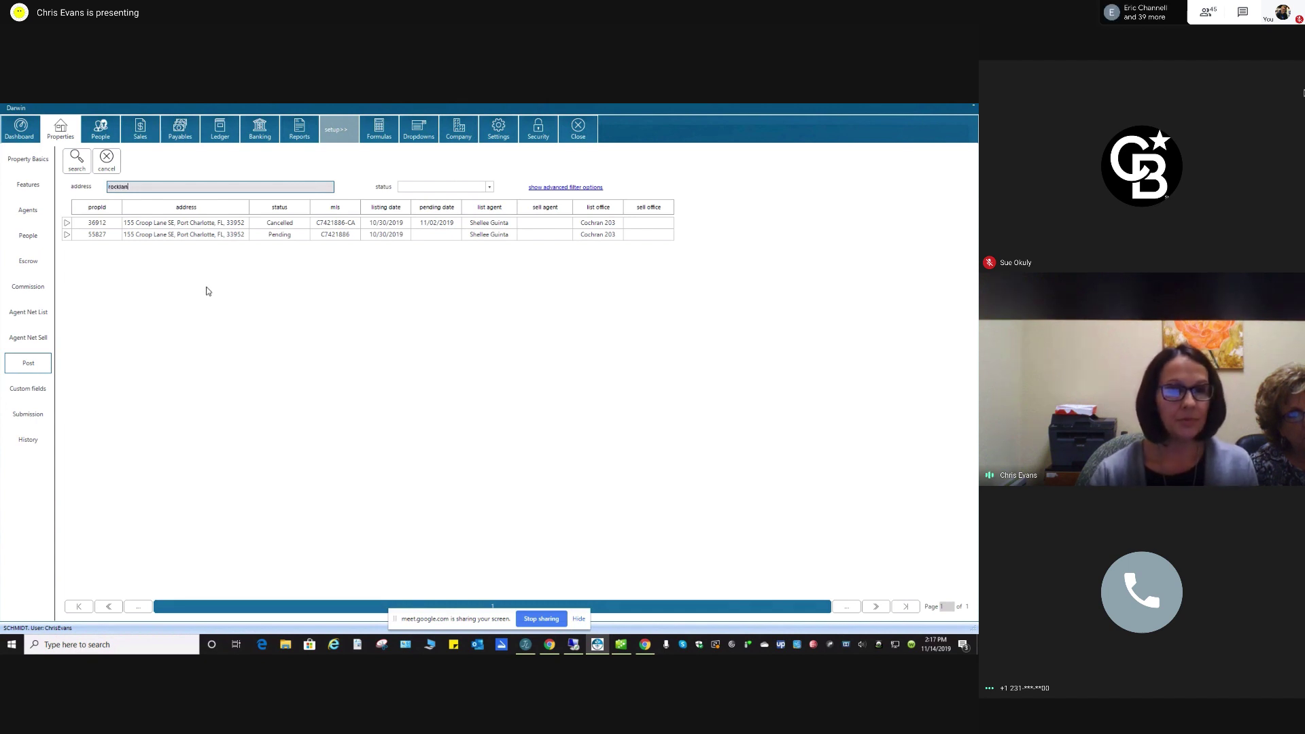
{"action": "type", "text": "d"}
{"action": "left_click", "coordinate": [78, 163]}
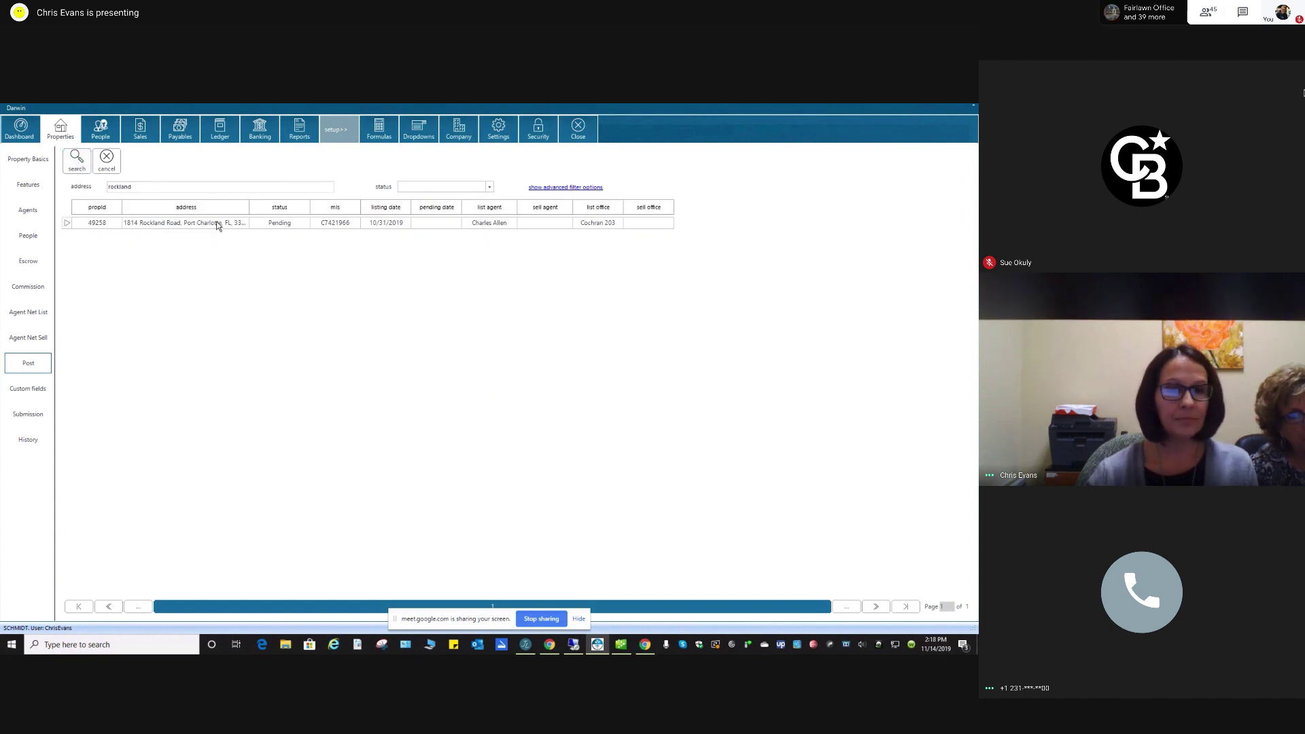
{"action": "double_click", "coordinate": [218, 225]}
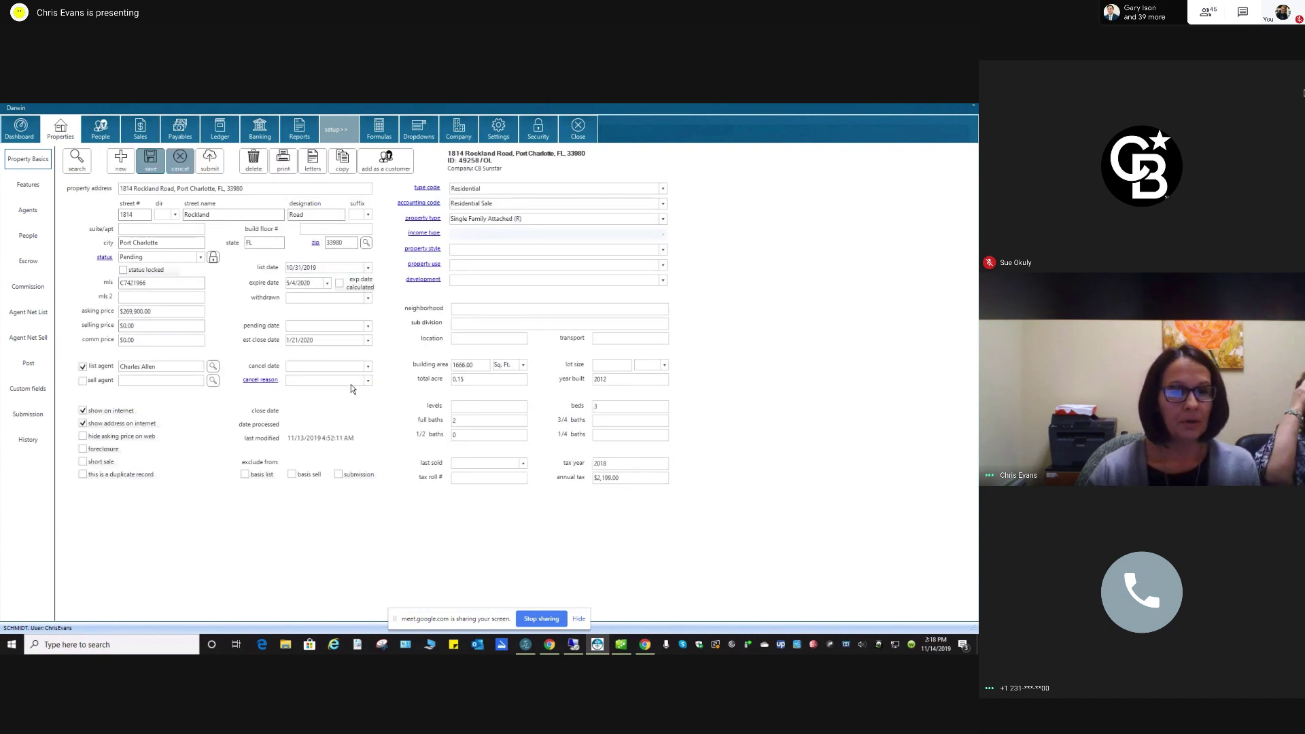
Step: Enter a $266,000.00 selling price, pick 11/10/2019 as pending date, and tick Sell Agent
{"action": "left_click", "coordinate": [147, 326]}
{"action": "type", "text": "266,0"}
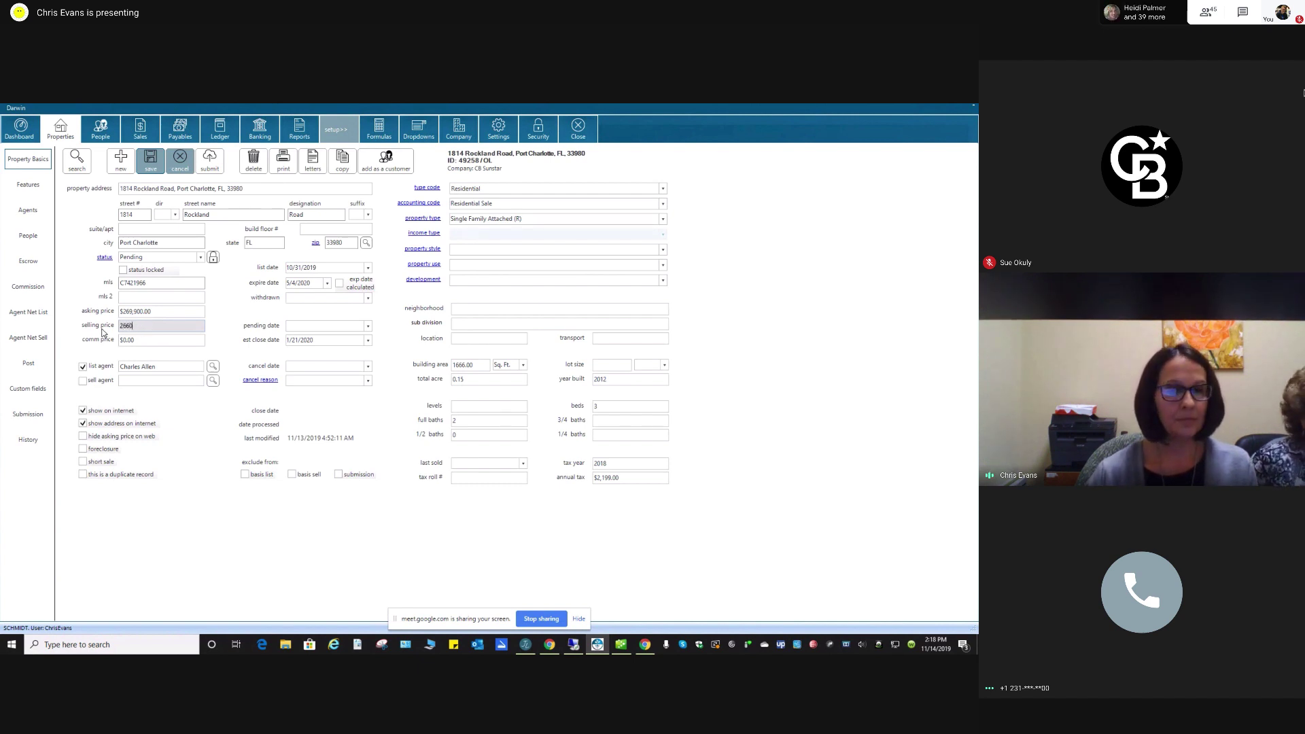
{"action": "type", "text": "00.0"}
{"action": "key", "text": "Tab"}
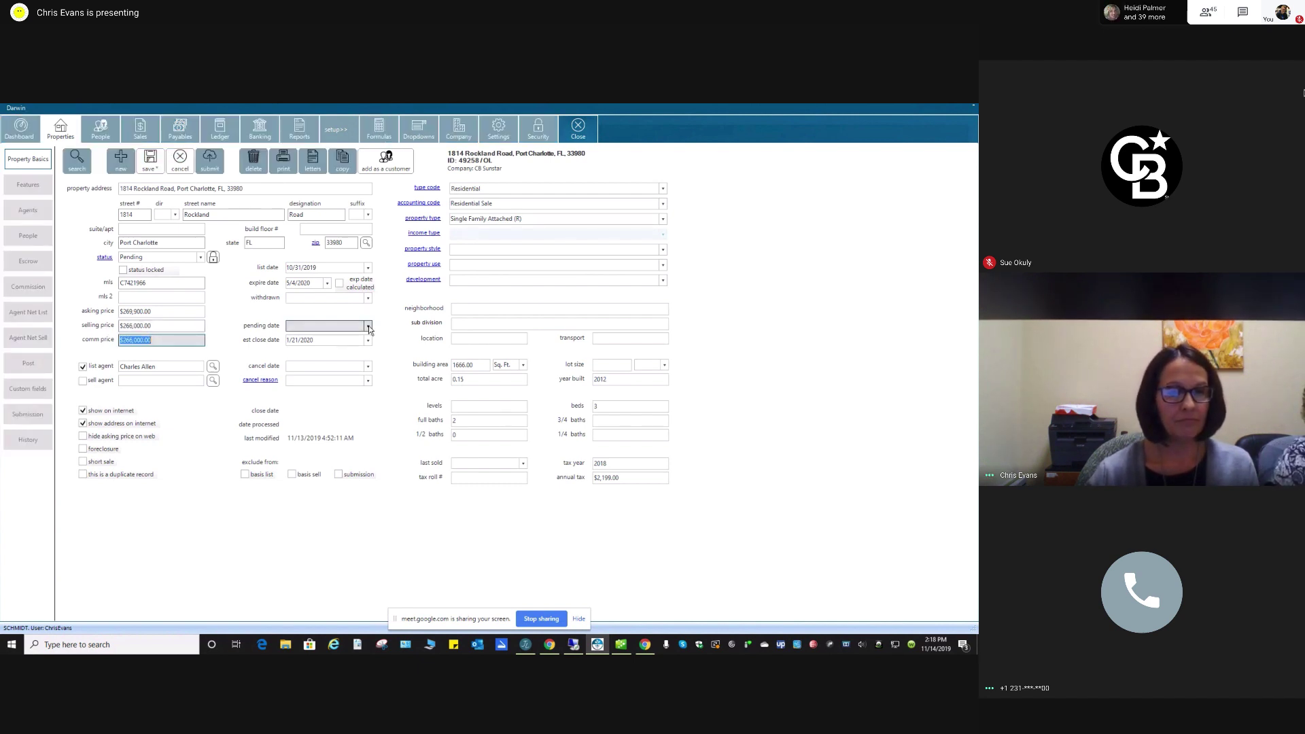
{"action": "left_click", "coordinate": [368, 326]}
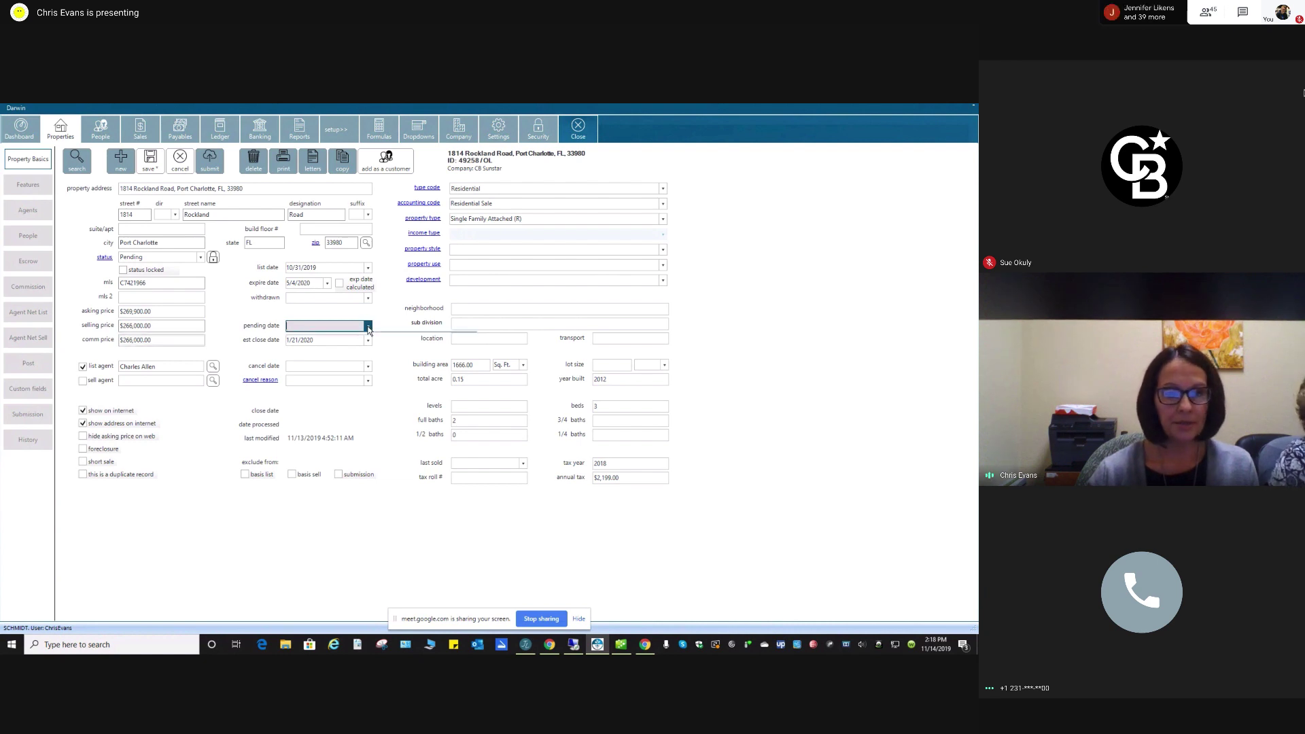
{"action": "left_click", "coordinate": [300, 392]}
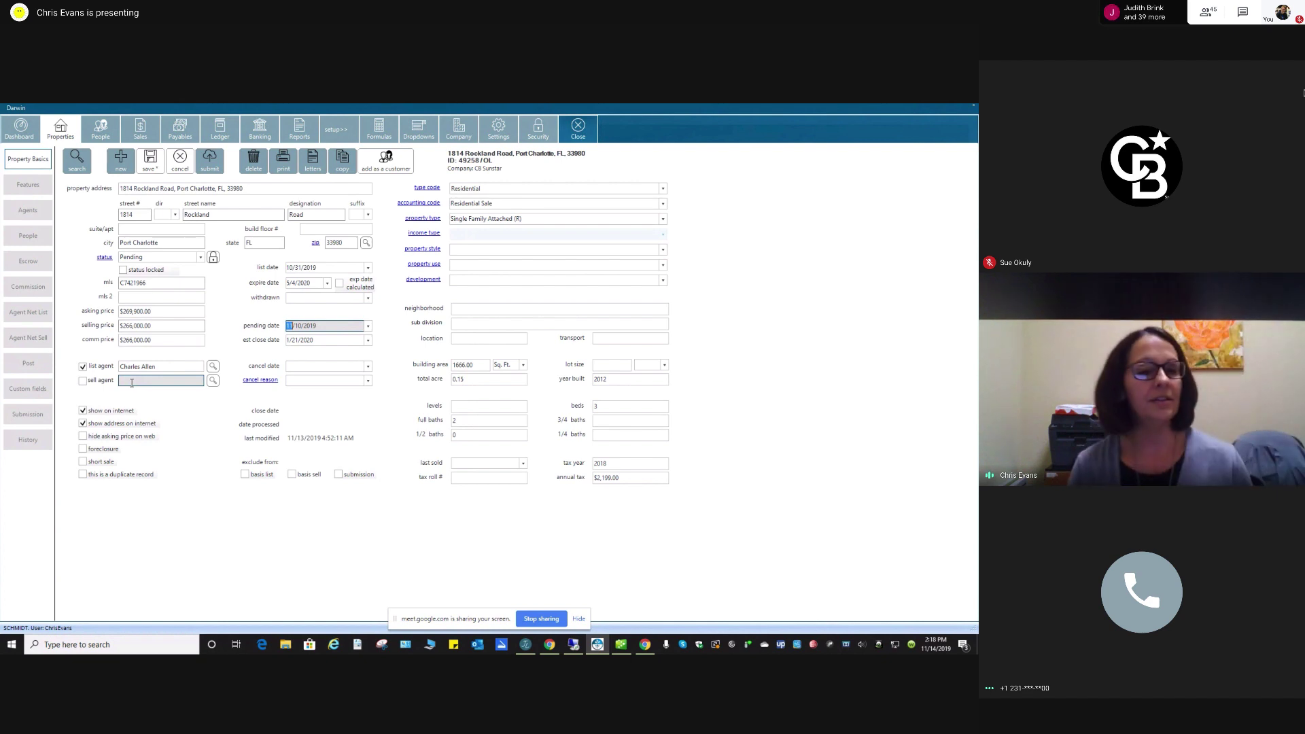
{"action": "left_click", "coordinate": [83, 381]}
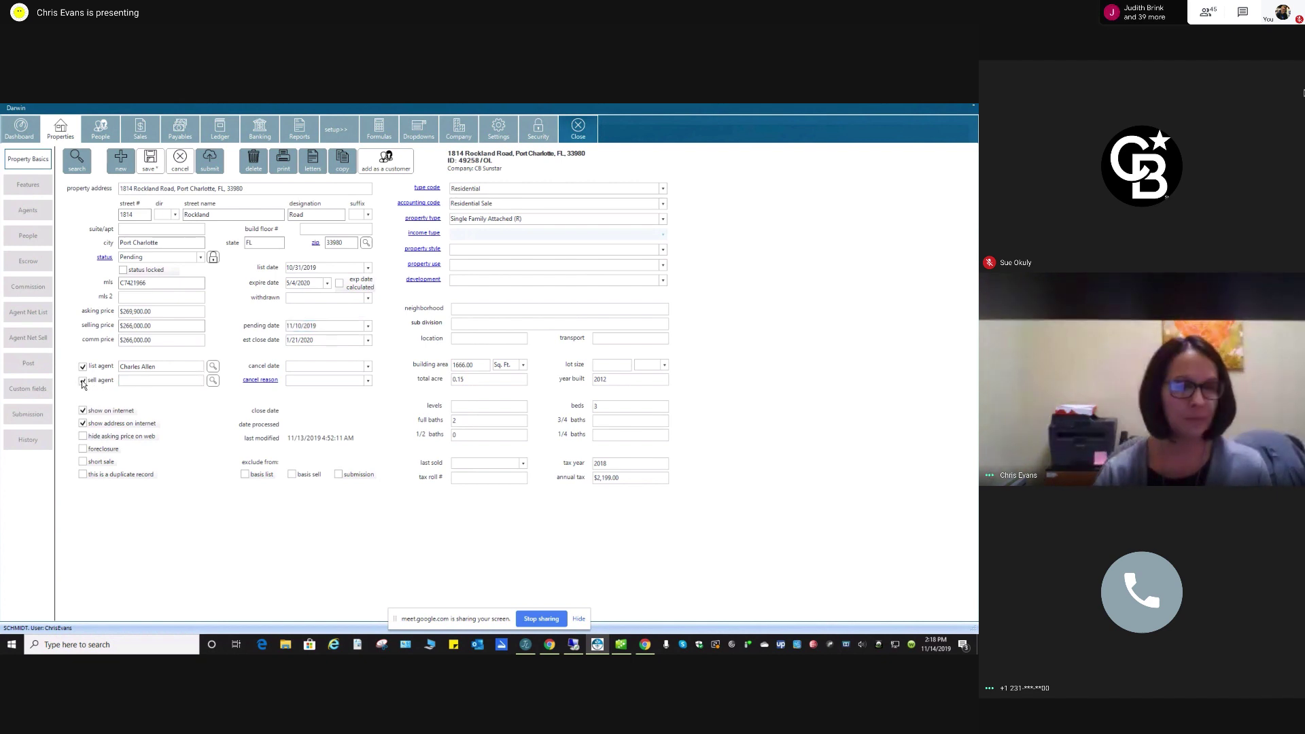
Step: Look up the listing agent by first name and assign them as the sell agent
{"action": "left_click", "coordinate": [141, 381]}
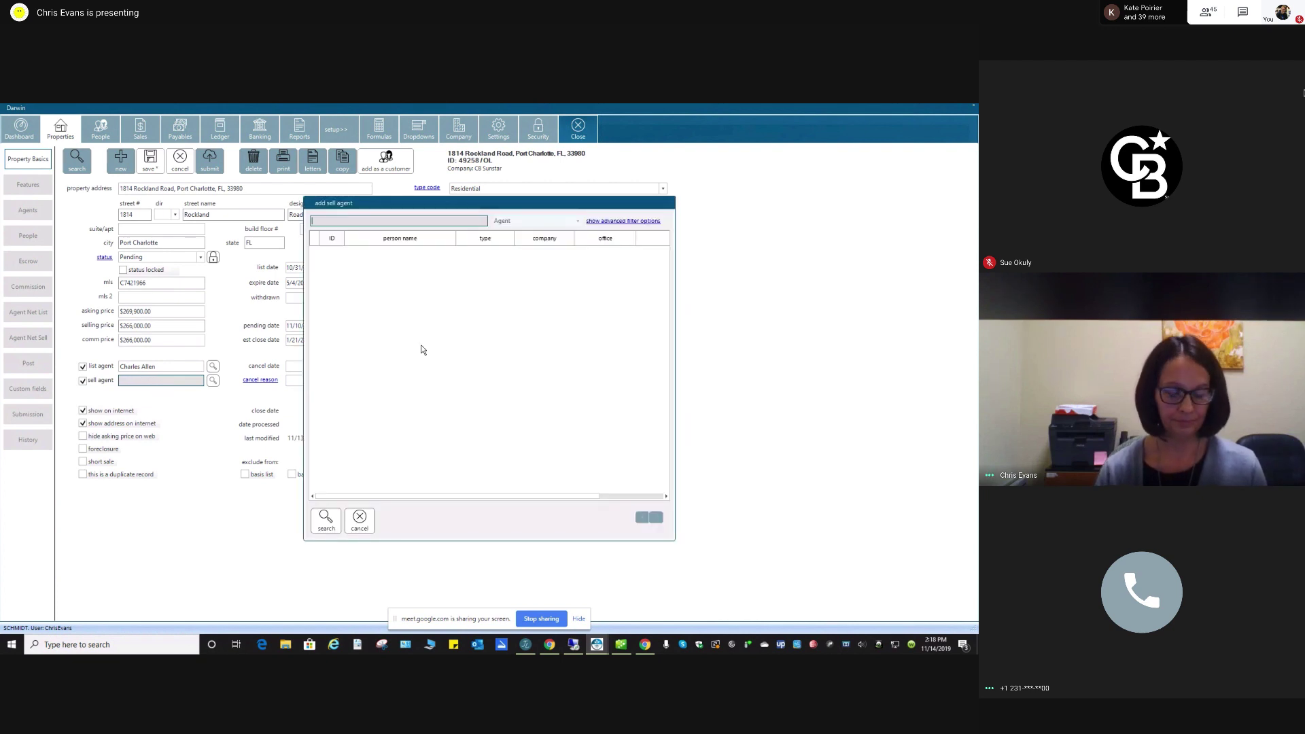
{"action": "type", "text": "charles"}
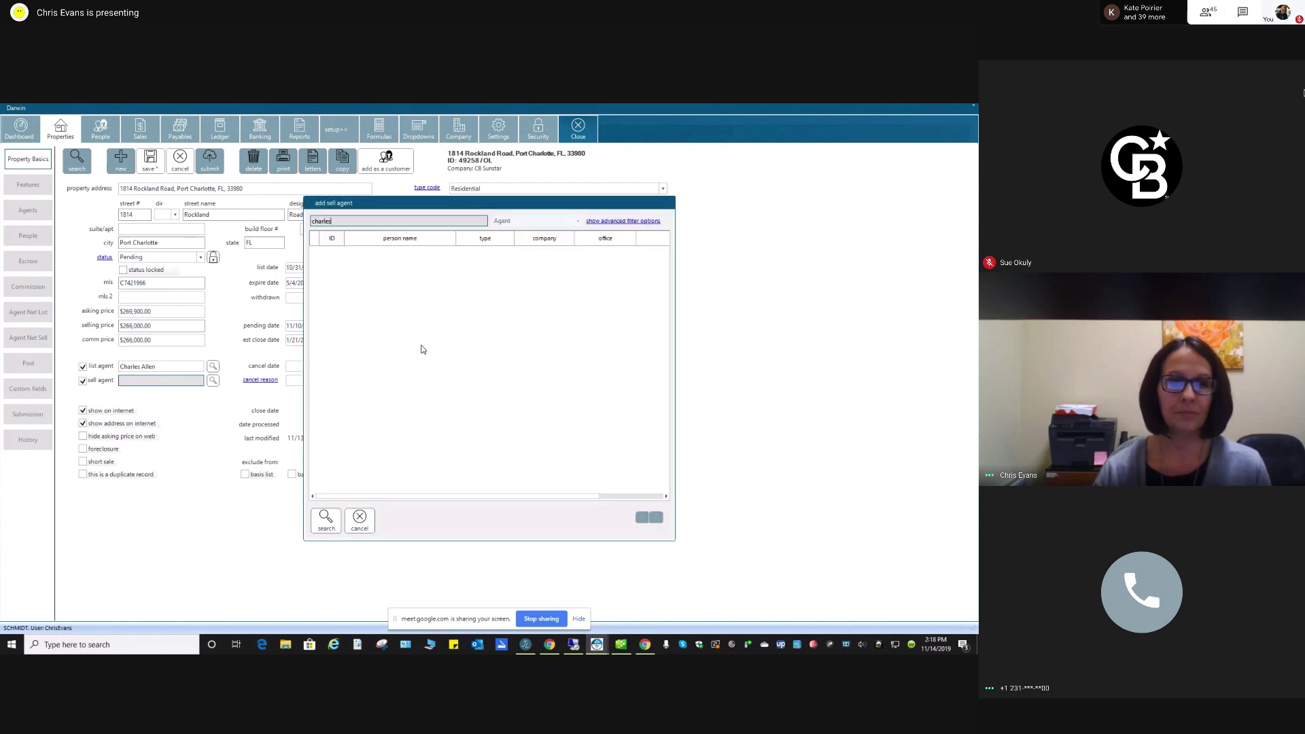
{"action": "left_click", "coordinate": [326, 520]}
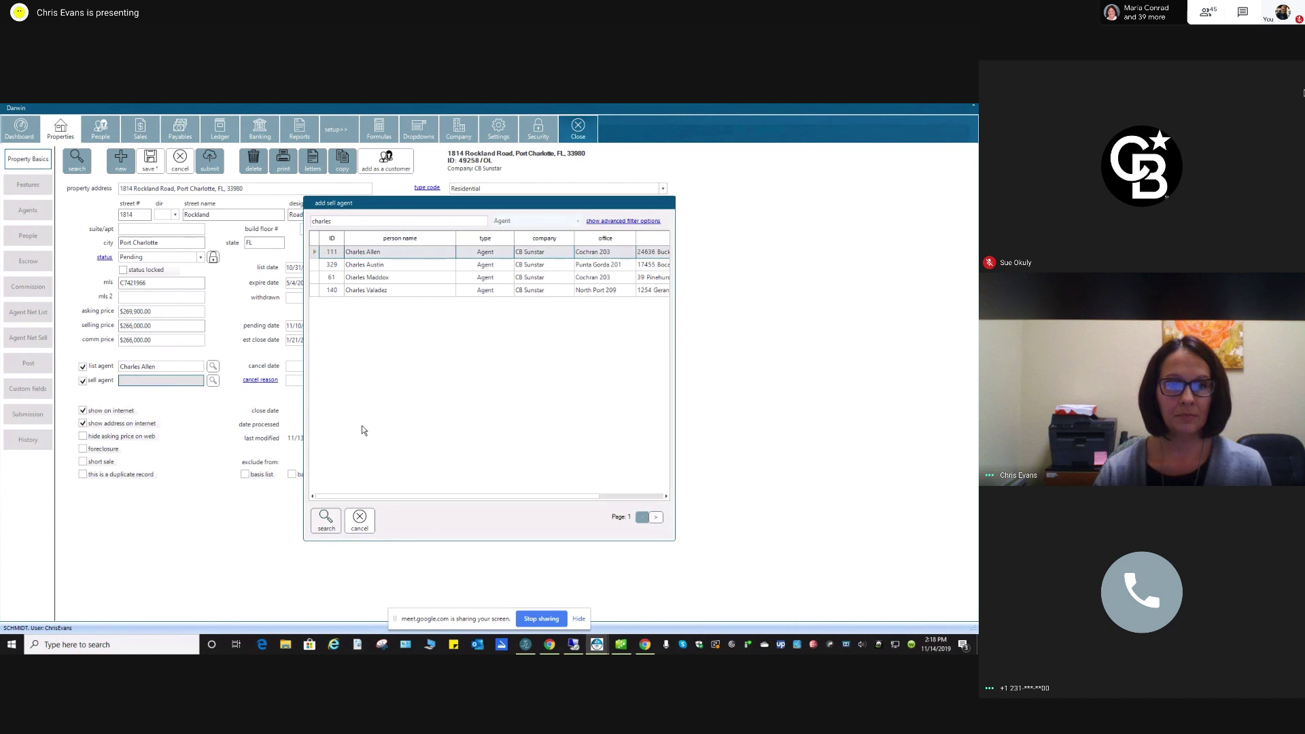
{"action": "double_click", "coordinate": [370, 252]}
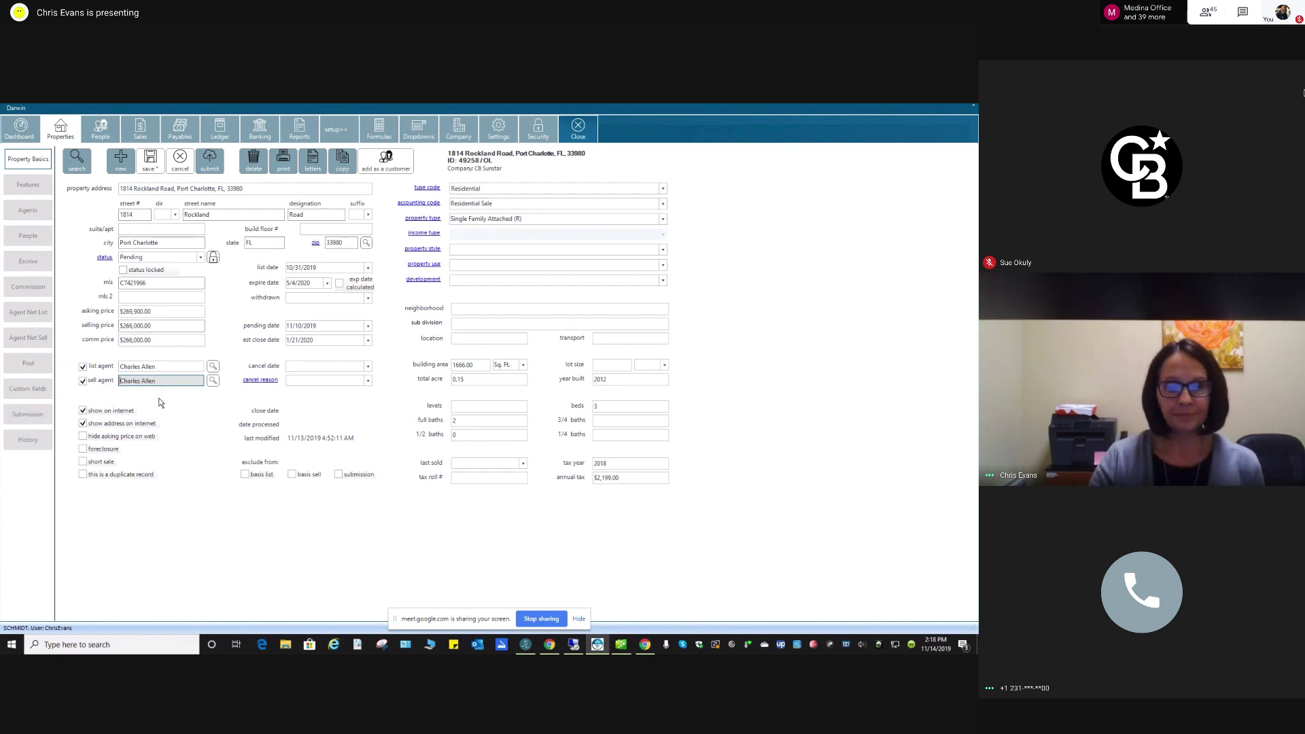
Step: Save the Rockland property record, then review its features, assigned agents and linked people
{"action": "left_click", "coordinate": [151, 166]}
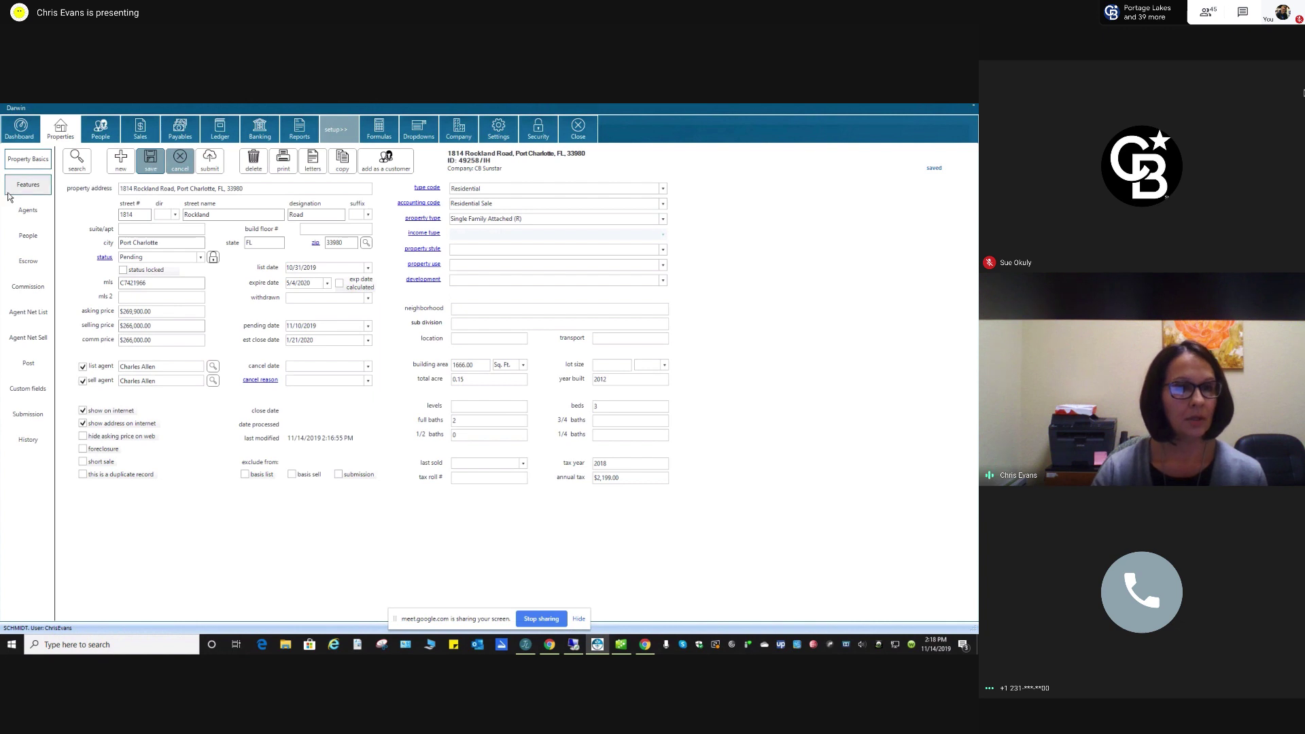
{"action": "left_click", "coordinate": [24, 186]}
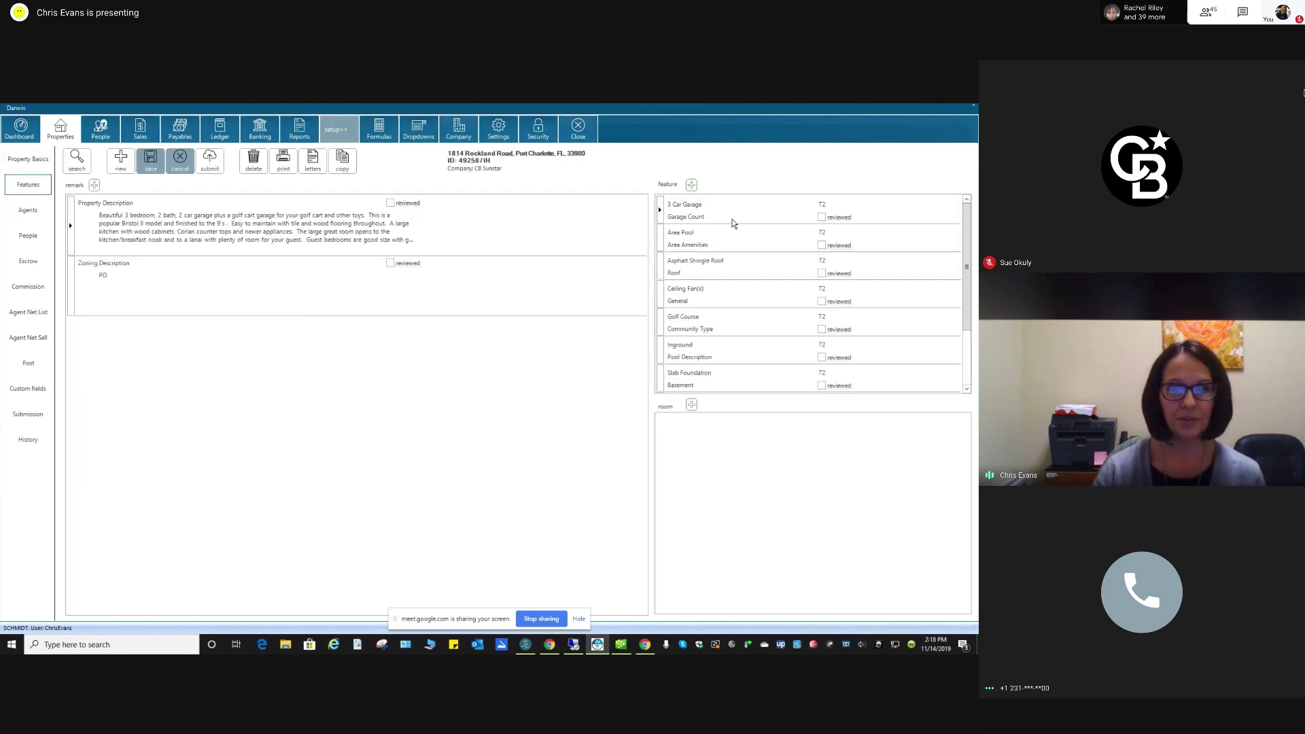
{"action": "left_click", "coordinate": [31, 211]}
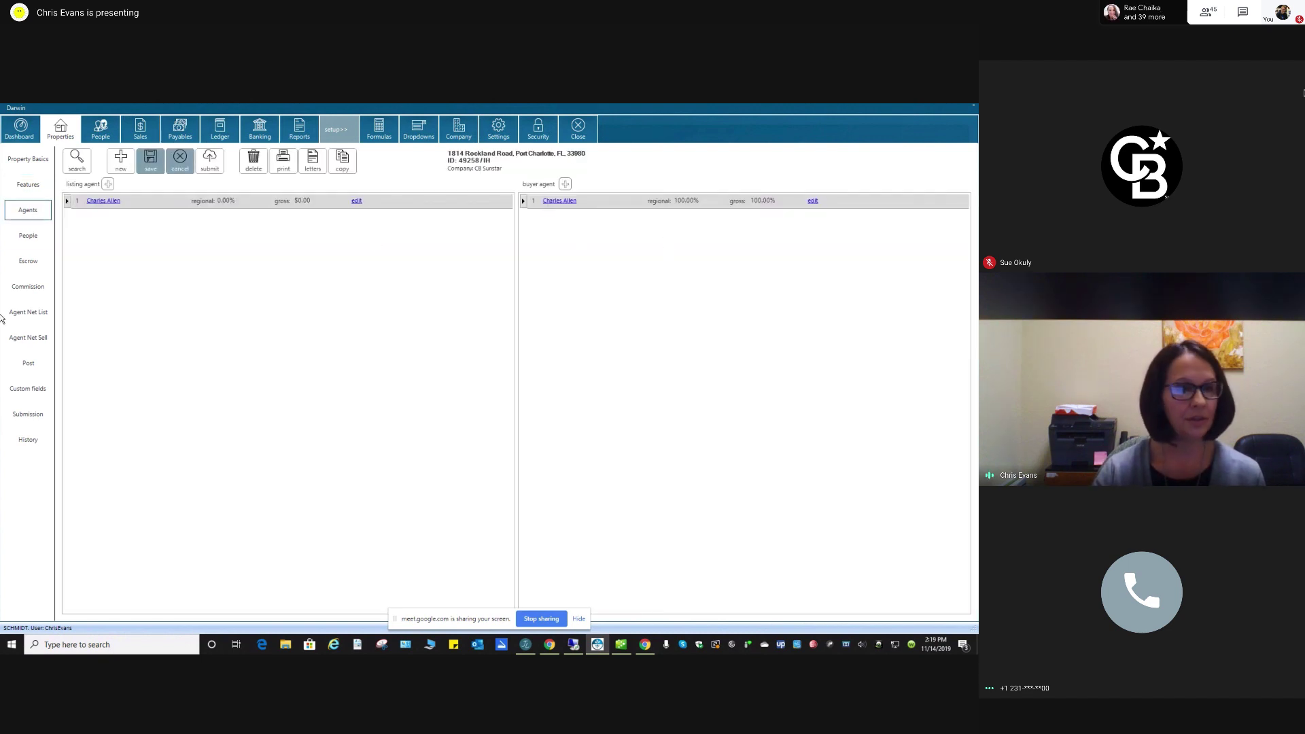
{"action": "left_click", "coordinate": [40, 241]}
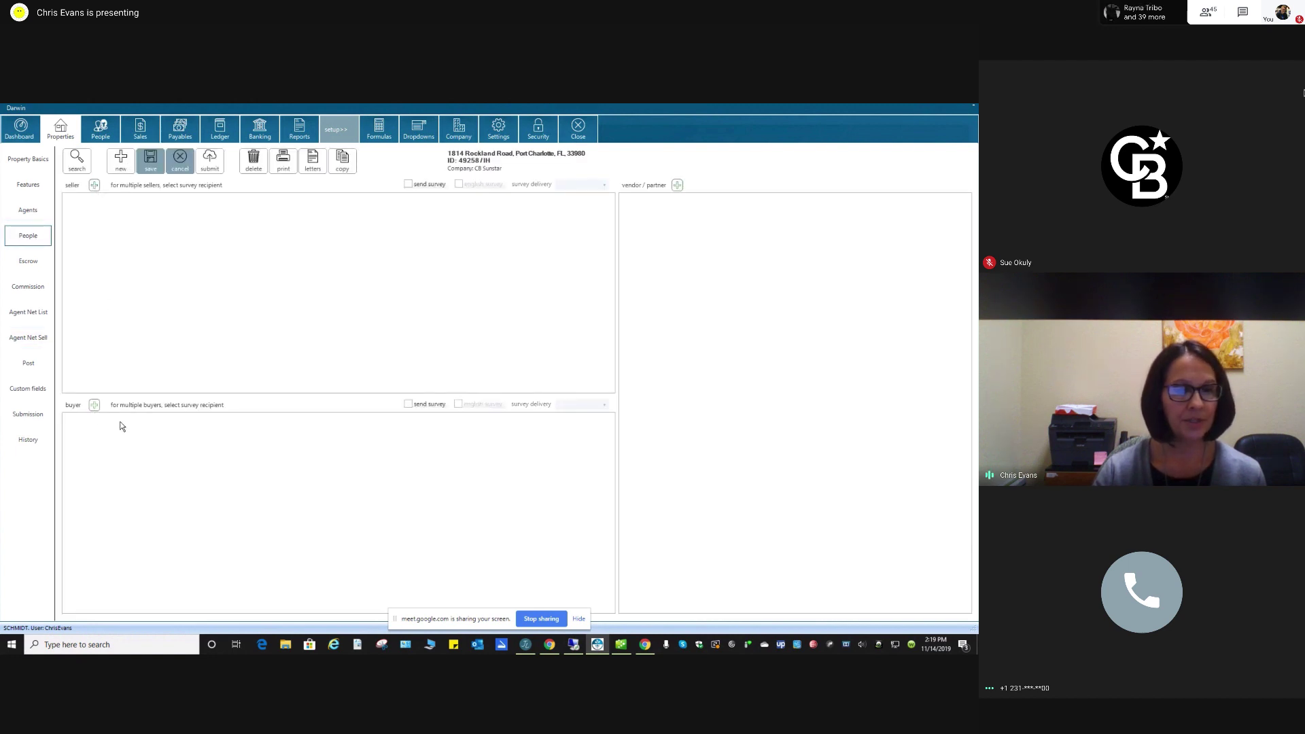
Step: Search existing contacts by the seller's last name to link a seller, finding no match
{"action": "left_click", "coordinate": [93, 186]}
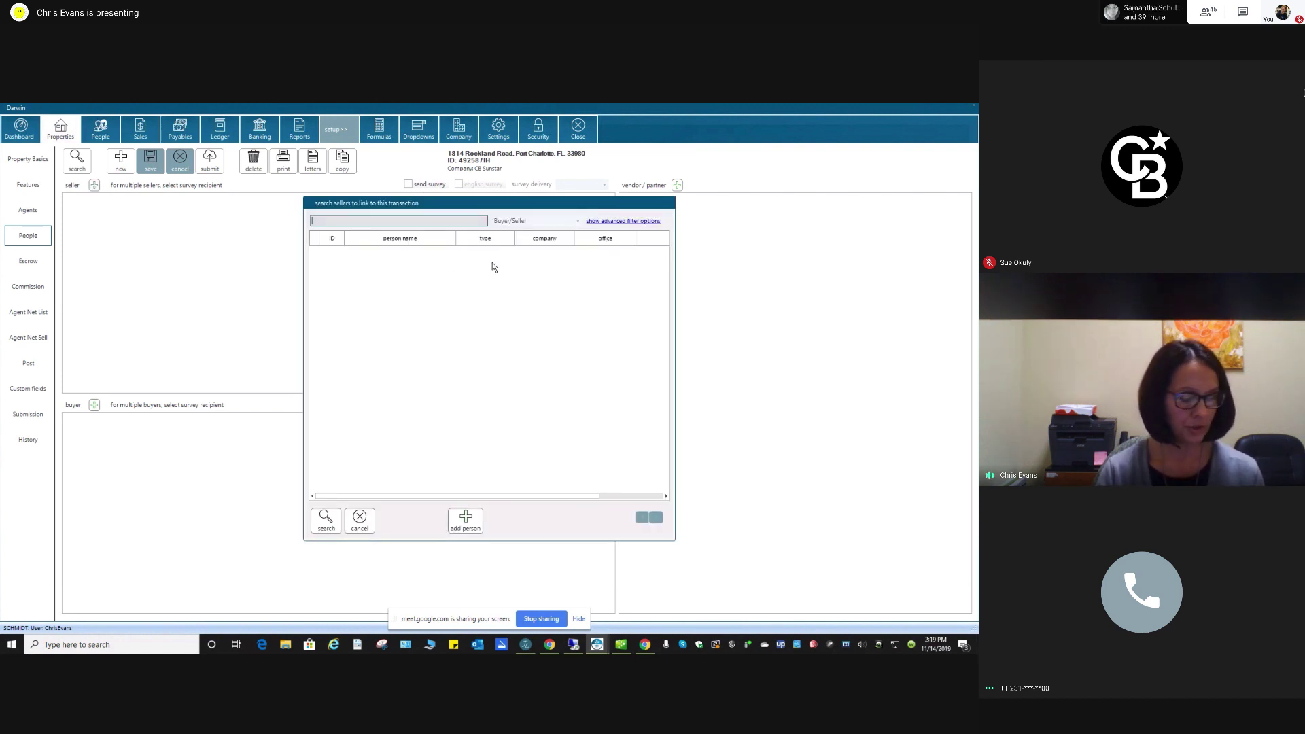
{"action": "type", "text": "la"}
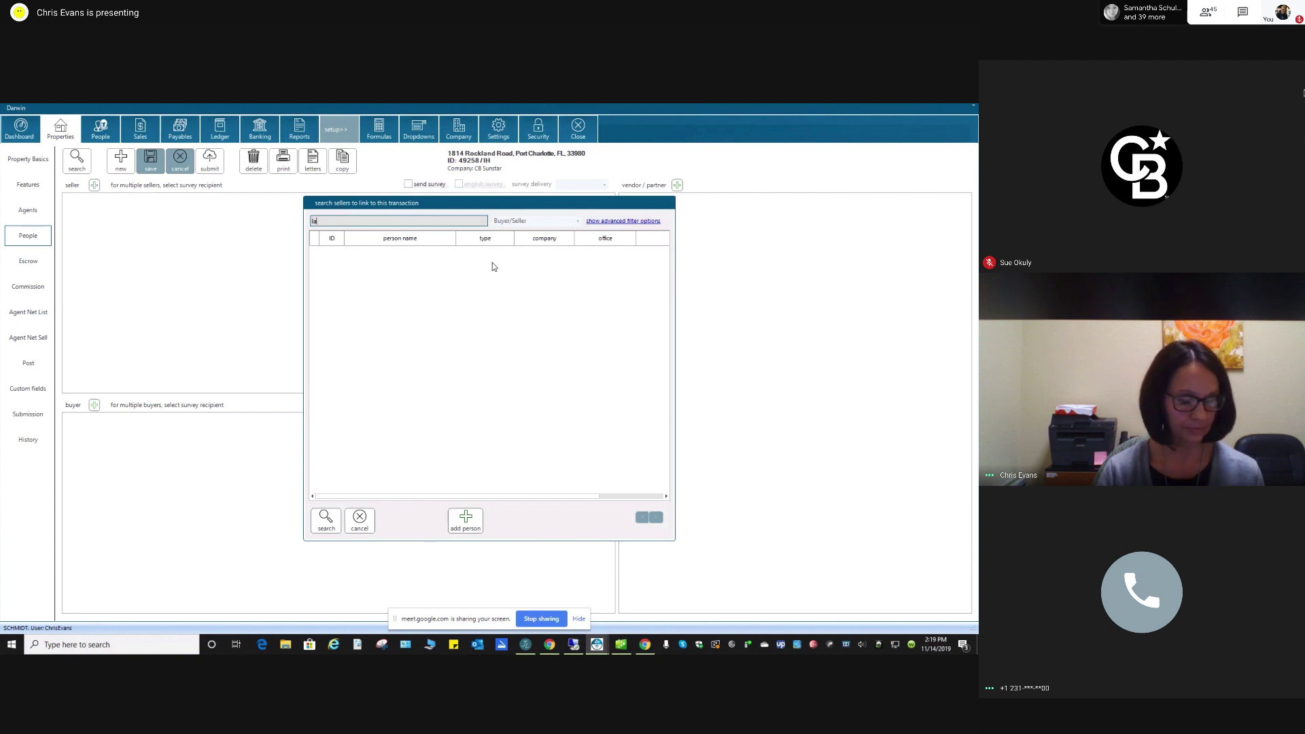
{"action": "type", "text": "framboi"}
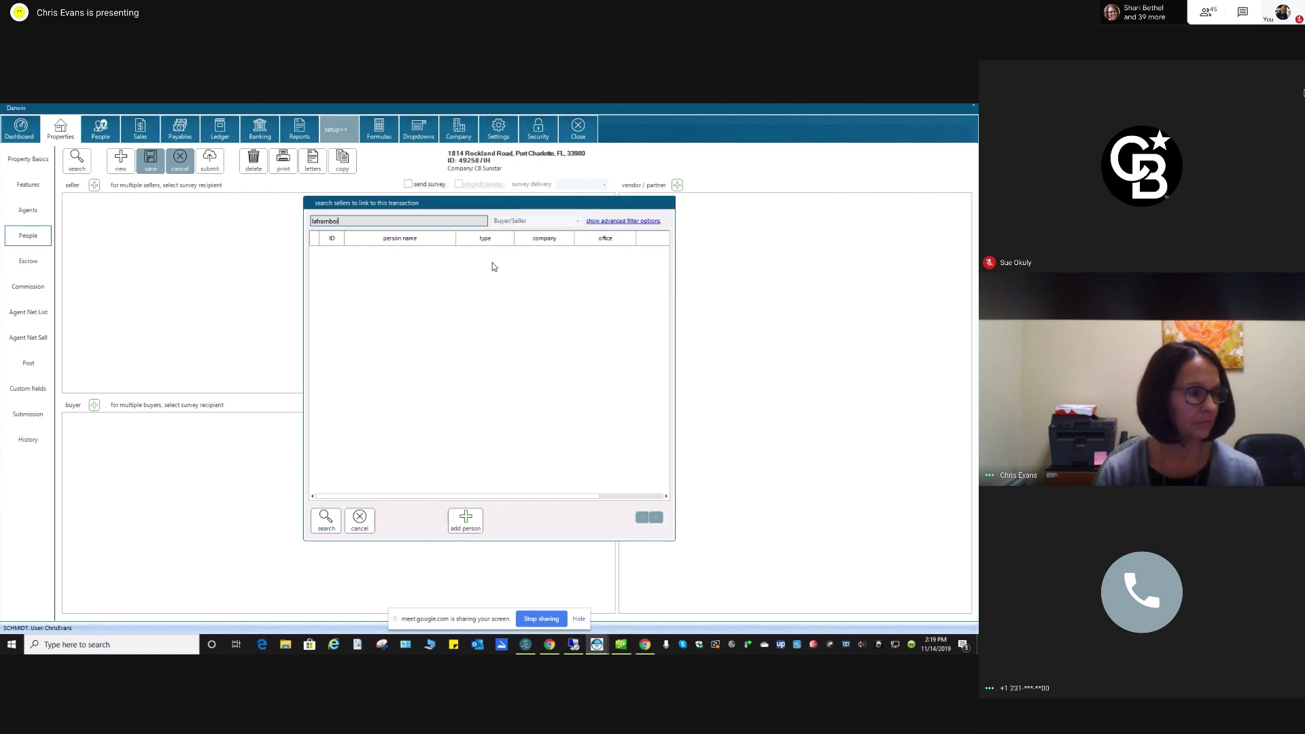
{"action": "type", "text": "se"}
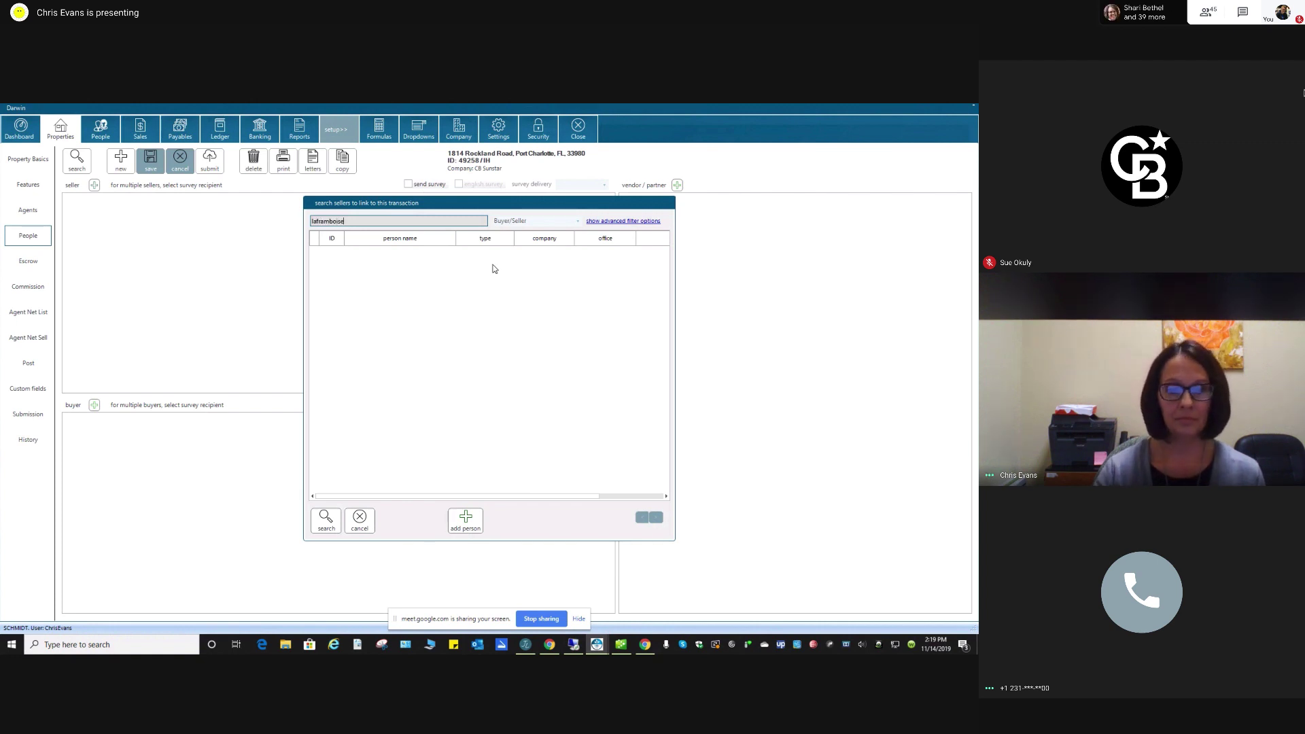
{"action": "left_click", "coordinate": [325, 528]}
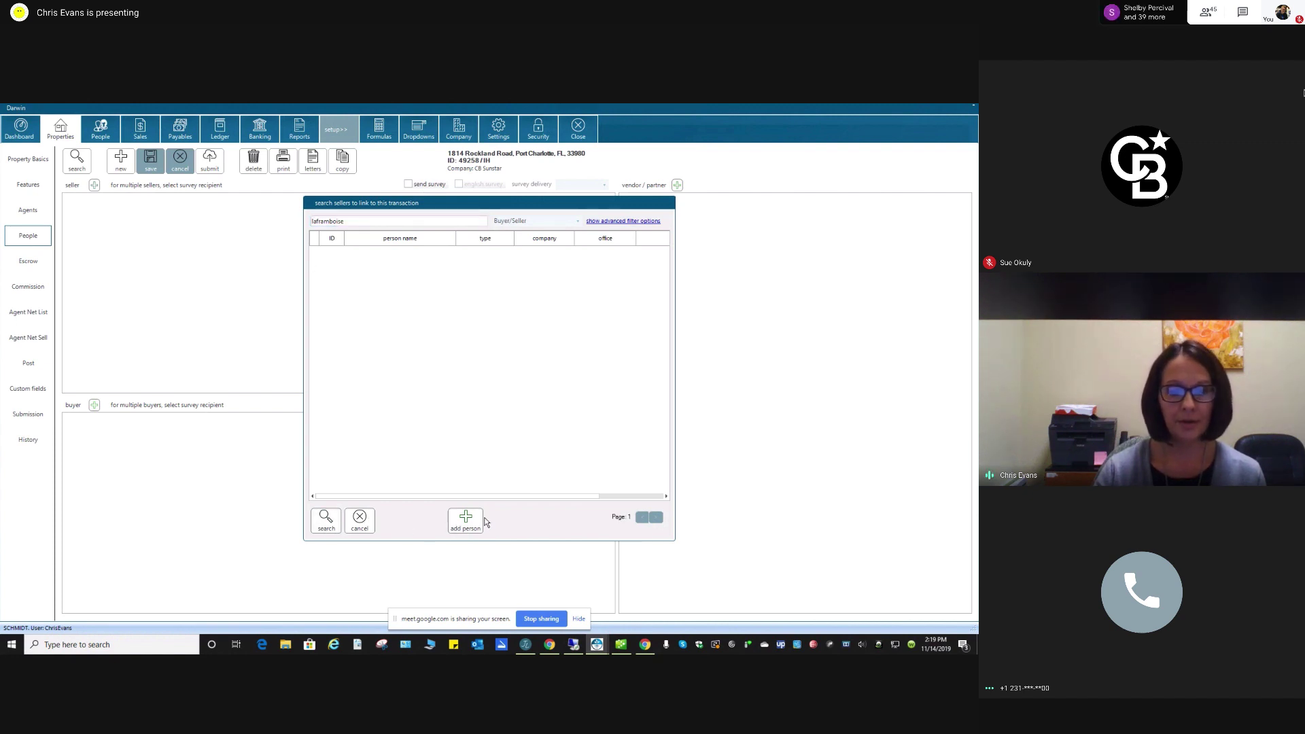
Step: Create a new person record for the seller with the seller's first and last name entered
{"action": "left_click", "coordinate": [466, 521]}
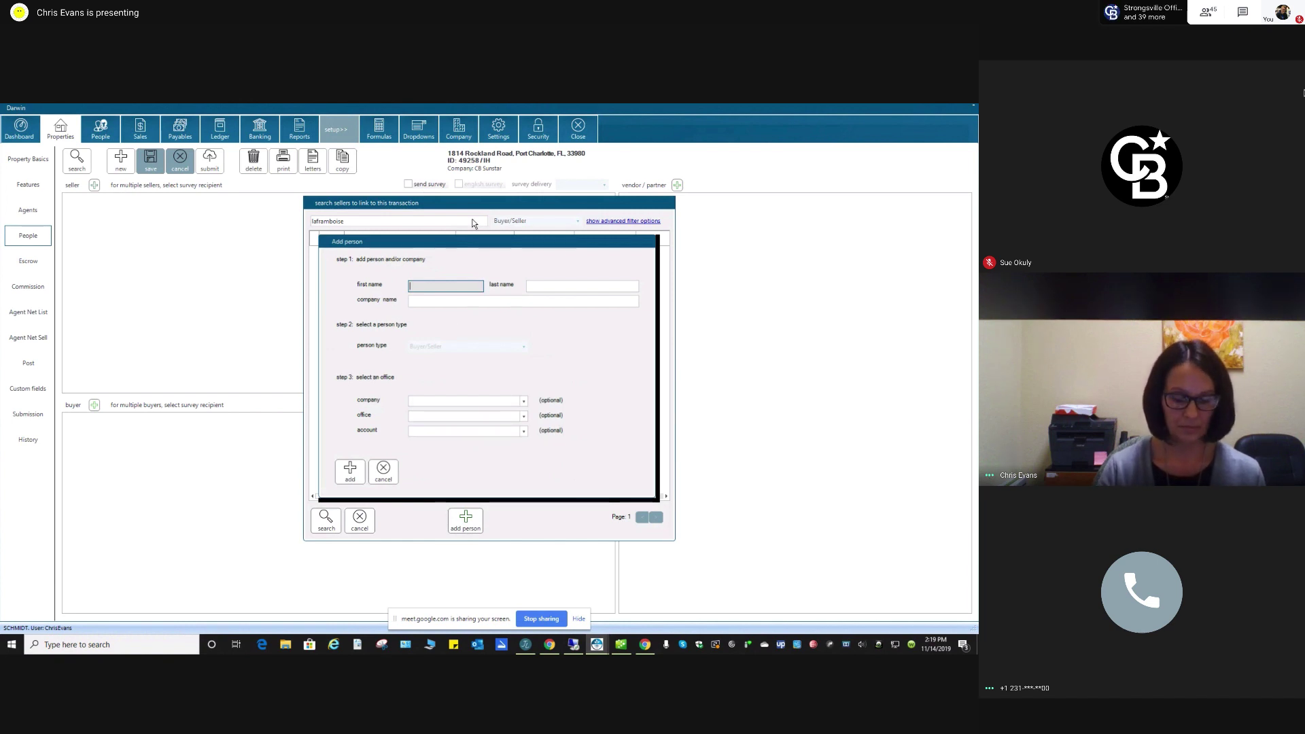
{"action": "key", "text": "Tab"}
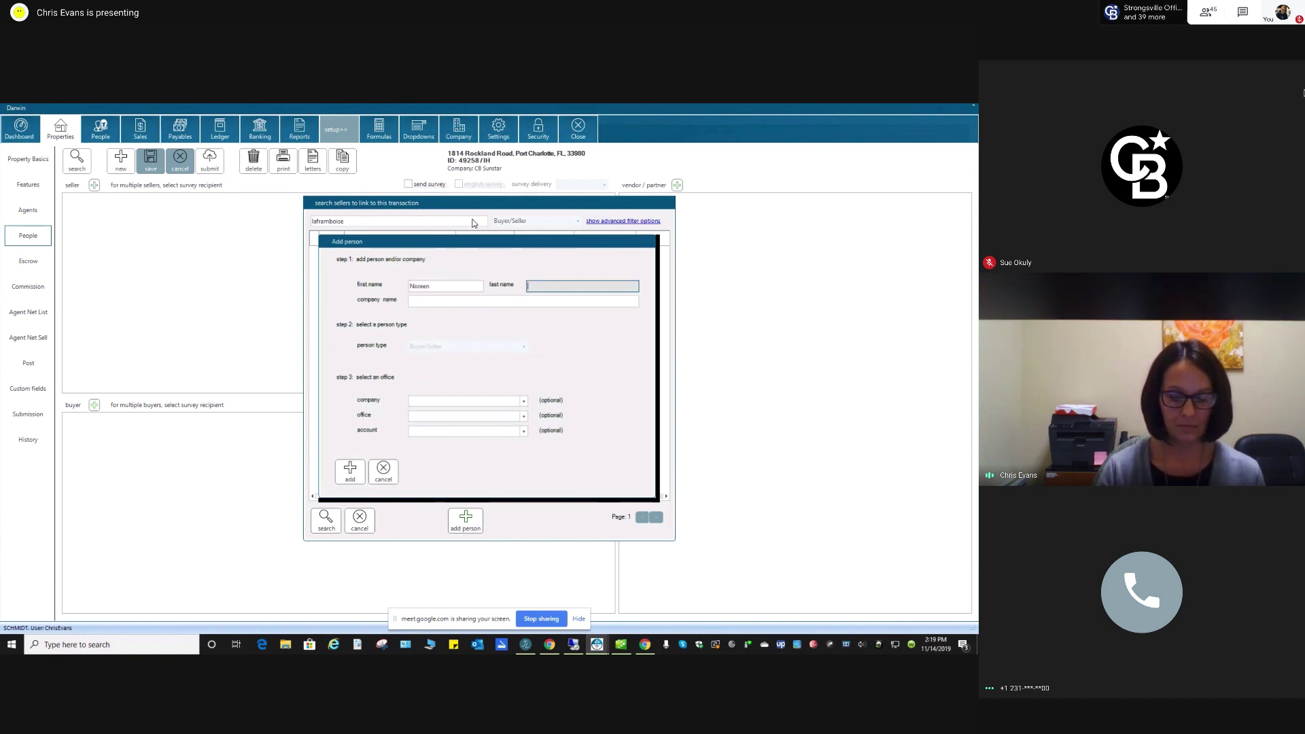
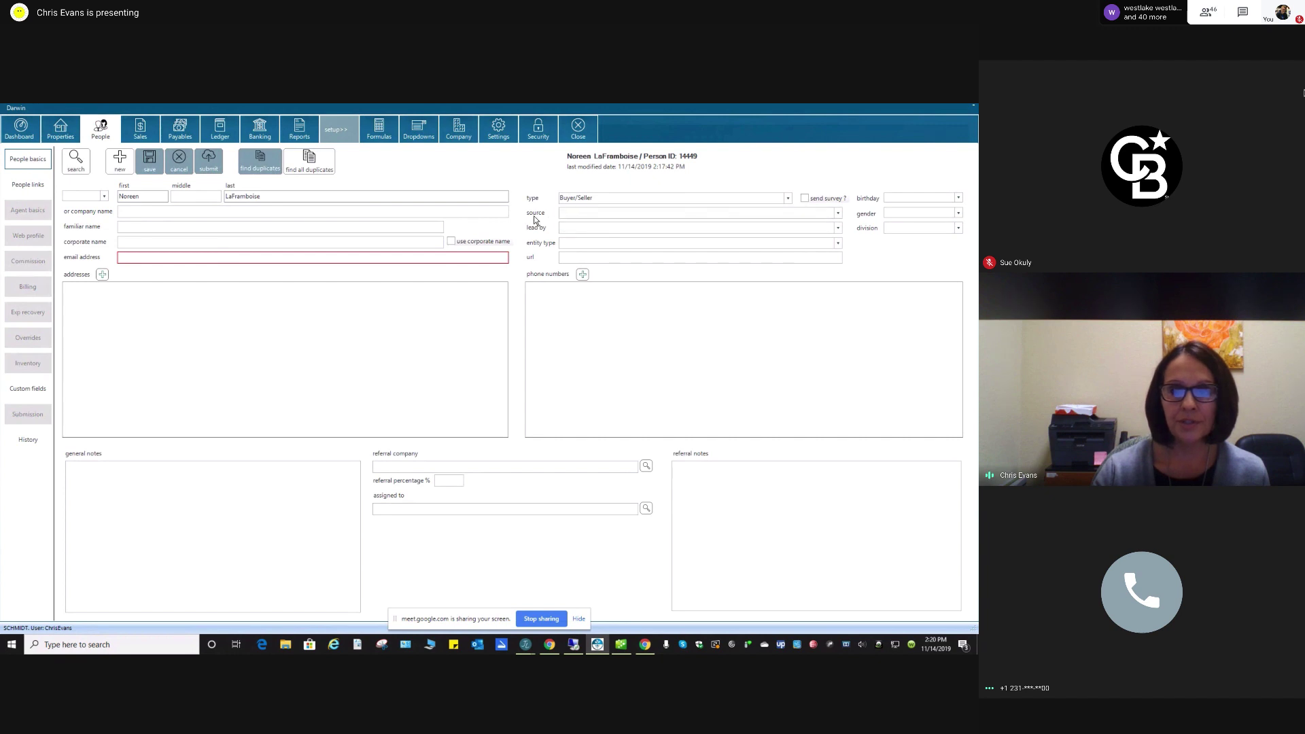
Step: Set the seller's source to Other and lead by to Unknown, save, and return to the property
{"action": "left_click", "coordinate": [838, 213]}
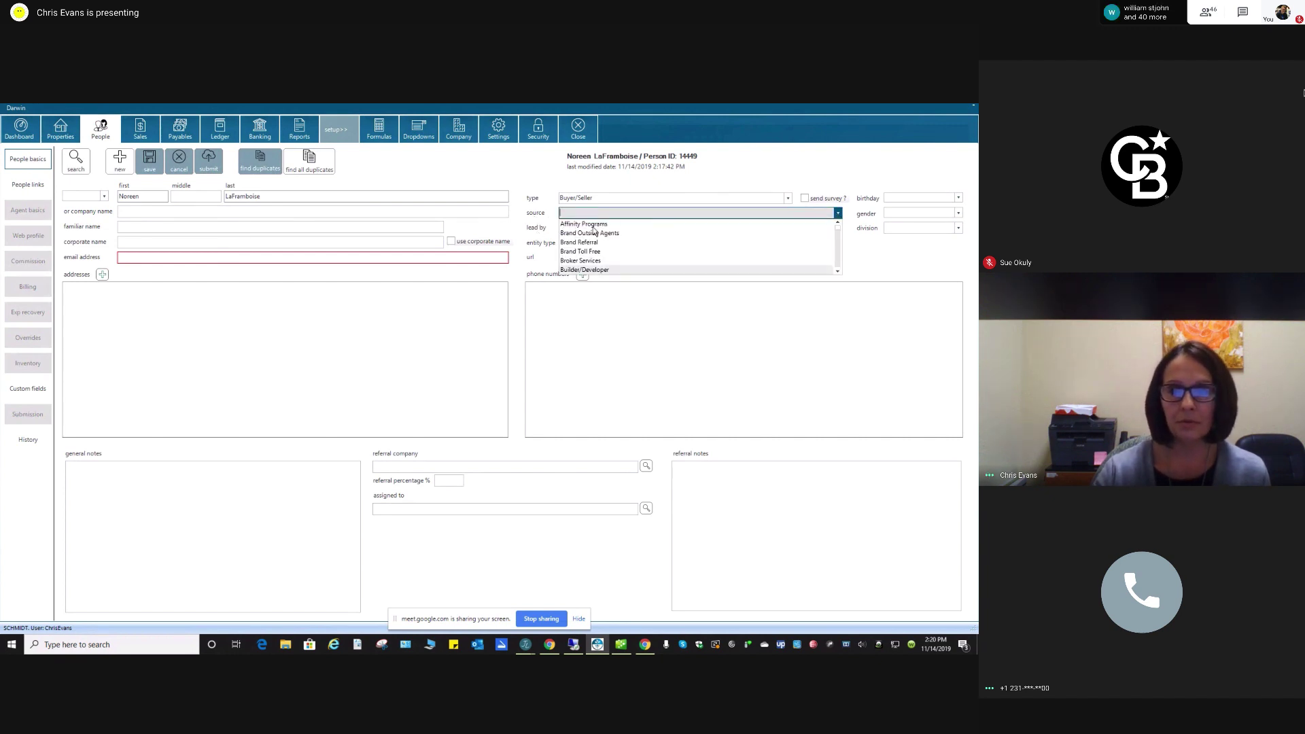
{"action": "scroll", "coordinate": [583, 254], "scroll_direction": "down", "scroll_amount": 3}
{"action": "scroll", "coordinate": [584, 252], "scroll_direction": "down", "scroll_amount": 5}
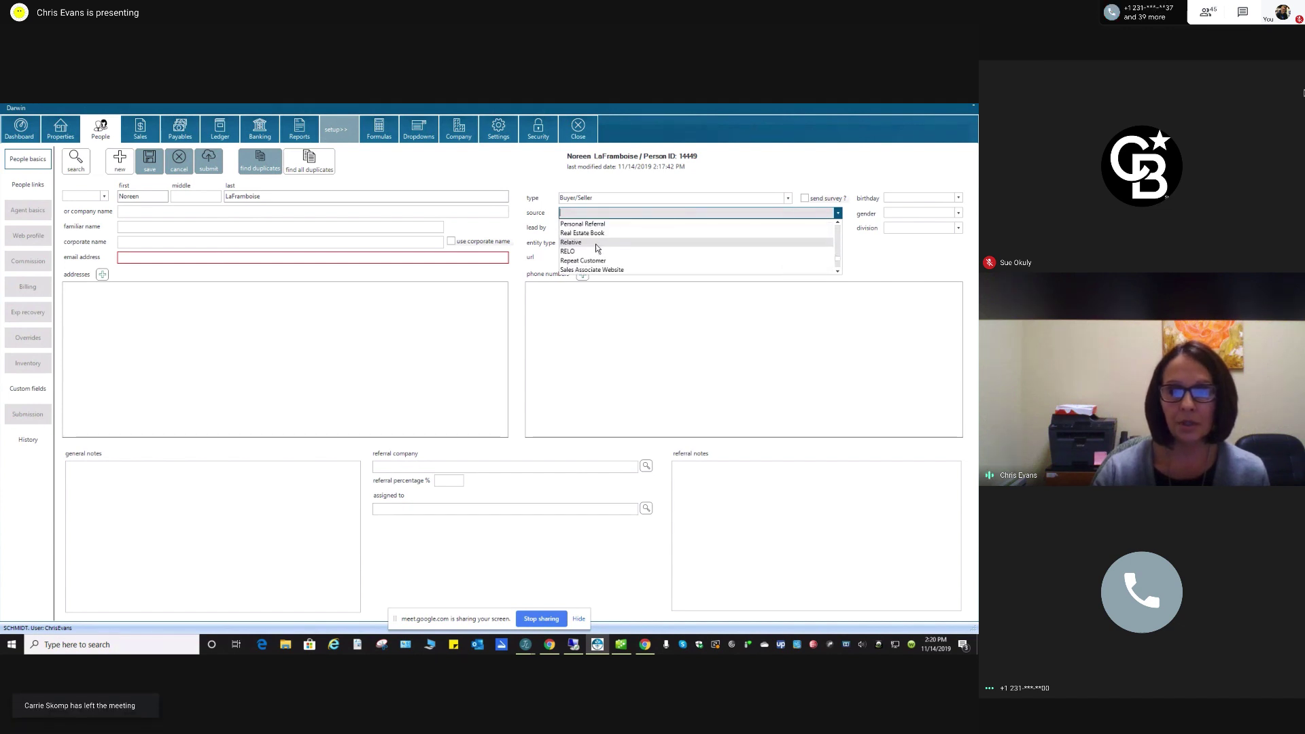
{"action": "scroll", "coordinate": [592, 241], "scroll_direction": "up", "scroll_amount": 8}
{"action": "left_click", "coordinate": [579, 228]}
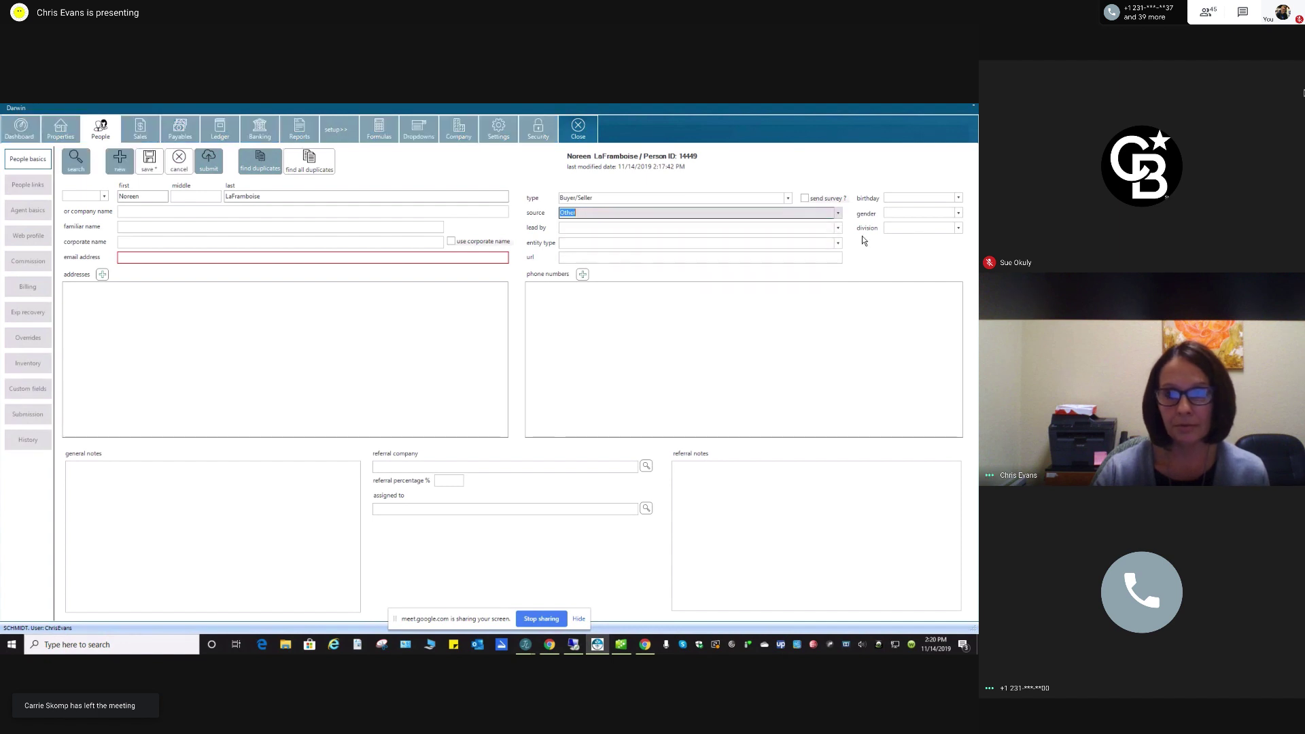
{"action": "left_click", "coordinate": [837, 229]}
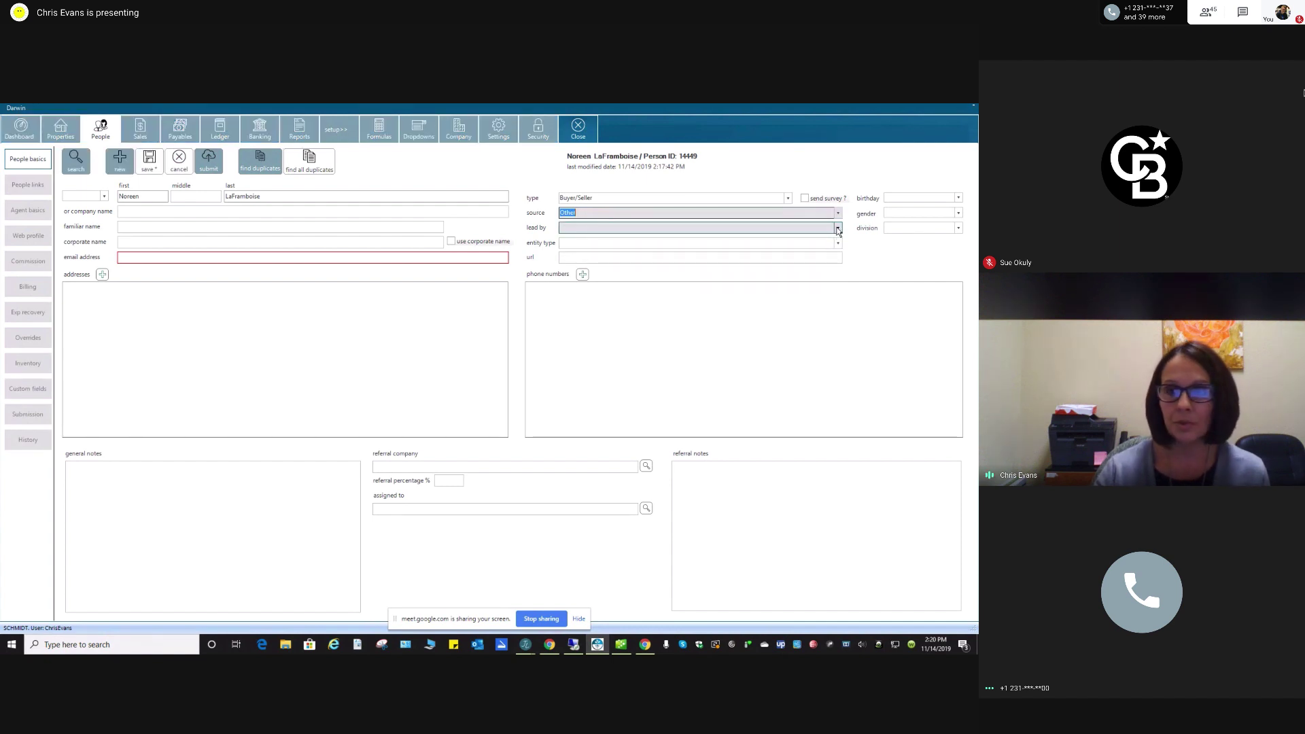
{"action": "left_click", "coordinate": [837, 229]}
{"action": "left_click", "coordinate": [570, 257]}
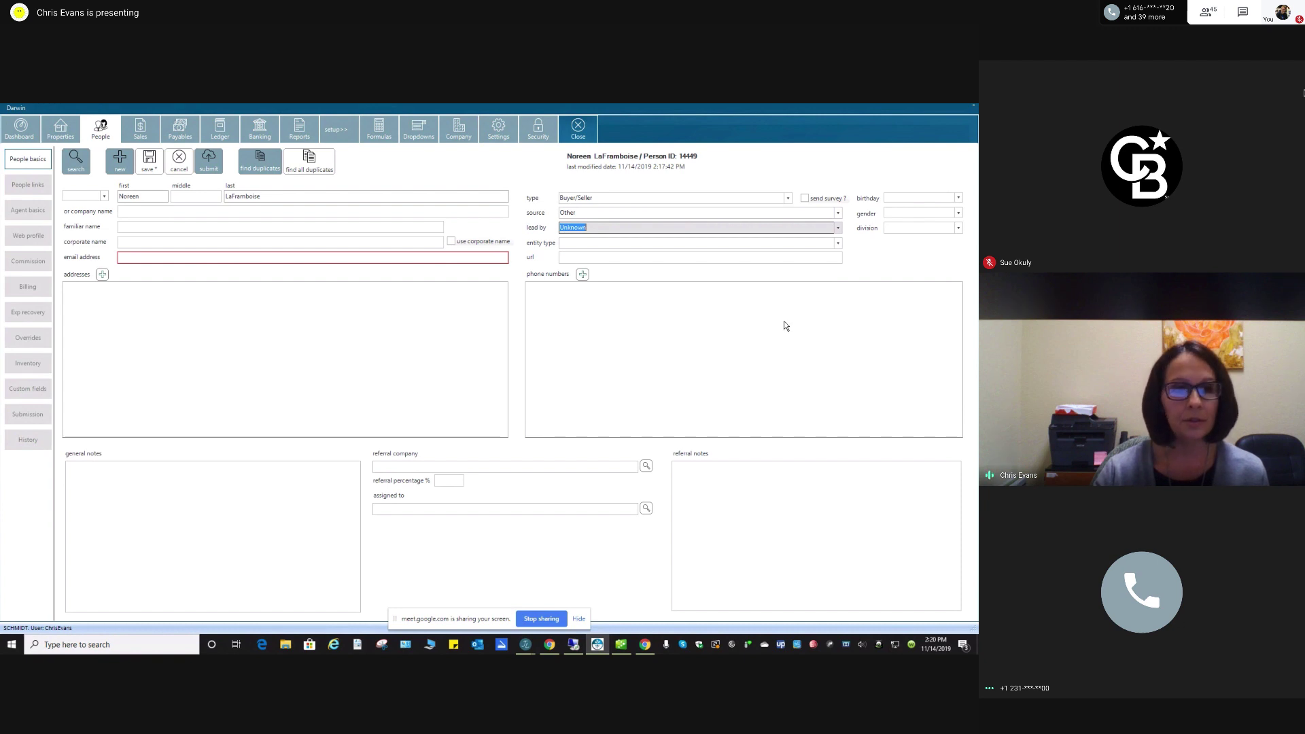
{"action": "left_click", "coordinate": [150, 159]}
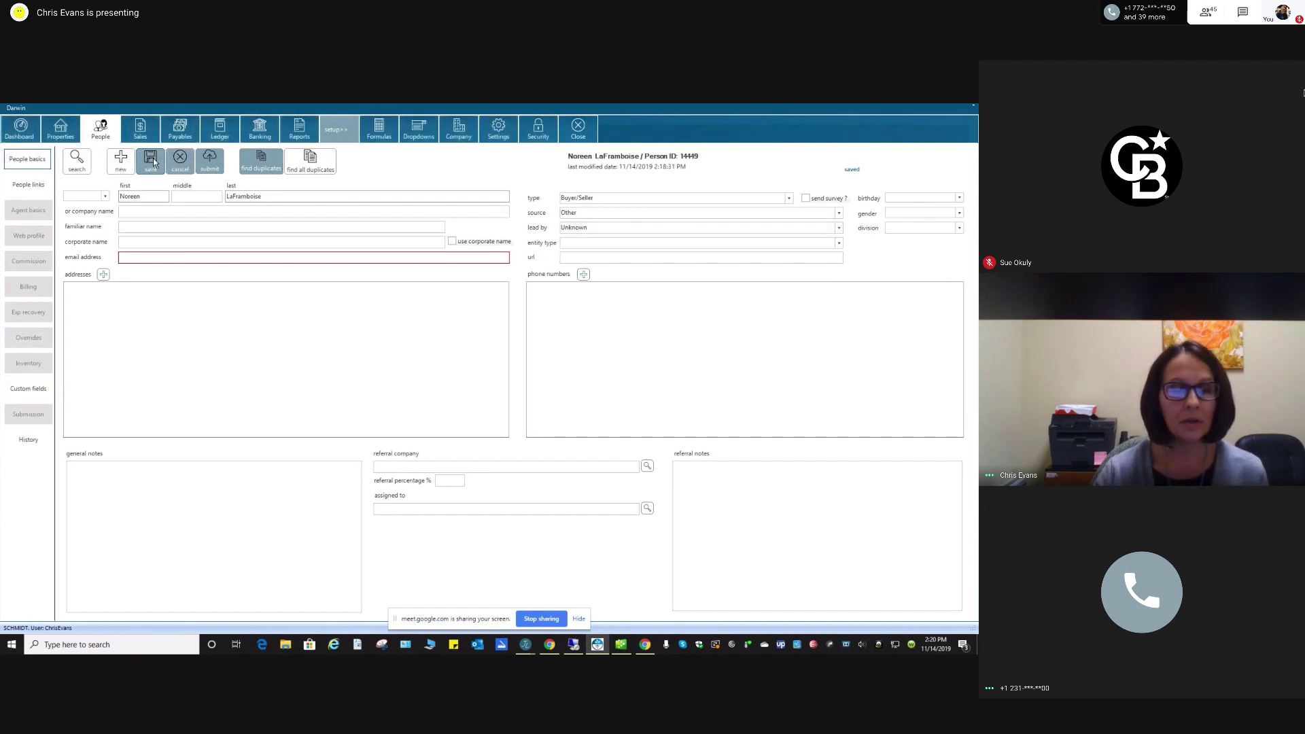
{"action": "left_click", "coordinate": [61, 130]}
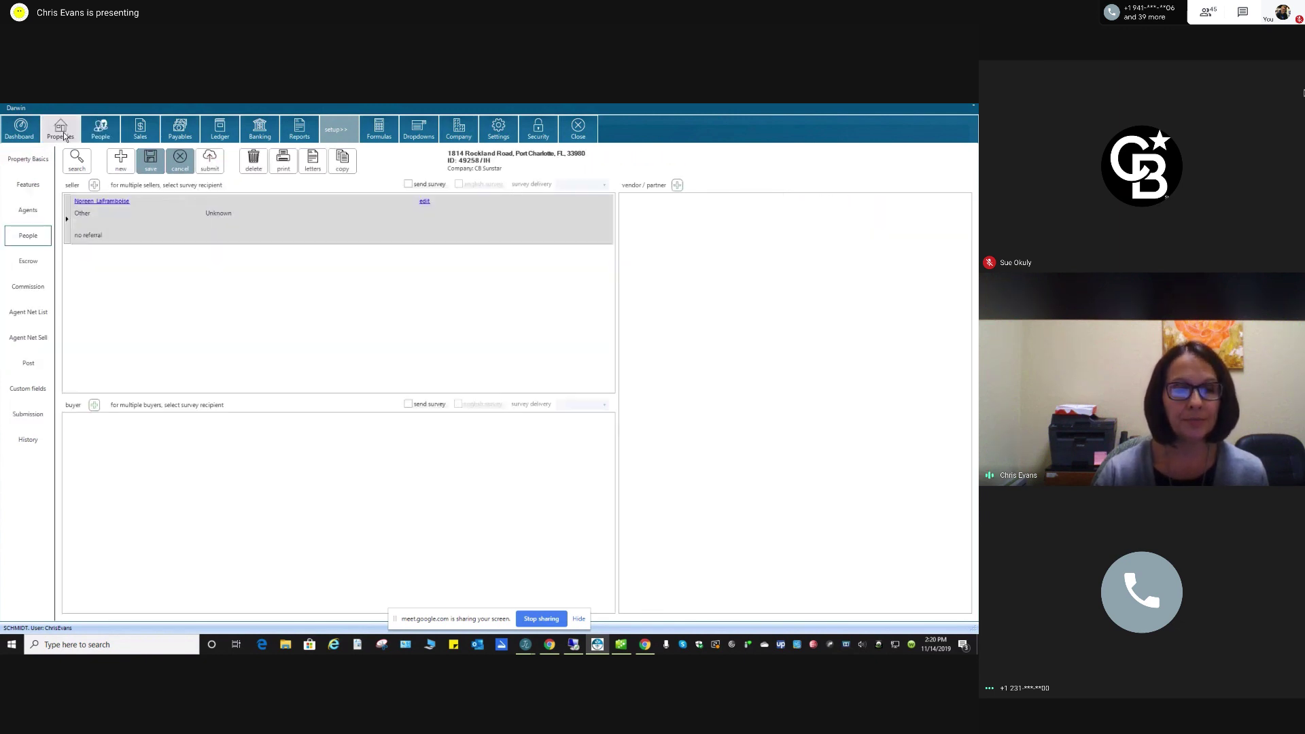
Step: Start linking a buyer and search existing people by the buyers' last name
{"action": "left_click", "coordinate": [94, 405]}
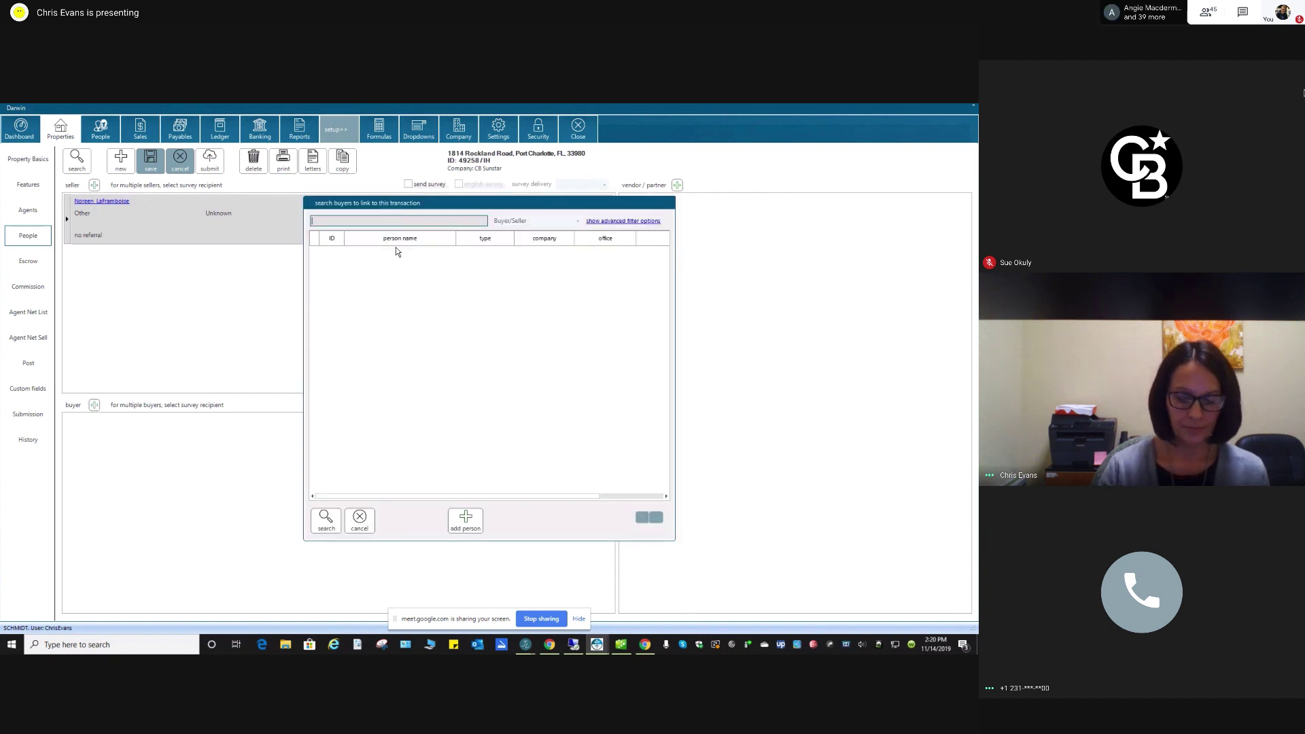
{"action": "type", "text": "Lamson"}
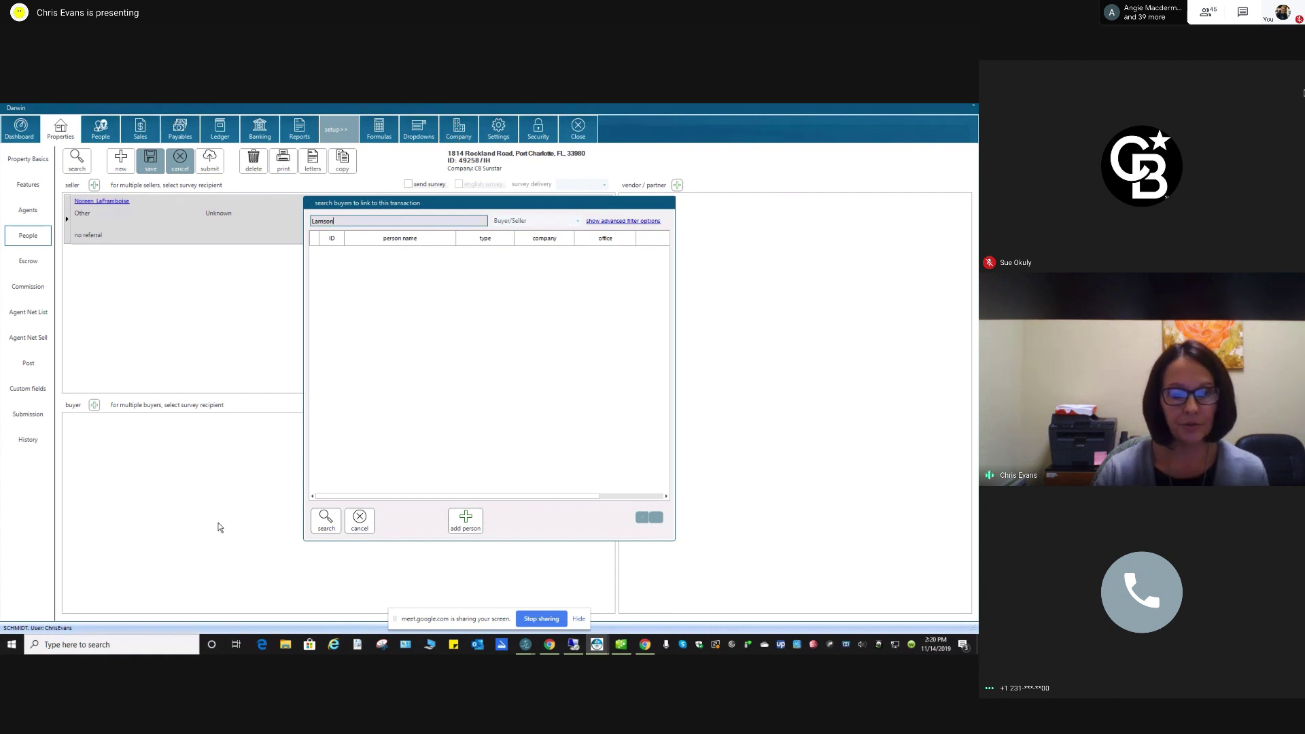
{"action": "left_click", "coordinate": [333, 522]}
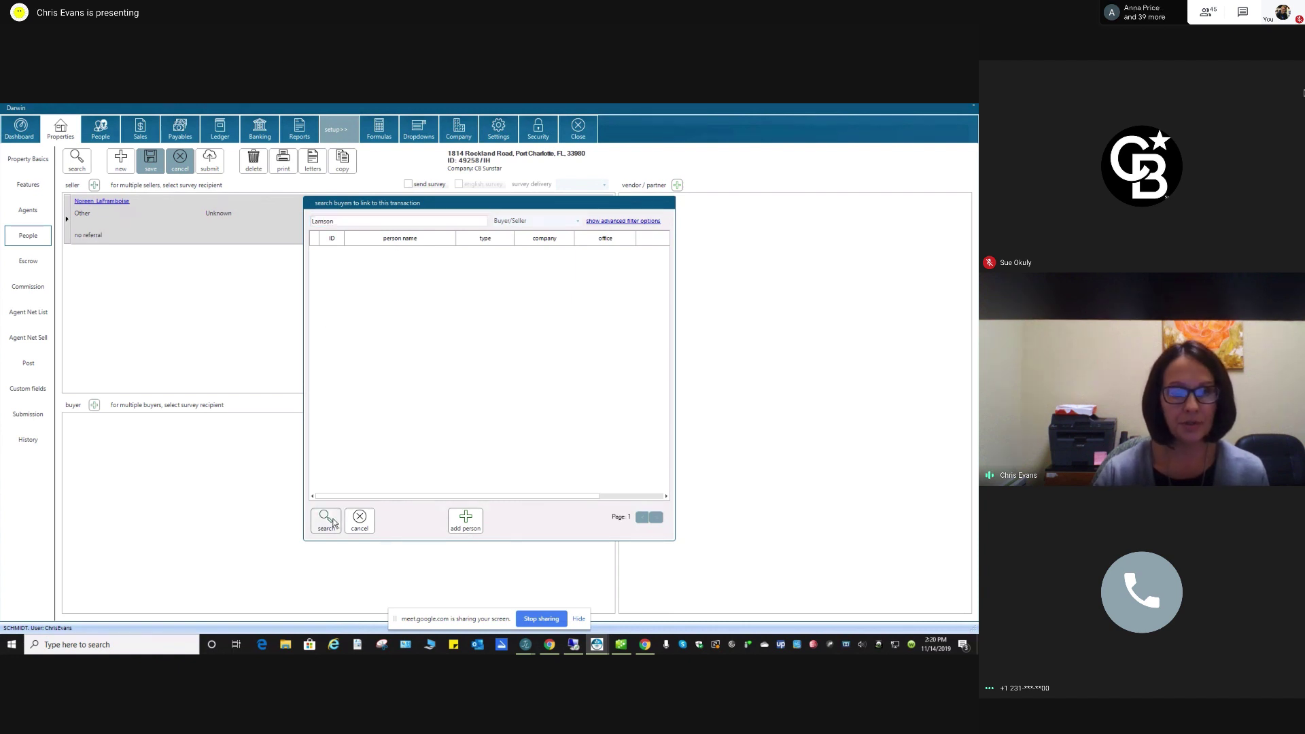
Step: Add the buyer couple as a new person with their first and last names, then open their record
{"action": "left_click", "coordinate": [474, 524]}
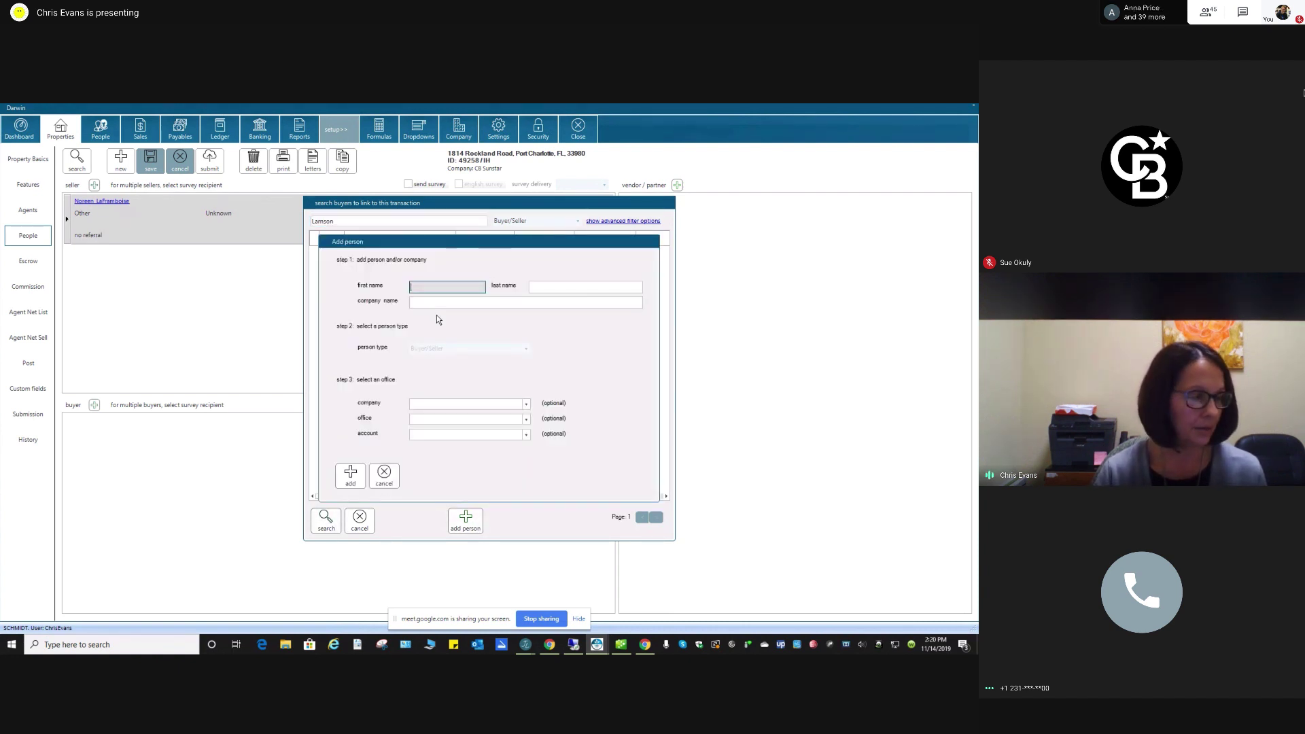
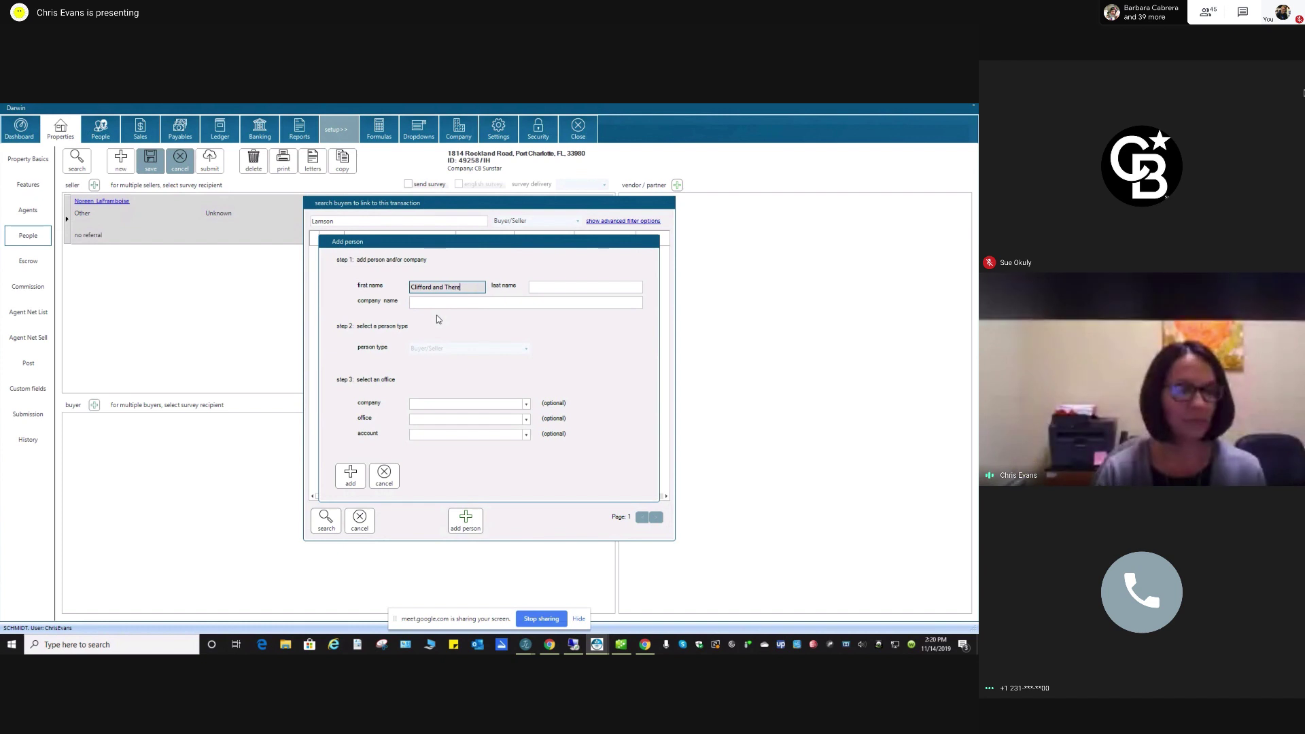
{"action": "key", "text": "Tab"}
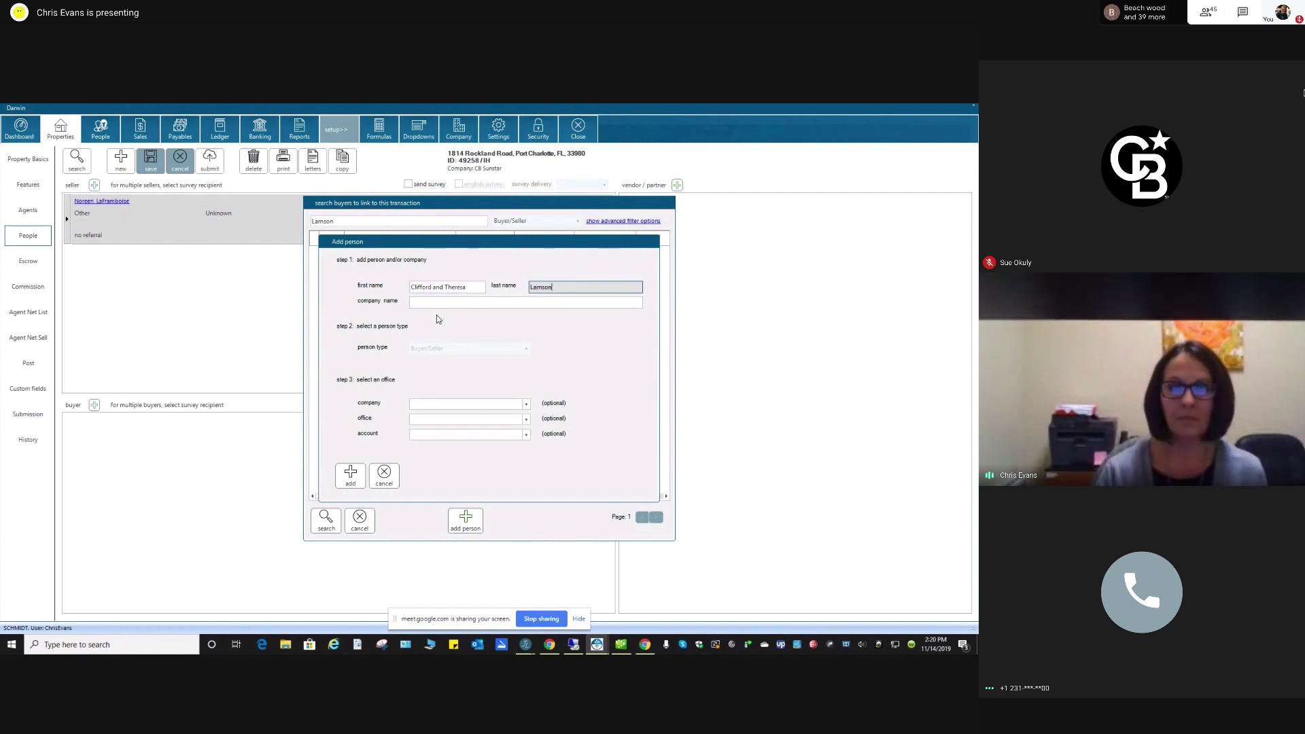
{"action": "left_click", "coordinate": [358, 479]}
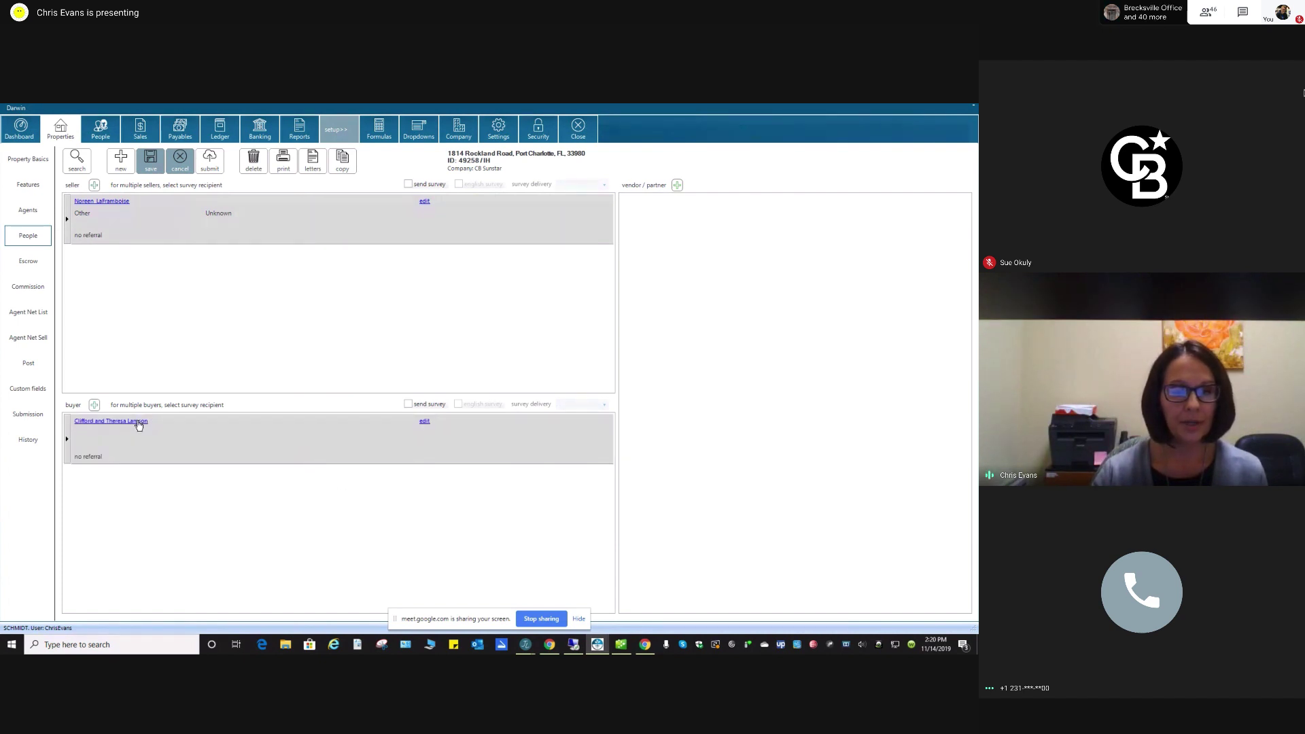
{"action": "left_click", "coordinate": [138, 422]}
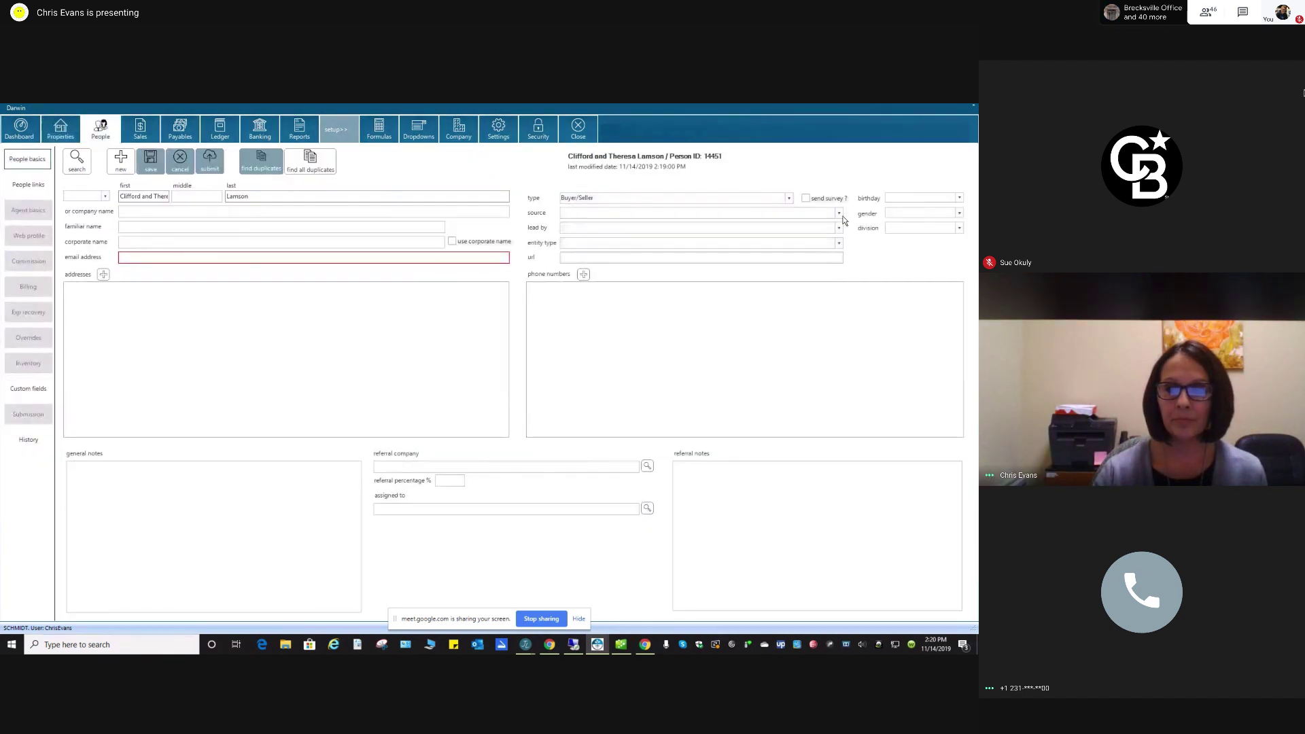
Step: Set the buyer's source to Repeat Customer and lead by to Agent Generated, then save
{"action": "left_click", "coordinate": [840, 213]}
{"action": "type", "text": "repe"}
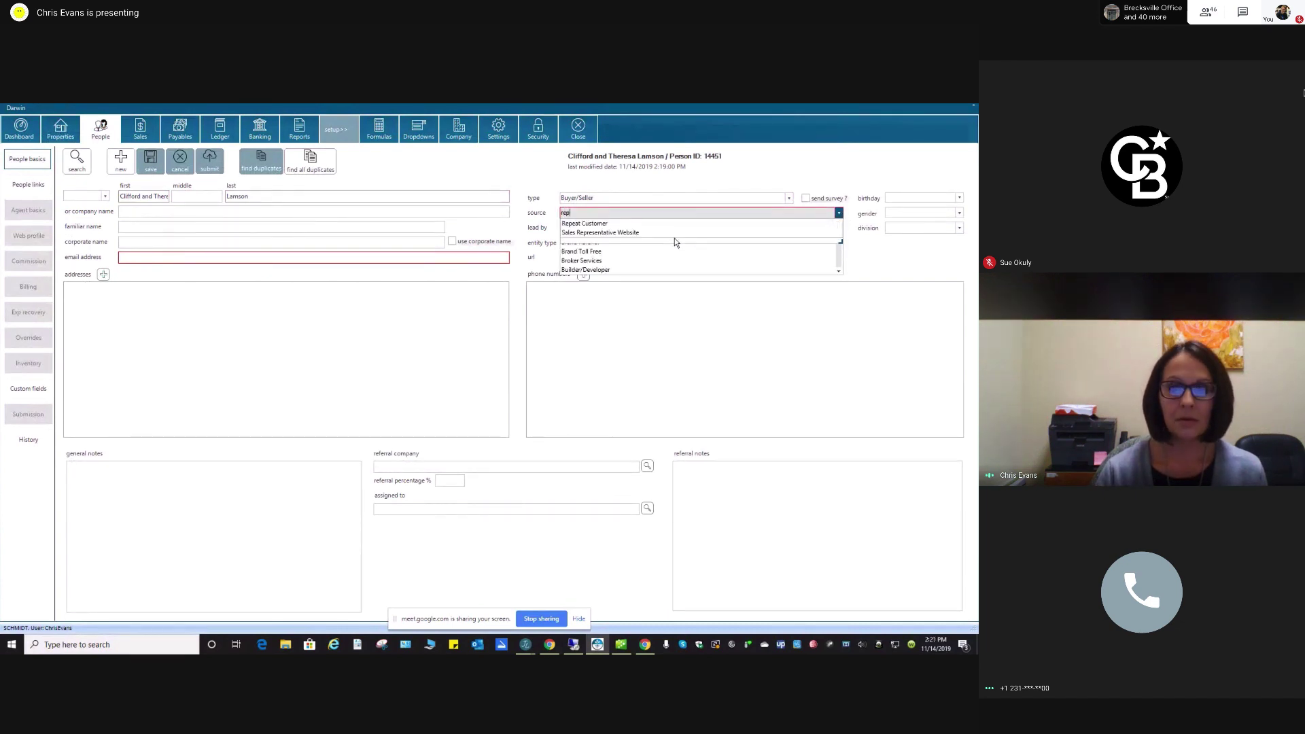
{"action": "left_click", "coordinate": [598, 223]}
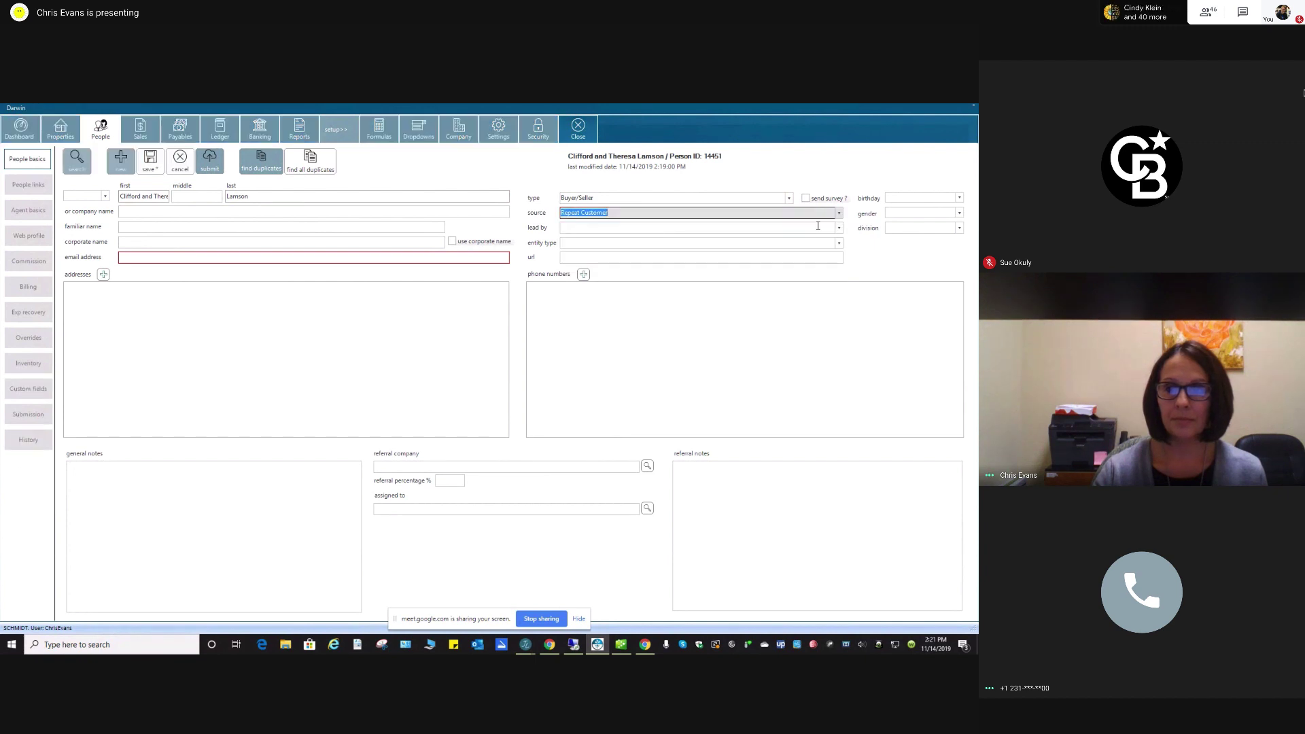
{"action": "left_click", "coordinate": [839, 229]}
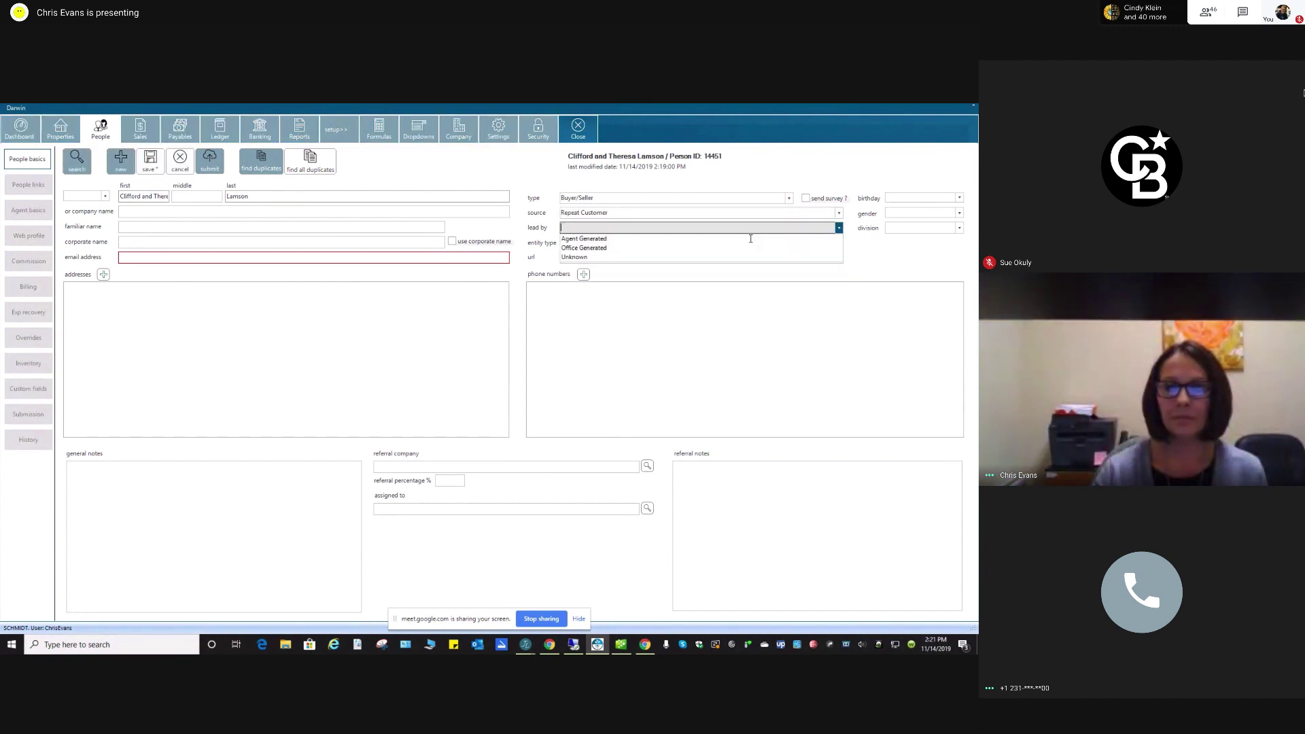
{"action": "left_click", "coordinate": [602, 238]}
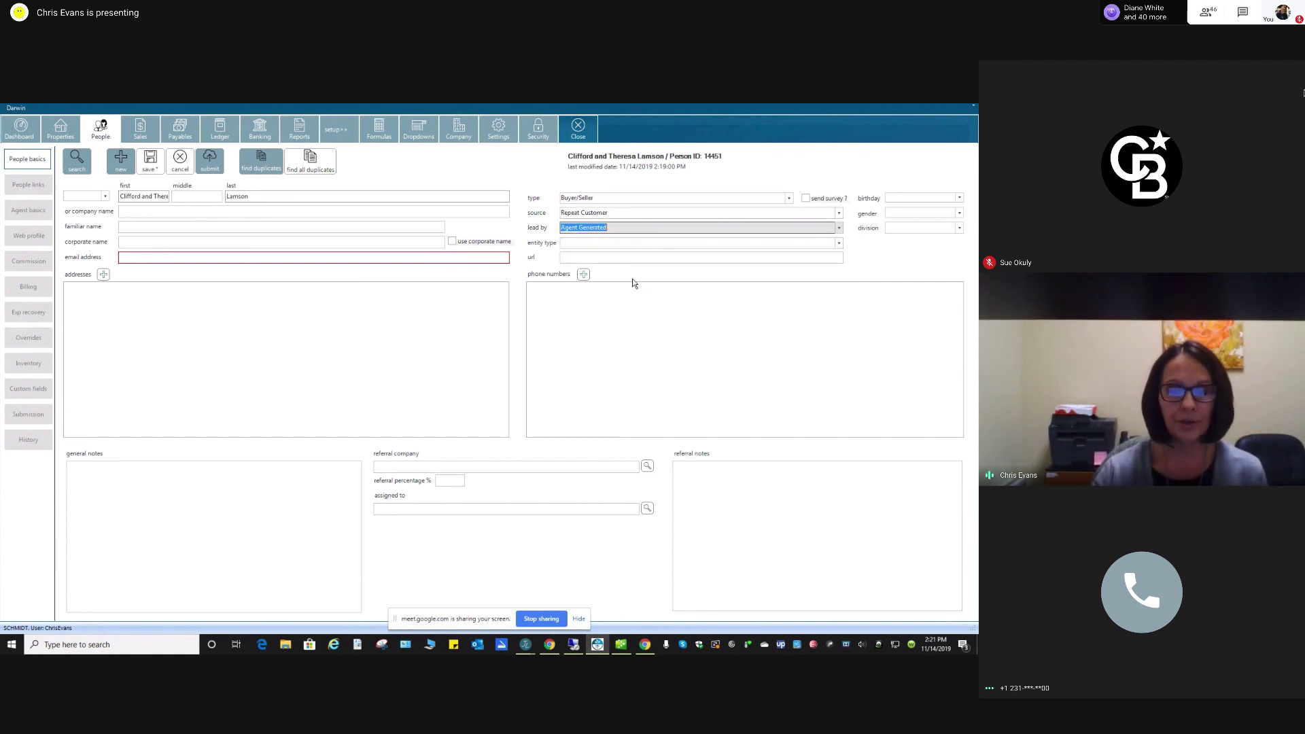
{"action": "left_click", "coordinate": [151, 161]}
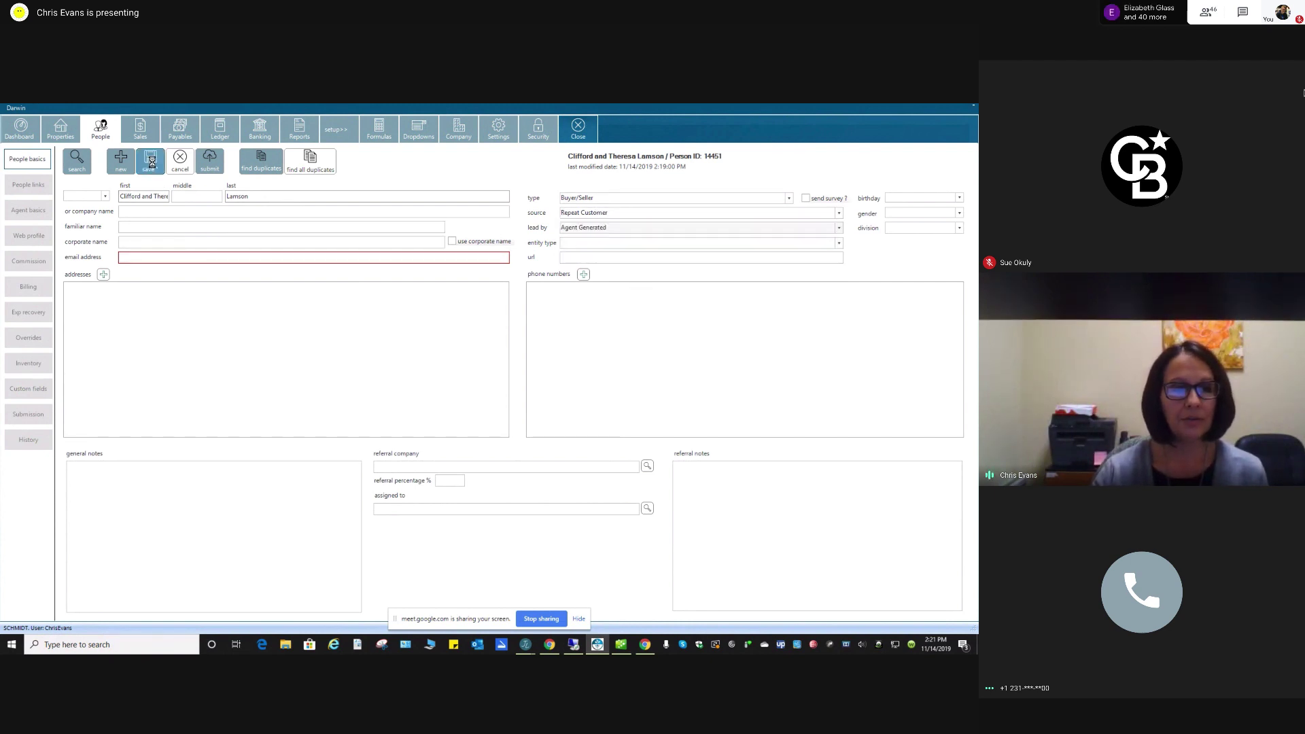
Step: Return to the property, review its empty escrow checks ($0.00), and view commission settings
{"action": "left_click", "coordinate": [60, 131]}
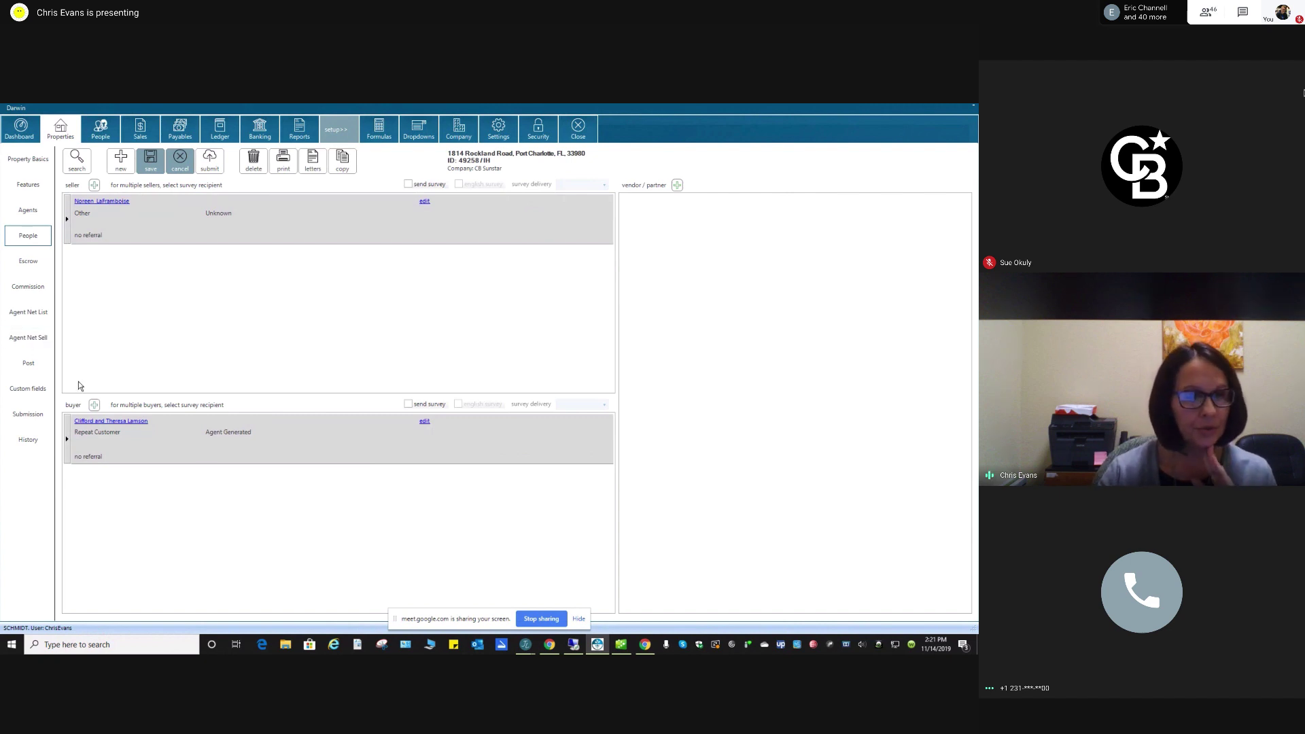
{"action": "left_click", "coordinate": [31, 263]}
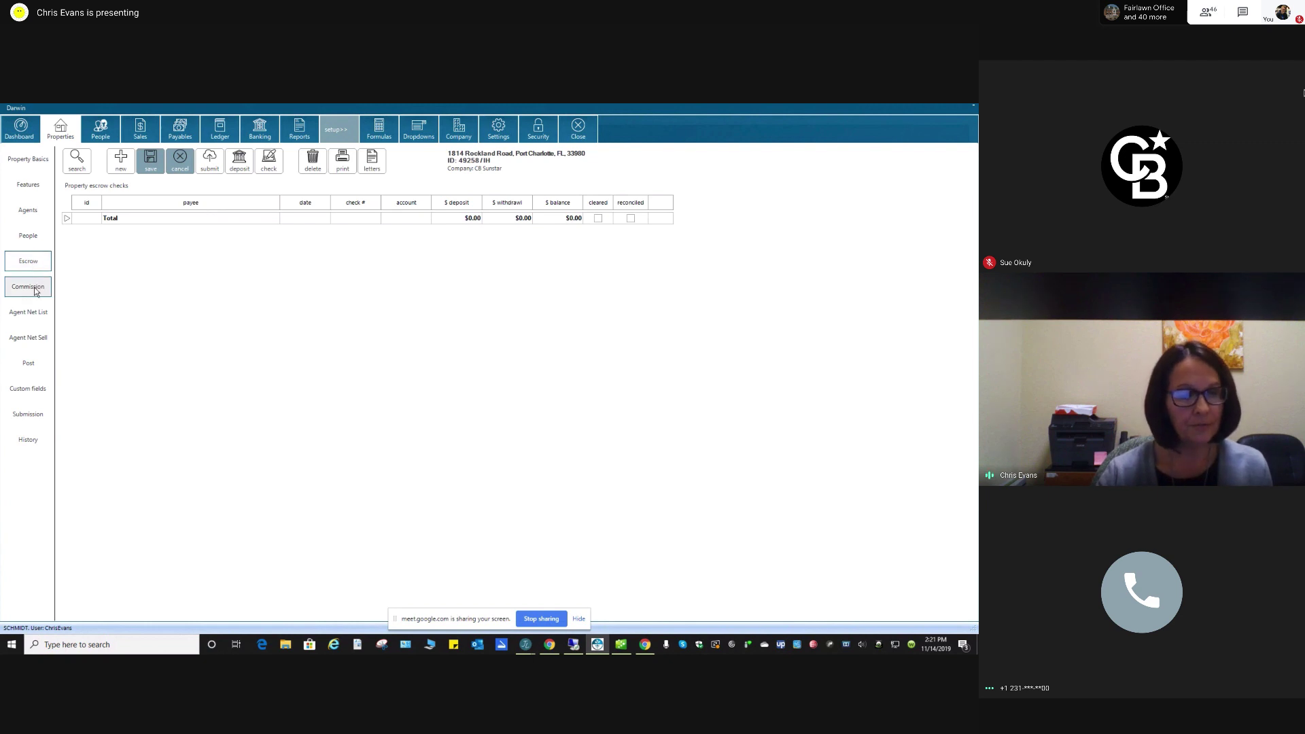
{"action": "left_click", "coordinate": [35, 289]}
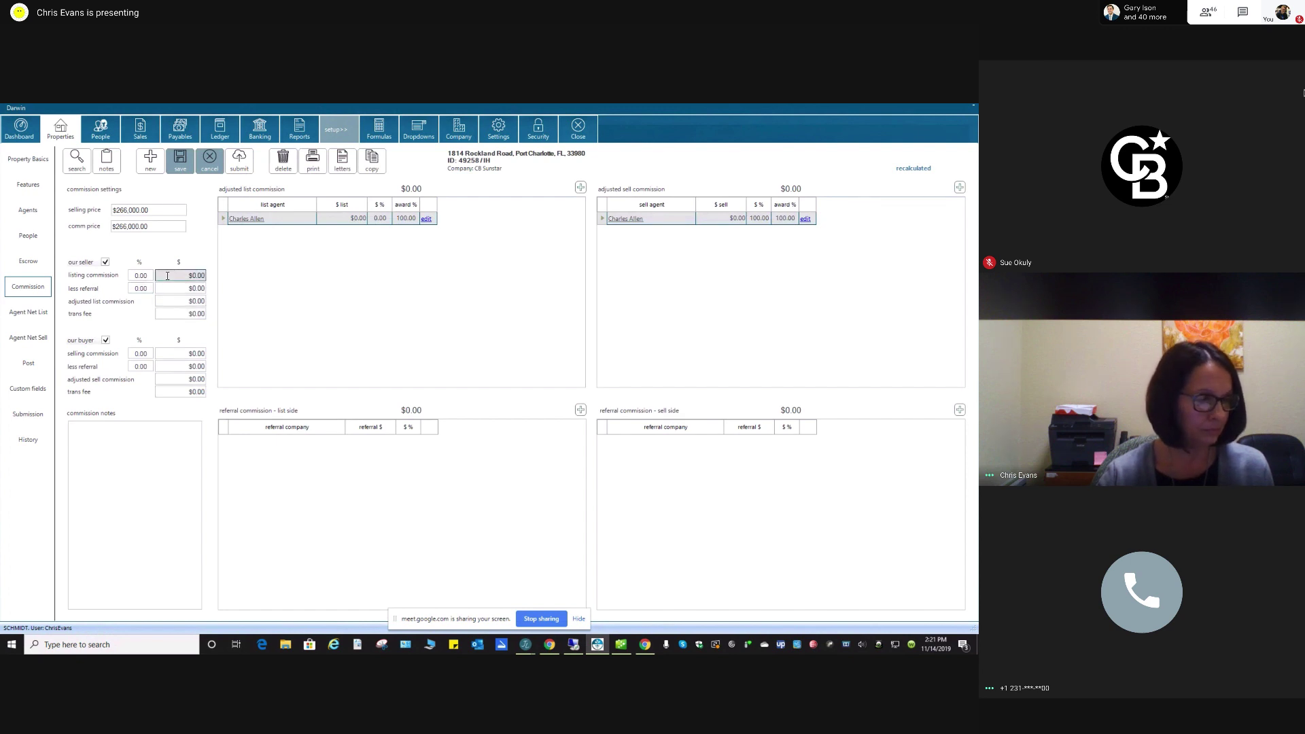
Step: Set the listing commission to 2.50% and the transaction fee to $295.00
{"action": "left_click", "coordinate": [135, 275]}
{"action": "double_click", "coordinate": [135, 275]}
{"action": "type", "text": "2"}
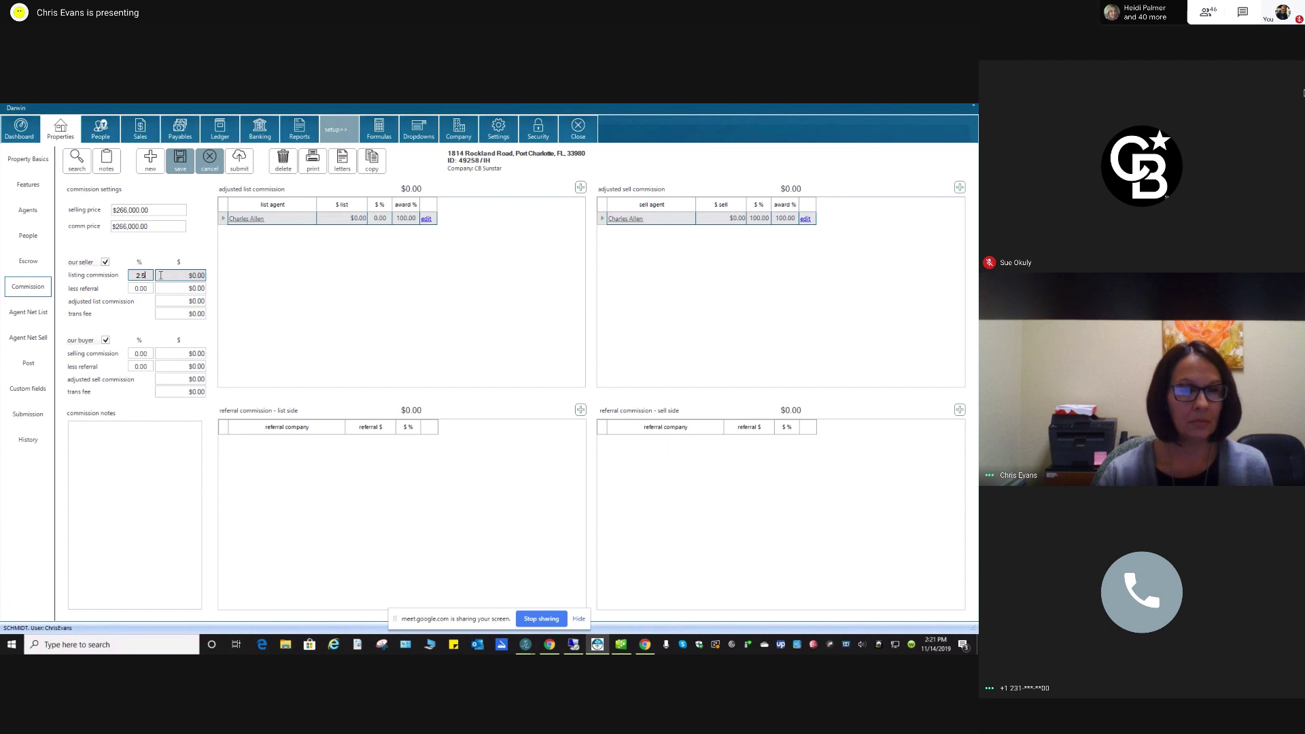
{"action": "type", "text": ".5"}
{"action": "left_click", "coordinate": [160, 275]}
{"action": "key", "text": "Tab"}
{"action": "key", "text": "Tab"}
{"action": "key", "text": "Tab"}
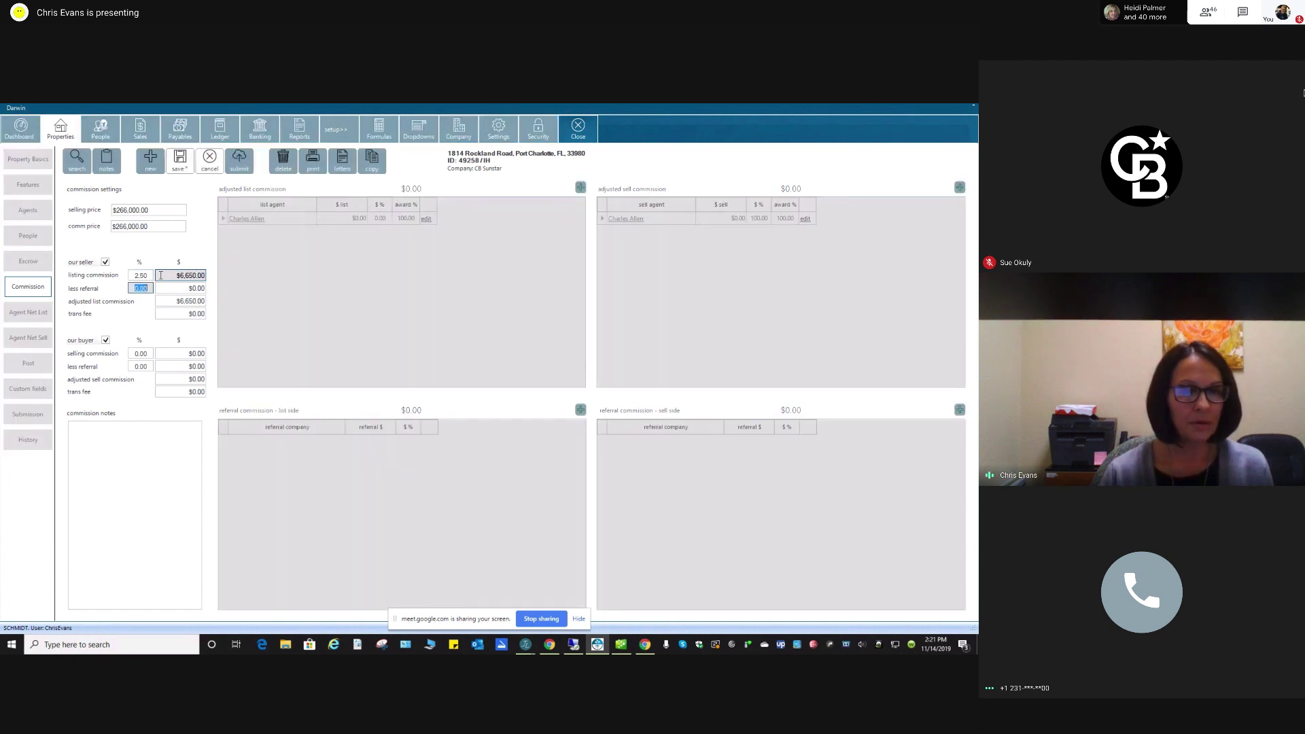
{"action": "key", "text": "Tab"}
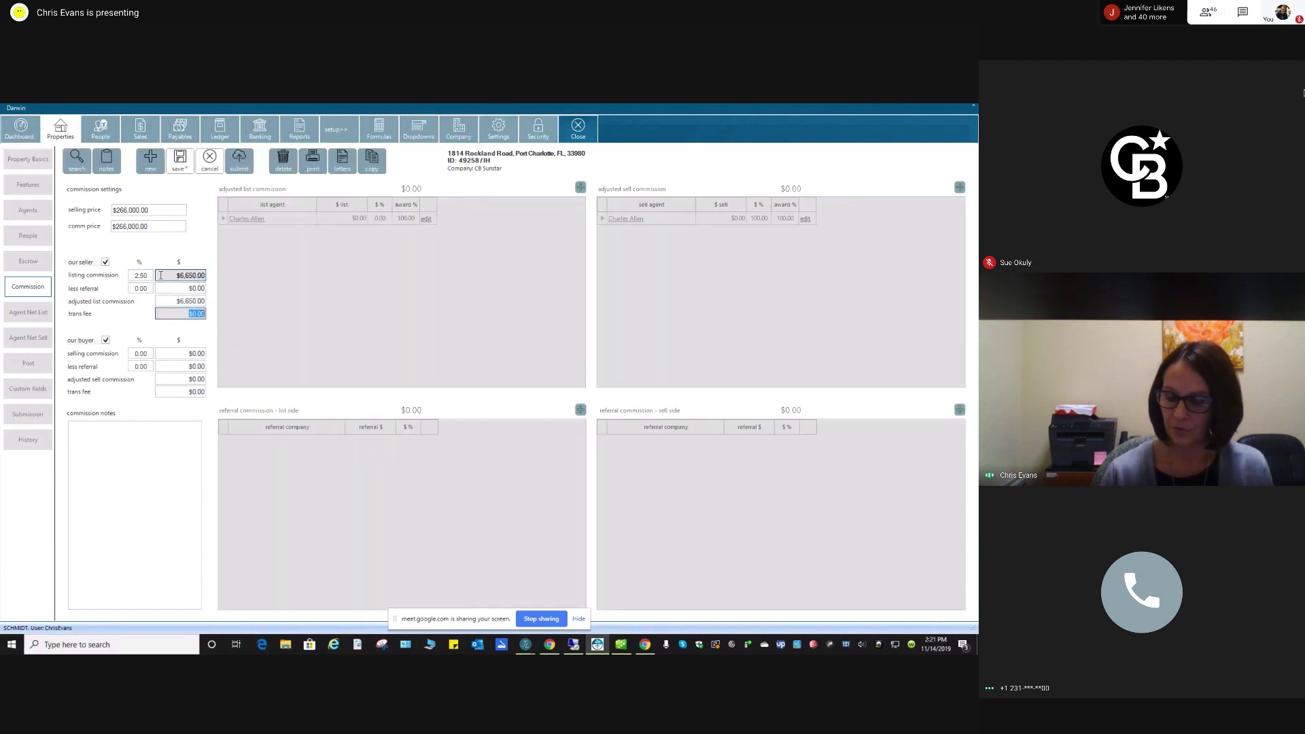
{"action": "type", "text": "295"}
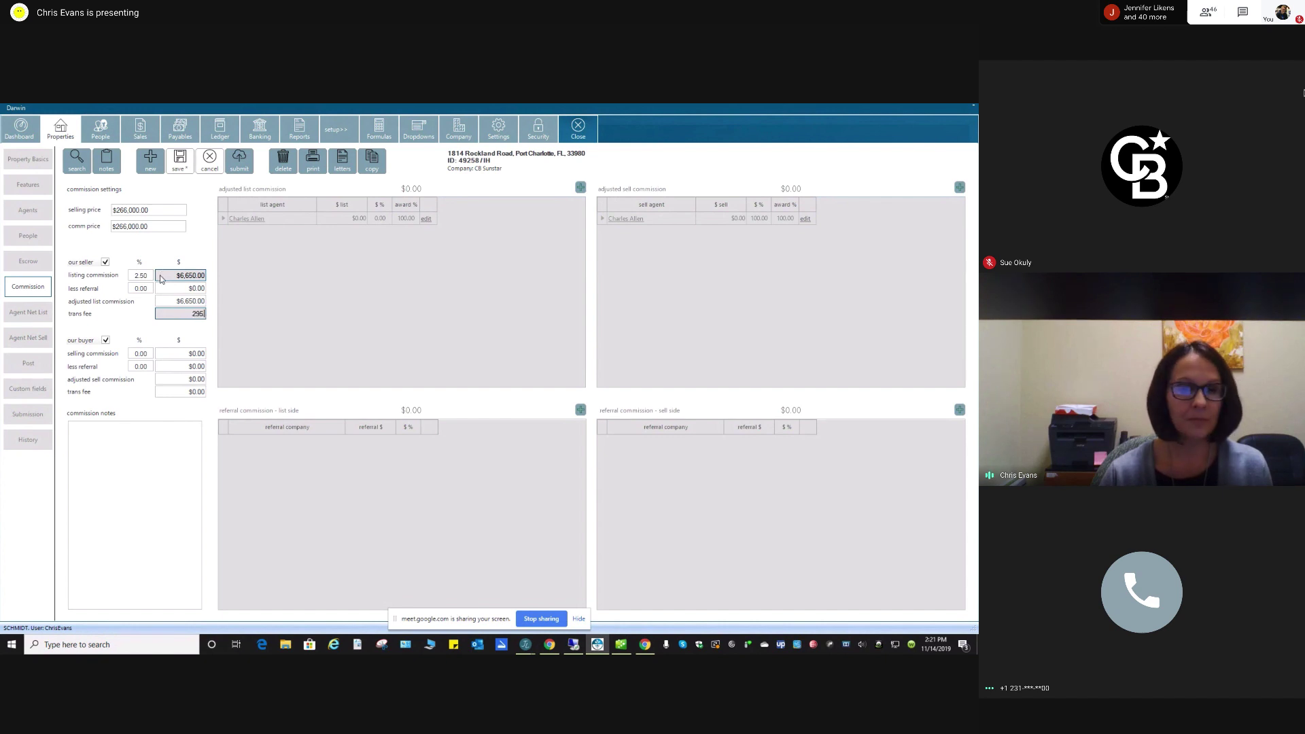
{"action": "type", "text": ".00"}
{"action": "key", "text": "Tab"}
{"action": "key", "text": "Tab"}
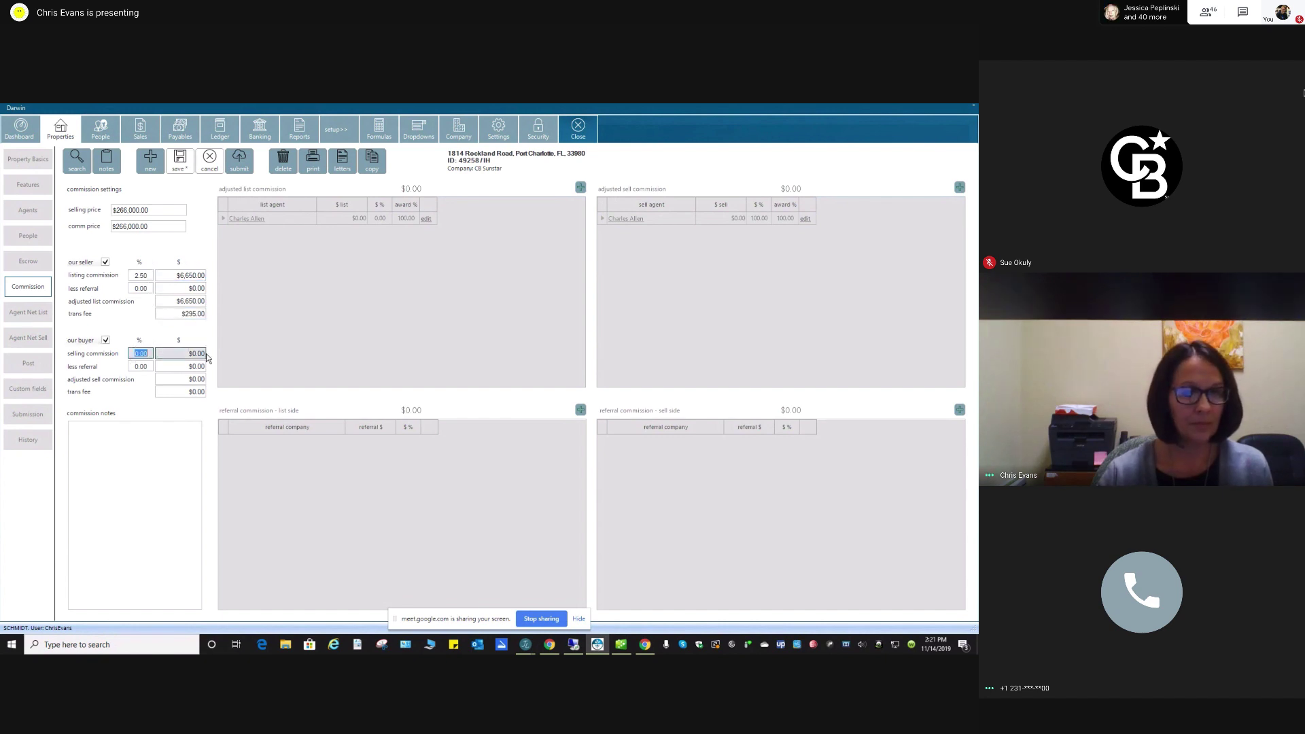
Step: Give the buyer side a 2.5% commission and $99.00 trans fee, save, and view the agent net list
{"action": "type", "text": "2.5"}
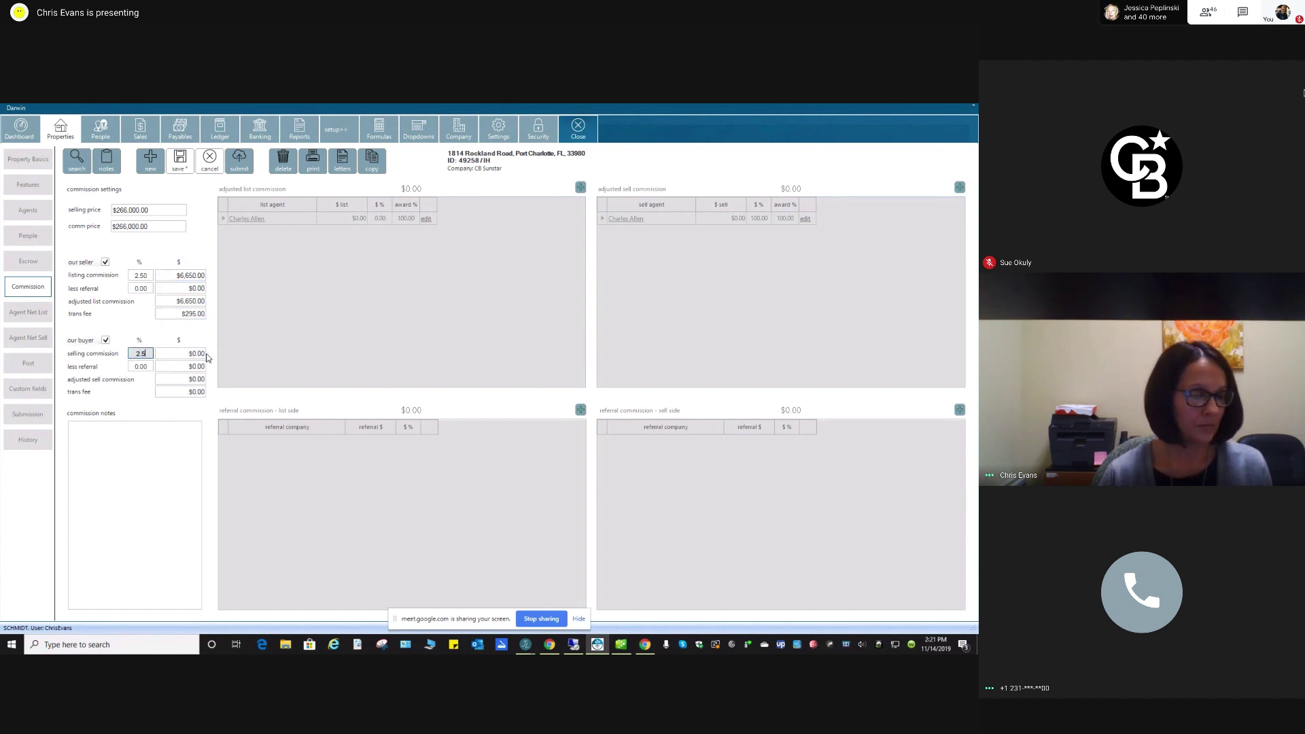
{"action": "key", "text": "Tab"}
{"action": "key", "text": "Tab"}
{"action": "key", "text": "Tab"}
{"action": "key", "text": "Tab"}
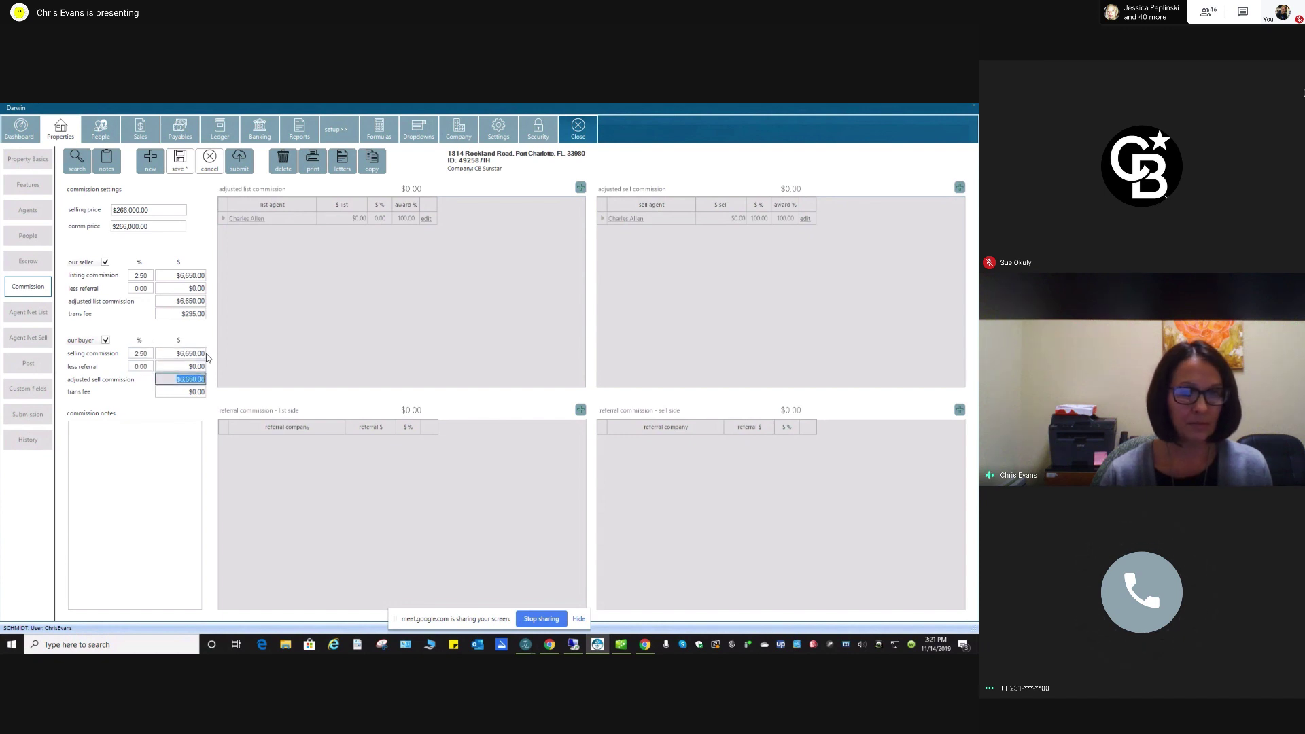
{"action": "type", "text": "99"}
{"action": "key", "text": "Tab"}
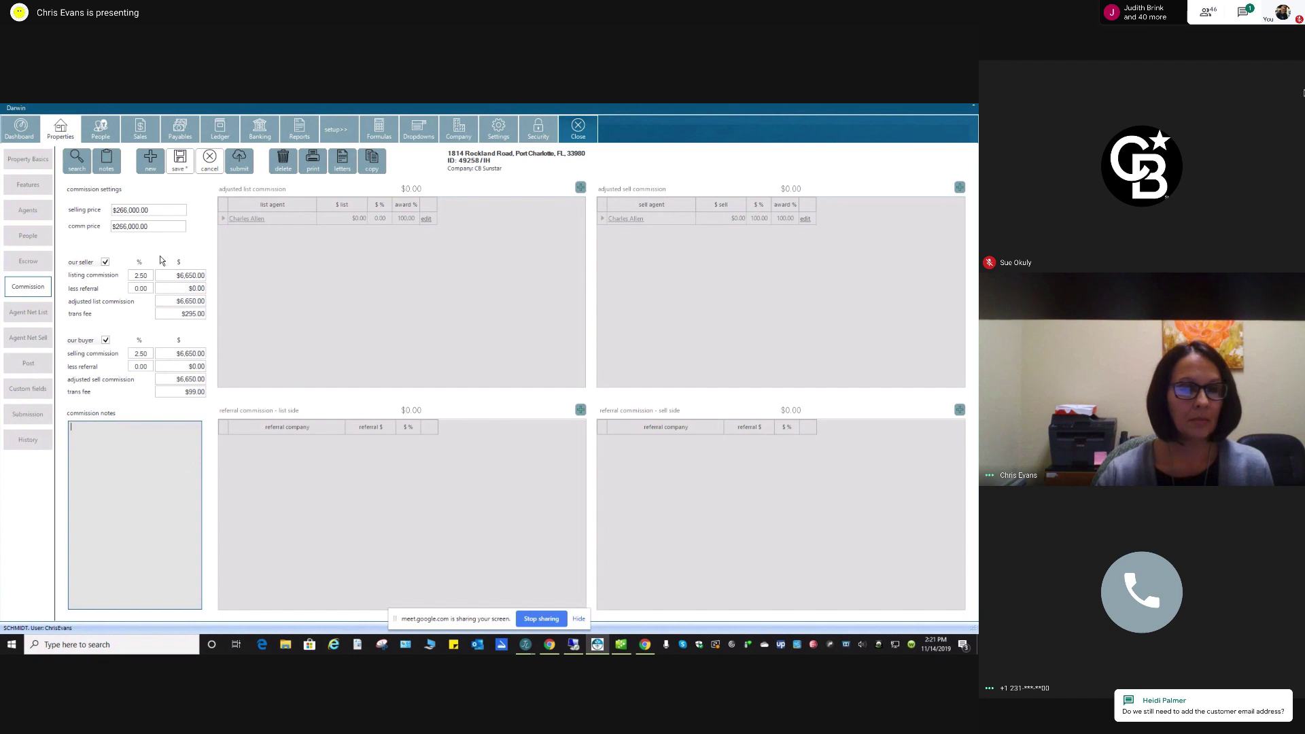
{"action": "left_click", "coordinate": [182, 168]}
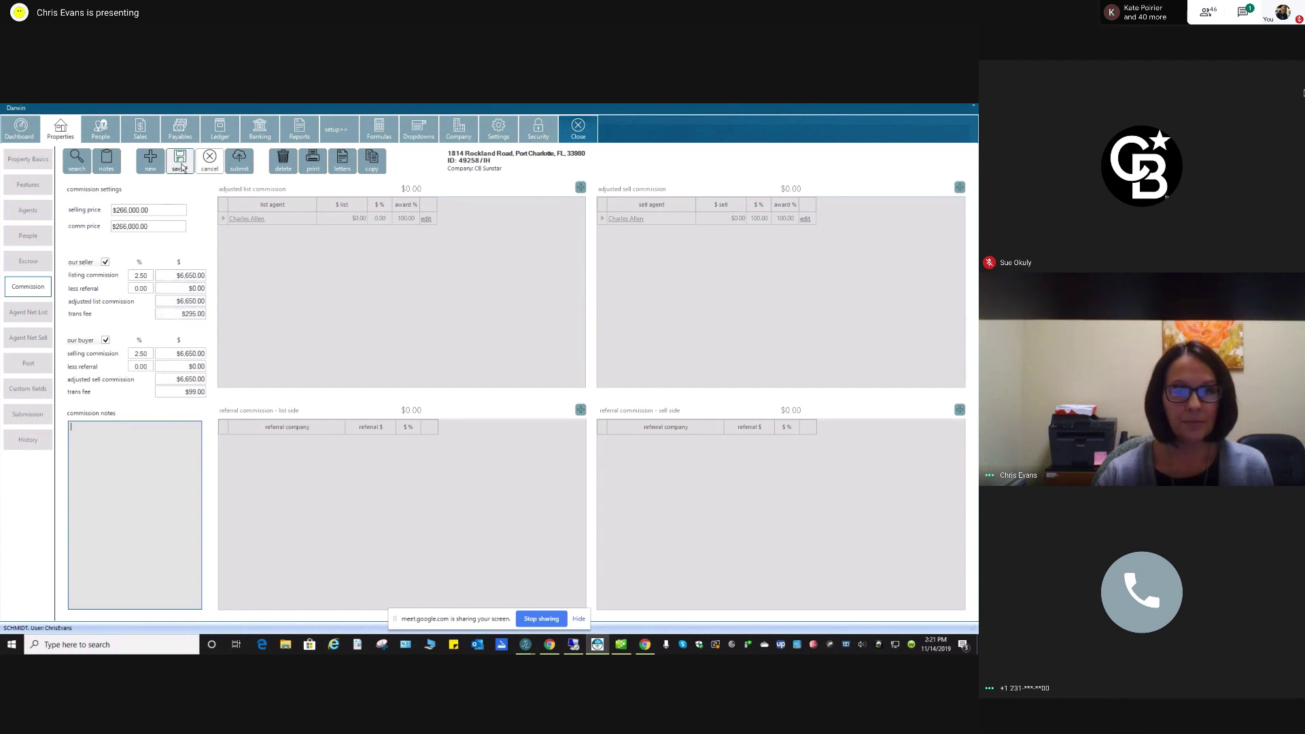
{"action": "left_click", "coordinate": [181, 166]}
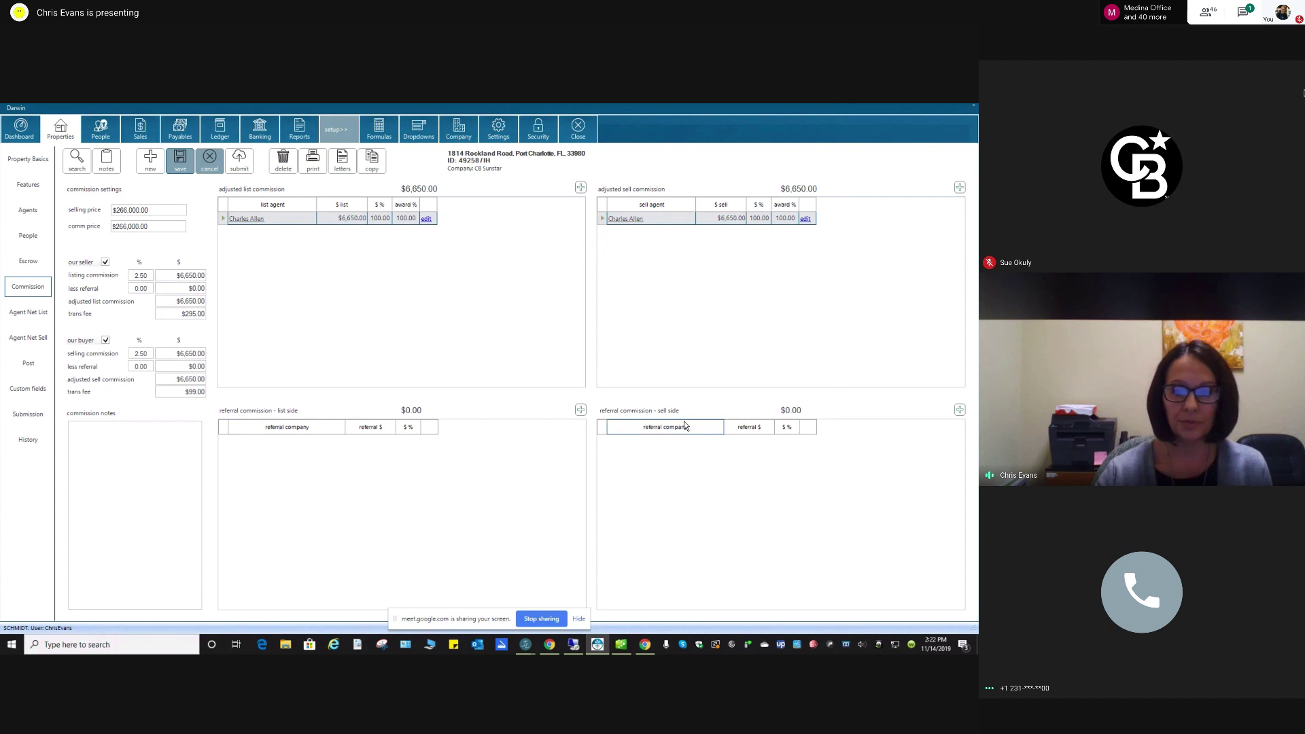
{"action": "left_click", "coordinate": [29, 313]}
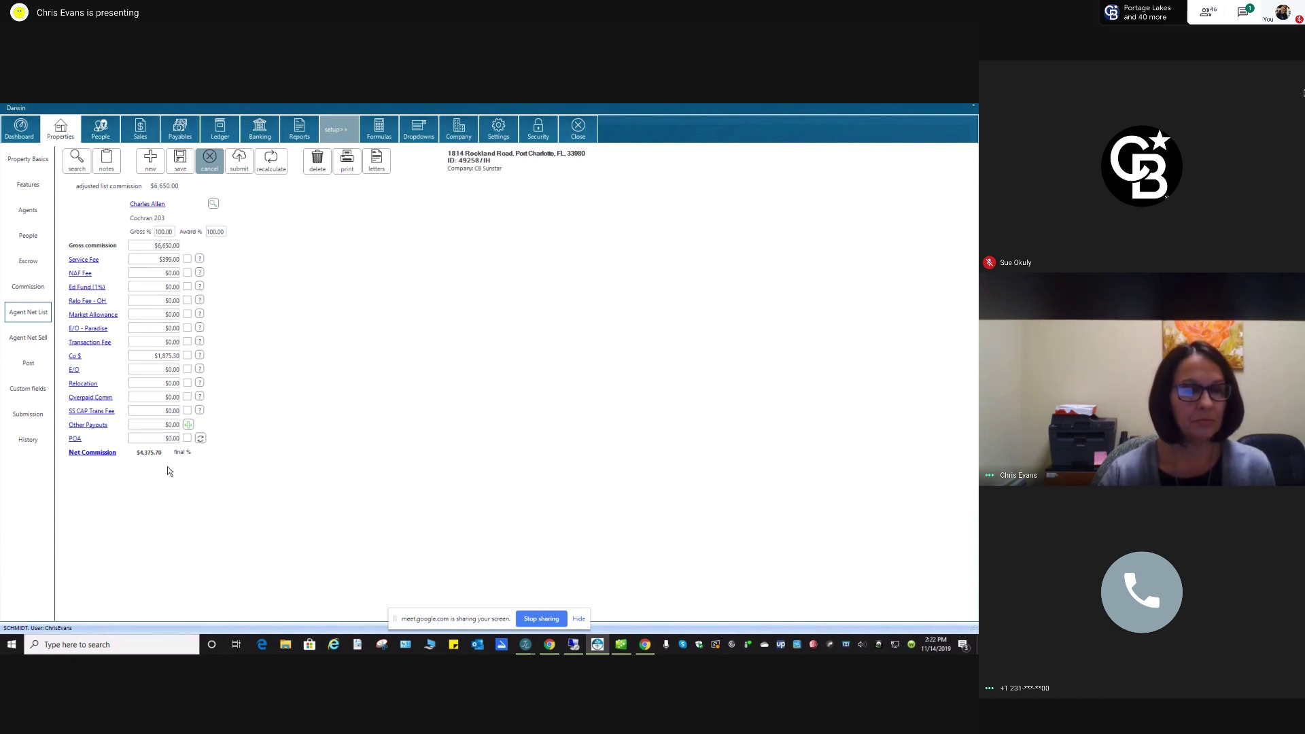
Step: Review the agent net sell breakdown ($4,375.70 net) and its Transaction Fee, then go to posting
{"action": "left_click", "coordinate": [31, 342]}
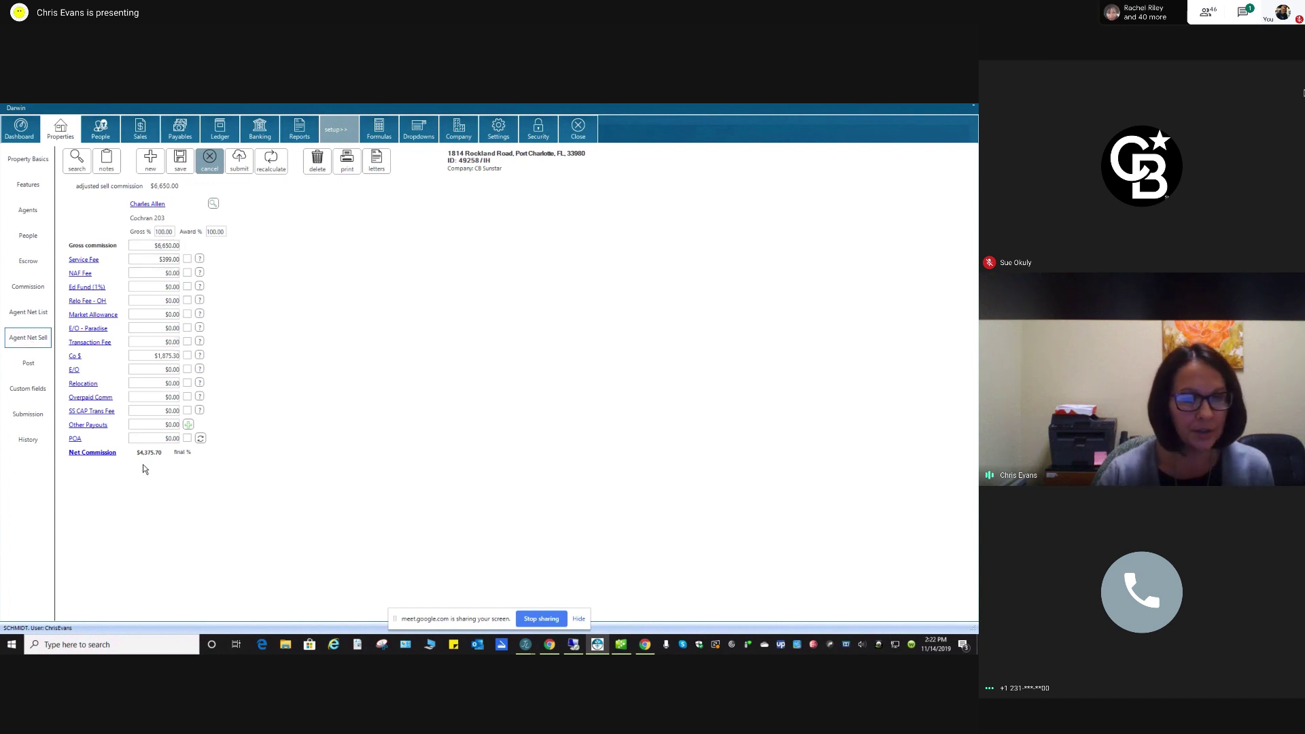
{"action": "left_click", "coordinate": [174, 344]}
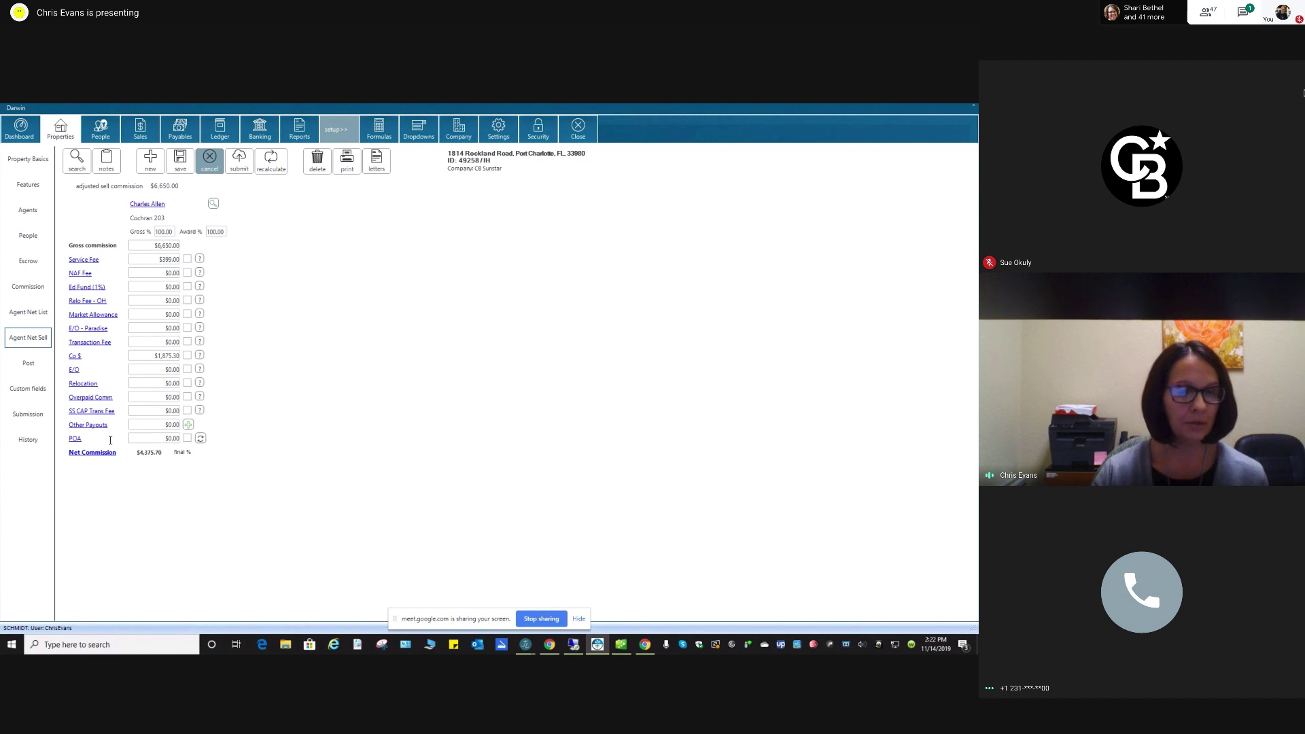
{"action": "left_click", "coordinate": [32, 364]}
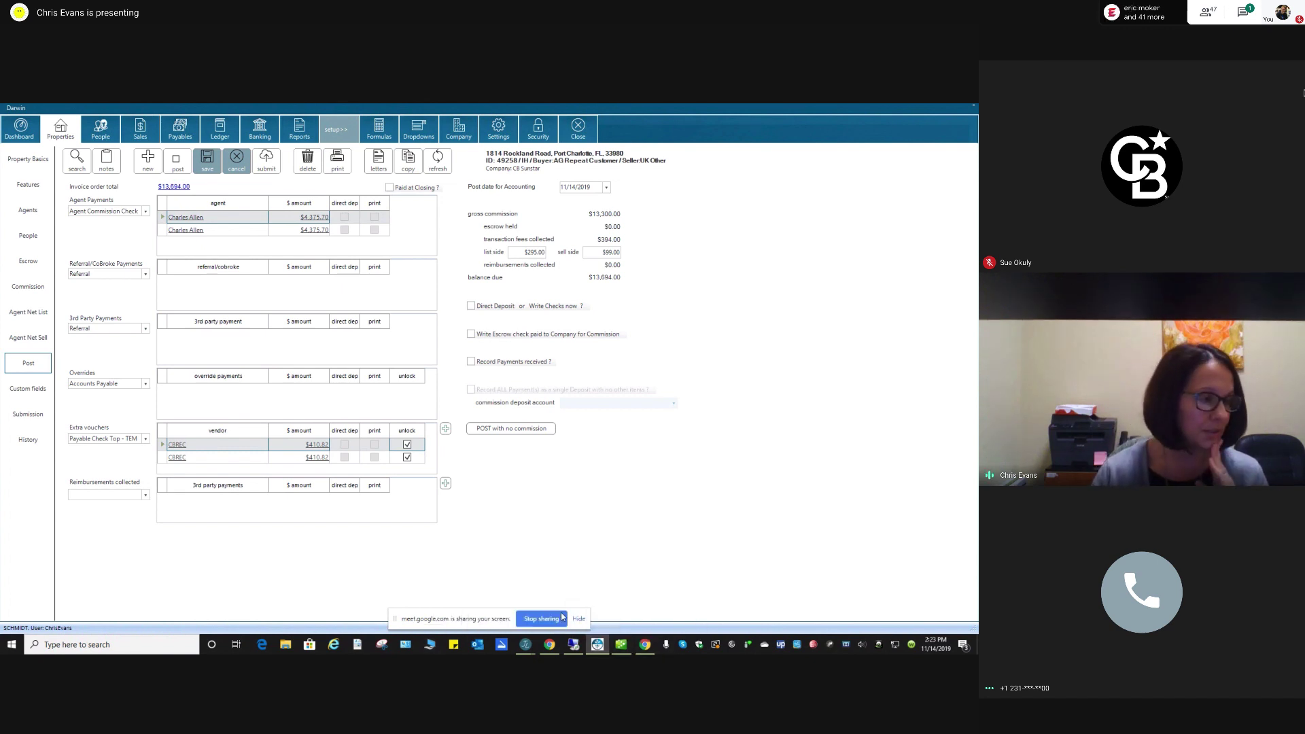
Step: Review the $13,694.00 posting summary and start a new property search
{"action": "left_click", "coordinate": [77, 162]}
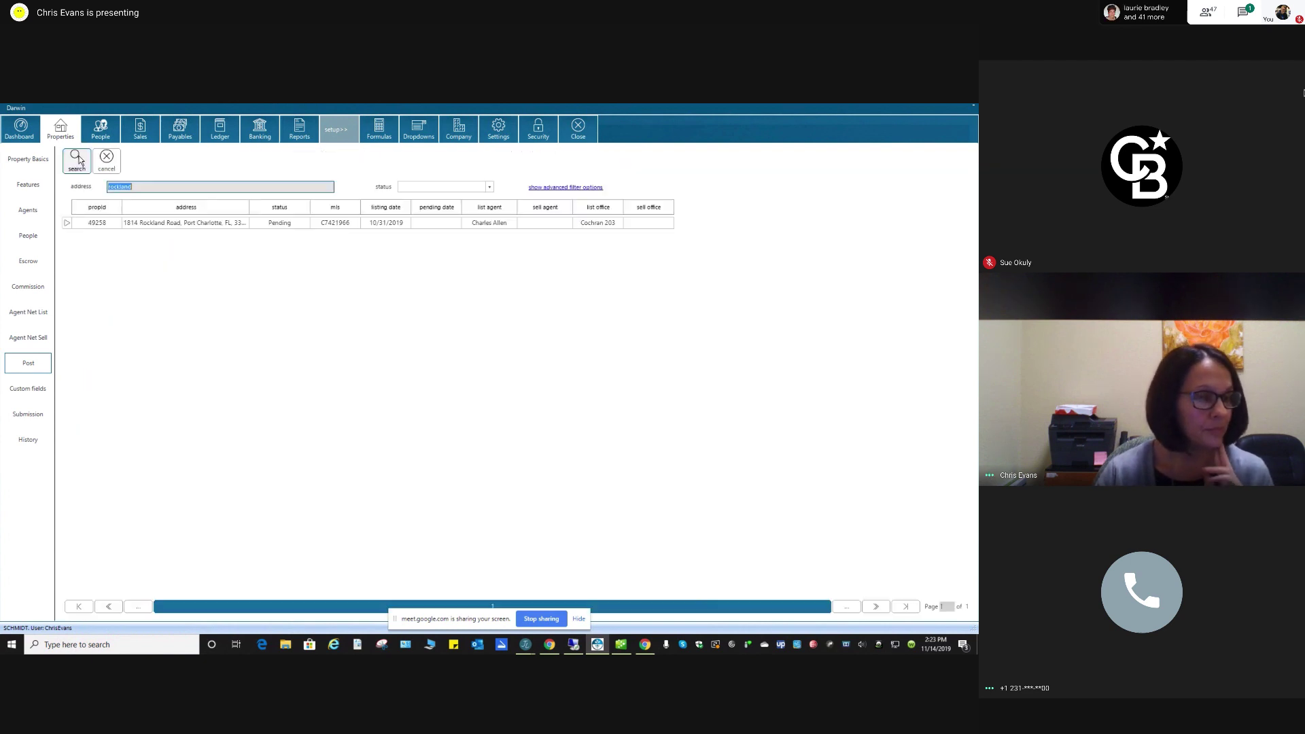
{"action": "type", "text": "sleepy hollow"}
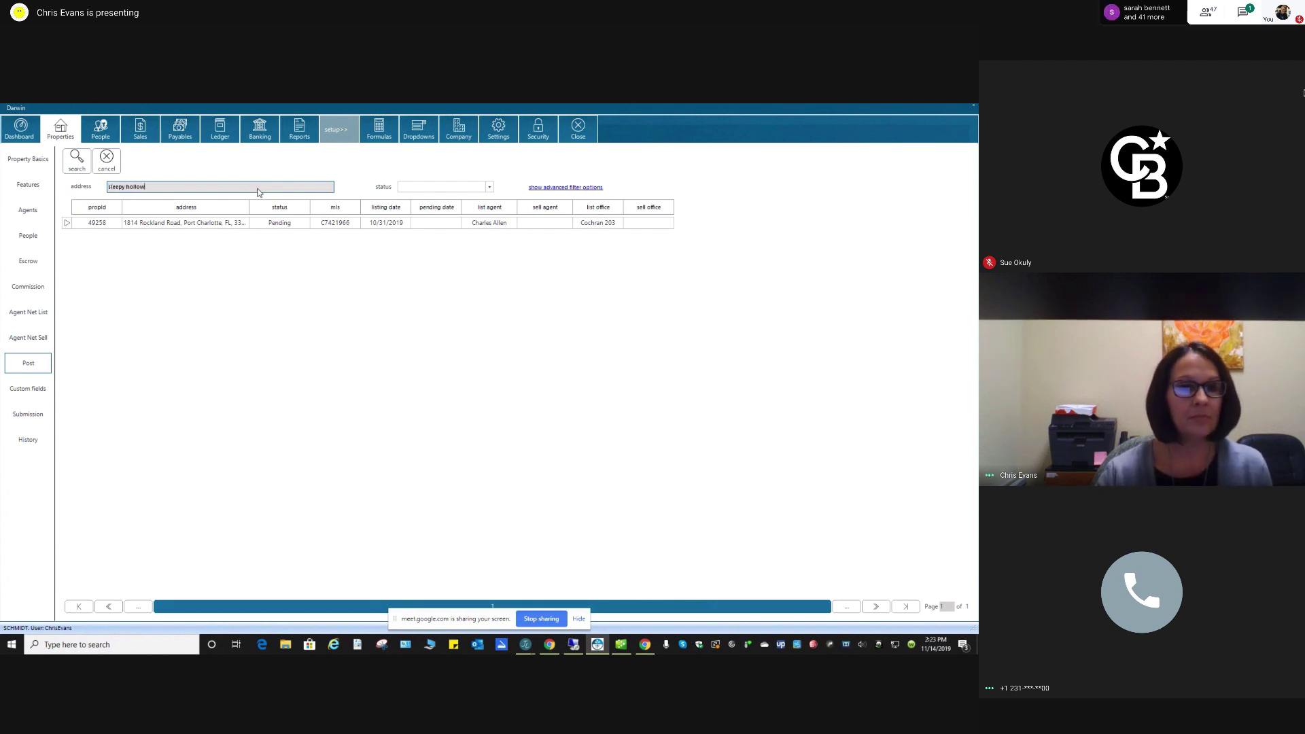
{"action": "left_click", "coordinate": [73, 163]}
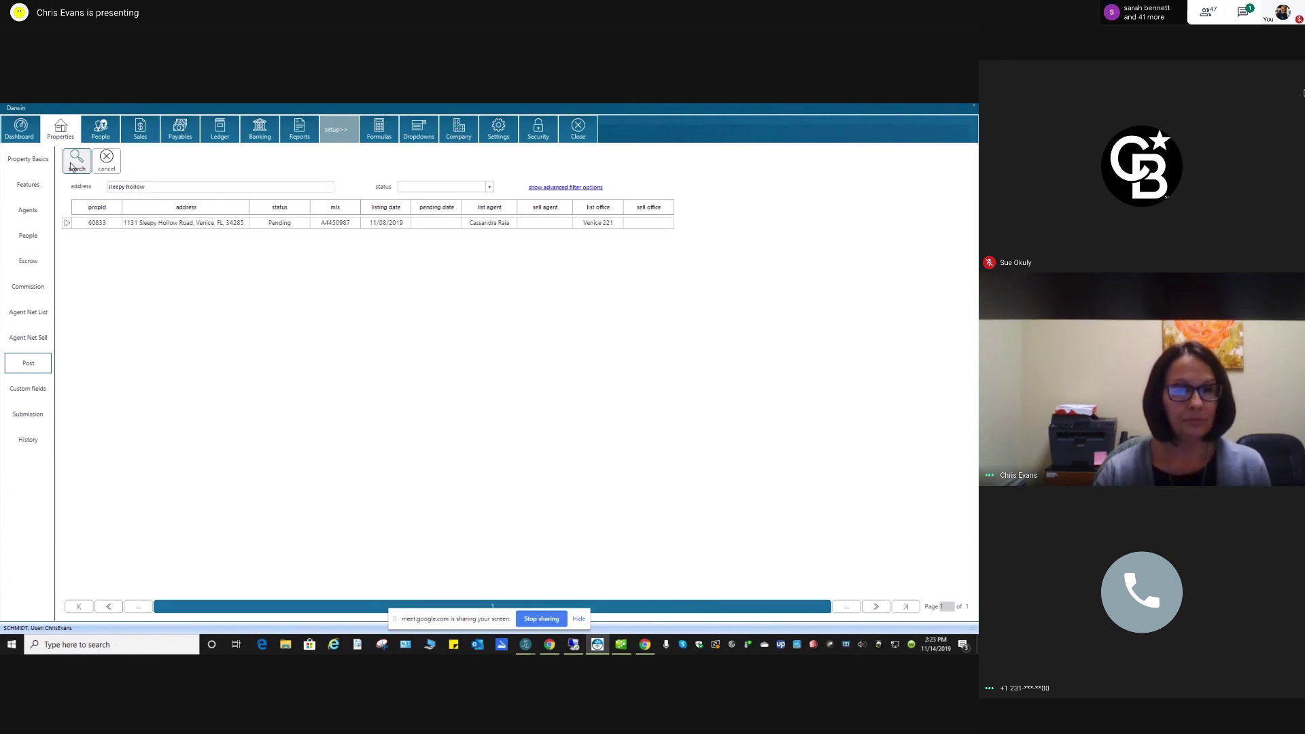
{"action": "double_click", "coordinate": [193, 222]}
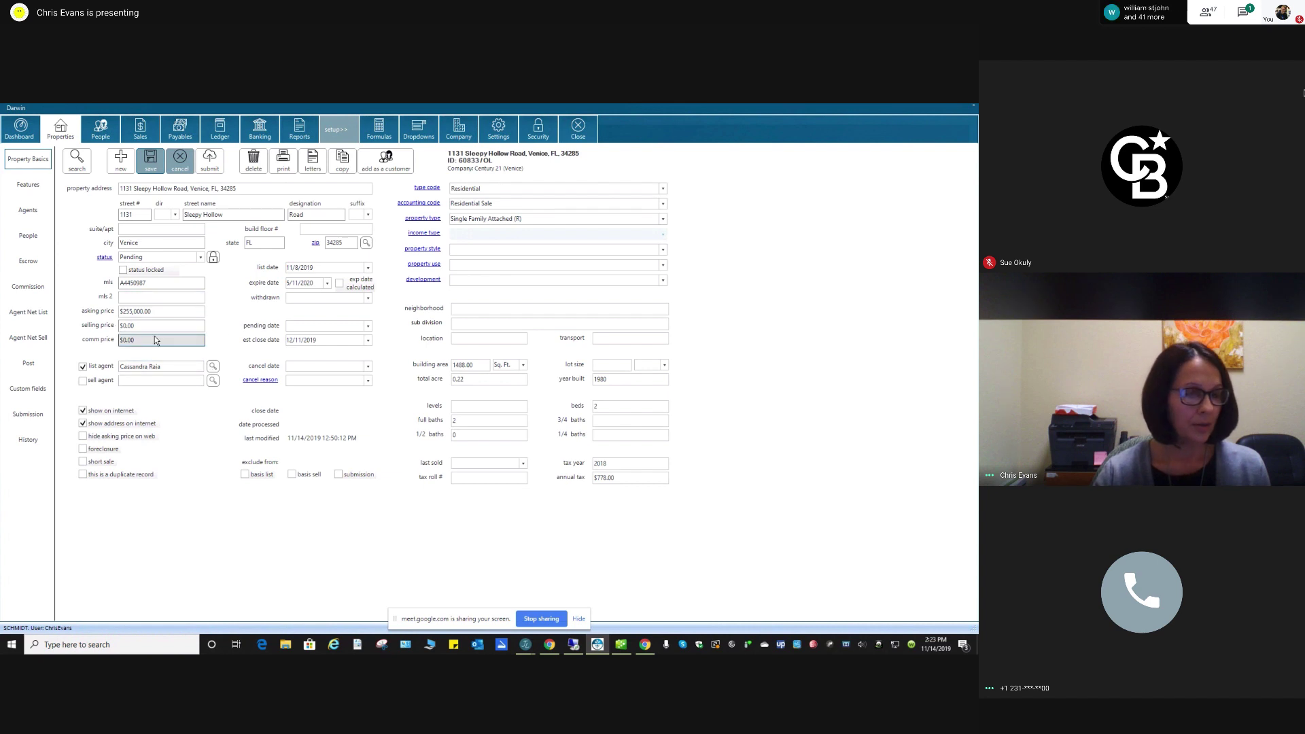
Step: Set the selling price to $250,000.00 and the pending date to 11/13/2019
{"action": "left_click_drag", "start_coordinate": [137, 324], "coordinate": [111, 325]}
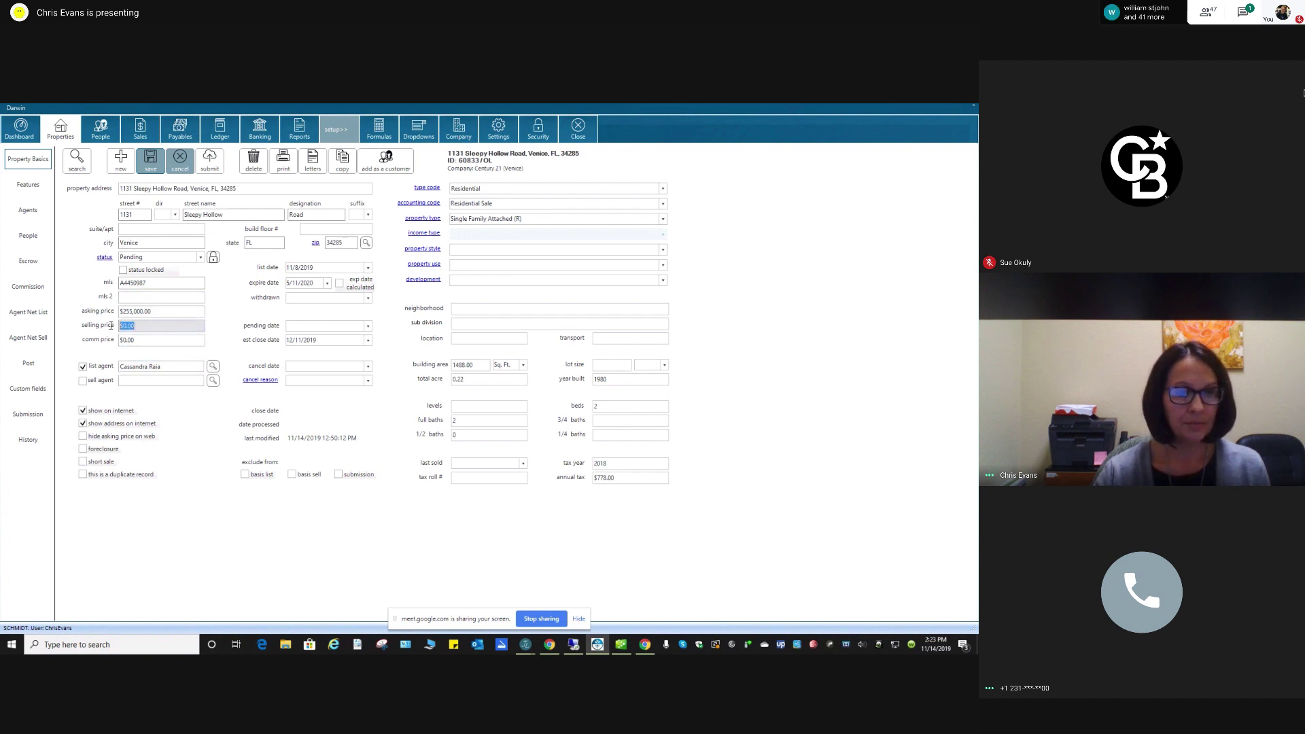
{"action": "type", "text": "250000"}
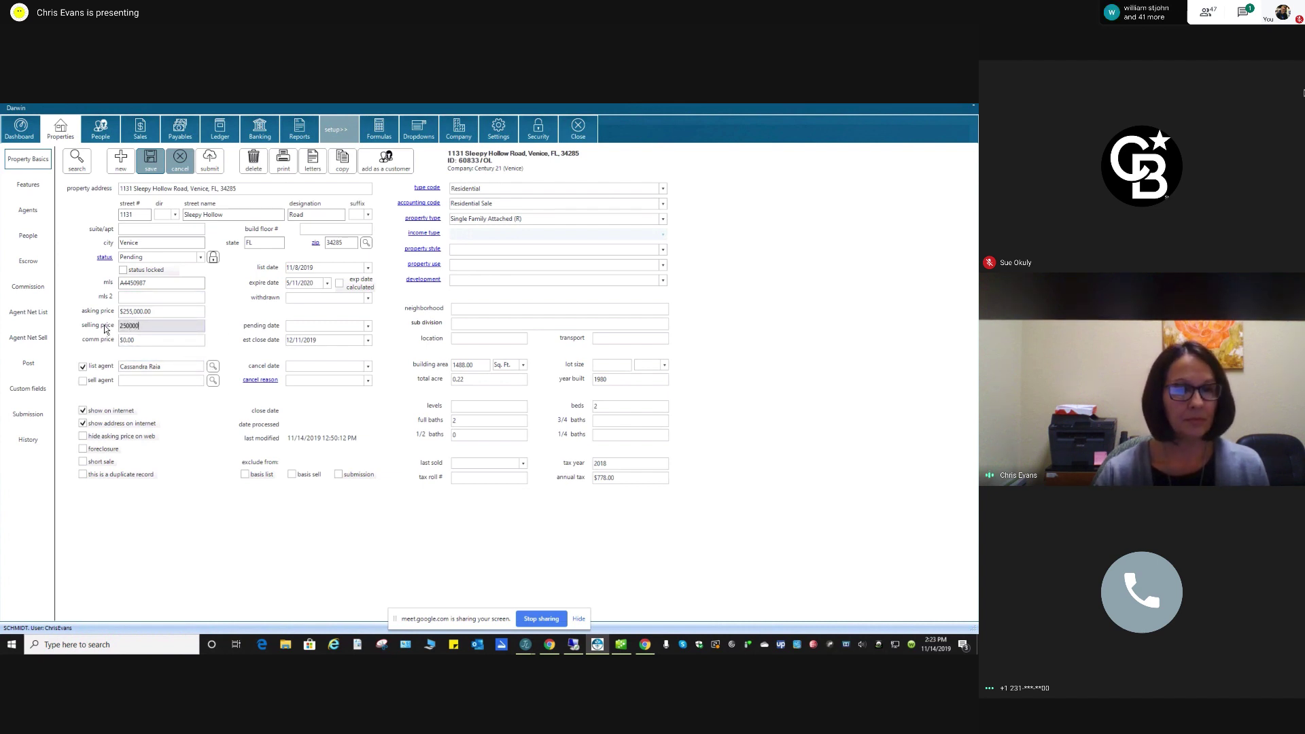
{"action": "type", "text": ",000"}
{"action": "key", "text": "Tab"}
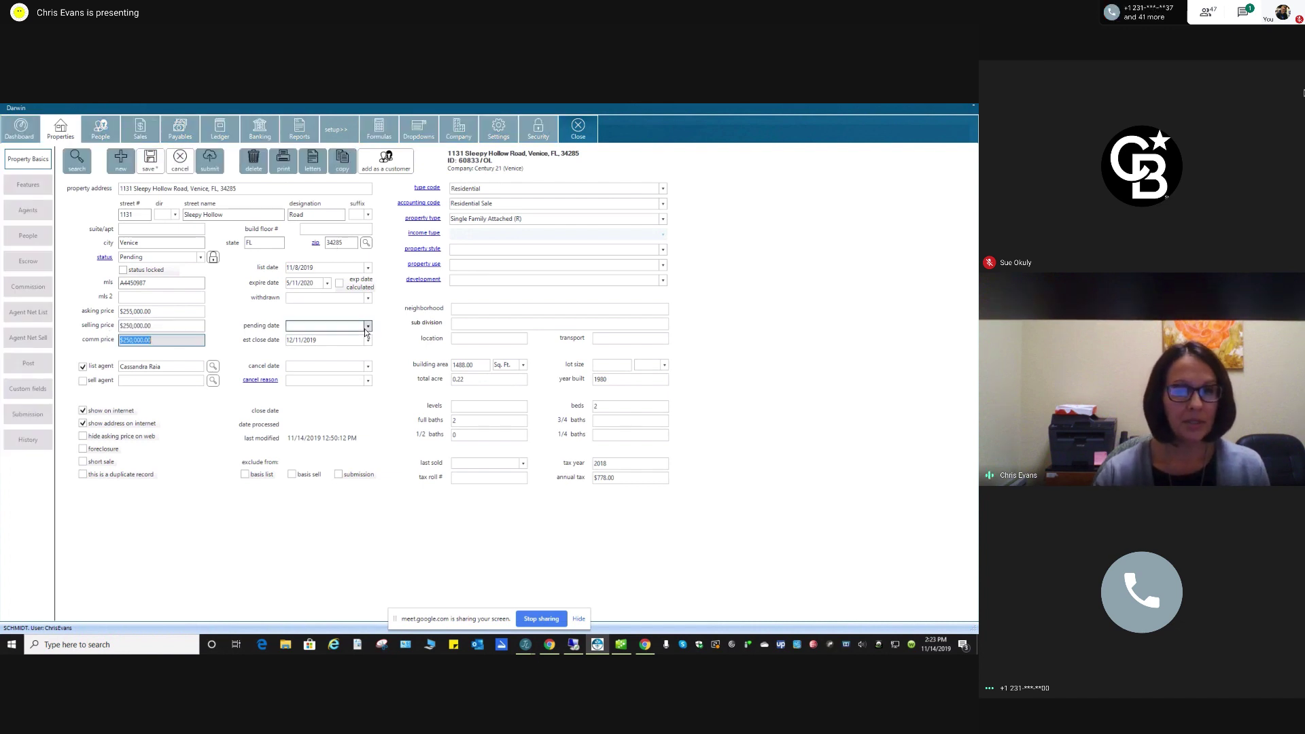
{"action": "left_click", "coordinate": [368, 327]}
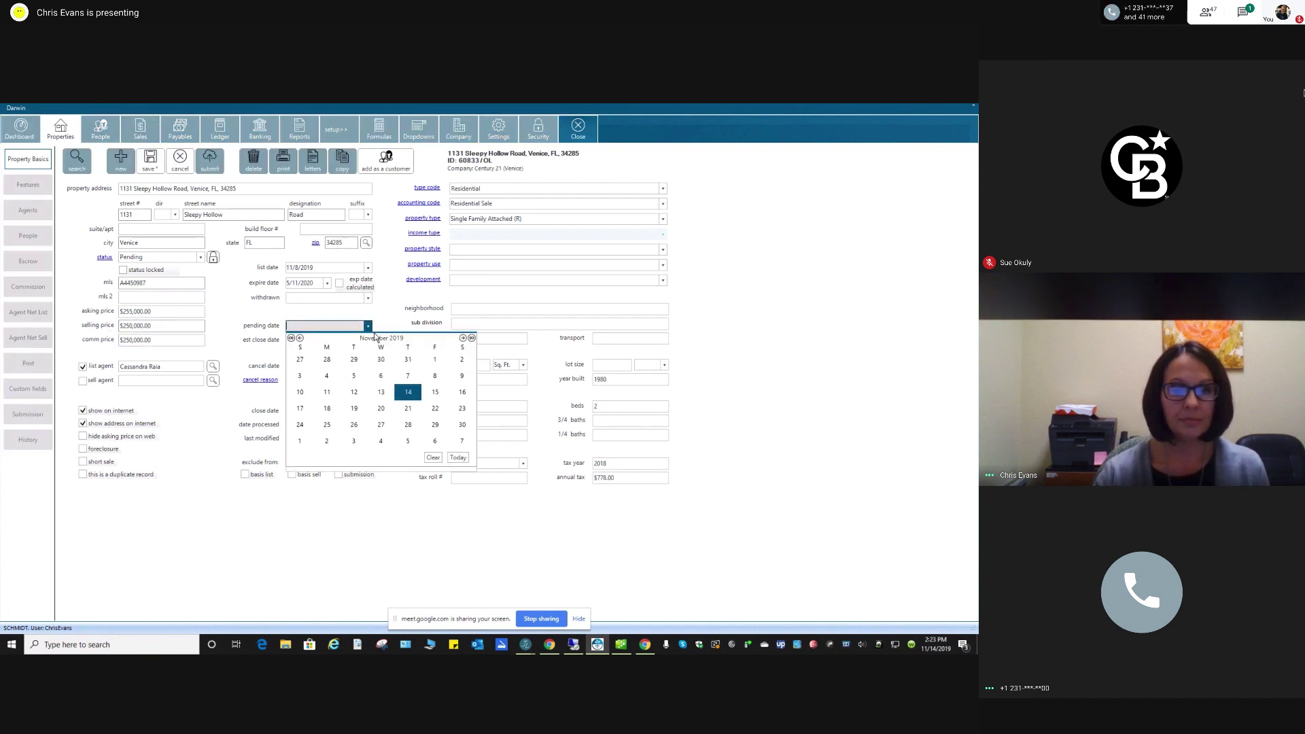
{"action": "left_click", "coordinate": [381, 394]}
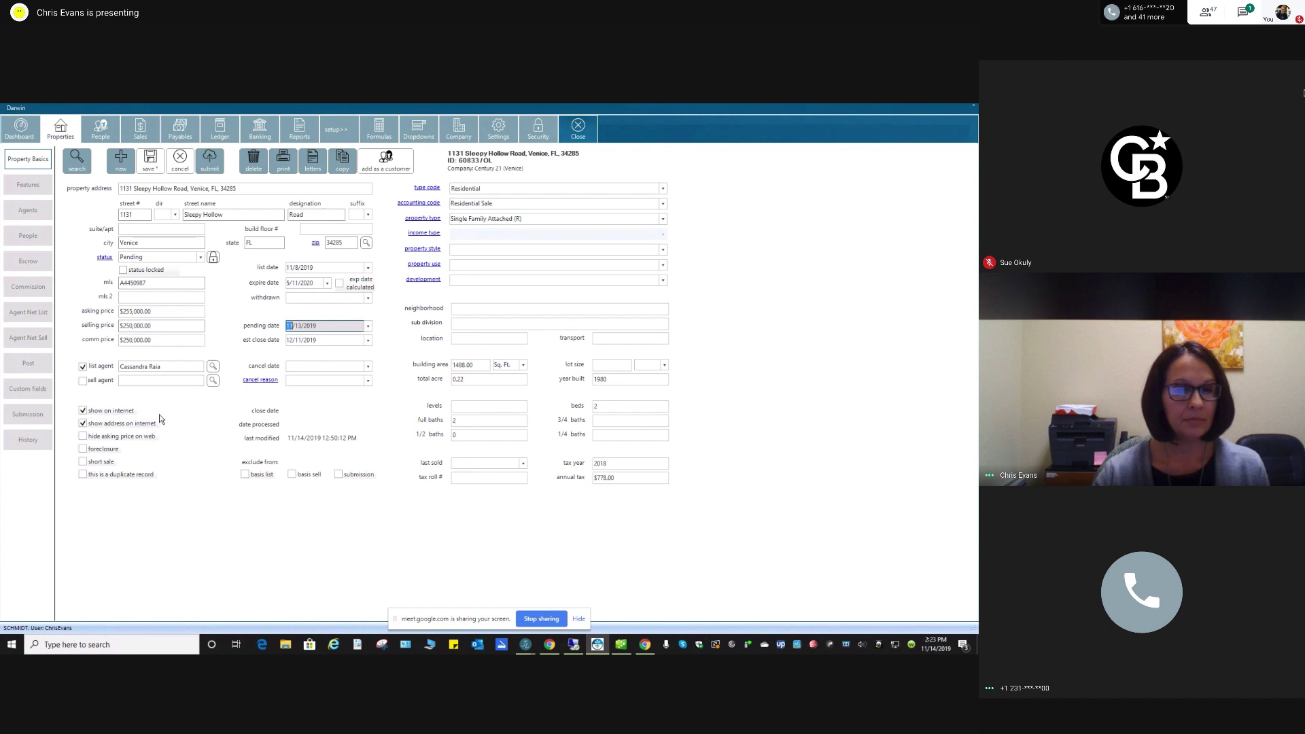
Step: Search for the agent by name, make them the sell agent, and save the property
{"action": "left_click", "coordinate": [82, 380]}
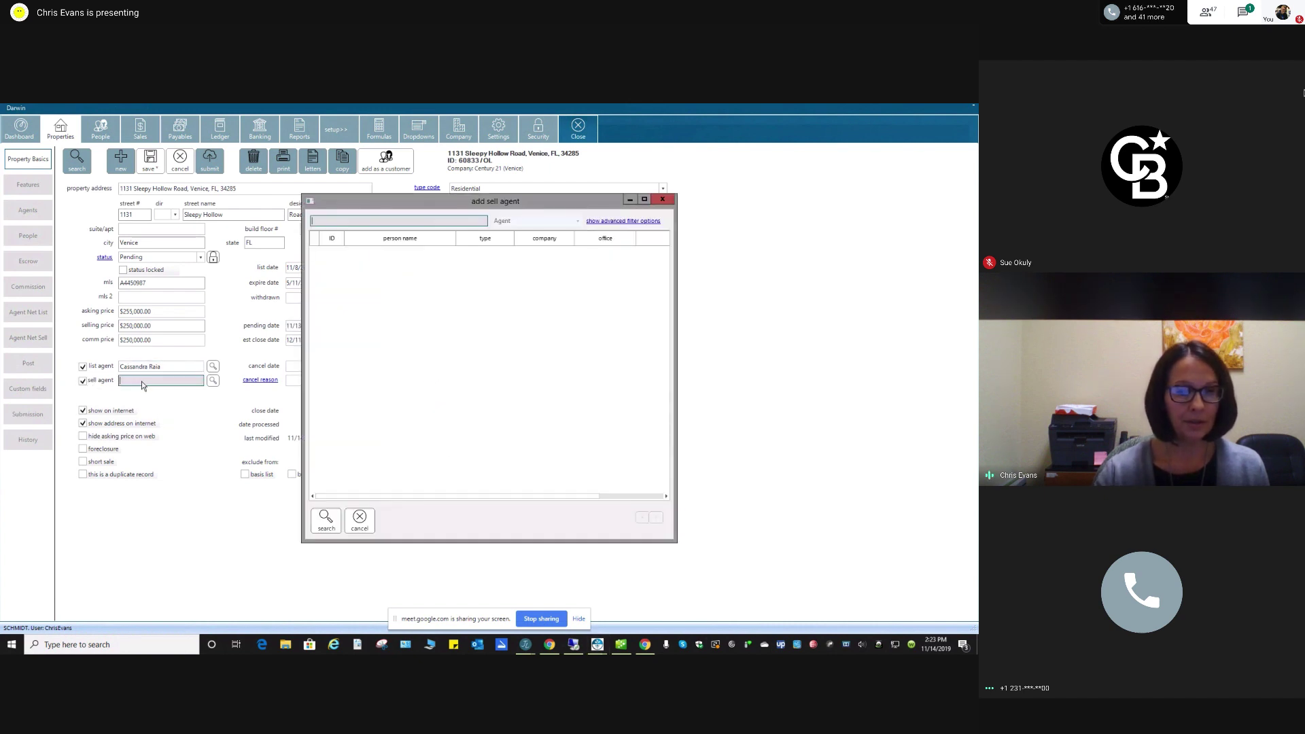
{"action": "type", "text": "cassandra"}
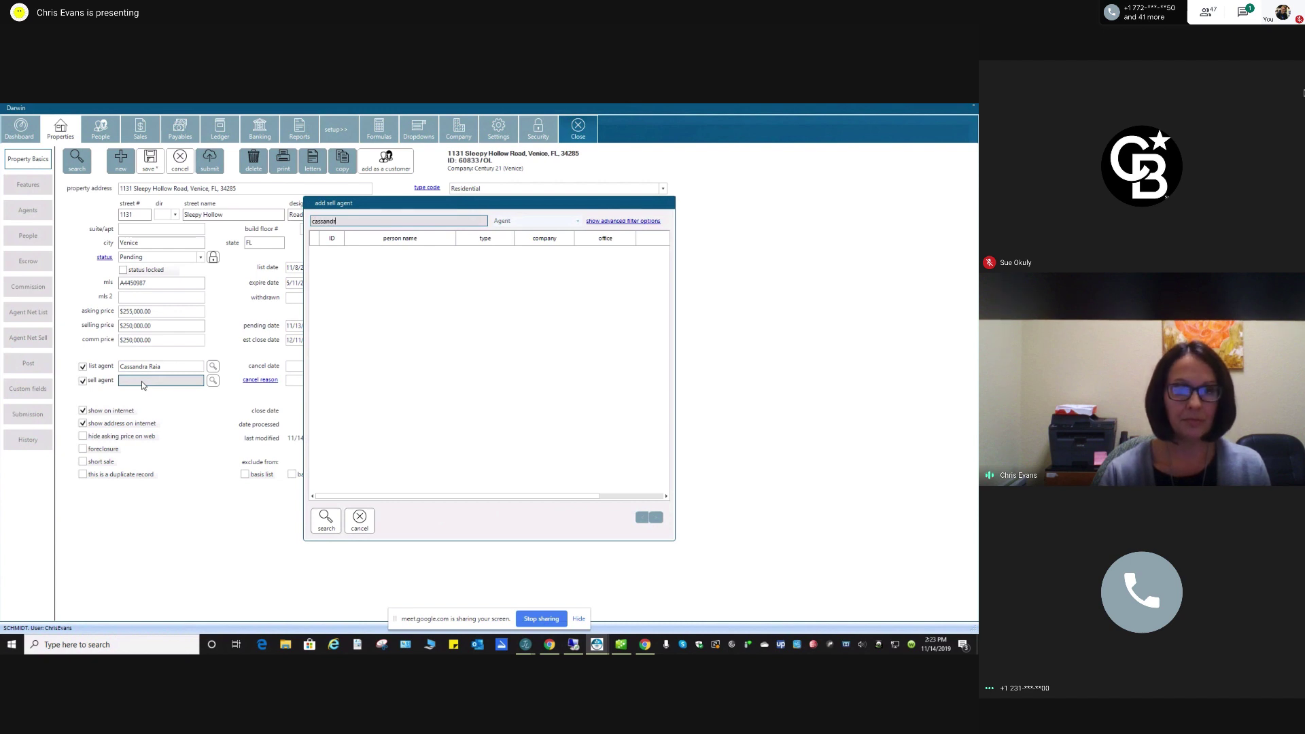
{"action": "left_click", "coordinate": [327, 520]}
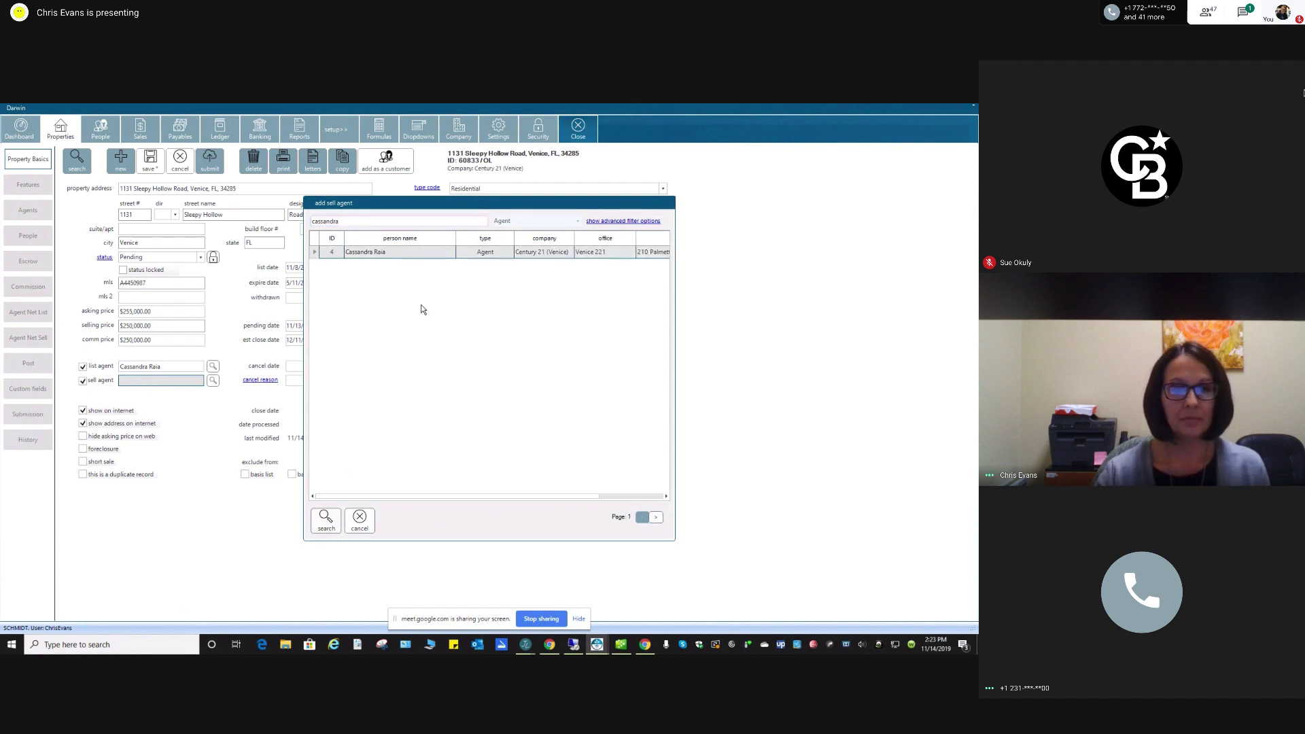
{"action": "double_click", "coordinate": [377, 252]}
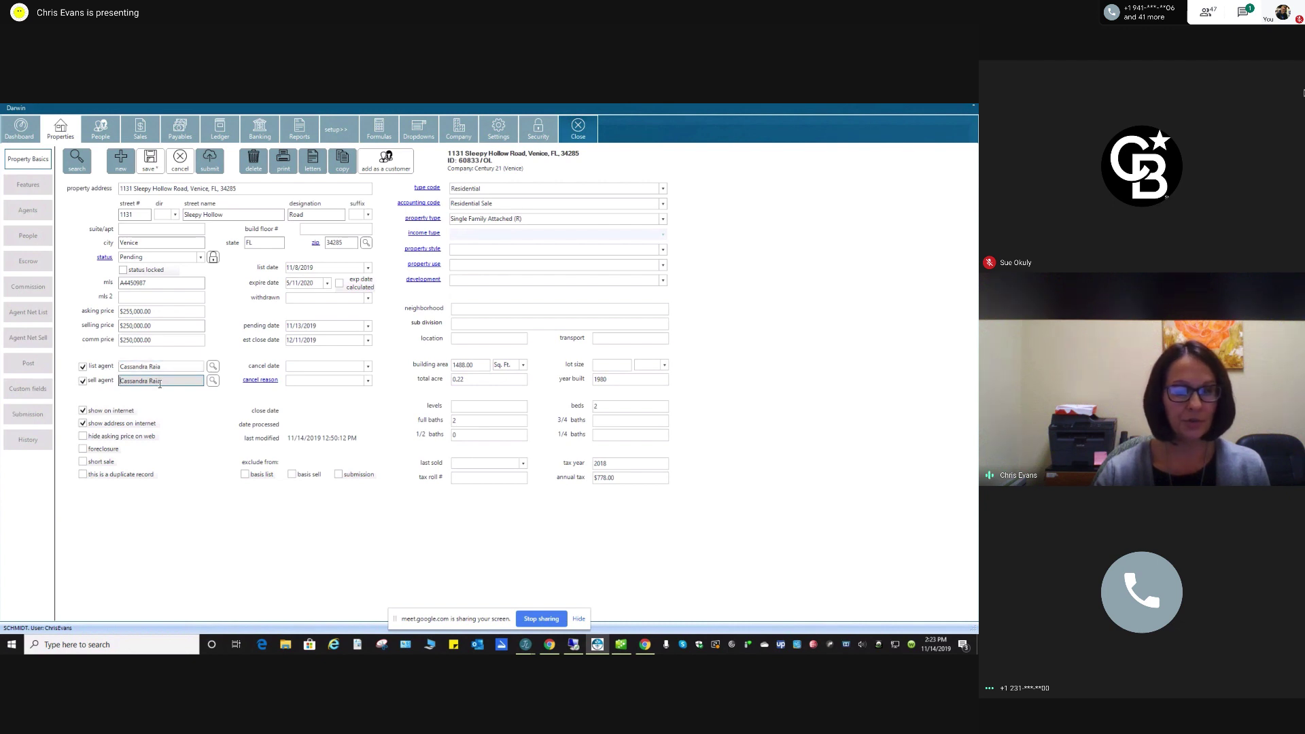
{"action": "left_click", "coordinate": [151, 162]}
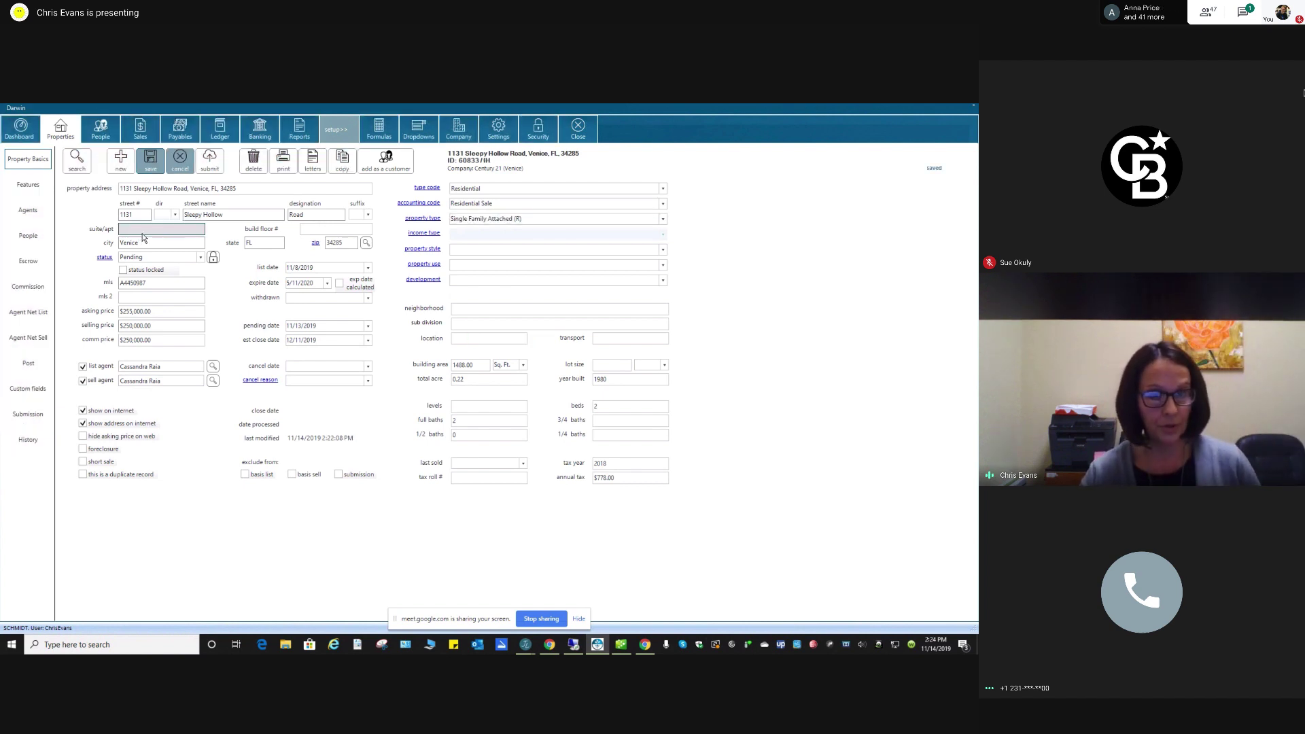
Step: Review the property's features, listing and buyer agents, and linked people
{"action": "left_click", "coordinate": [30, 184]}
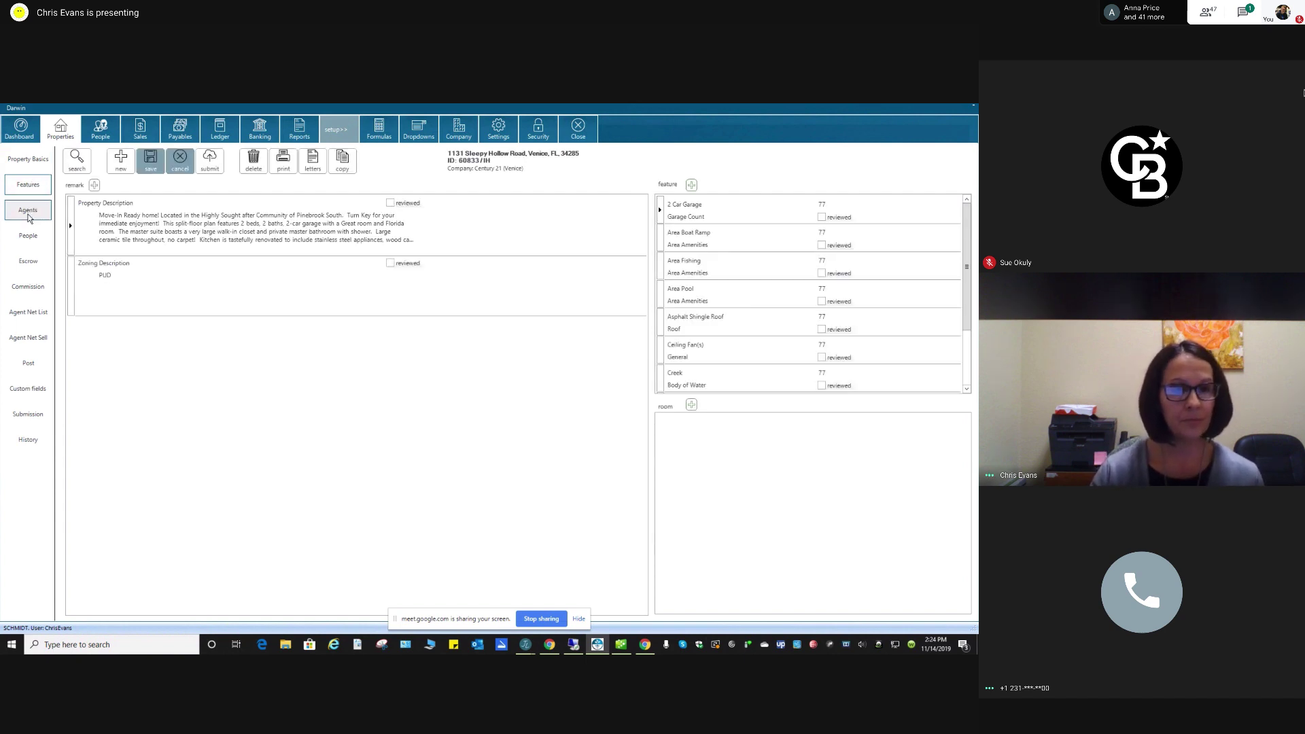
{"action": "left_click", "coordinate": [27, 214]}
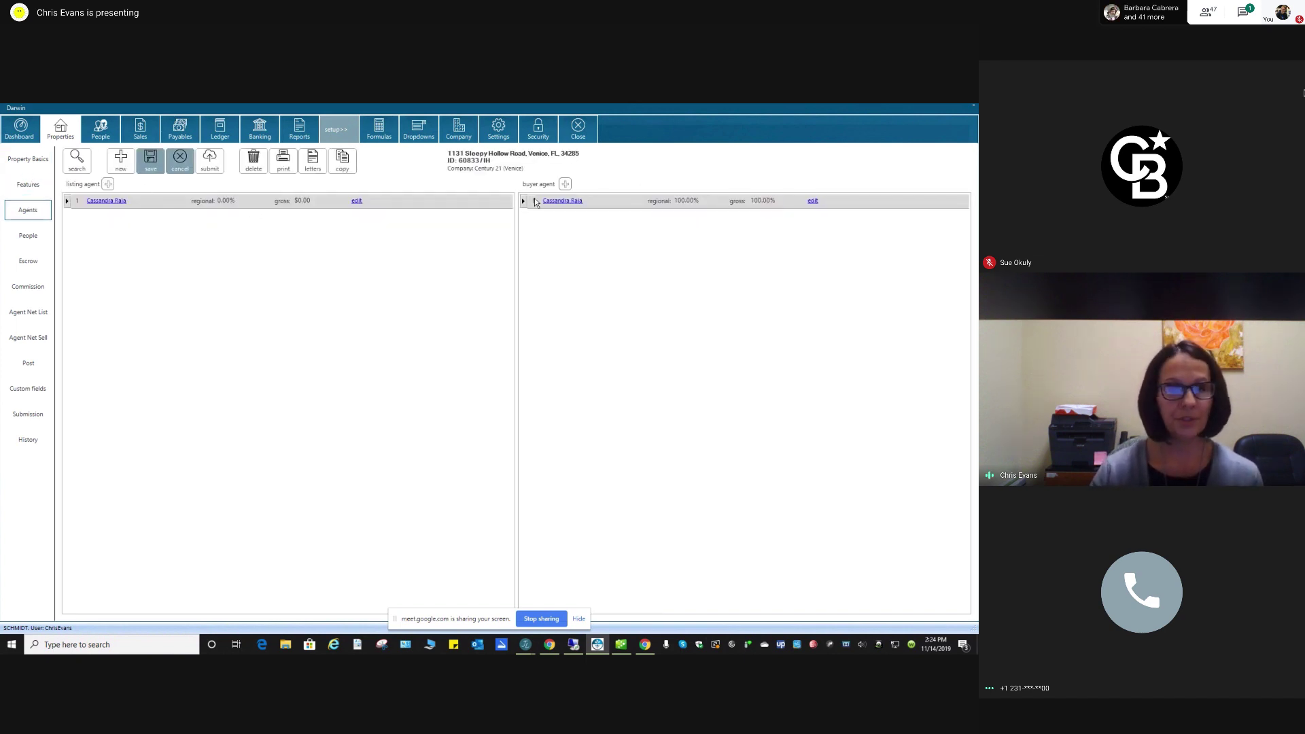
{"action": "left_click", "coordinate": [36, 243]}
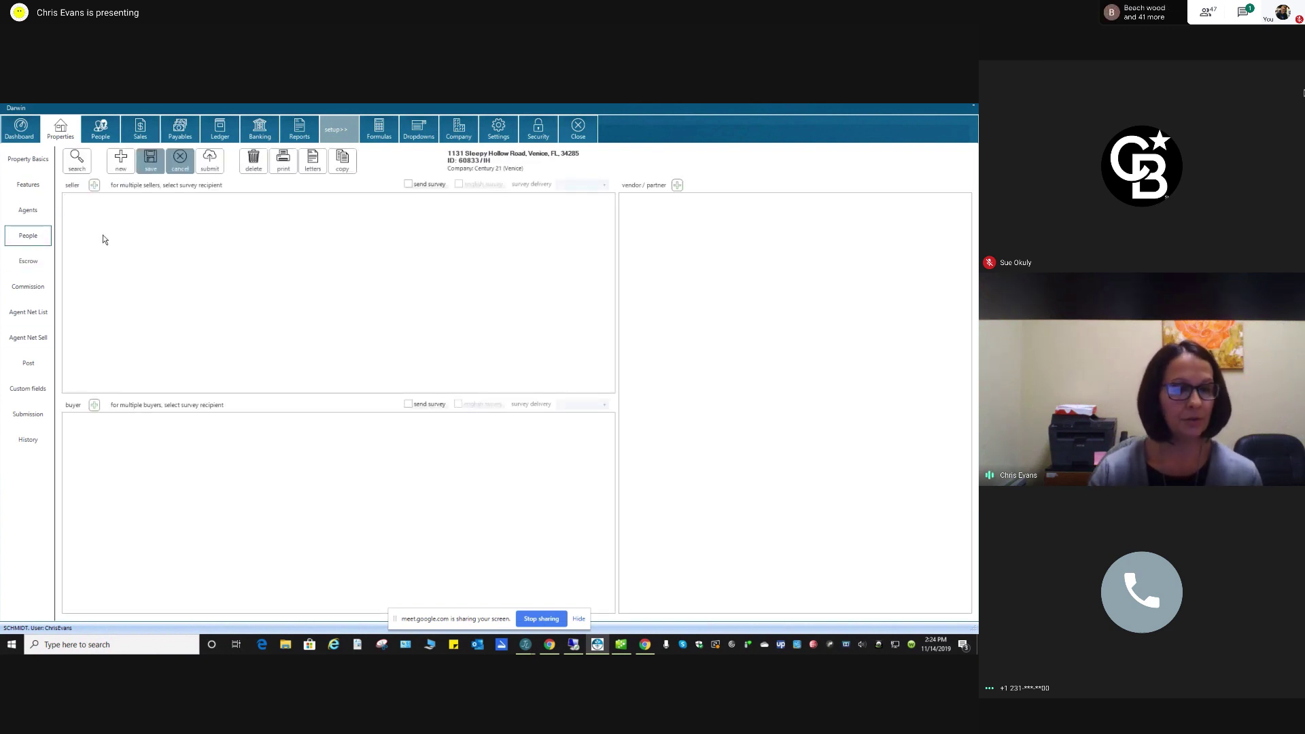
Step: Search for the seller by name, add them as a new person, and open their record
{"action": "left_click", "coordinate": [94, 185]}
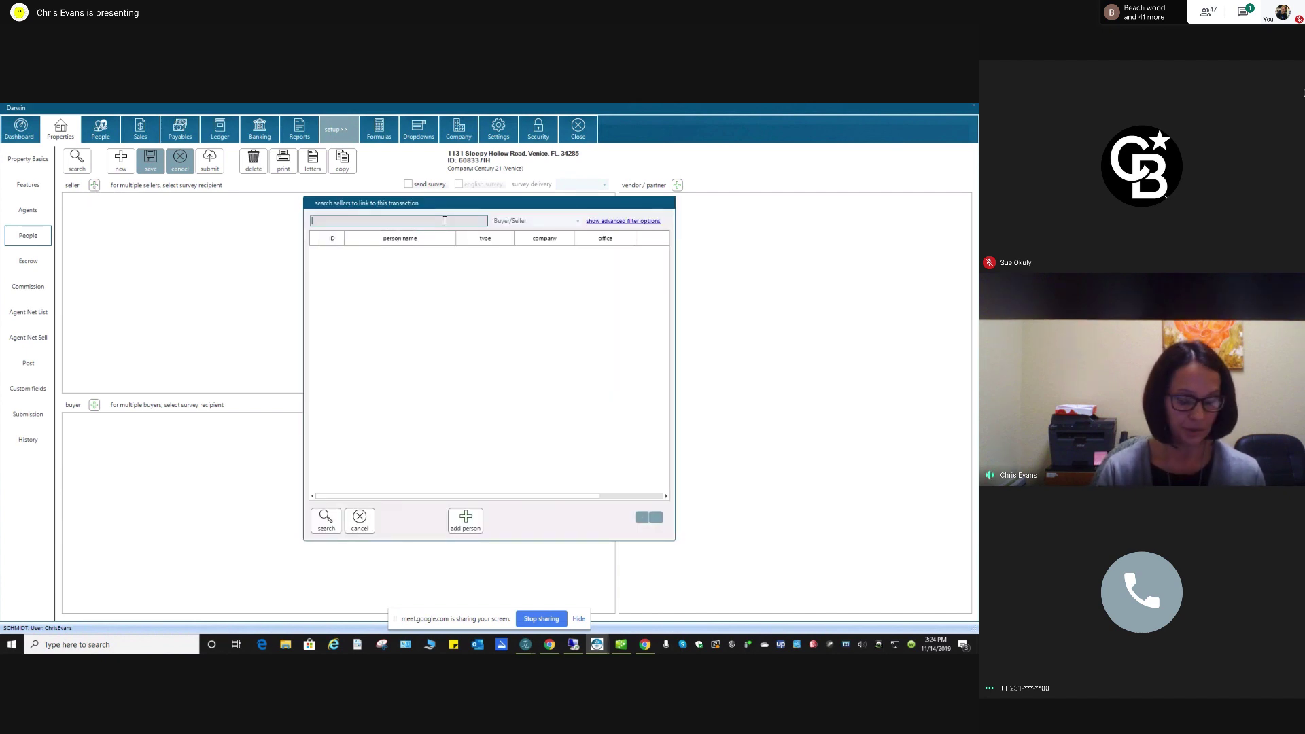
{"action": "type", "text": "mcnich"}
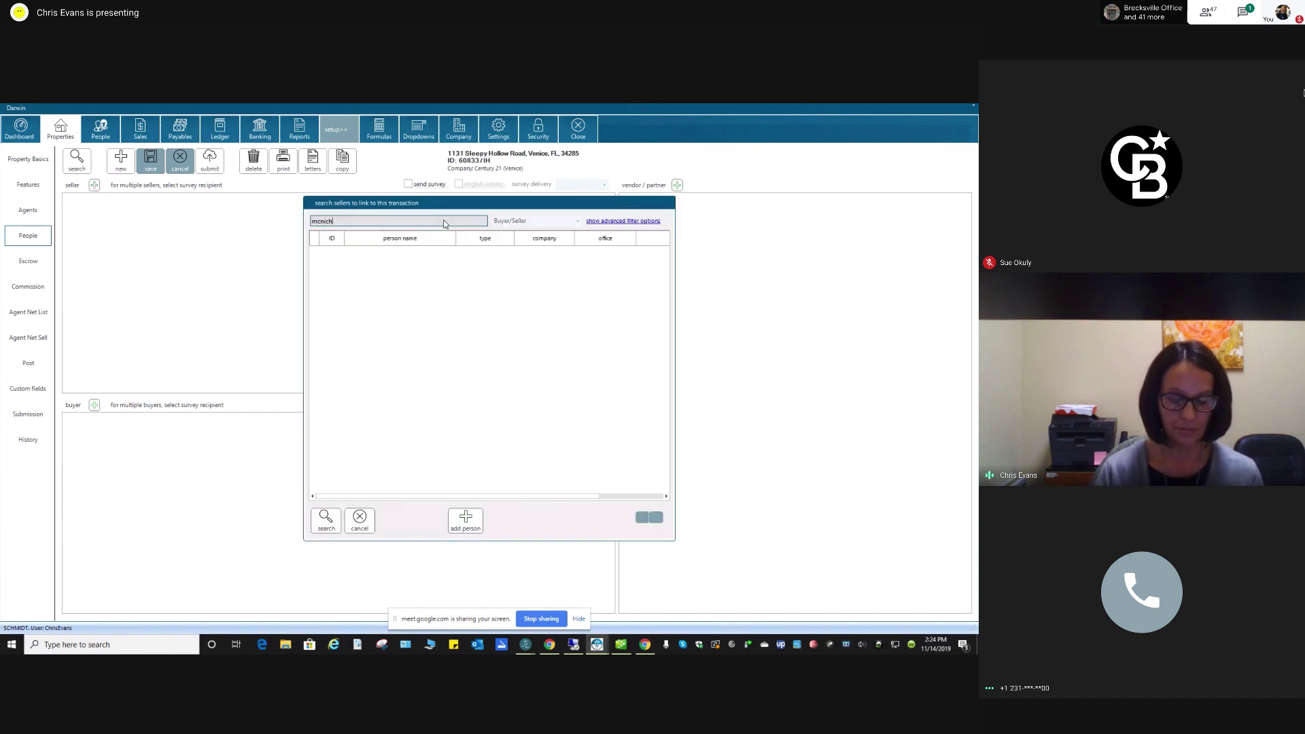
{"action": "left_click", "coordinate": [326, 520]}
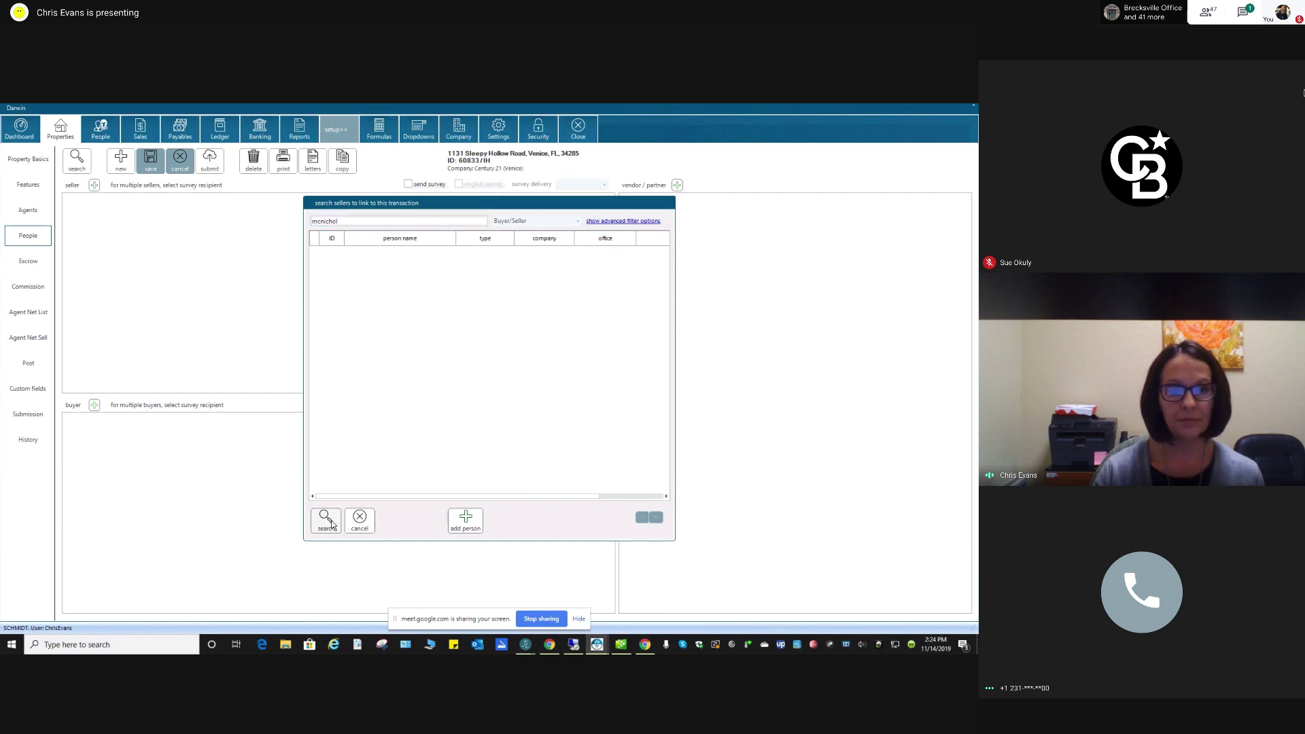
{"action": "left_click", "coordinate": [473, 520]}
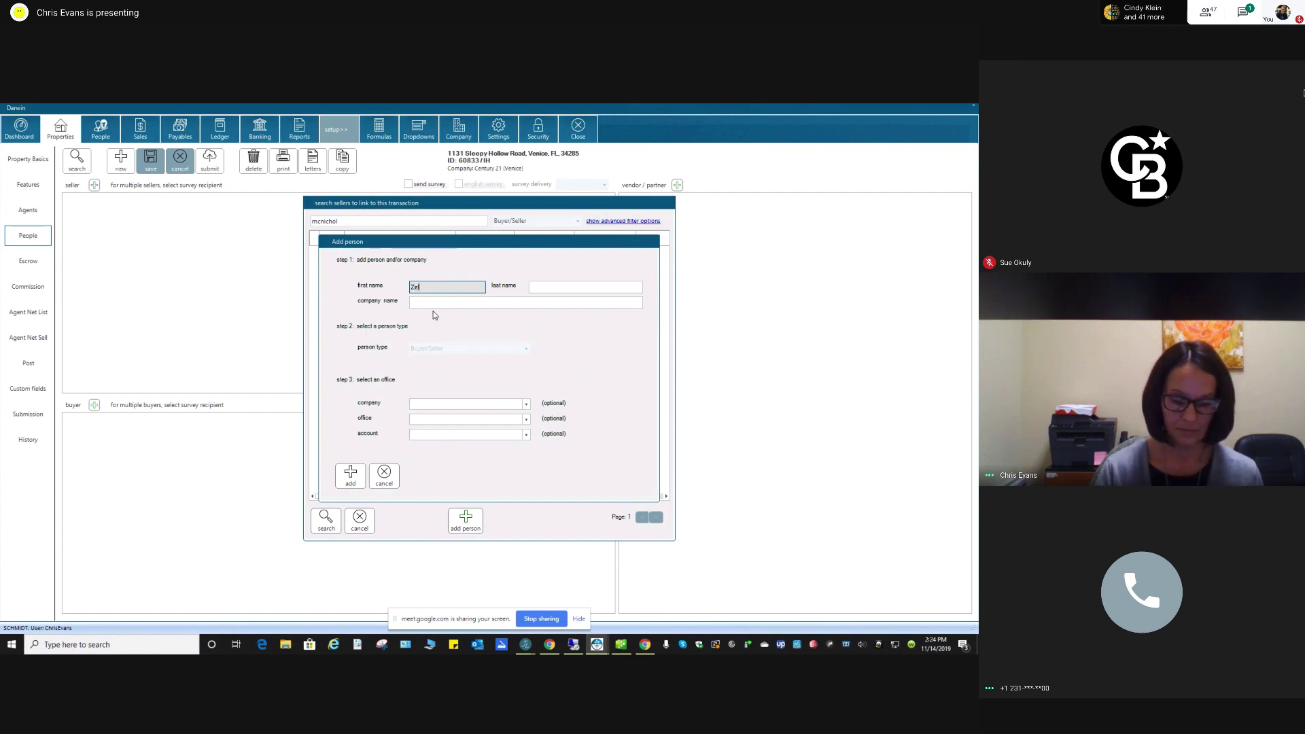
{"action": "key", "text": "Tab"}
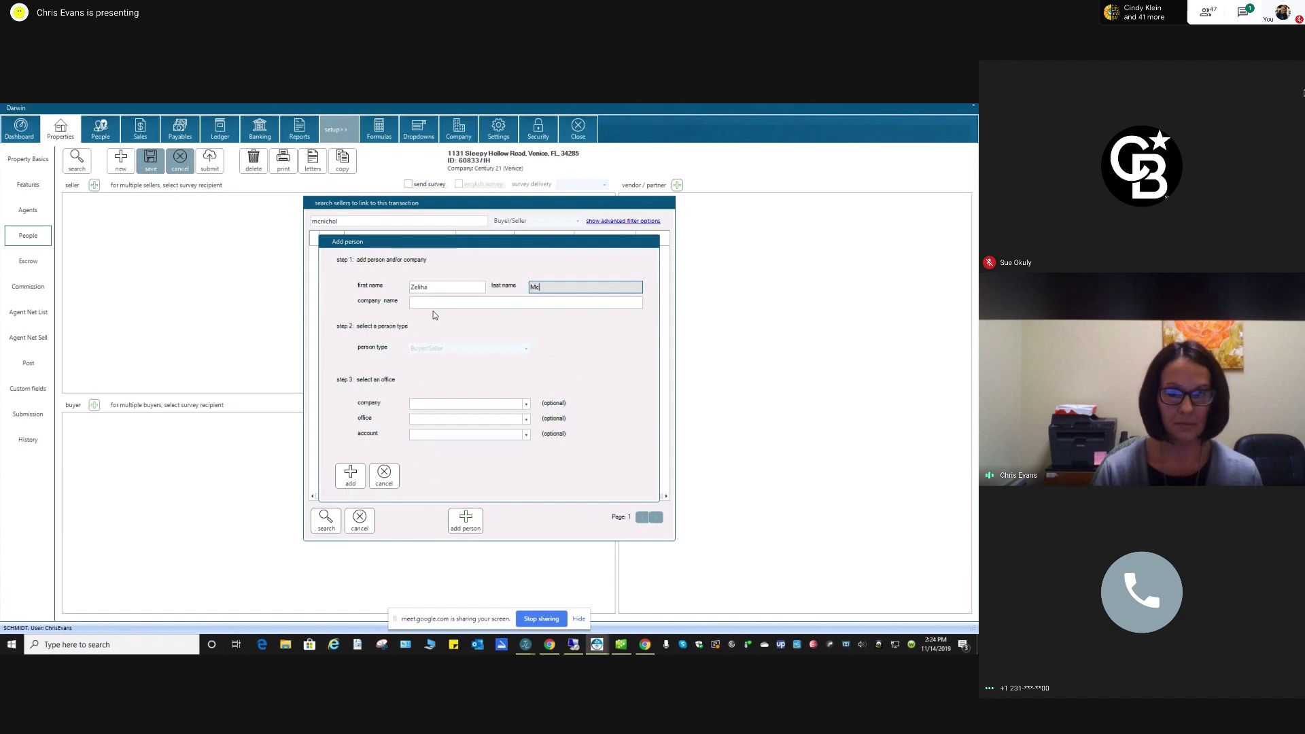
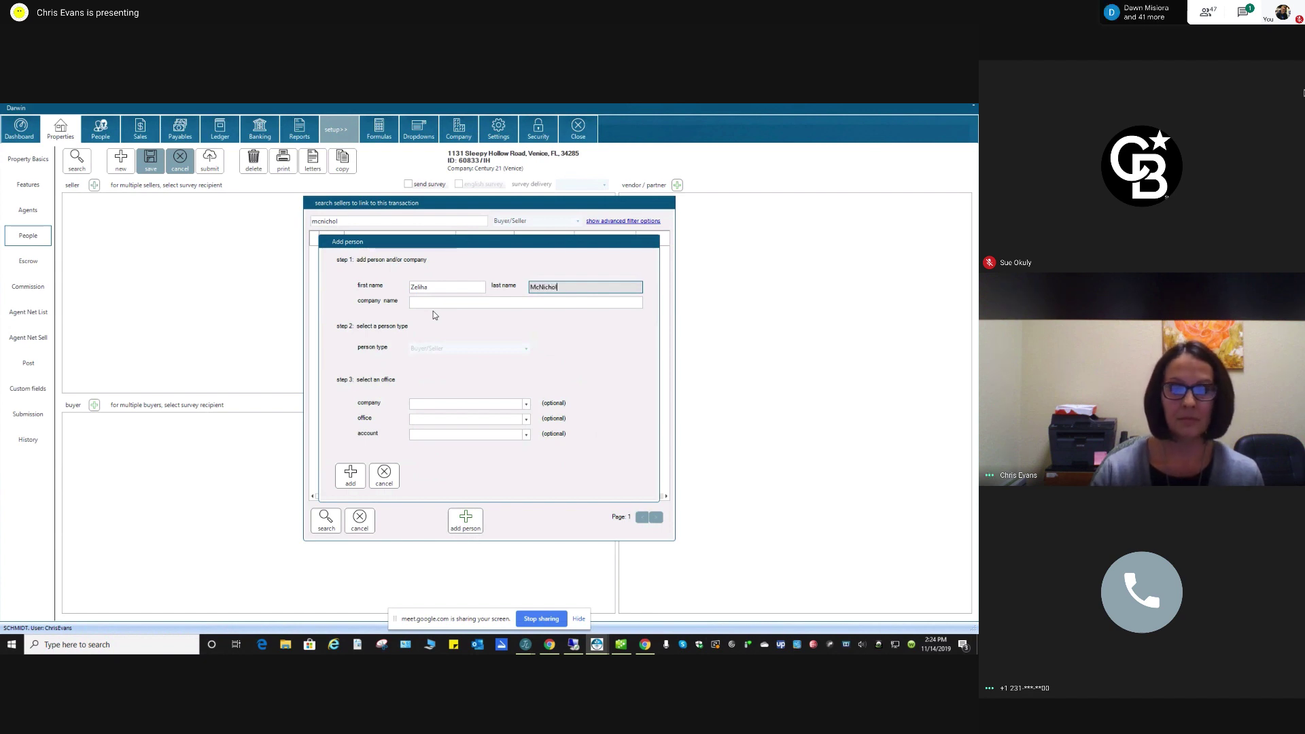
{"action": "left_click", "coordinate": [350, 474]}
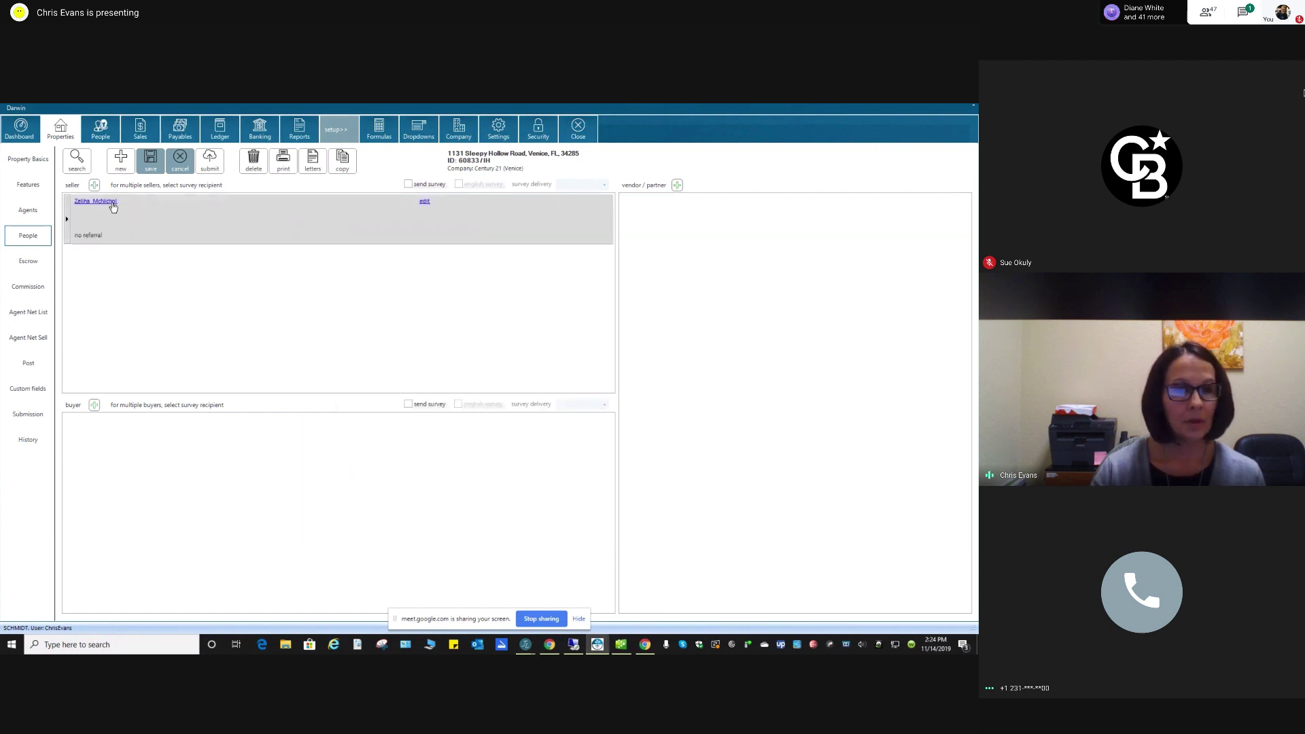
{"action": "left_click", "coordinate": [113, 203]}
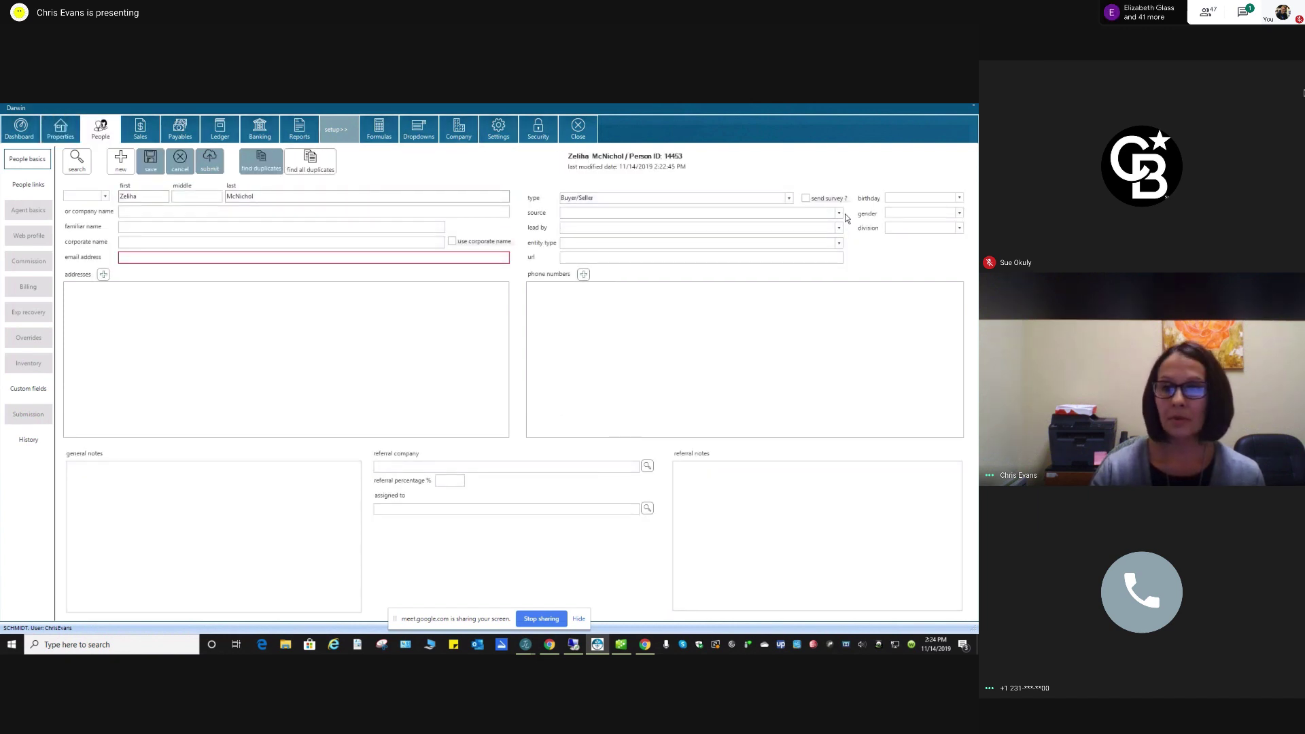
Step: Set the seller's source to Direct Mail and lead by to Agent Generated
{"action": "left_click", "coordinate": [839, 213]}
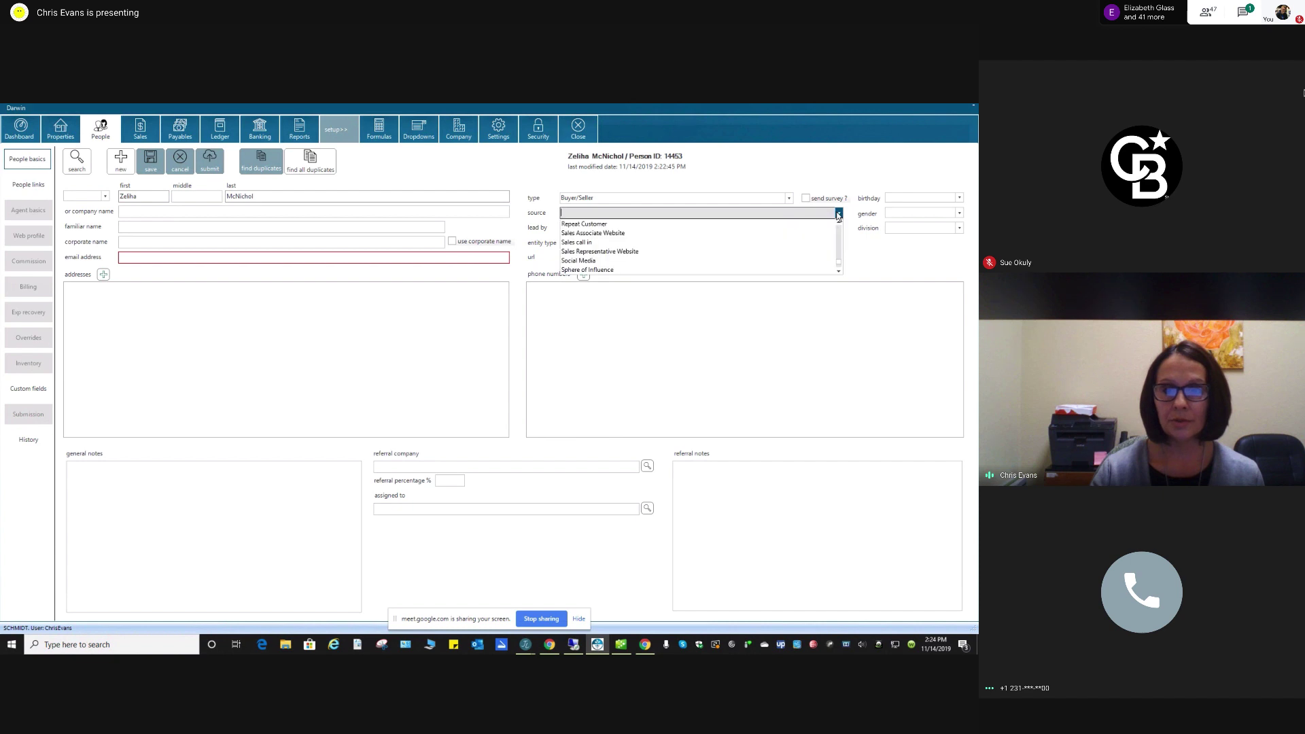
{"action": "type", "text": "dire"}
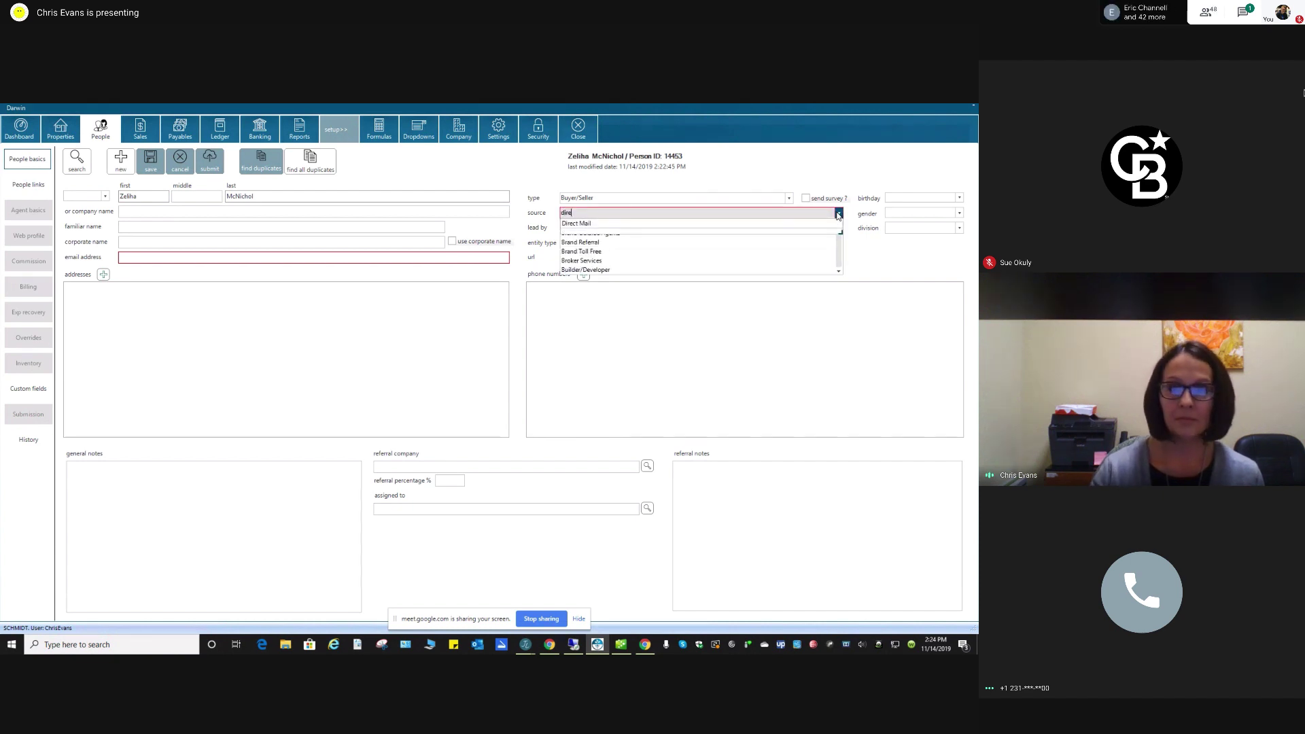
{"action": "left_click", "coordinate": [584, 223]}
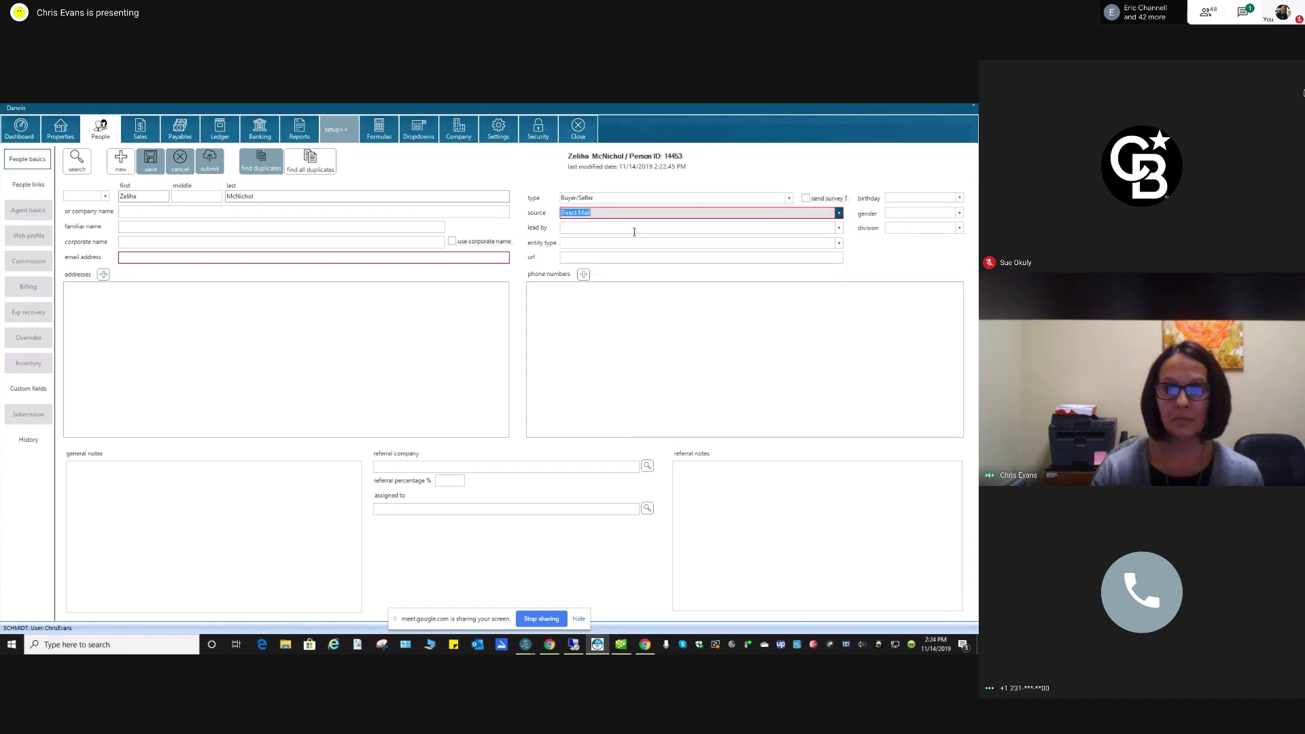
{"action": "left_click", "coordinate": [840, 227]}
{"action": "left_click", "coordinate": [584, 239]}
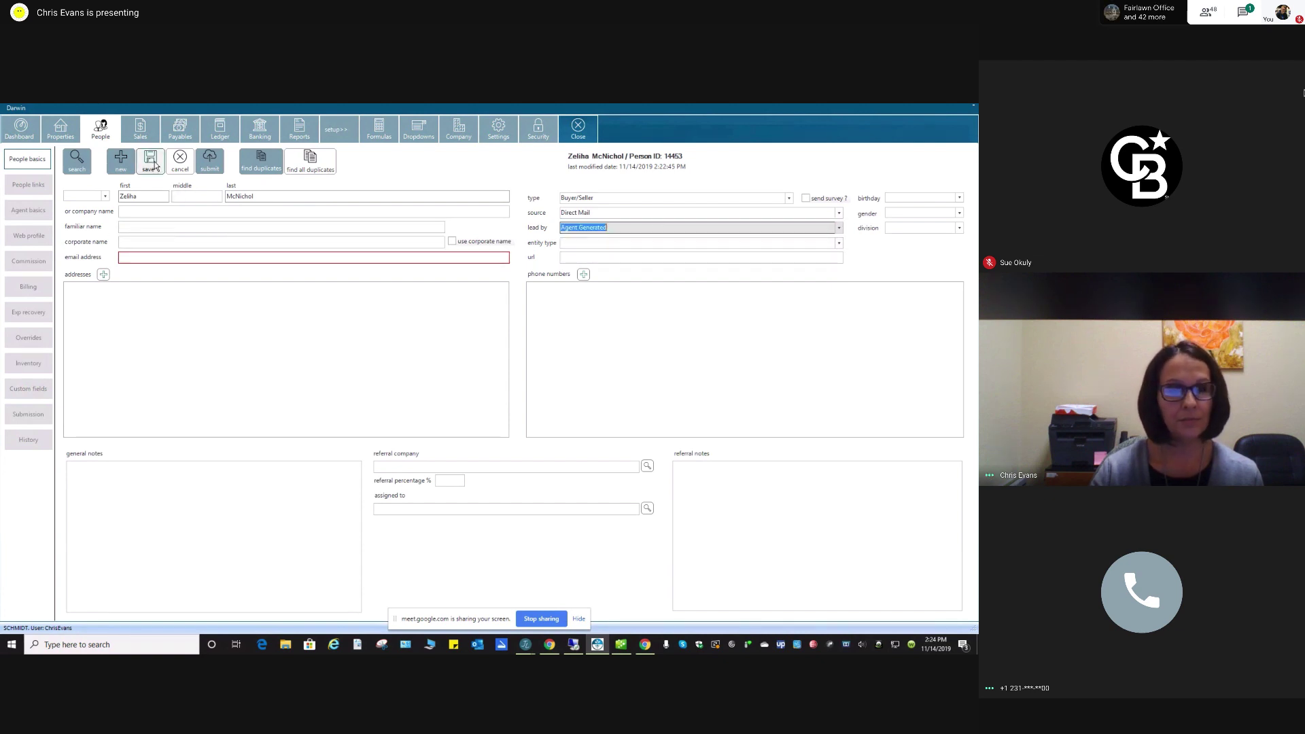
Step: Enter the seller's e-mail address, save the record, and return to the property
{"action": "left_click", "coordinate": [137, 258]}
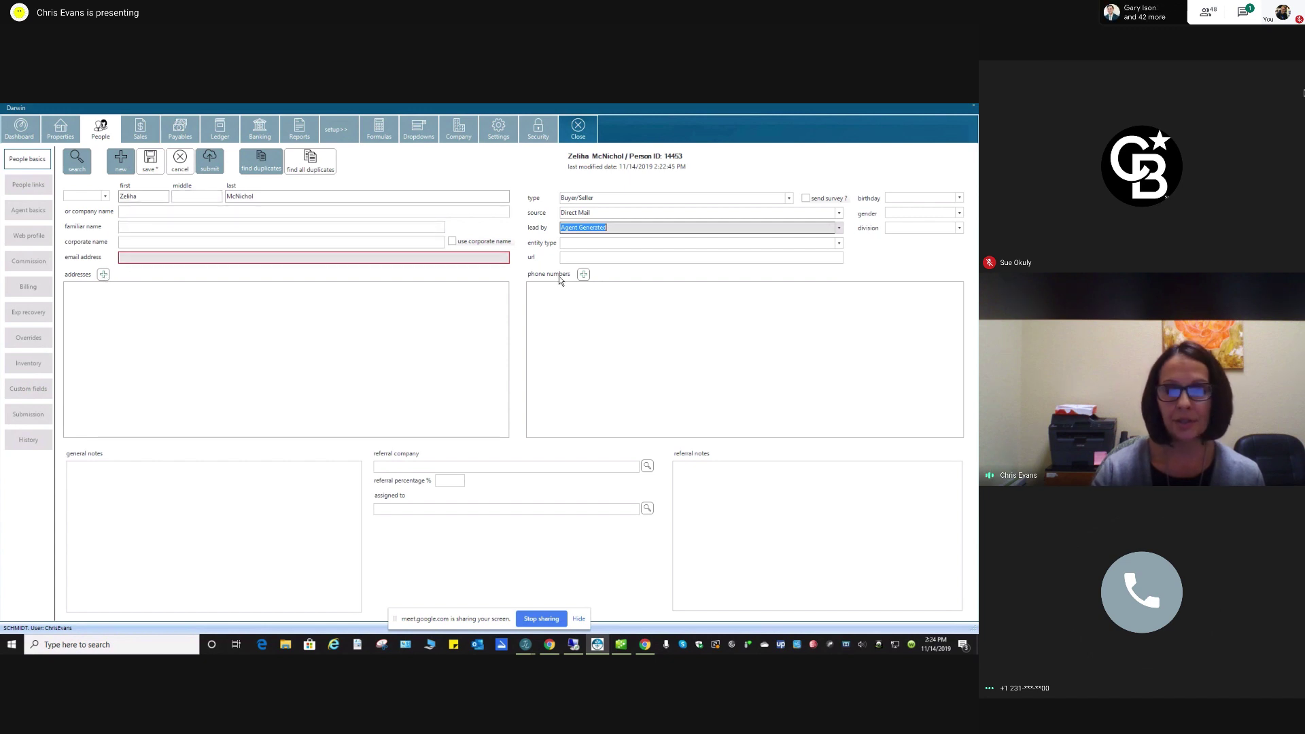
{"action": "left_click", "coordinate": [150, 256]}
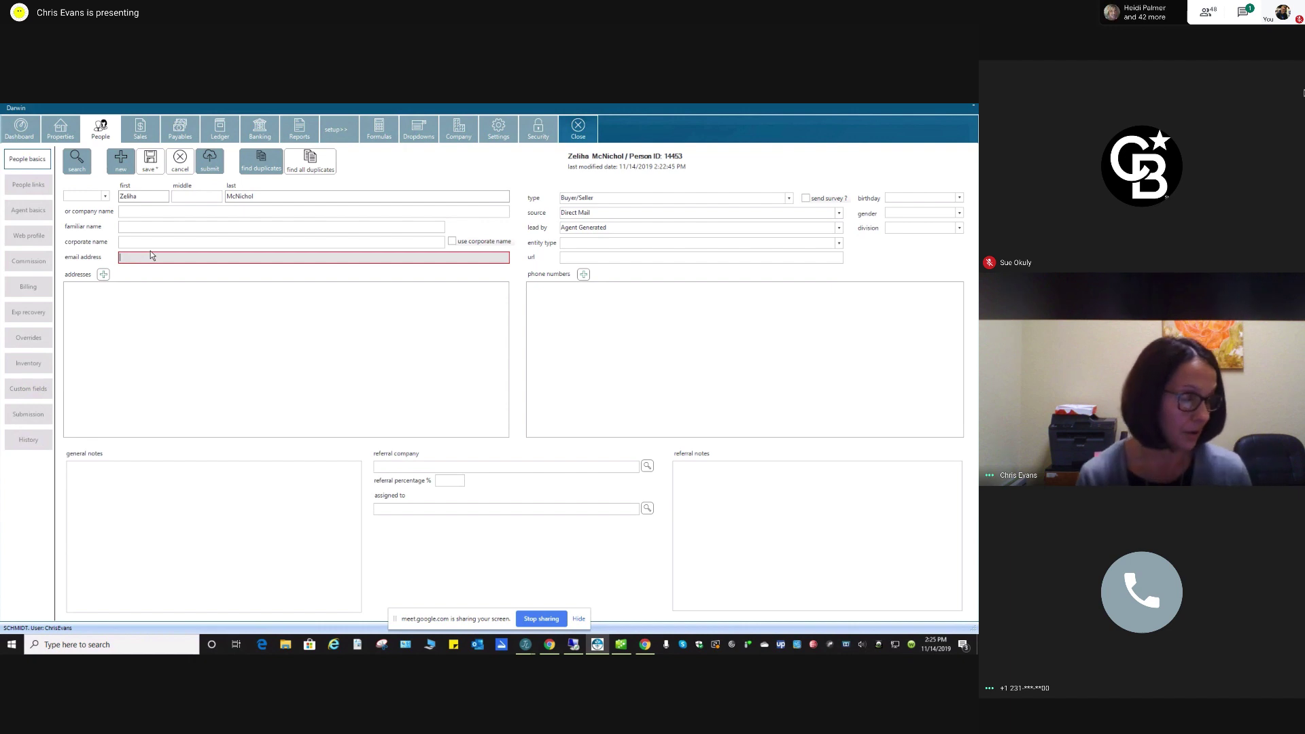
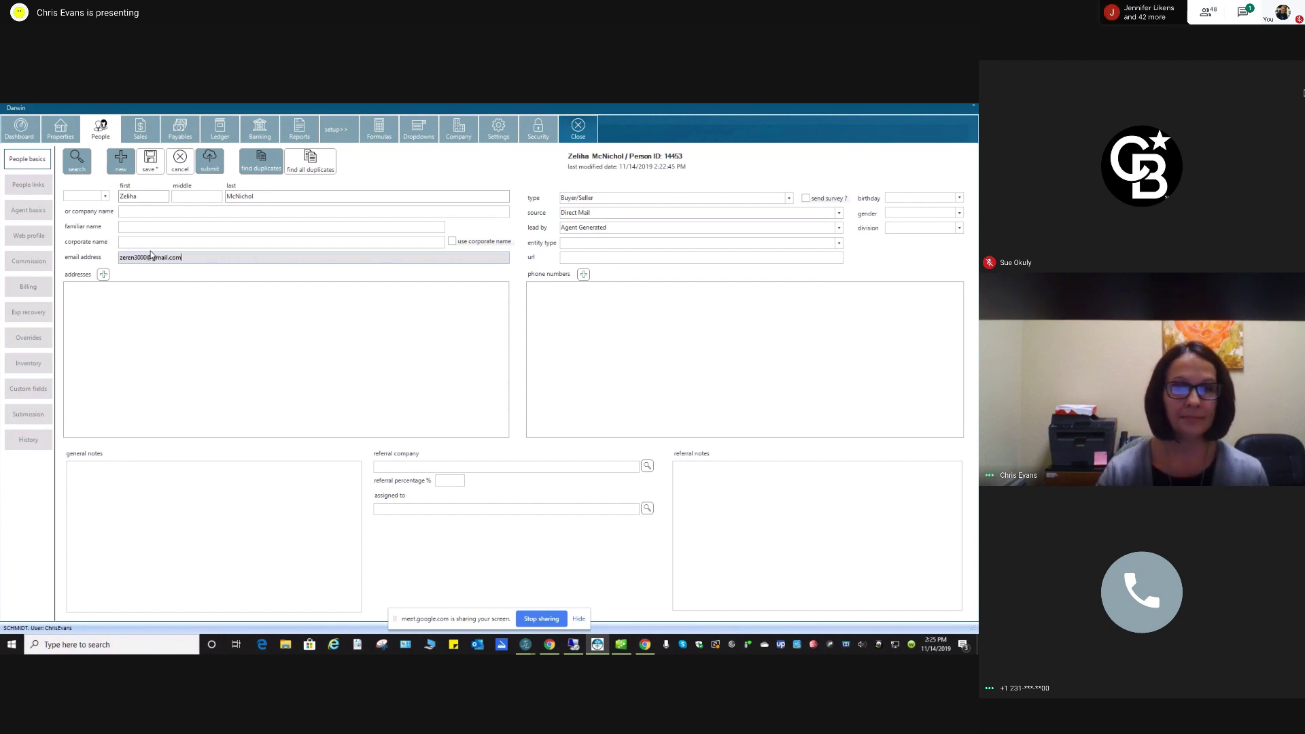
{"action": "left_click", "coordinate": [157, 167]}
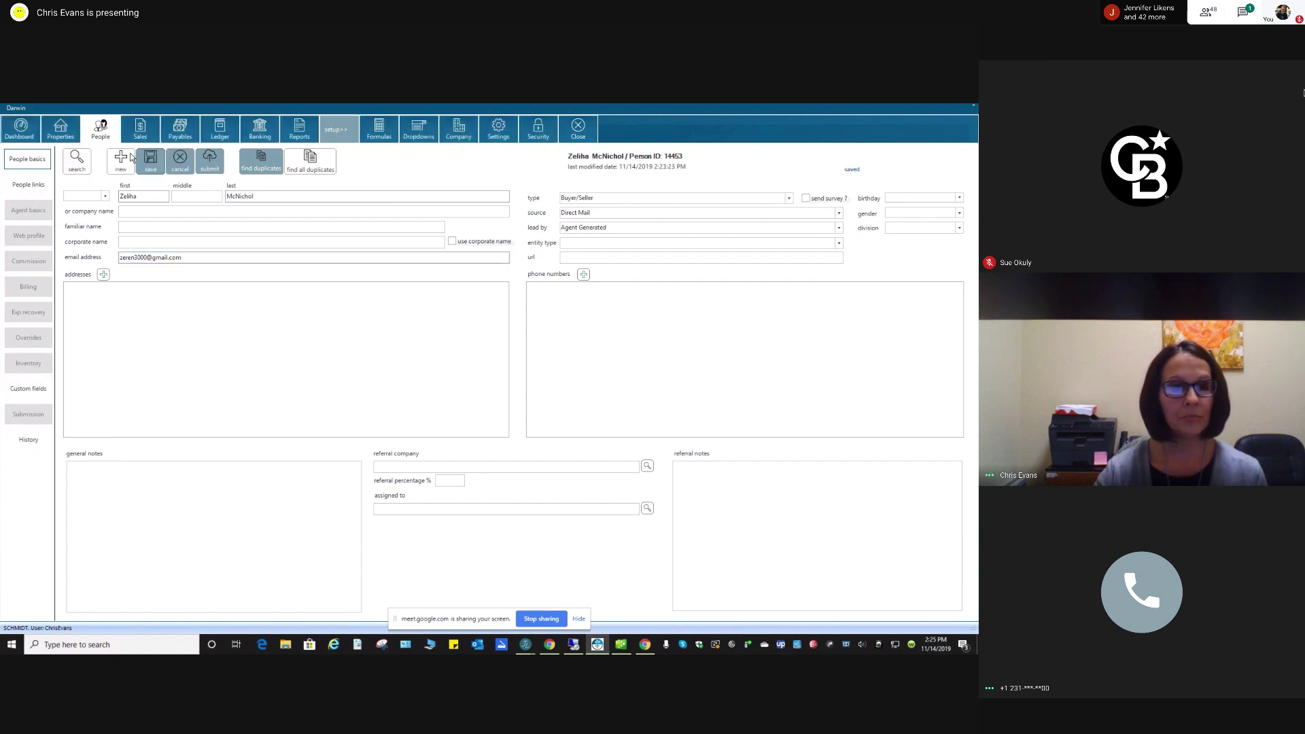
{"action": "left_click", "coordinate": [60, 129]}
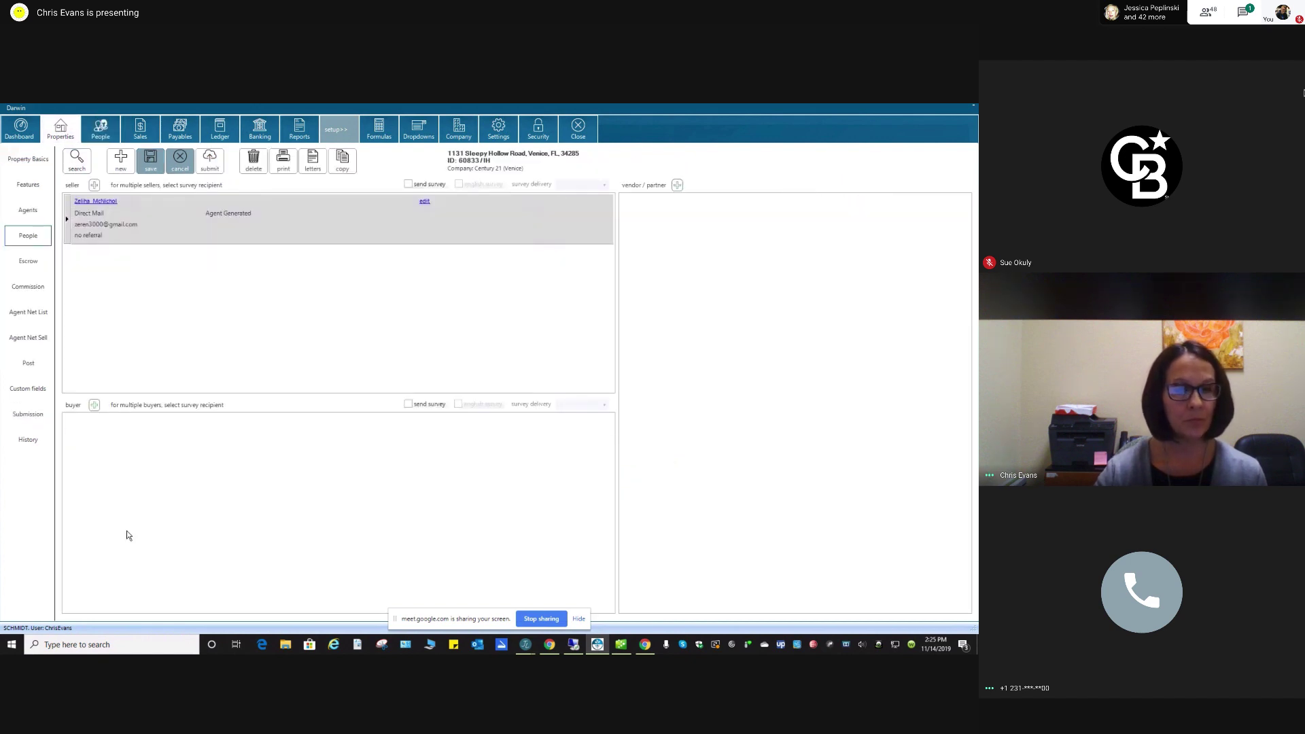
Step: Search existing people, then create a new person with first and last name and add them as buyer
{"action": "left_click", "coordinate": [95, 405]}
{"action": "type", "text": "wood"}
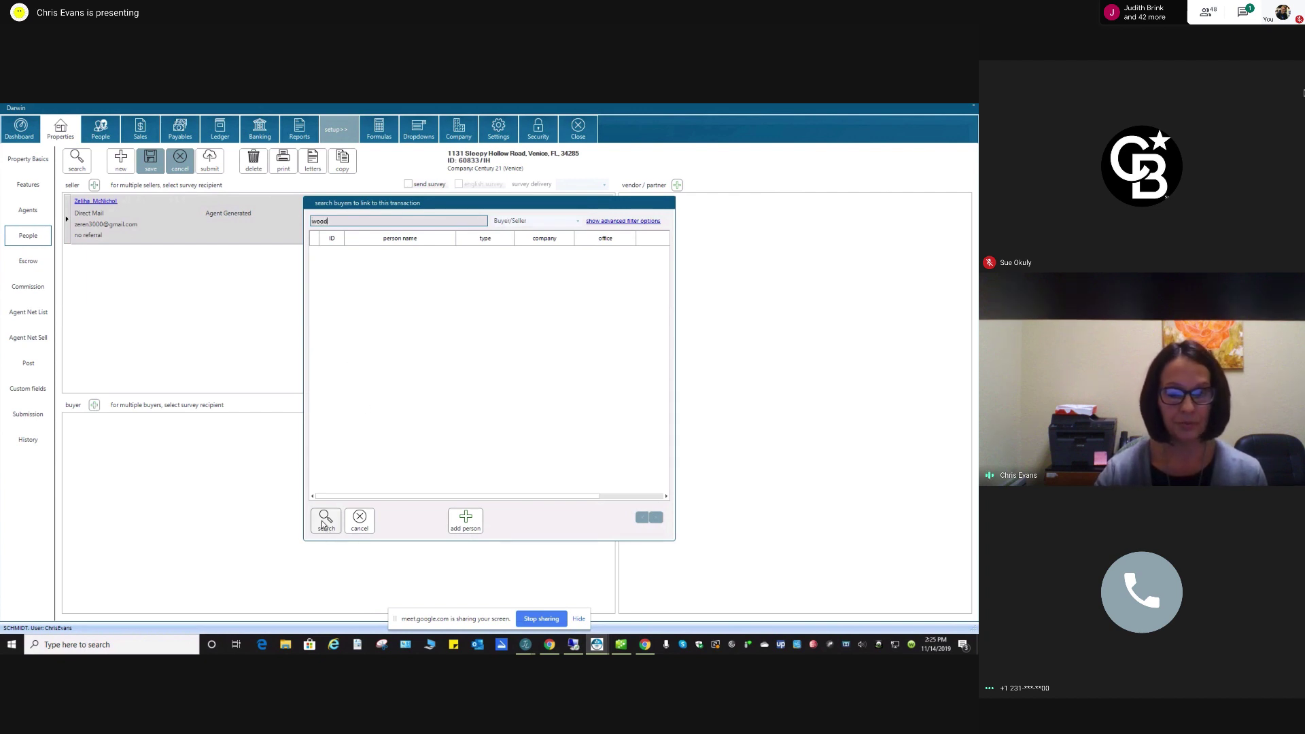
{"action": "left_click", "coordinate": [326, 520]}
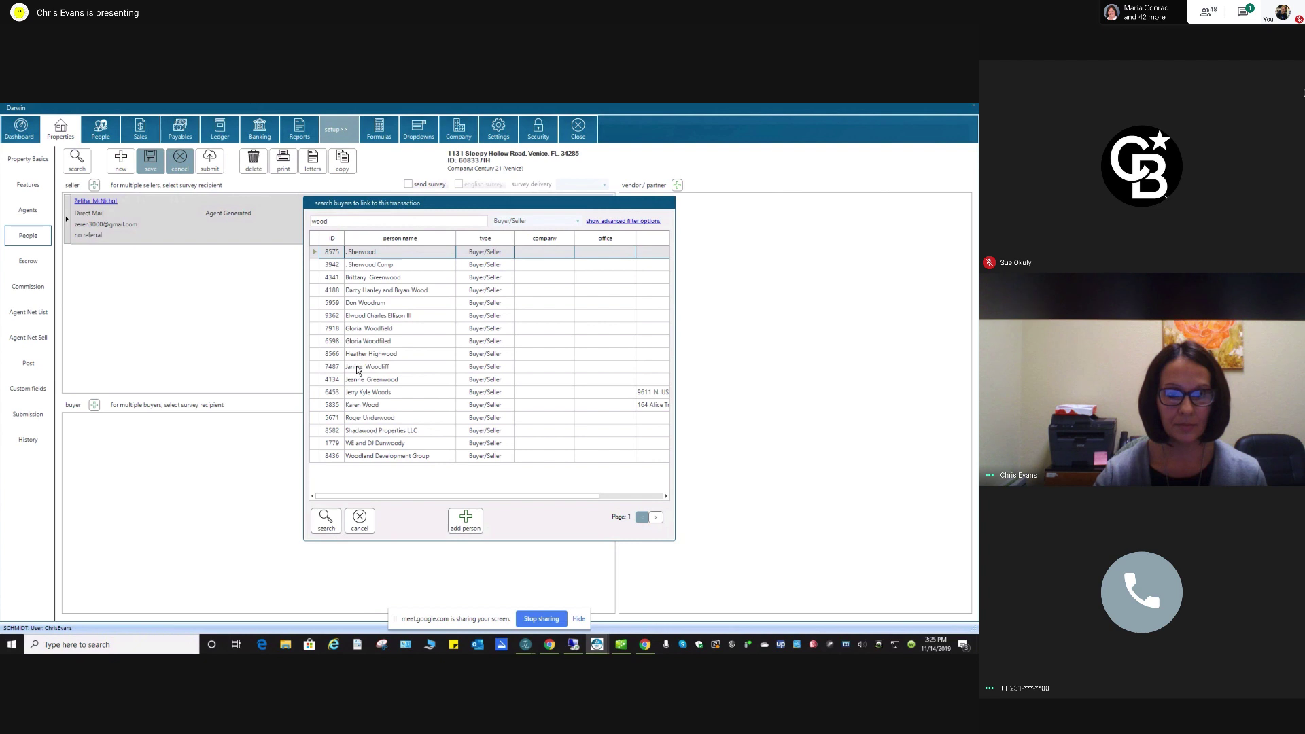
{"action": "left_click", "coordinate": [466, 522]}
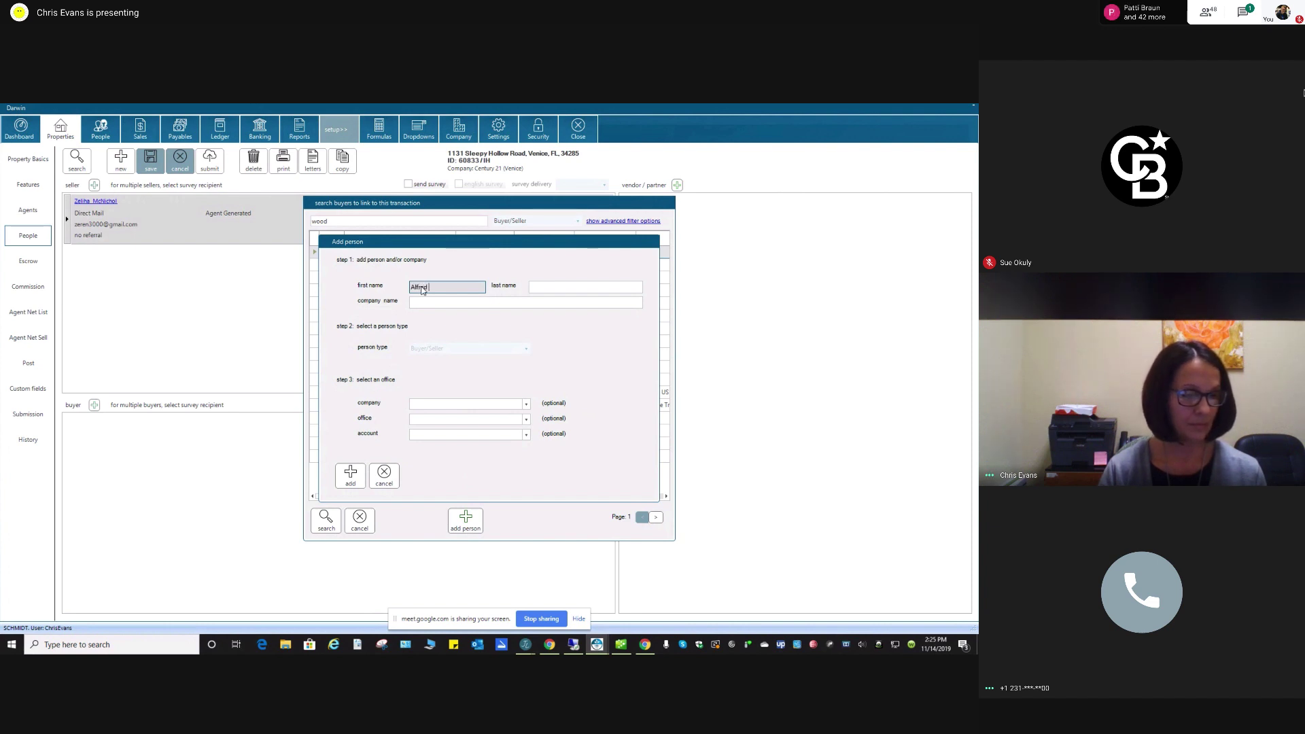
{"action": "key", "text": "Tab"}
{"action": "type", "text": "Wood"}
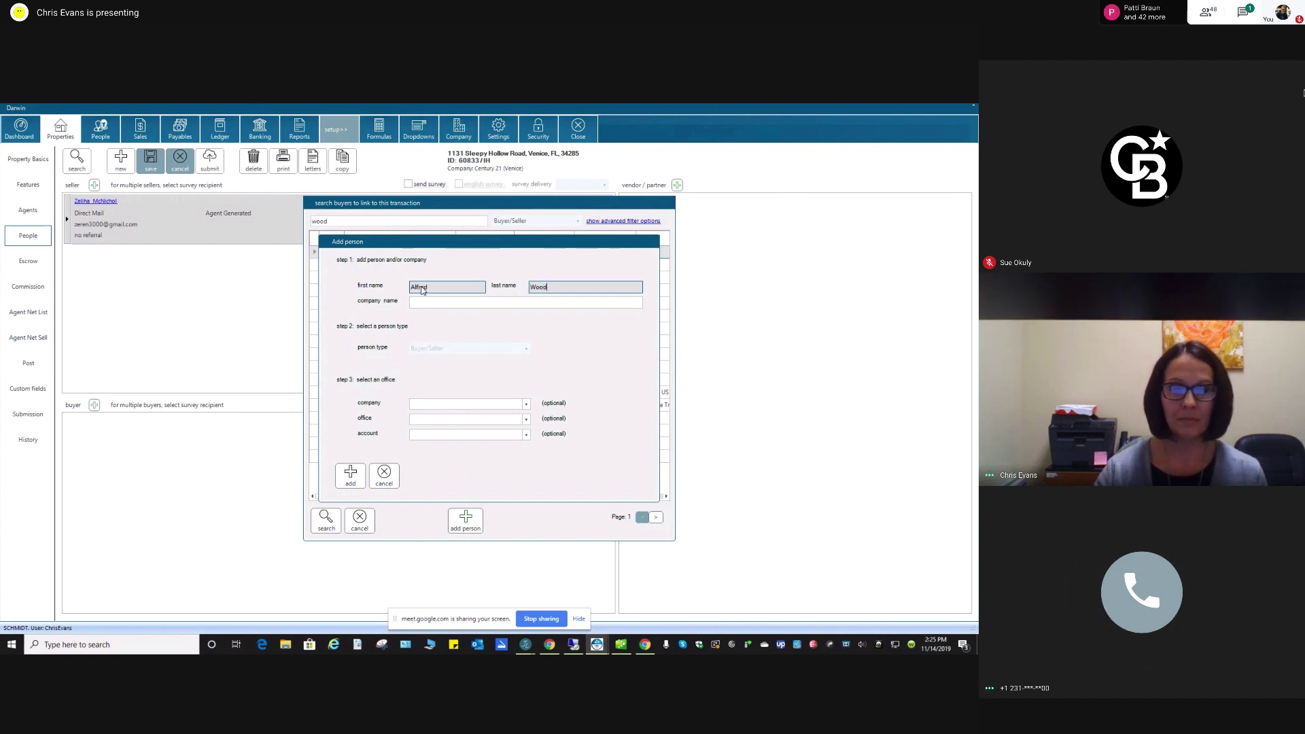
{"action": "left_click", "coordinate": [352, 476]}
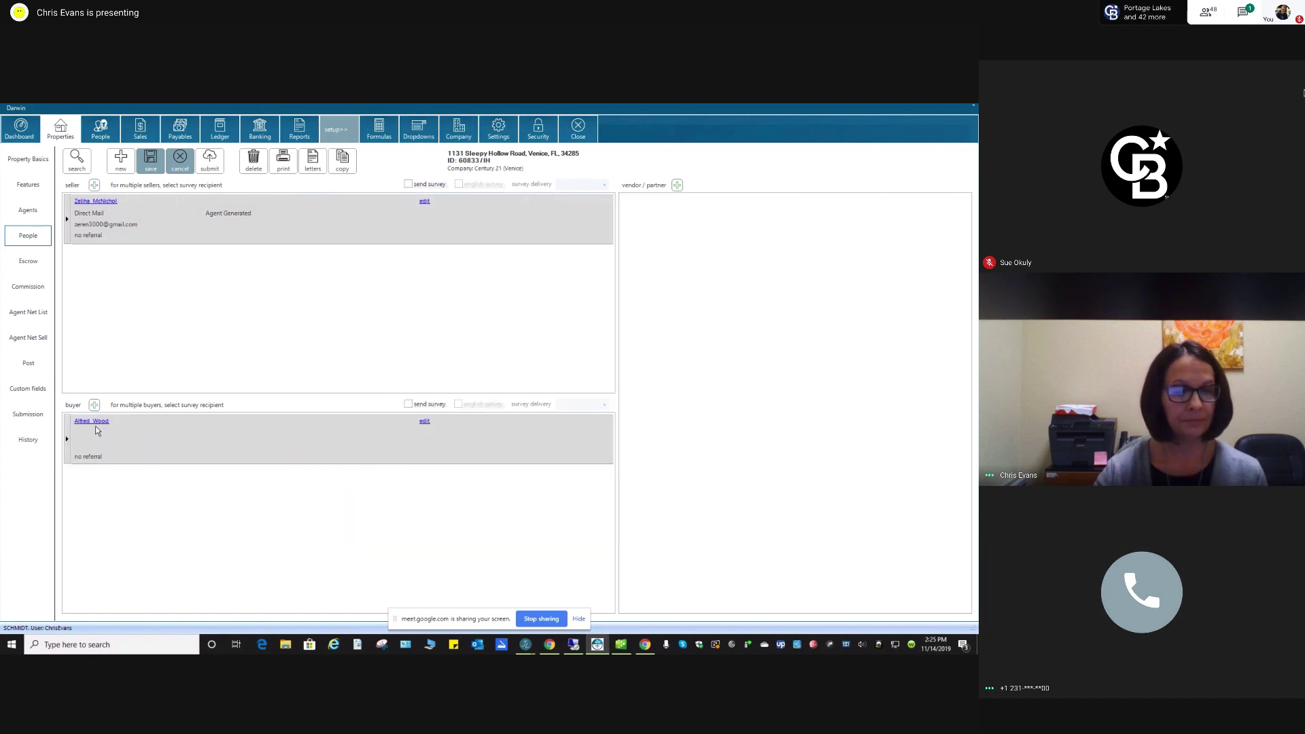
Step: Set the new buyer's source to Other and lead by to Agent Generated, then save
{"action": "left_click", "coordinate": [101, 422]}
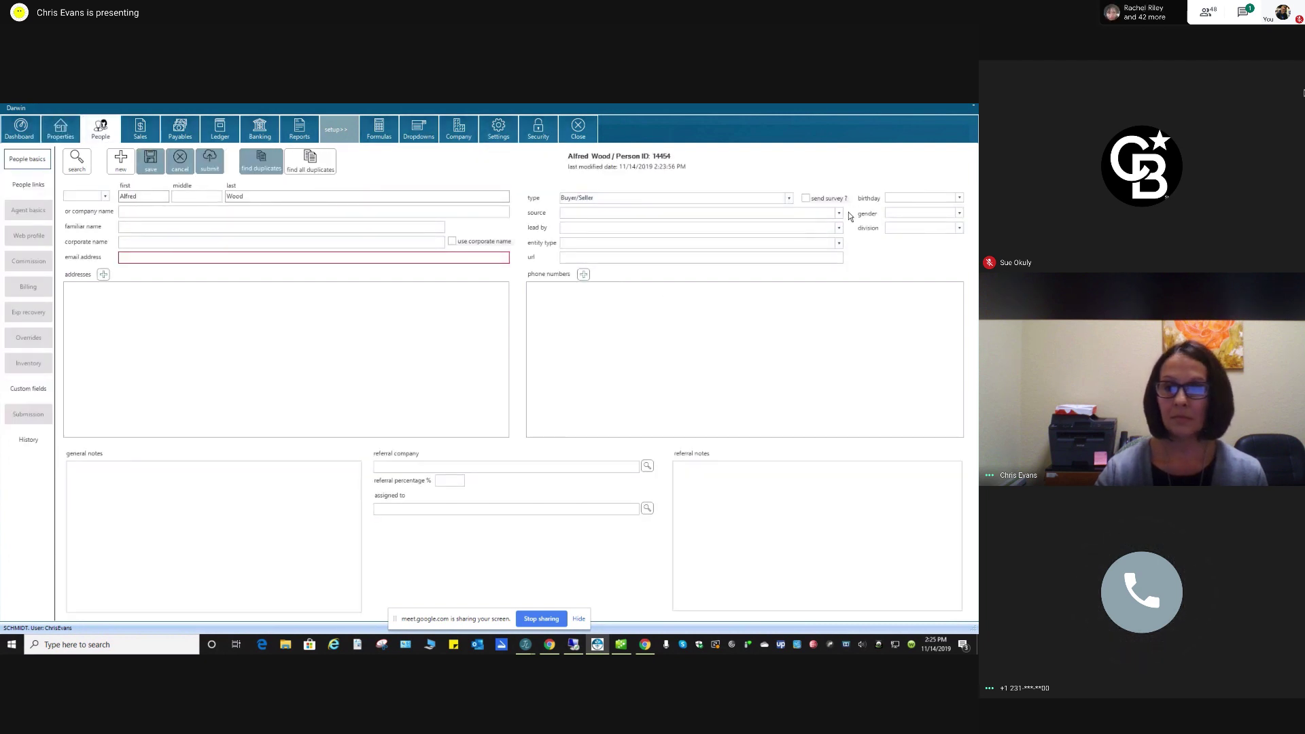
{"action": "left_click", "coordinate": [838, 213]}
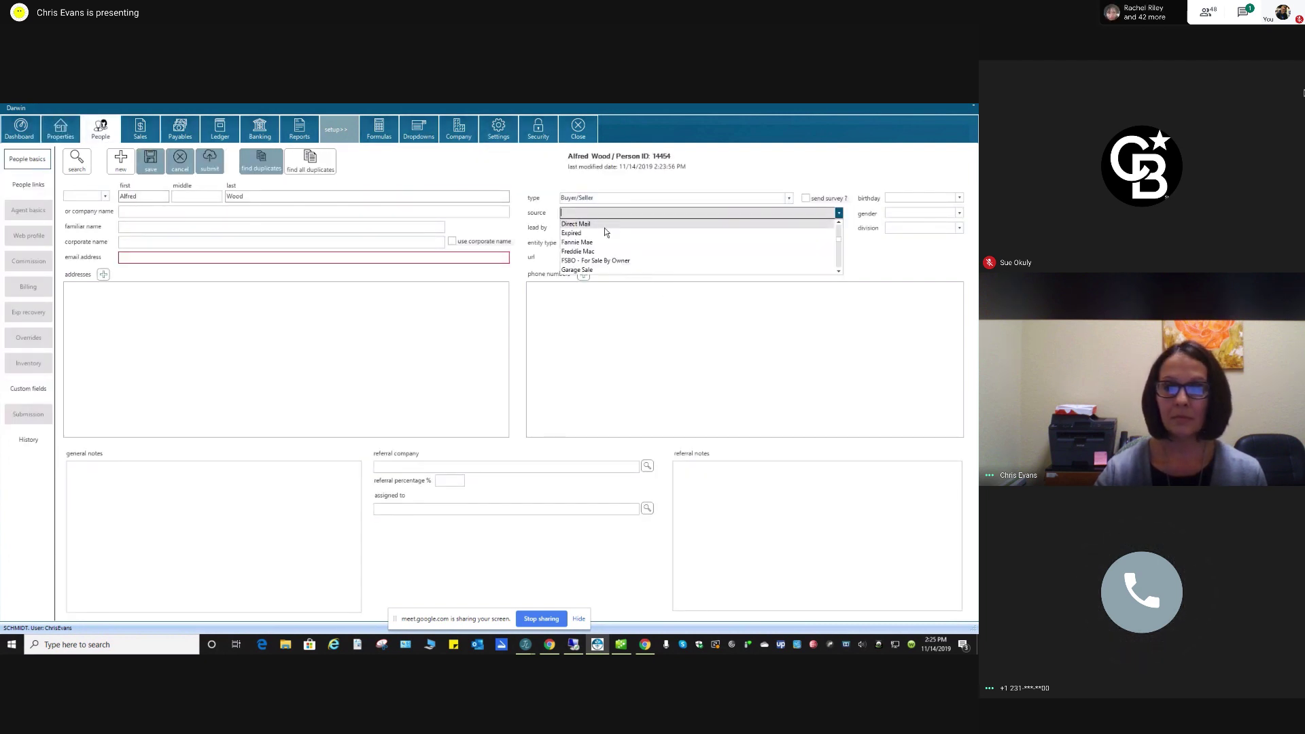
{"action": "scroll", "coordinate": [601, 231], "scroll_direction": "down", "scroll_amount": 4}
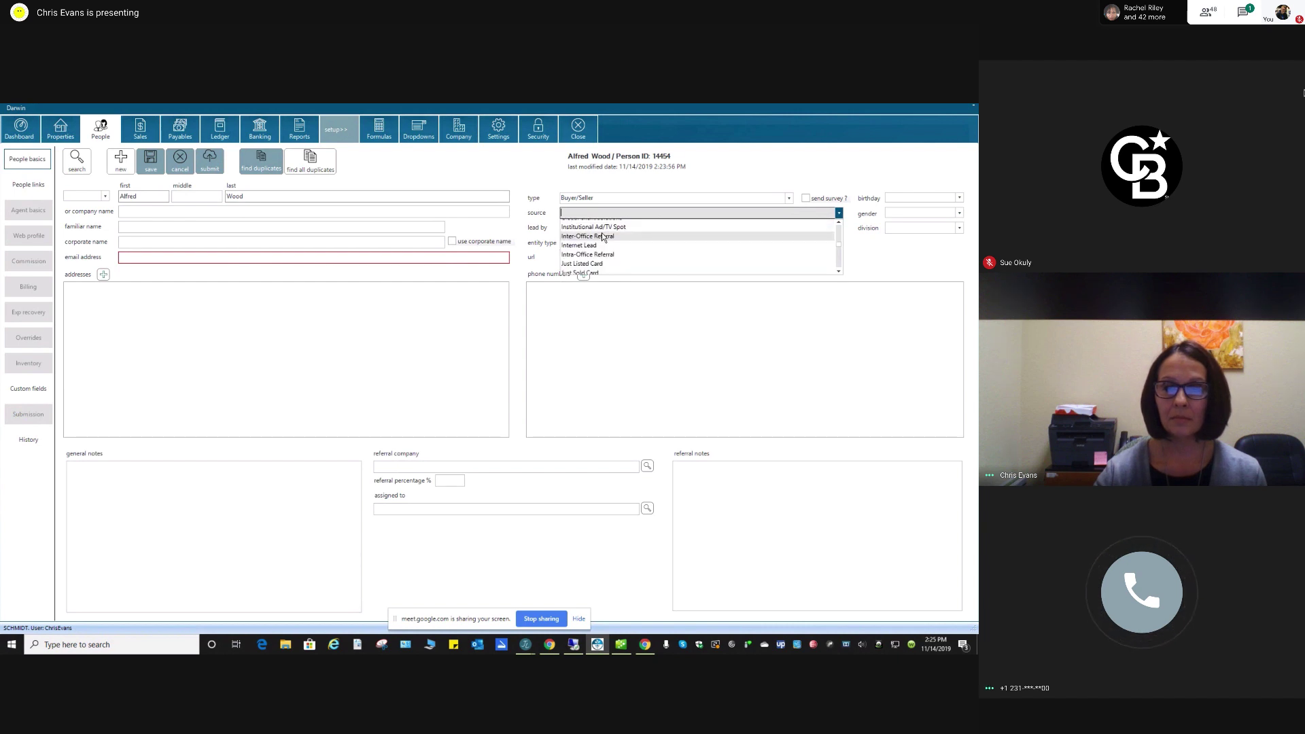
{"action": "scroll", "coordinate": [602, 235], "scroll_direction": "down", "scroll_amount": 2}
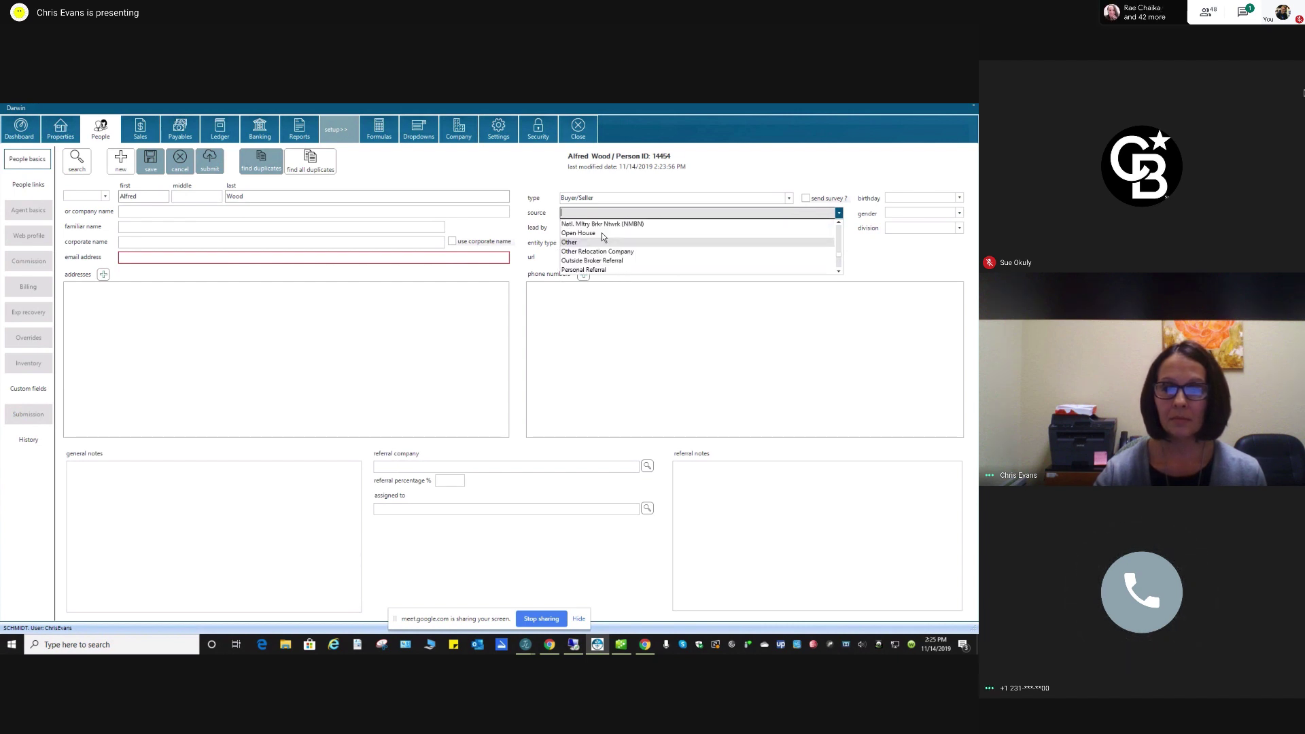
{"action": "left_click", "coordinate": [590, 243]}
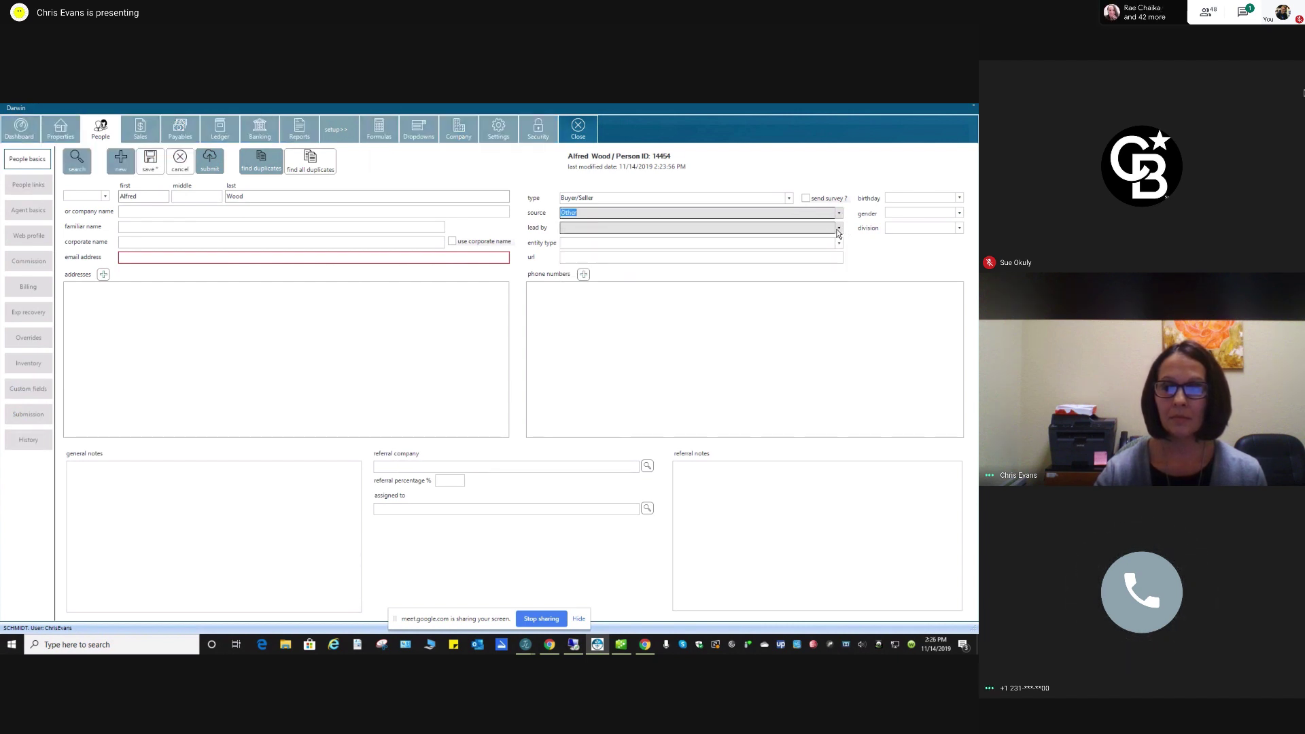
{"action": "left_click", "coordinate": [838, 227]}
{"action": "left_click", "coordinate": [601, 239]}
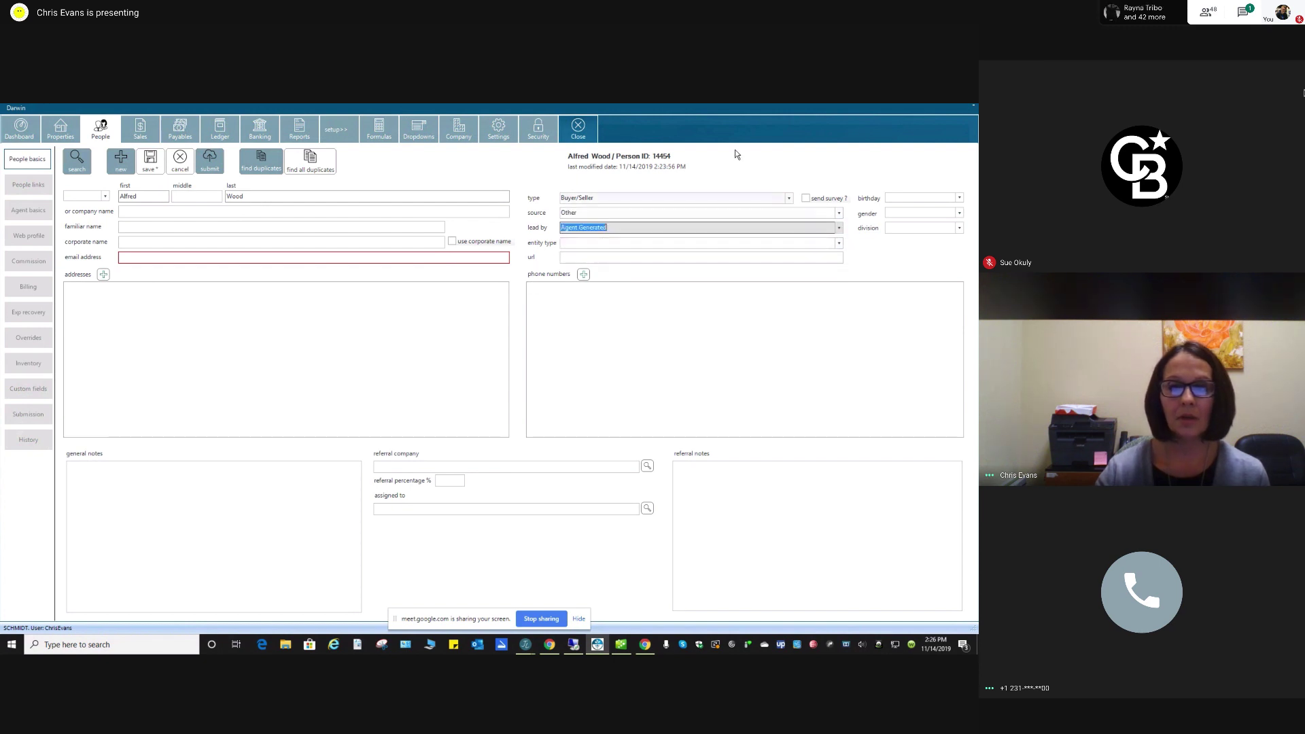
{"action": "left_click", "coordinate": [150, 161]}
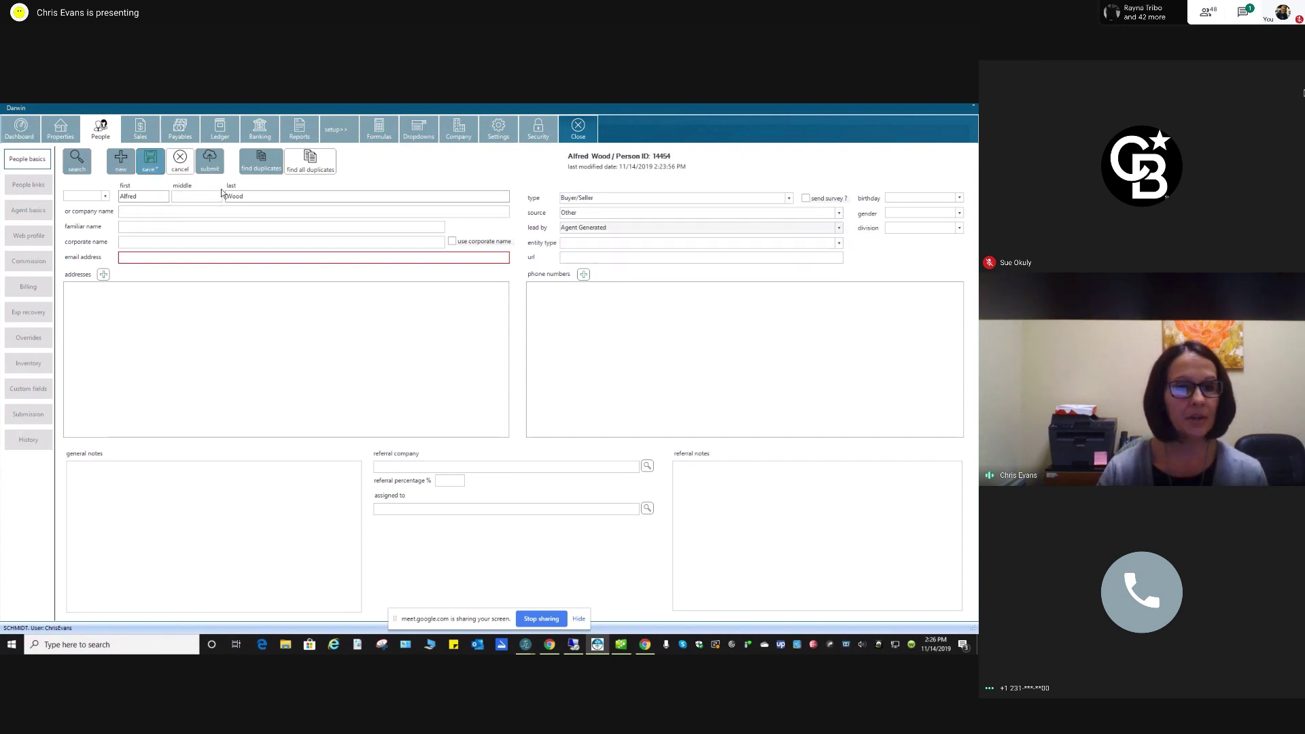
{"action": "left_click", "coordinate": [60, 131]}
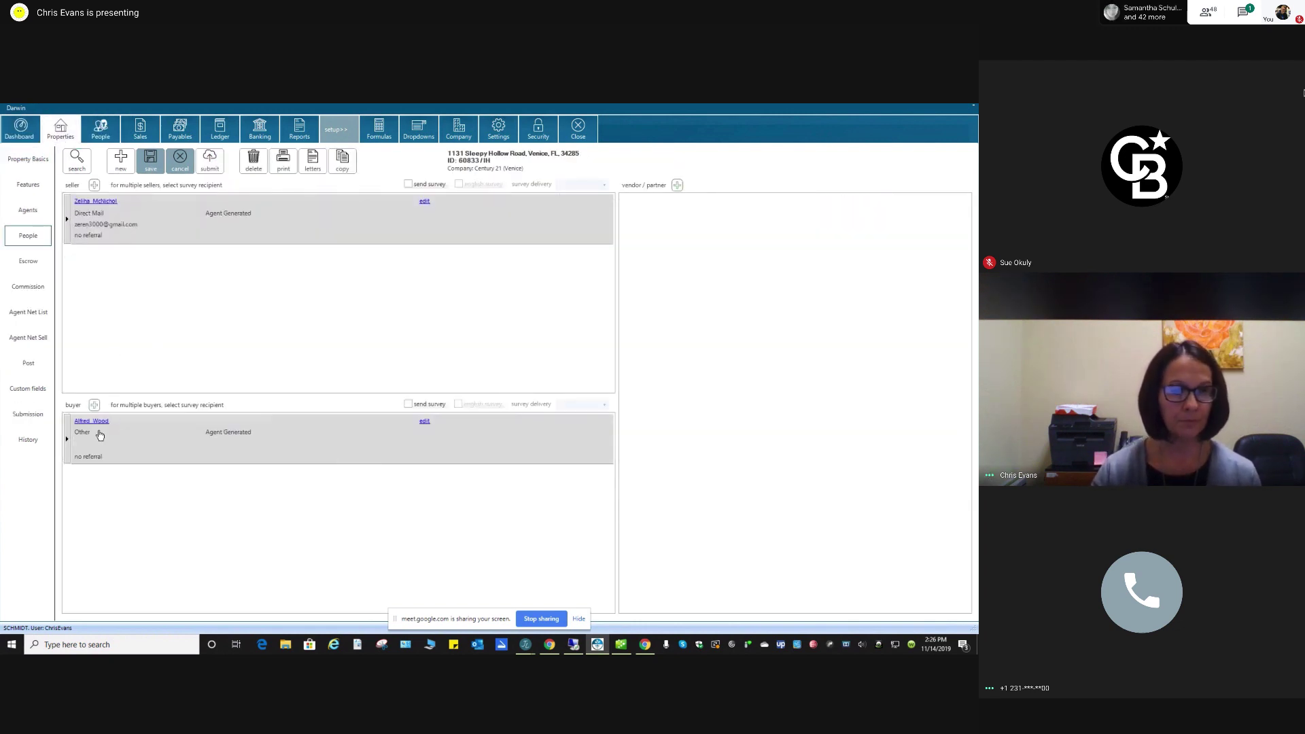
Step: Add the buyer's e-mail address to their contact record and save it
{"action": "left_click", "coordinate": [102, 422]}
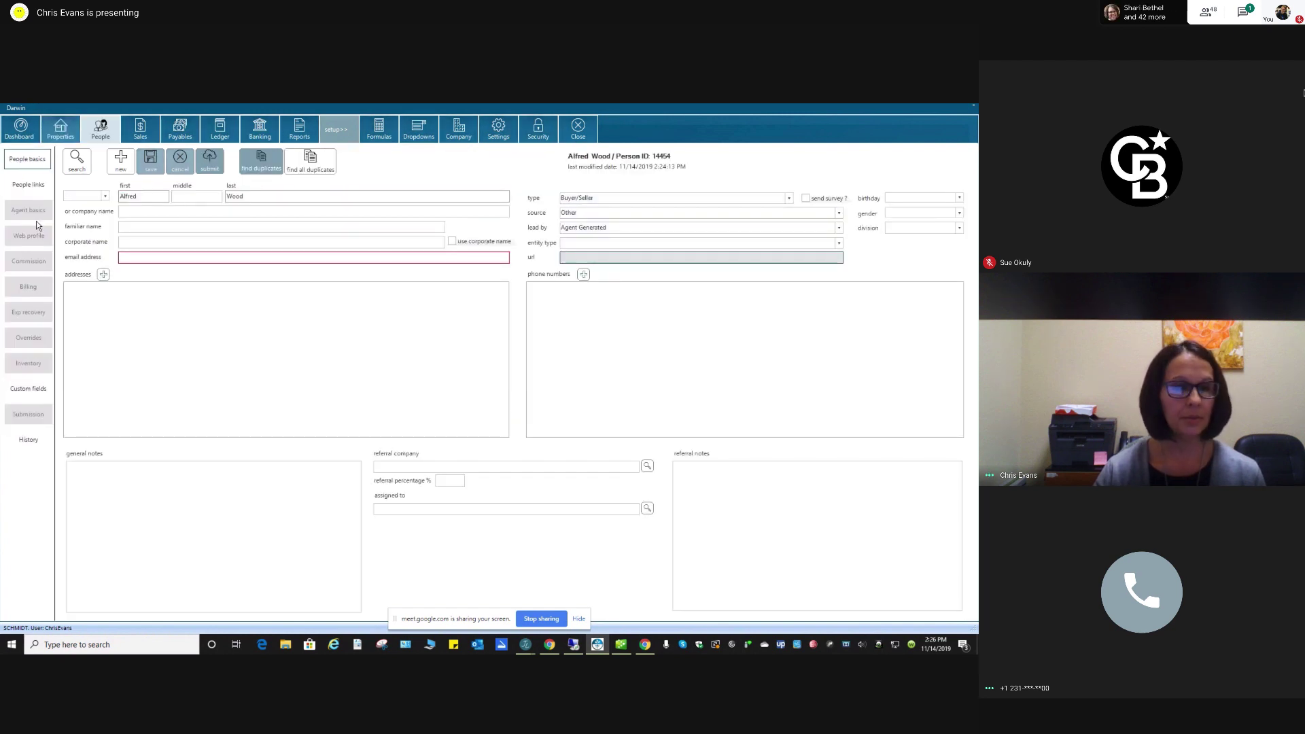
{"action": "left_click", "coordinate": [129, 258]}
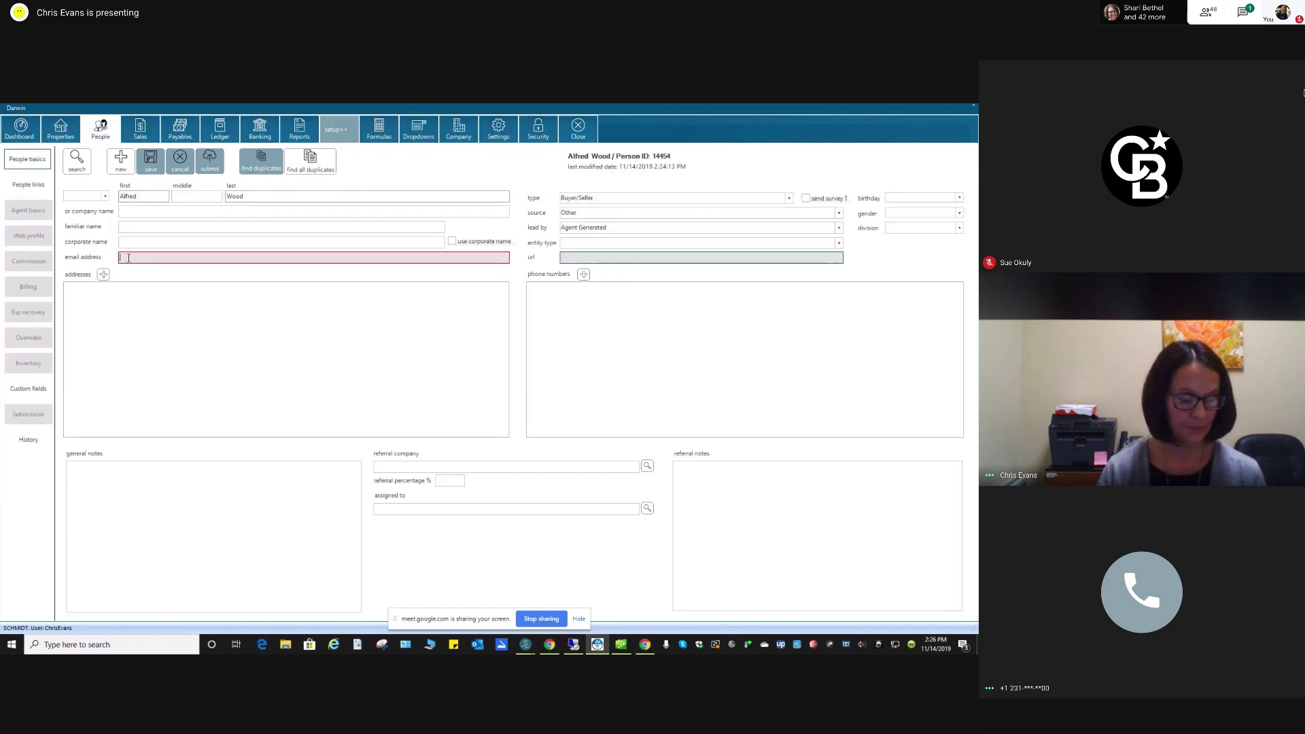
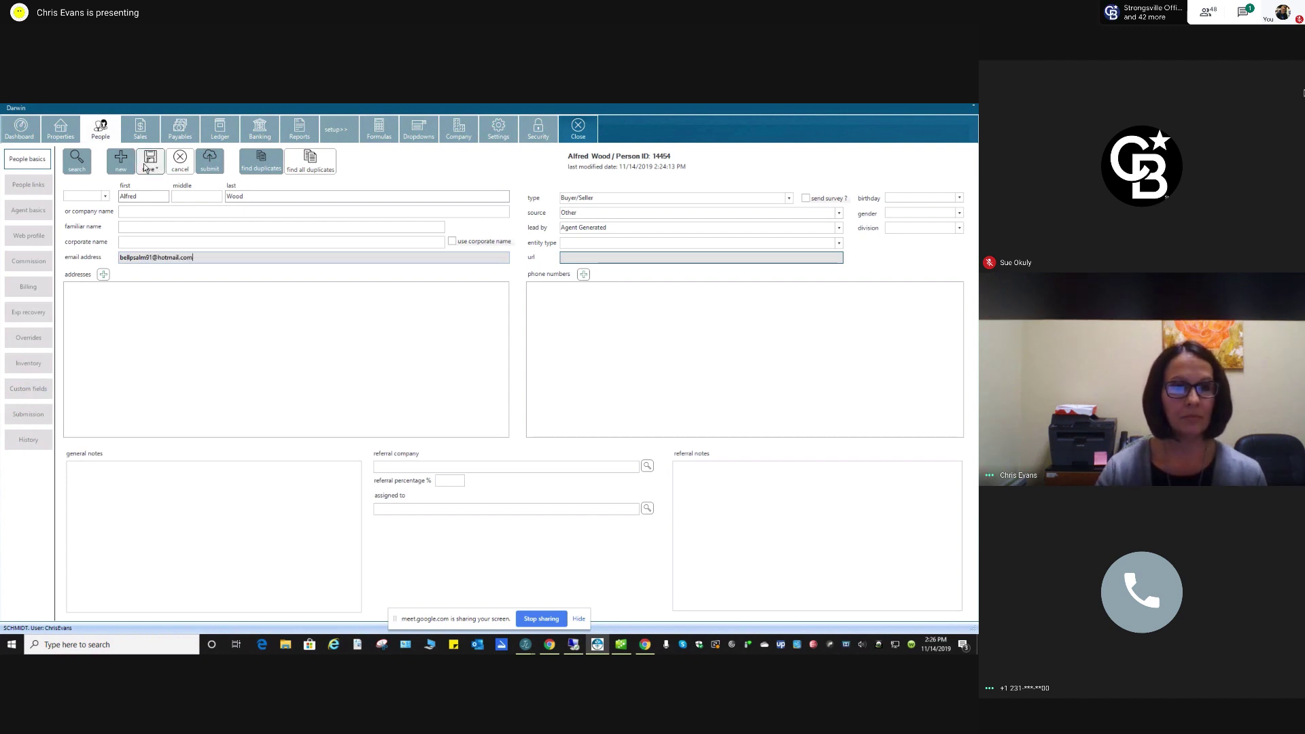
{"action": "left_click", "coordinate": [155, 163]}
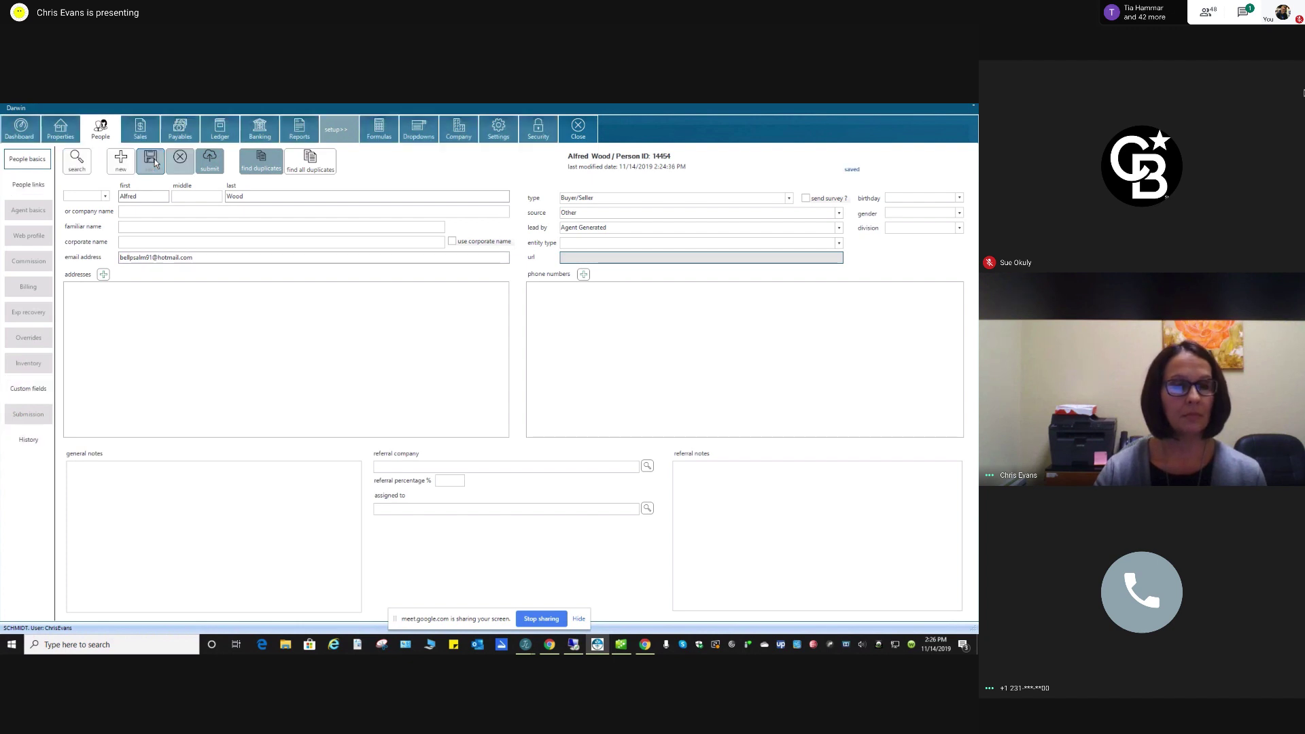
{"action": "left_click", "coordinate": [61, 129]}
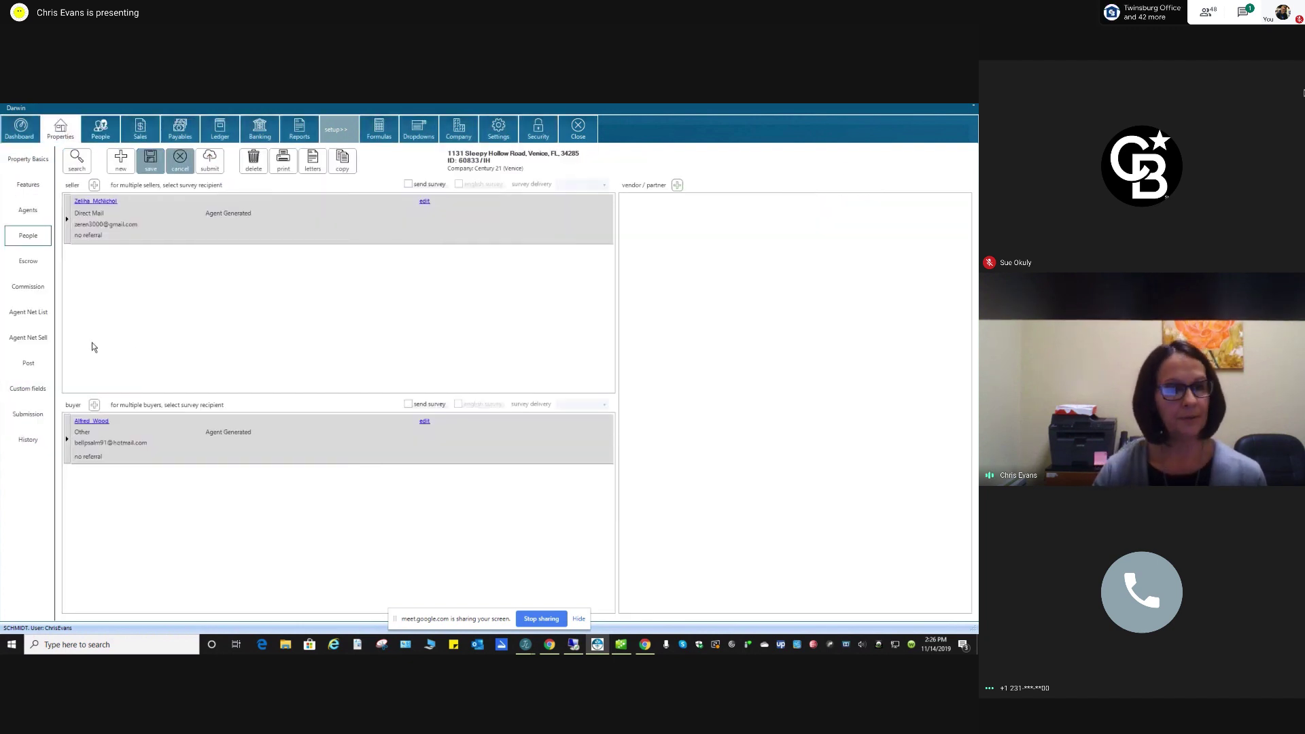
Step: On the Commission page, set the listing commission to 2.5% with a $295.00 trans fee
{"action": "left_click", "coordinate": [29, 263]}
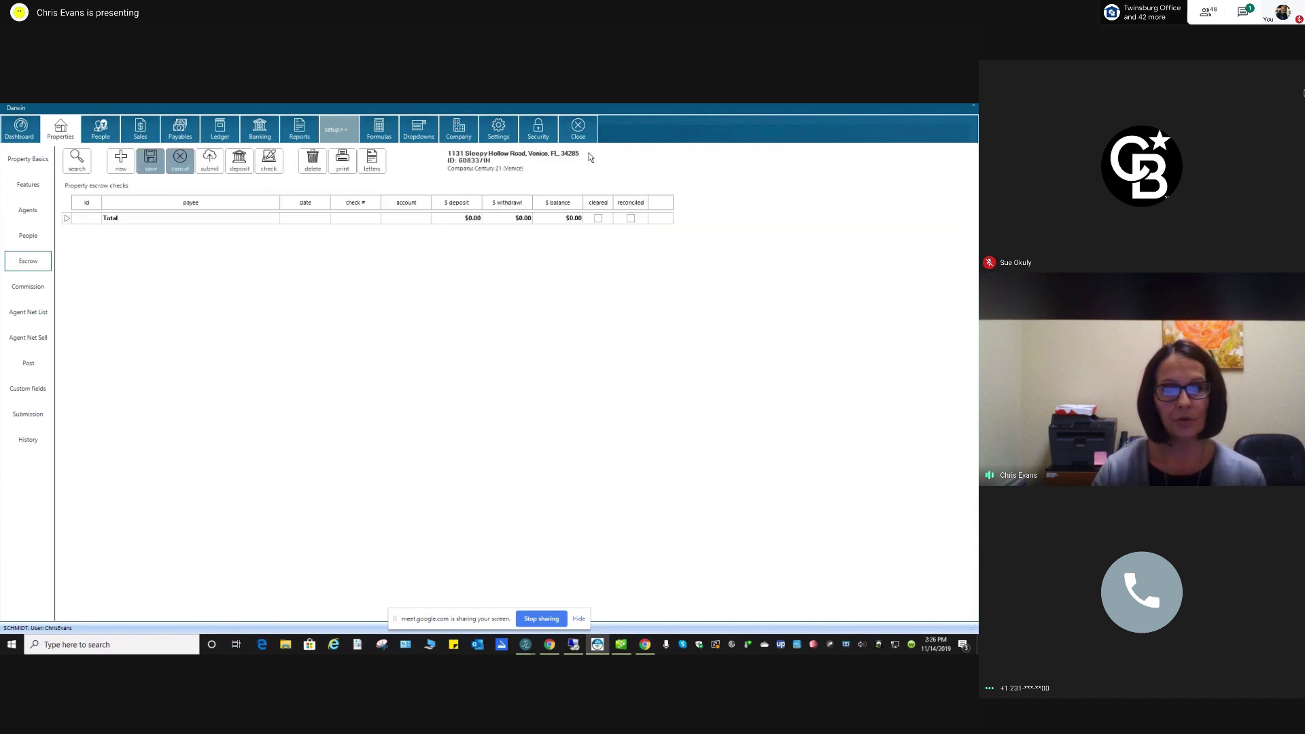
{"action": "left_click", "coordinate": [23, 292]}
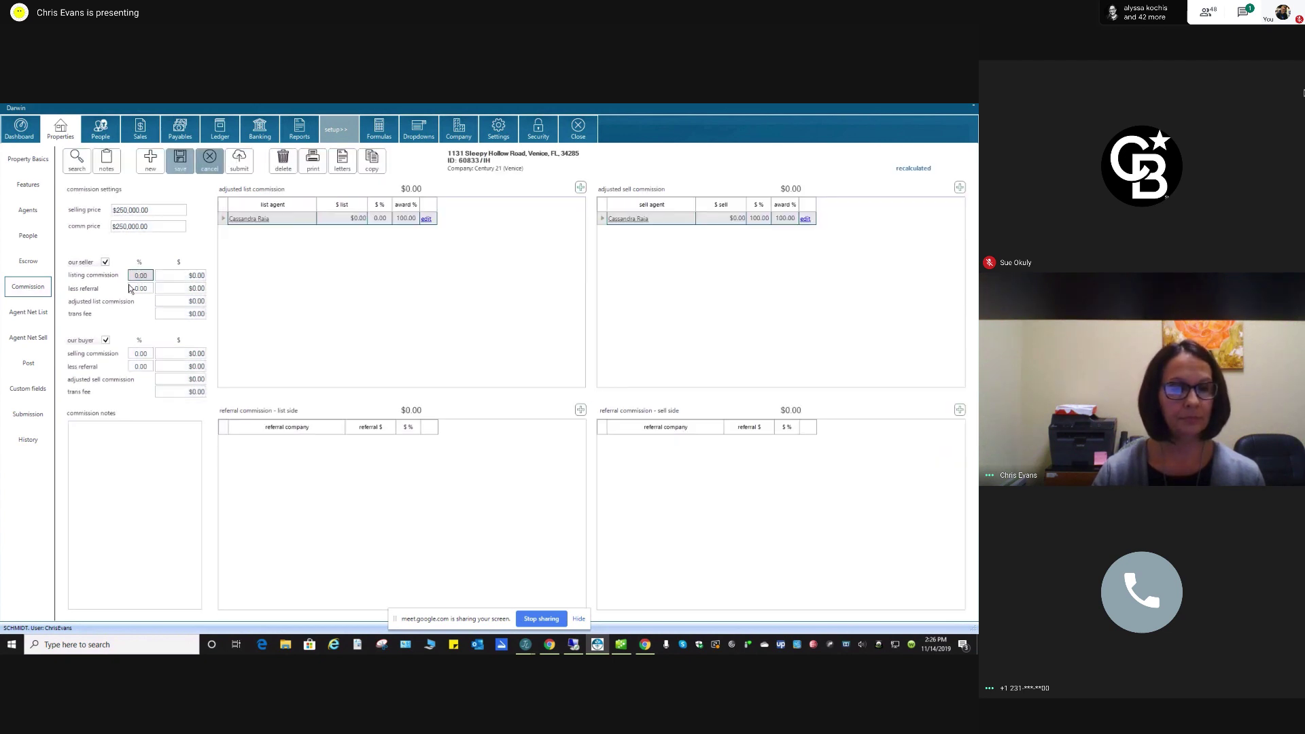
{"action": "left_click", "coordinate": [134, 274]}
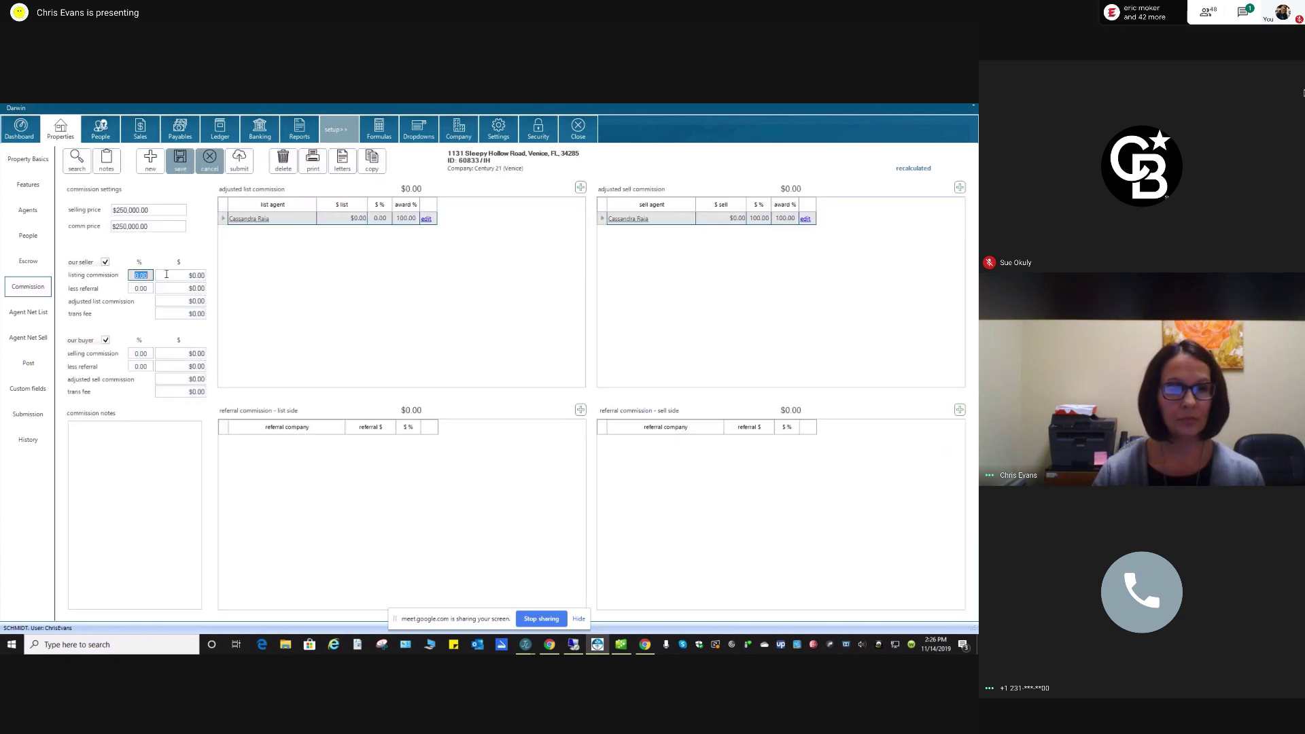
{"action": "type", "text": "2"}
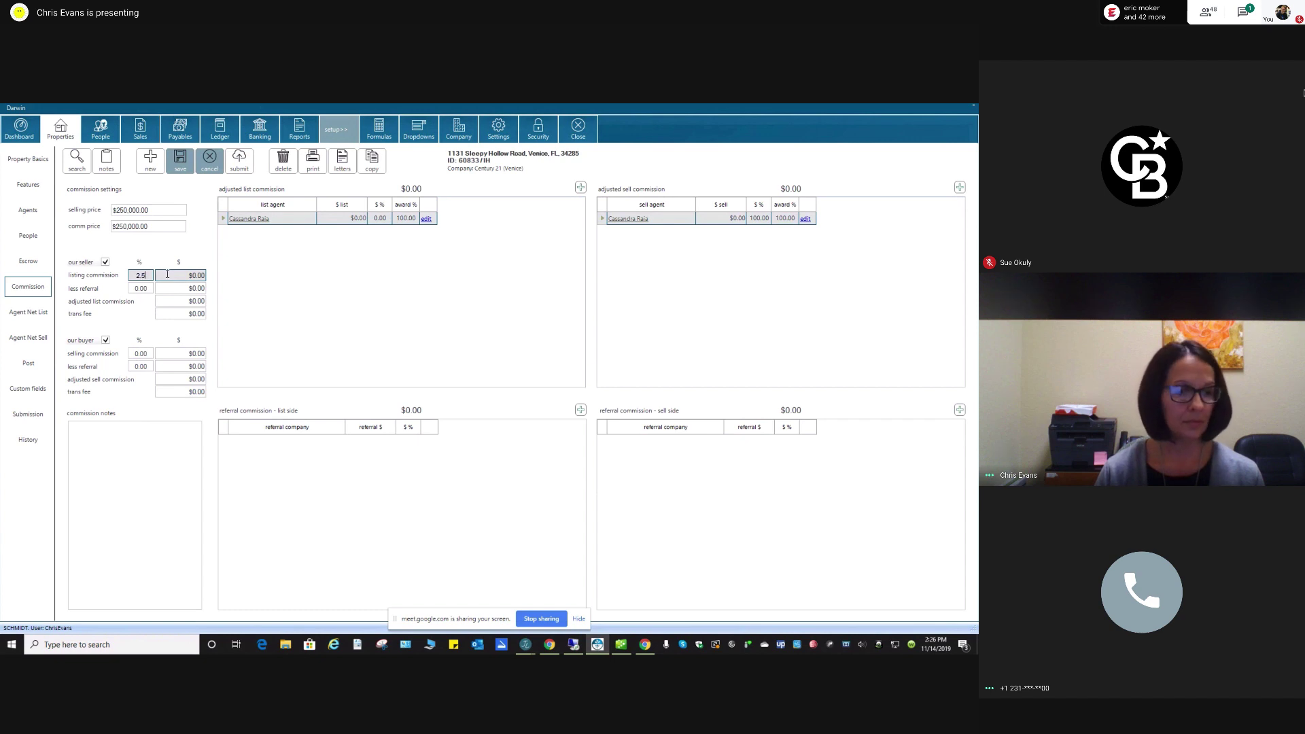
{"action": "type", "text": ".5"}
{"action": "key", "text": "Tab"}
{"action": "key", "text": "Tab"}
{"action": "key", "text": "Tab"}
{"action": "type", "text": "2"}
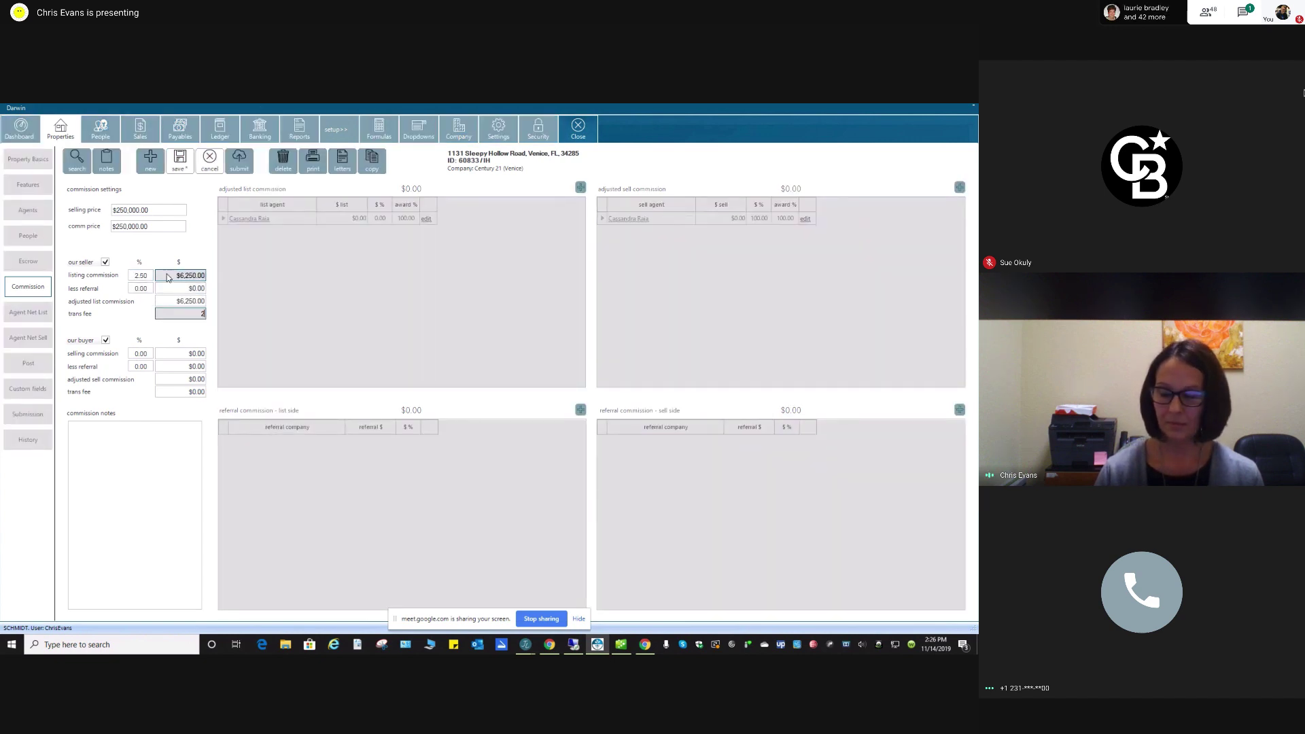
{"action": "key", "text": "Tab"}
{"action": "key", "text": "Tab"}
{"action": "key", "text": "Tab"}
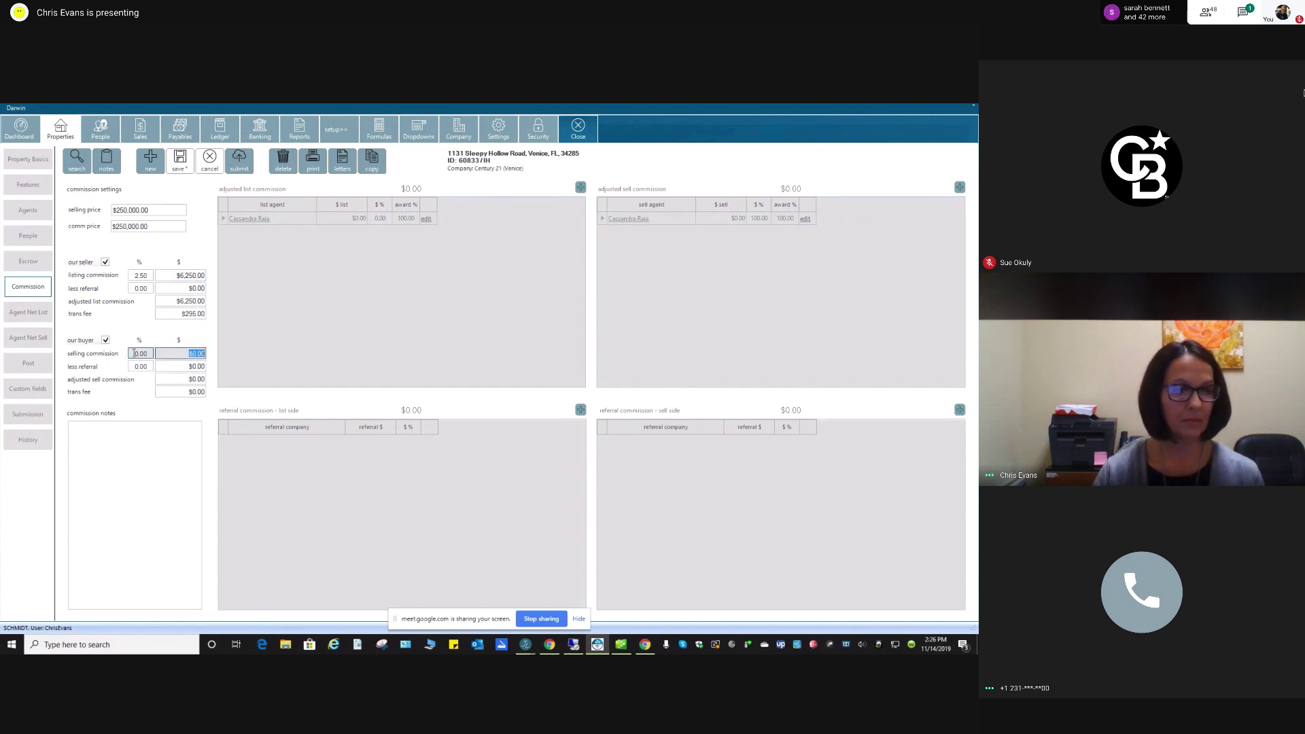
Step: Set the selling commission to 2.5% with a $99.00 trans fee and save
{"action": "left_click", "coordinate": [135, 353]}
{"action": "type", "text": "2.5"}
{"action": "key", "text": "Tab"}
{"action": "key", "text": "Tab"}
{"action": "key", "text": "Tab"}
{"action": "key", "text": "Tab"}
{"action": "key", "text": "Tab"}
{"action": "type", "text": "99"}
{"action": "key", "text": "Tab"}
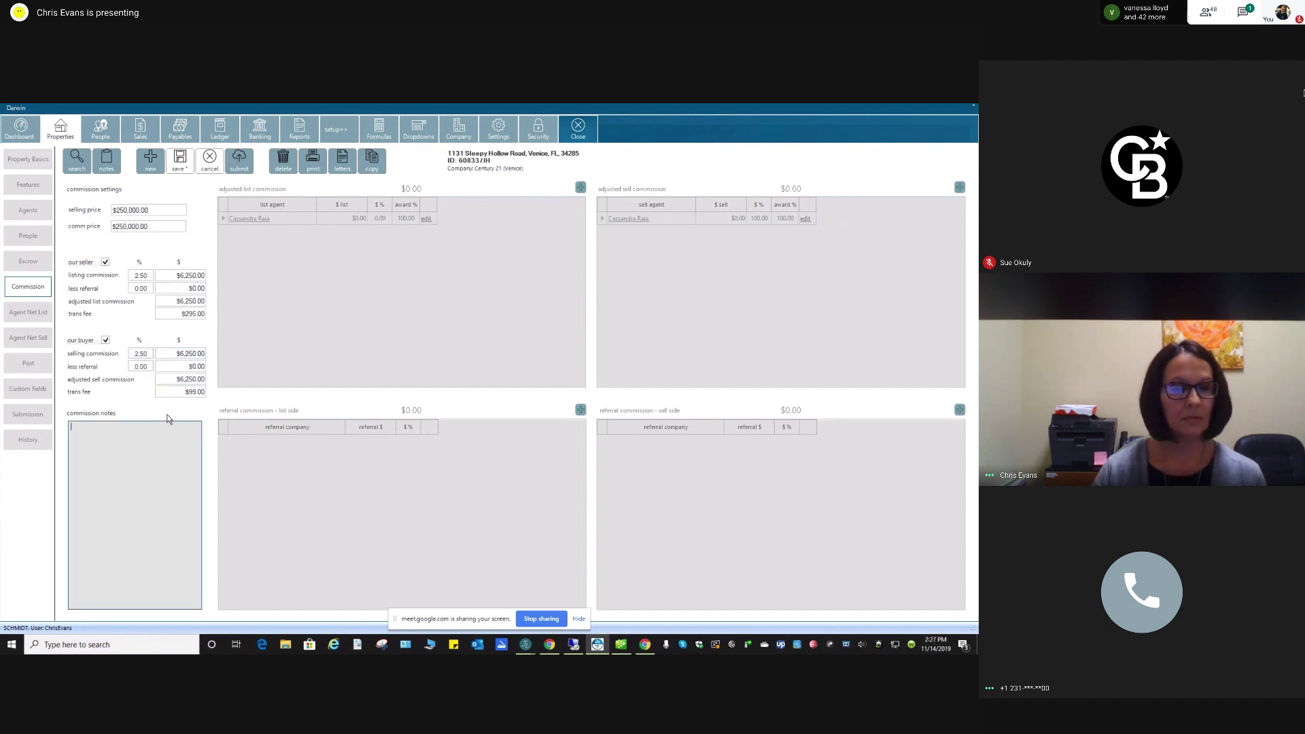
{"action": "left_click", "coordinate": [179, 160]}
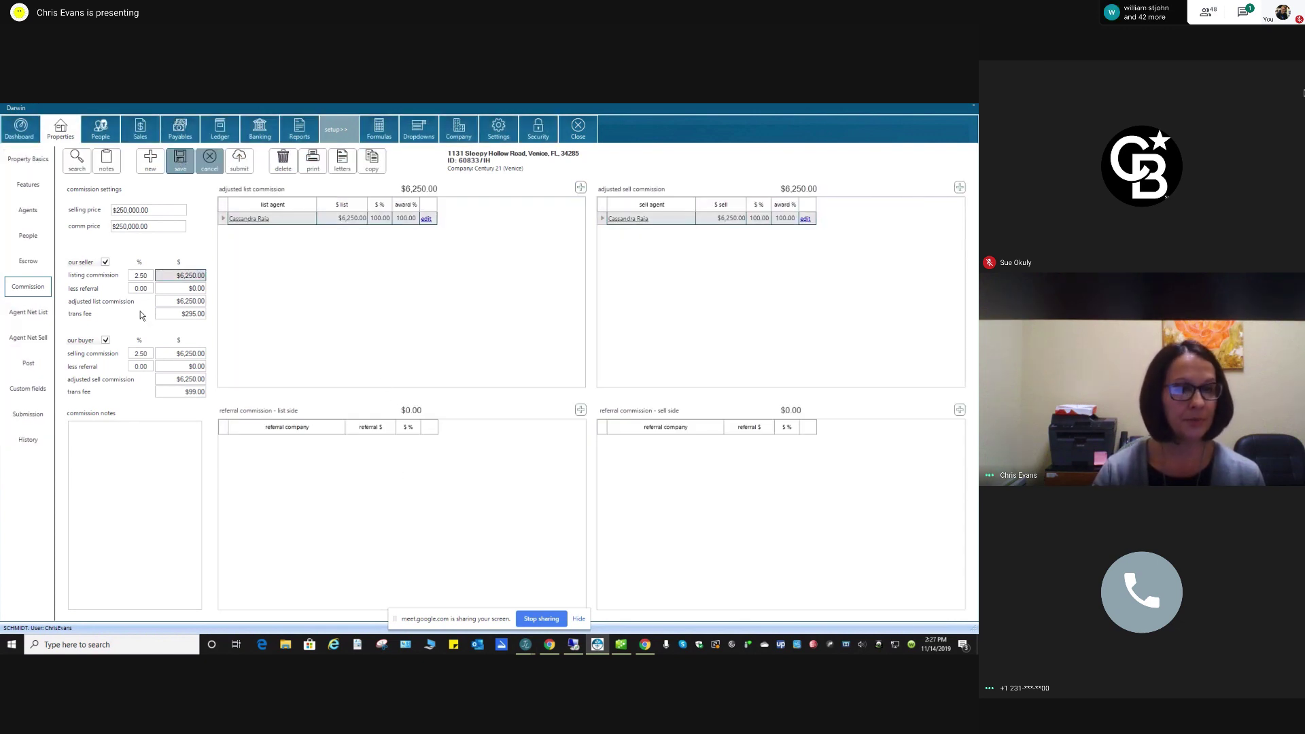
Step: Review the Agent Net List and Agent Net Sell sheets ($5,875.00 net each), then show the Post page
{"action": "left_click", "coordinate": [31, 313]}
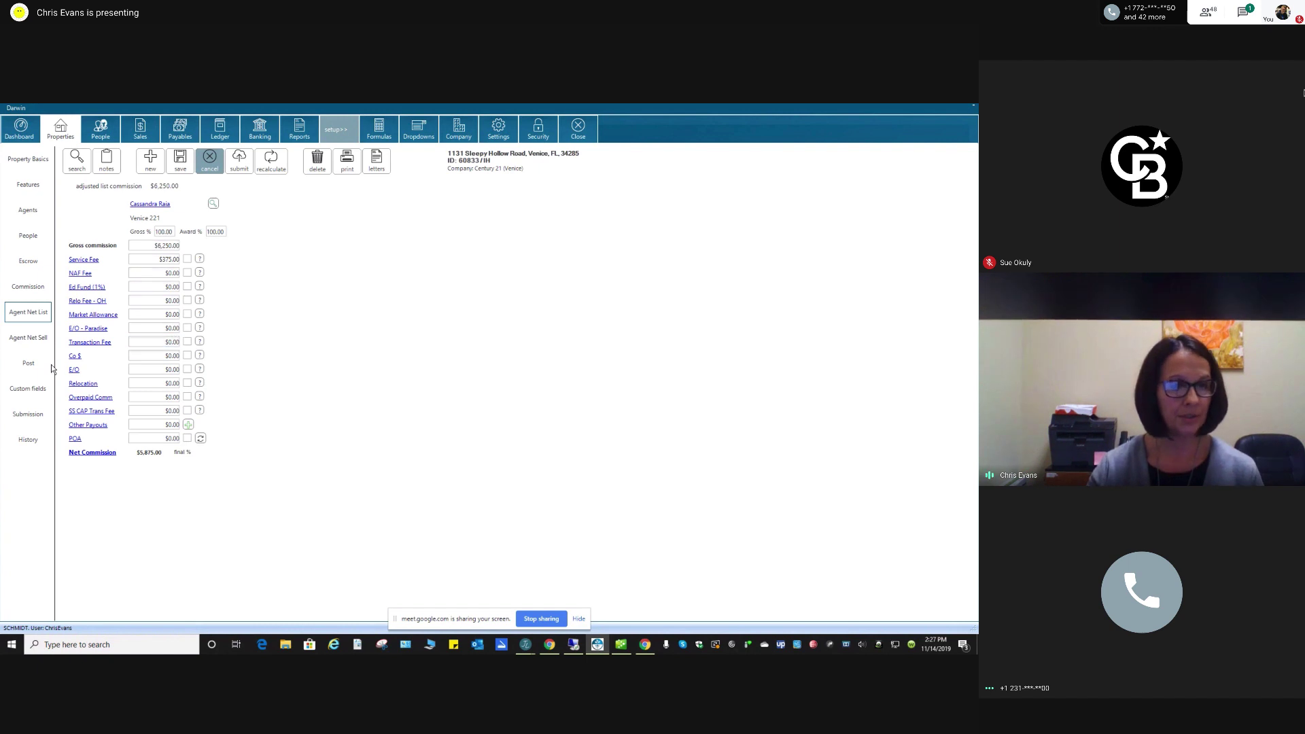
{"action": "left_click", "coordinate": [42, 343]}
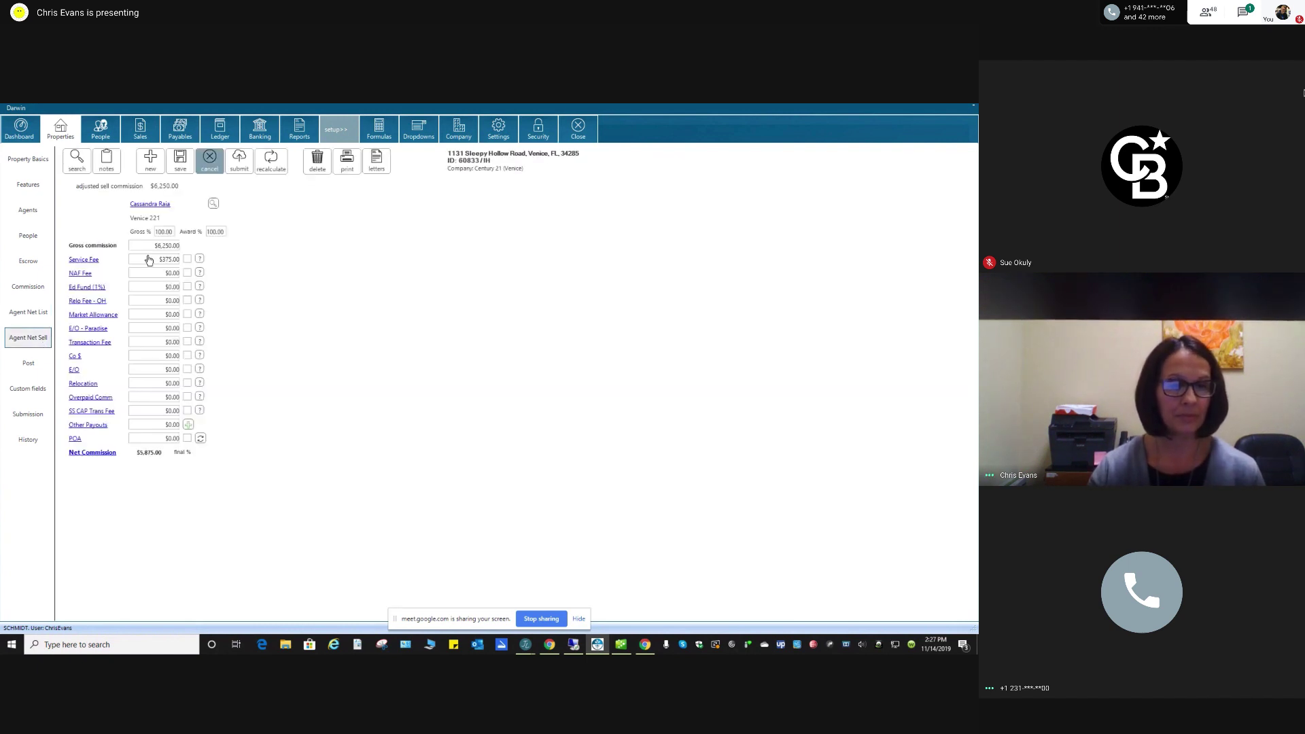
{"action": "left_click", "coordinate": [31, 367]}
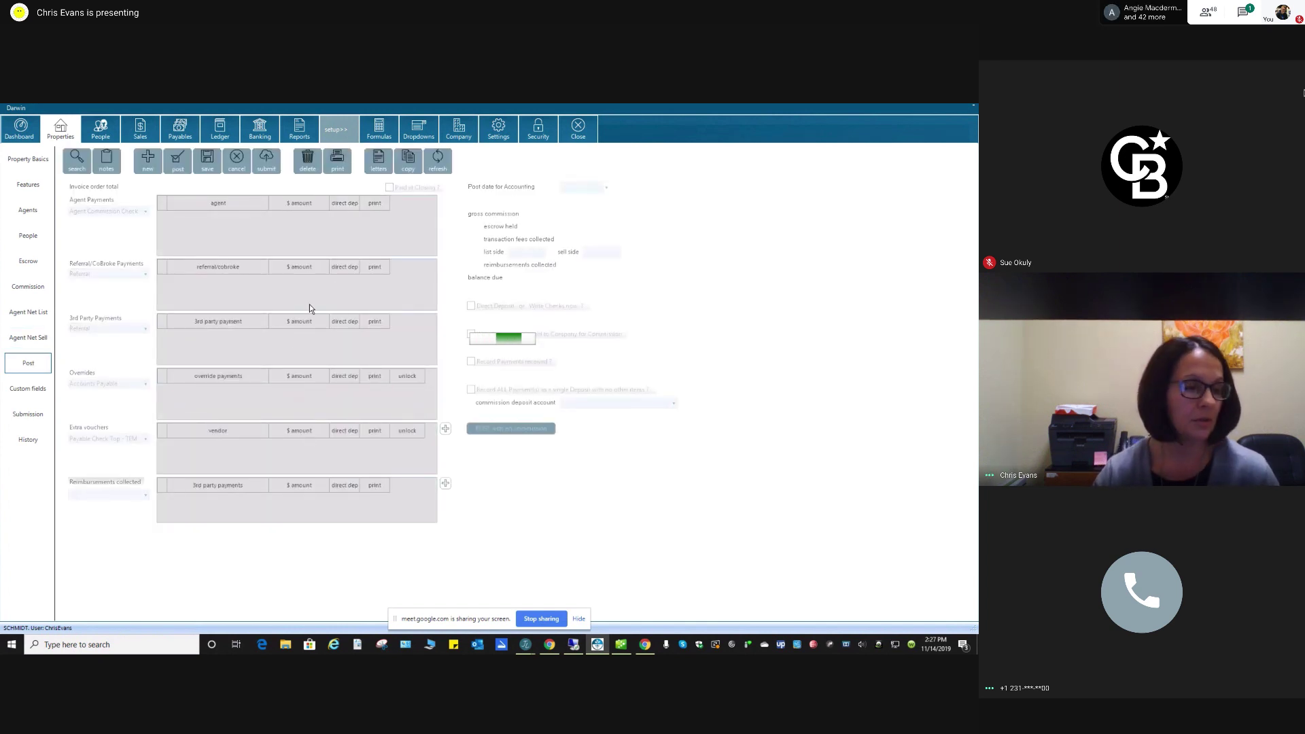
{"action": "double_click", "coordinate": [314, 230]}
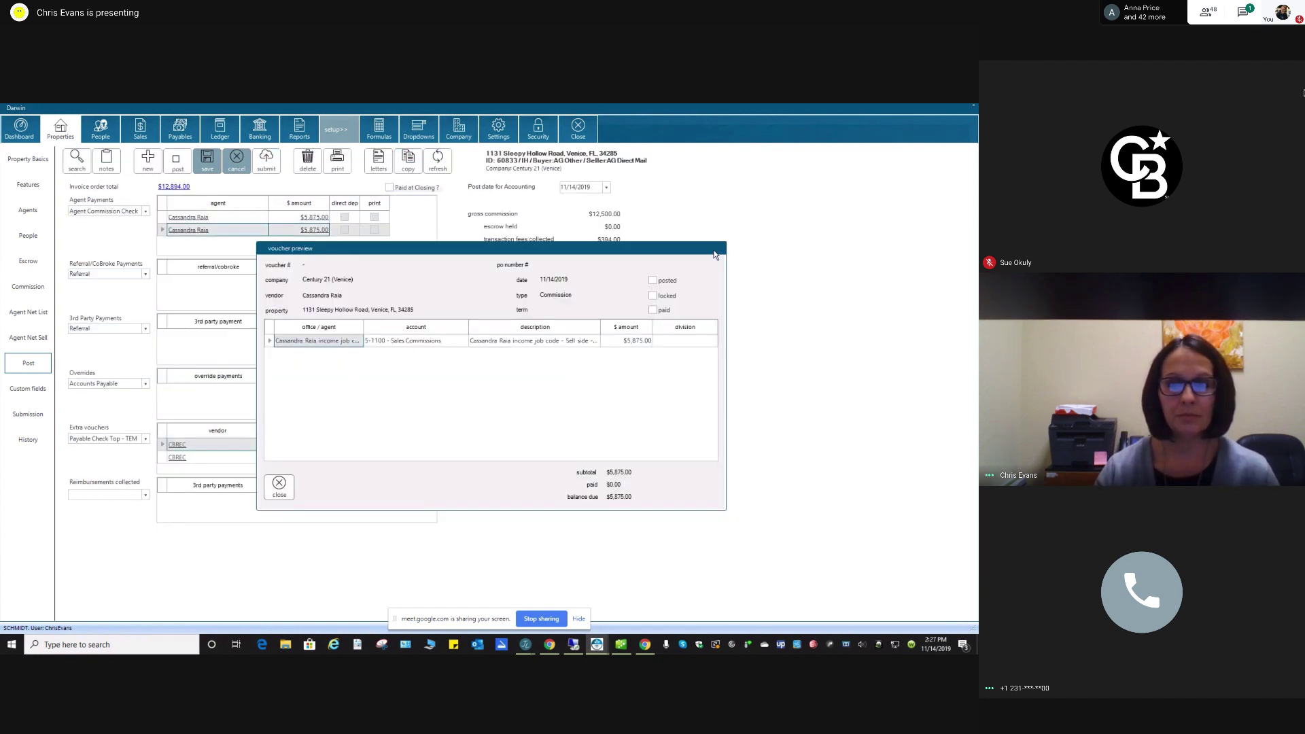
{"action": "left_click", "coordinate": [284, 486]}
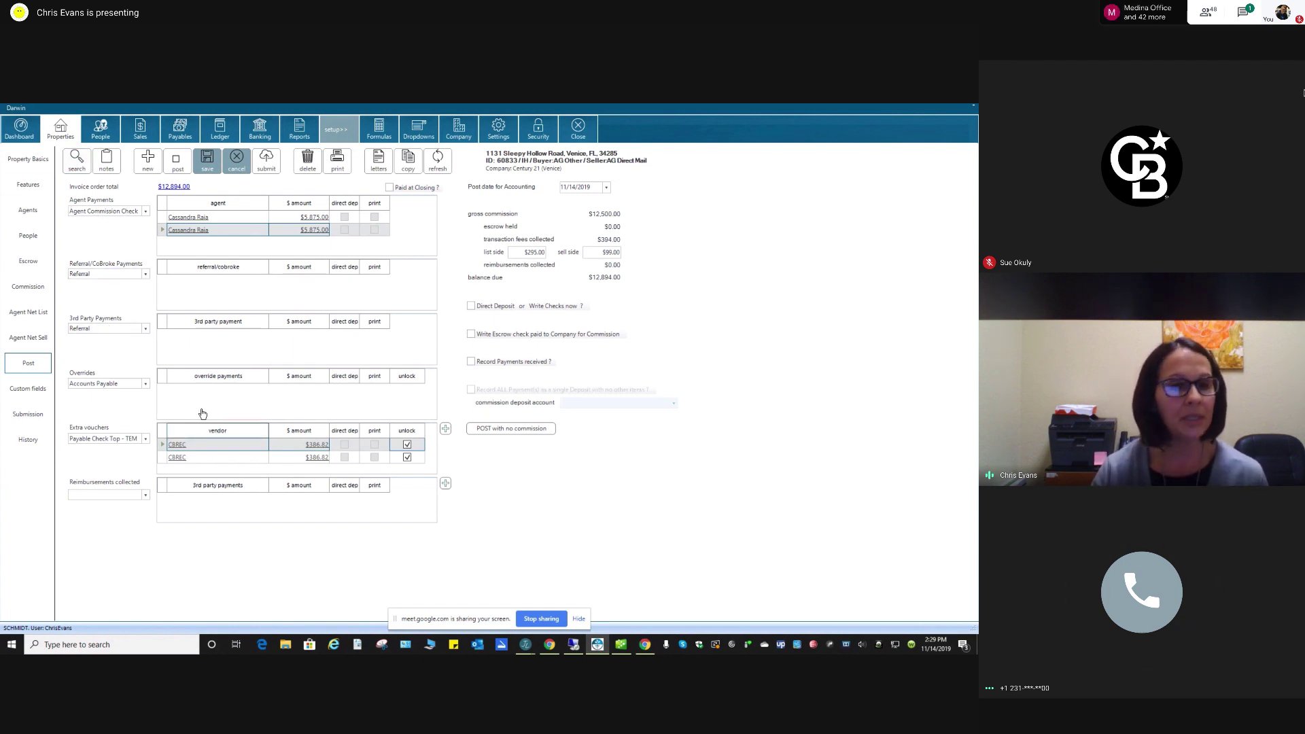
Step: Start a new property for CB Sunstar with type code Residential (R) and accounting code Residential Sale
{"action": "left_click", "coordinate": [145, 168]}
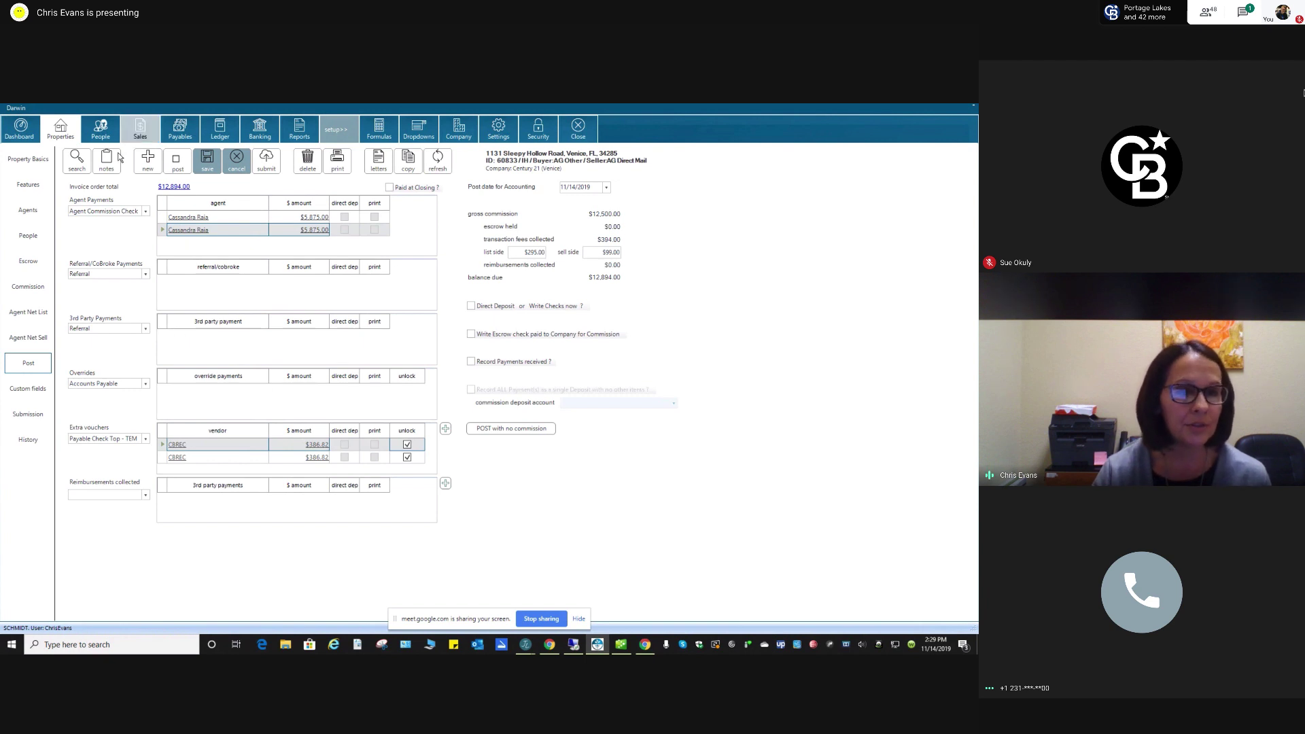
{"action": "left_click", "coordinate": [148, 163]}
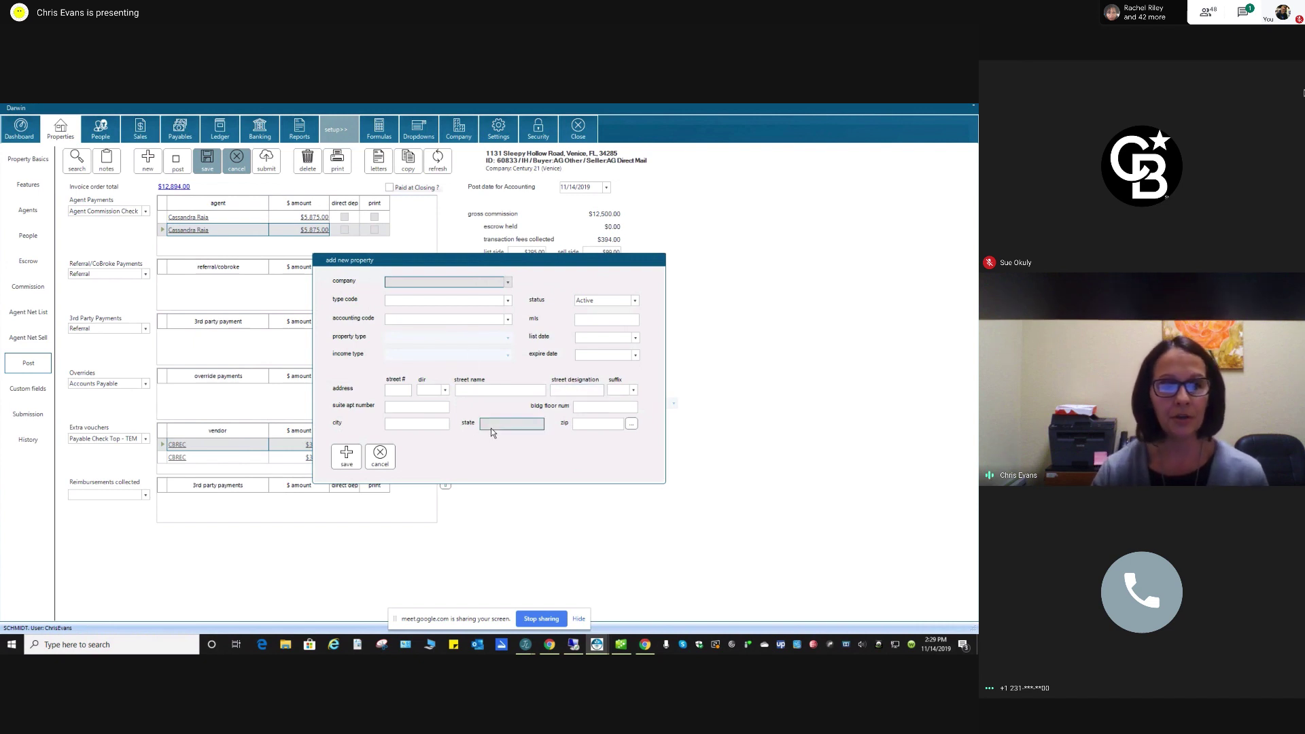
{"action": "left_click", "coordinate": [508, 282]}
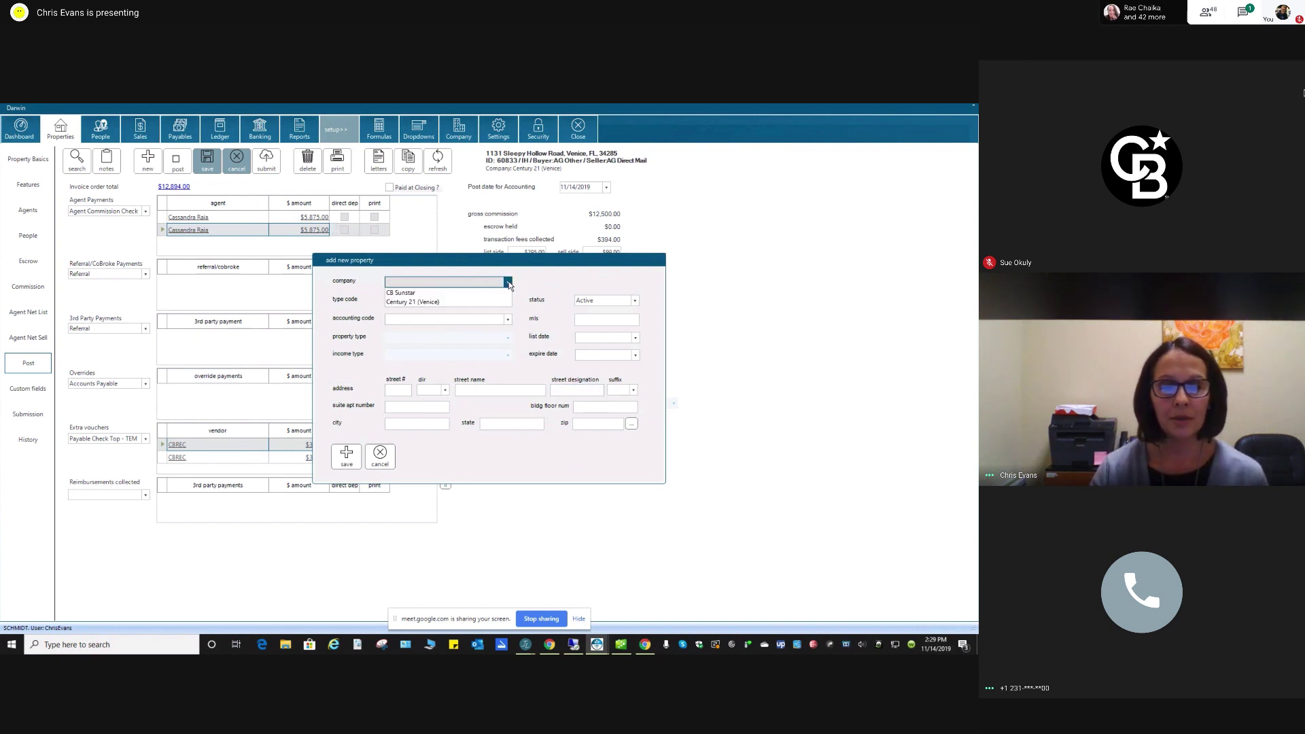
{"action": "left_click", "coordinate": [411, 294]}
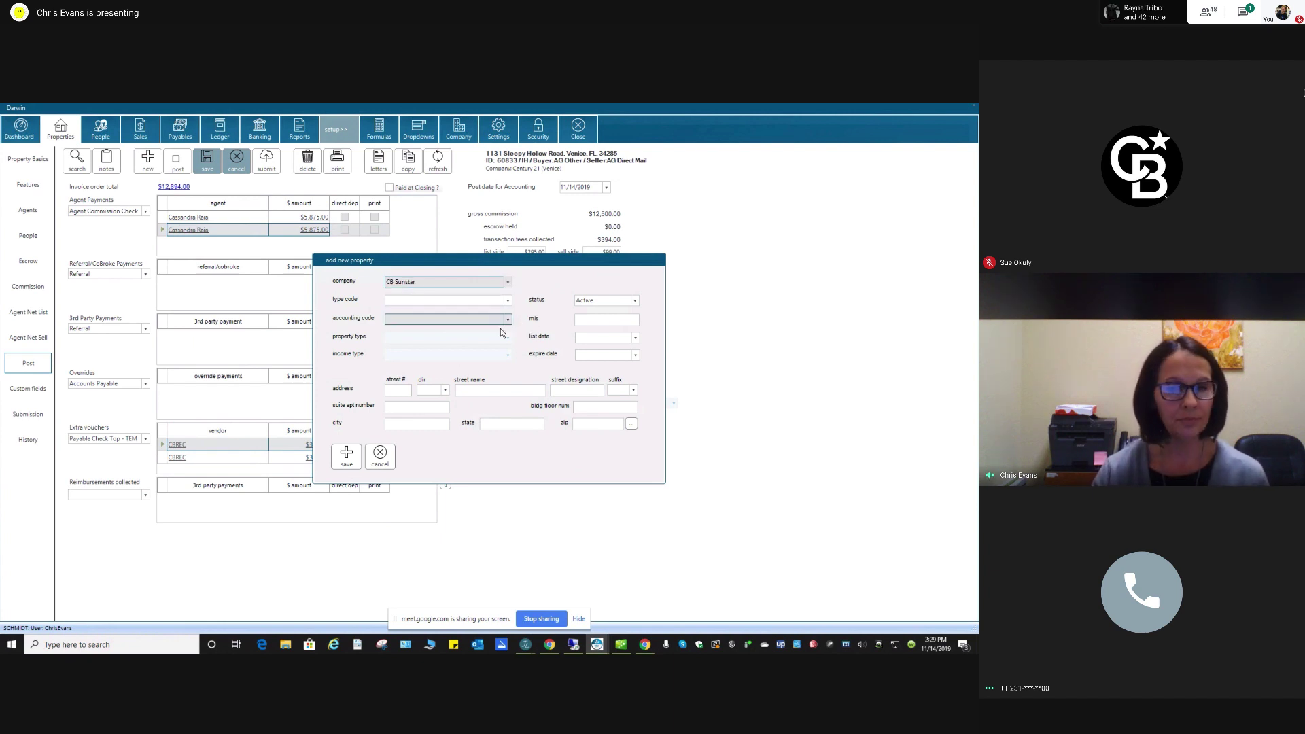
{"action": "left_click", "coordinate": [507, 301]}
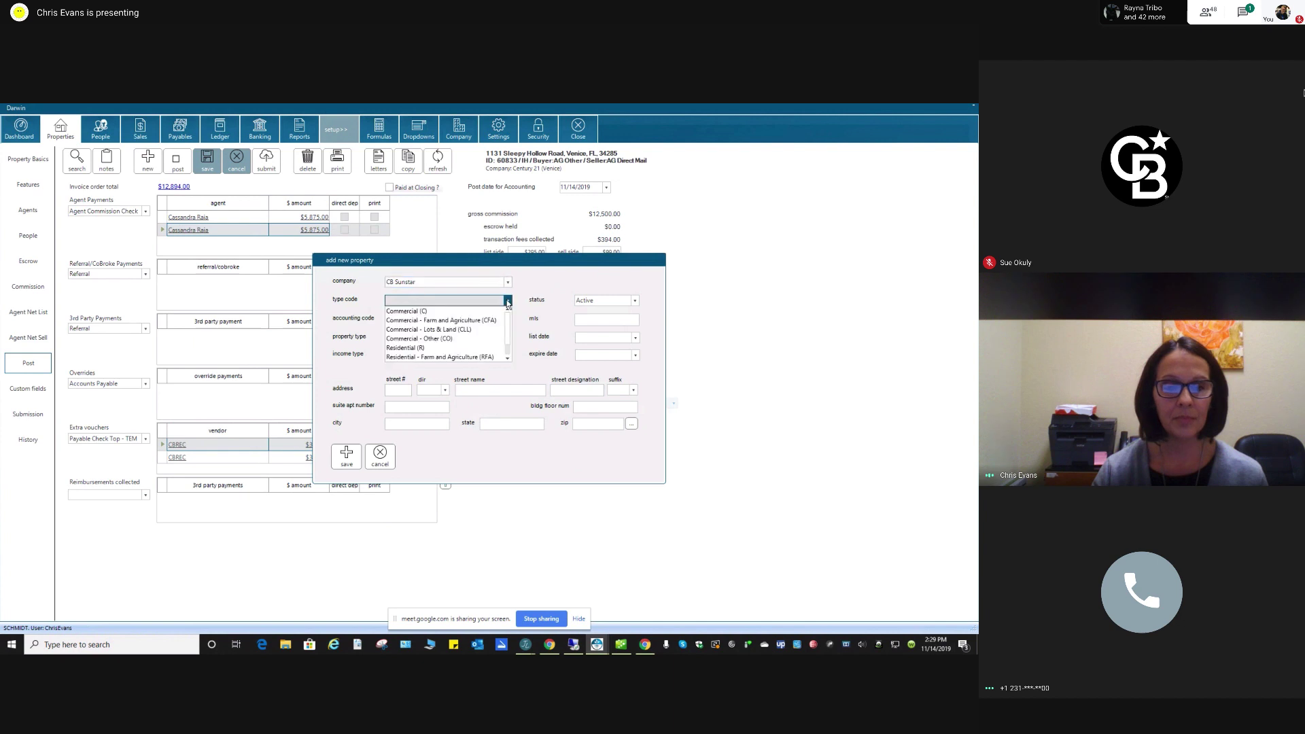
{"action": "left_click", "coordinate": [417, 348]}
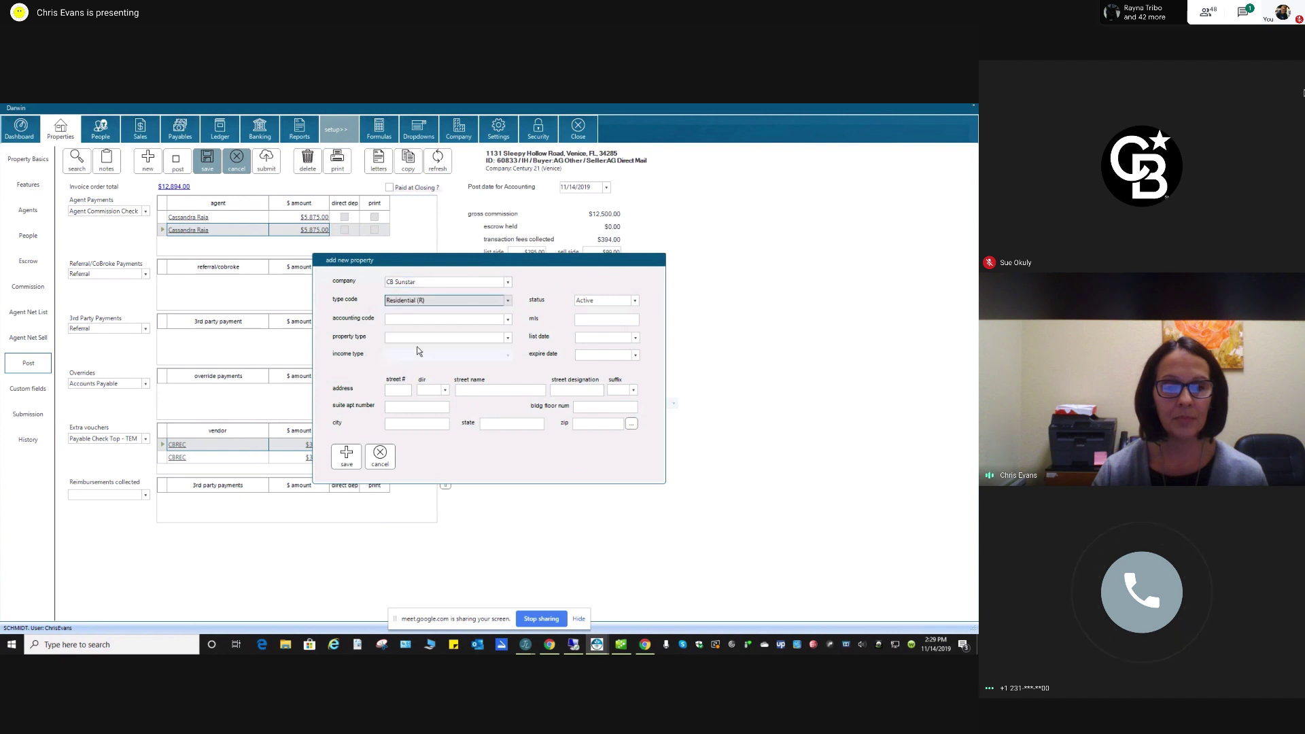
{"action": "left_click", "coordinate": [508, 319]}
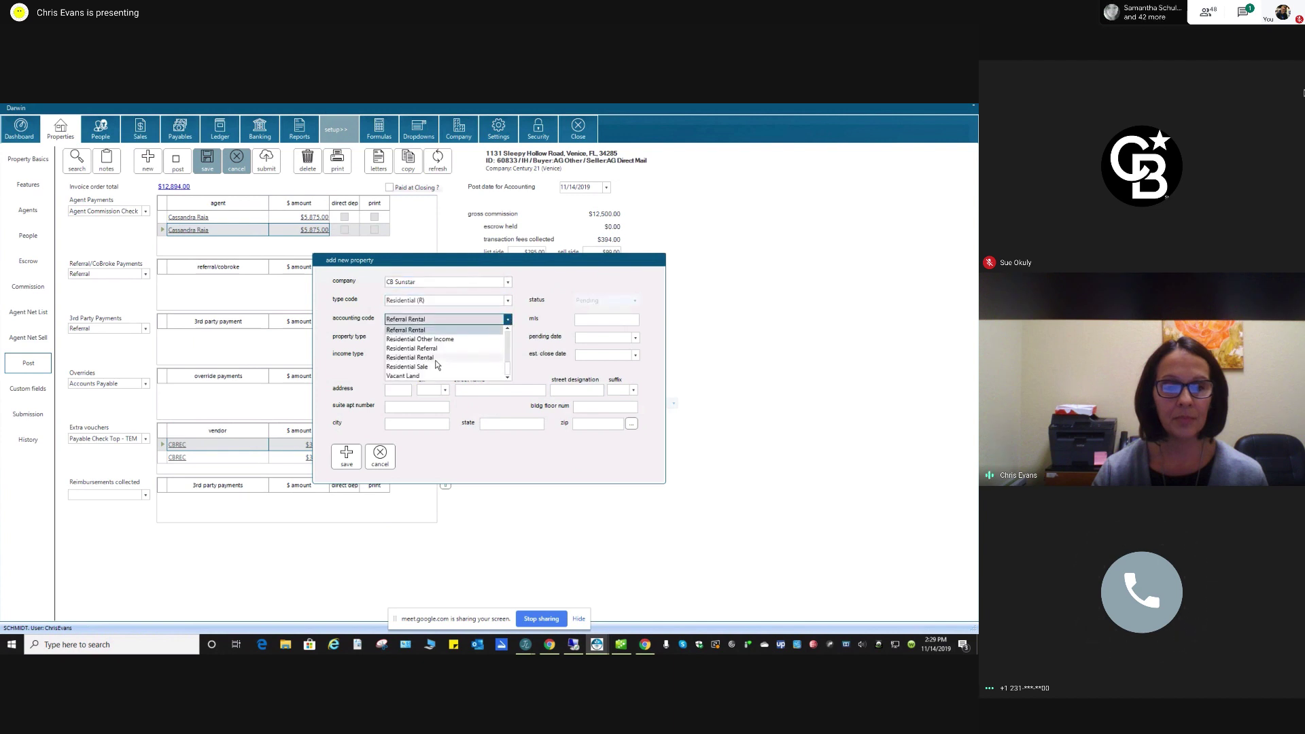
{"action": "left_click", "coordinate": [427, 367]}
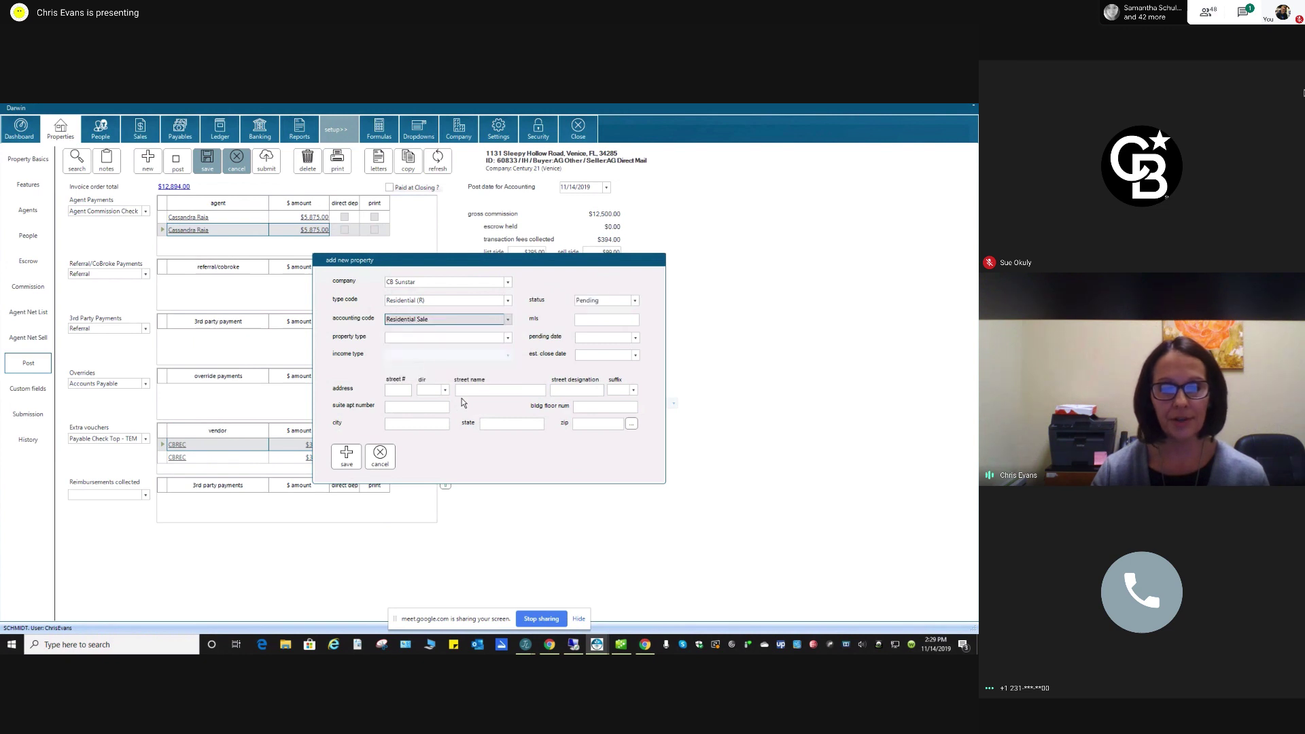
Step: Choose Single Family Detached as the property type, leaving status Pending
{"action": "left_click", "coordinate": [507, 338]}
{"action": "type", "text": "si"}
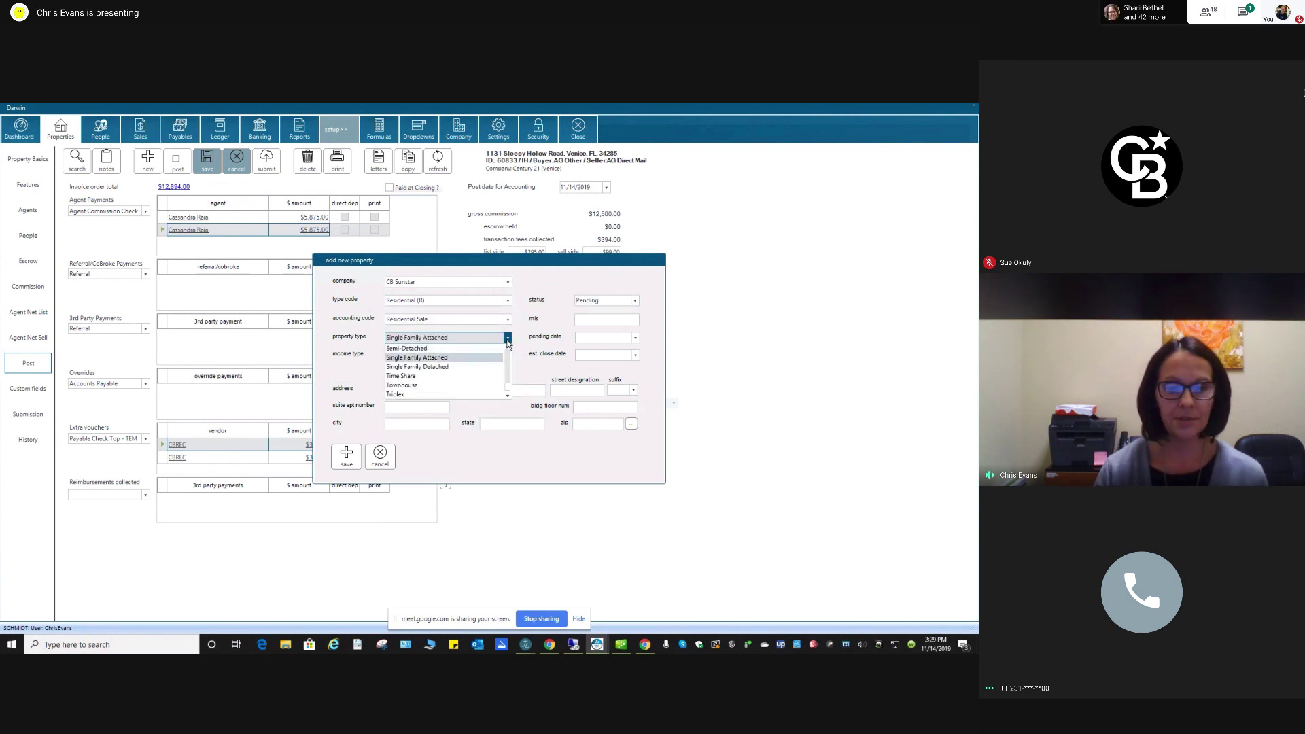
{"action": "left_click", "coordinate": [443, 367]}
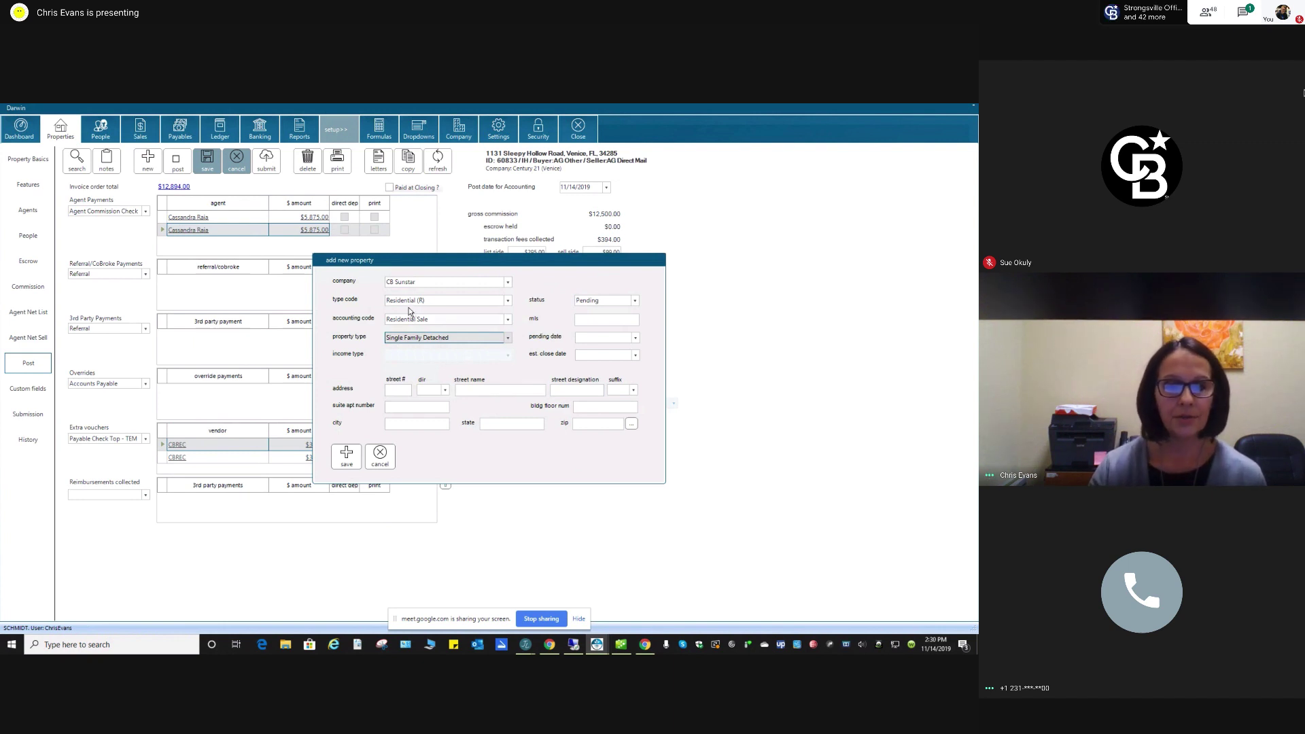
{"action": "left_click", "coordinate": [400, 282]}
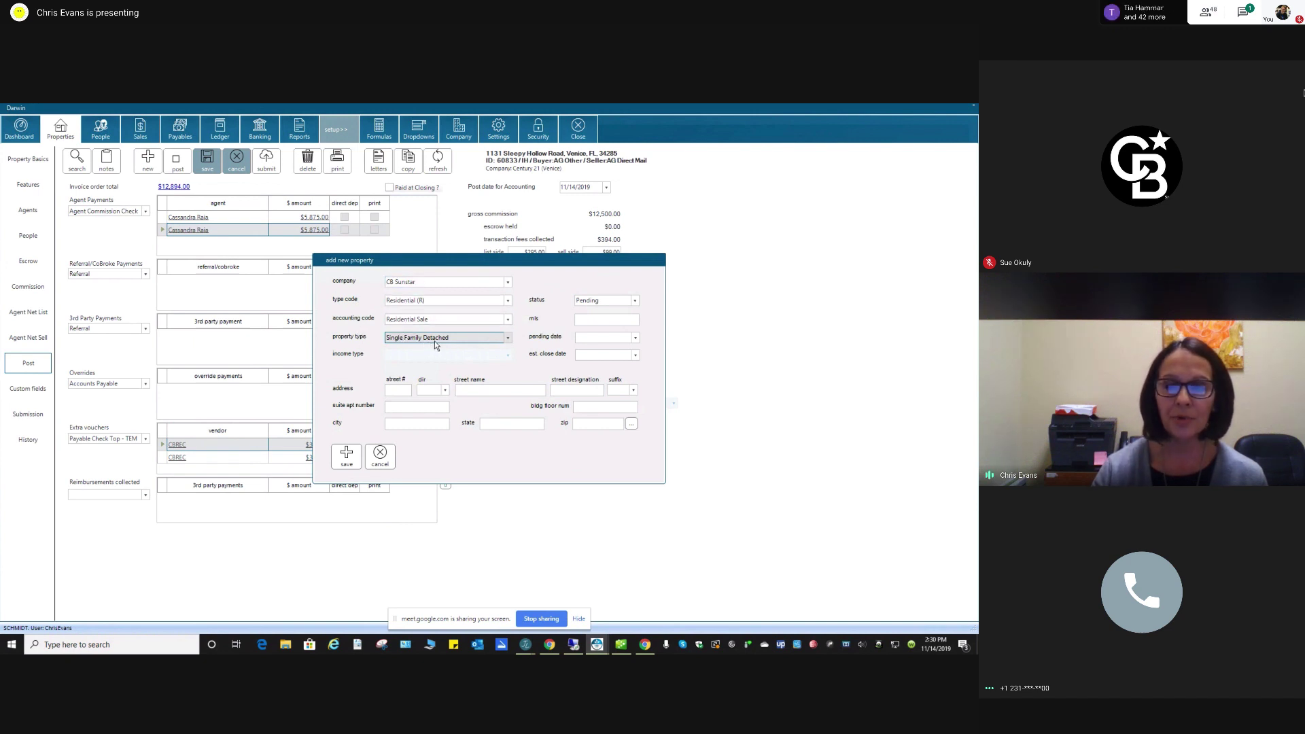
{"action": "left_click", "coordinate": [608, 319]}
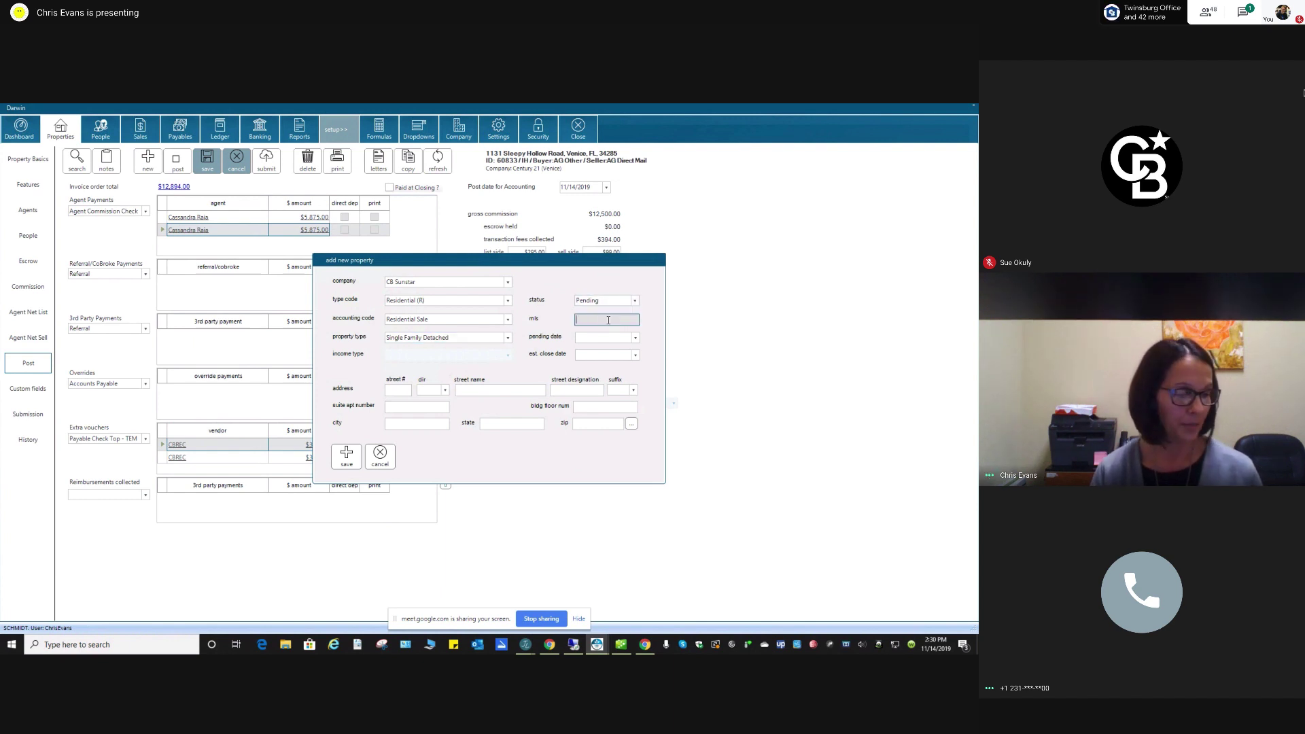
Step: Enter MLS number A444, pending date 11/11/2019 and estimated close date 11/28/2019
{"action": "type", "text": "A4449348"}
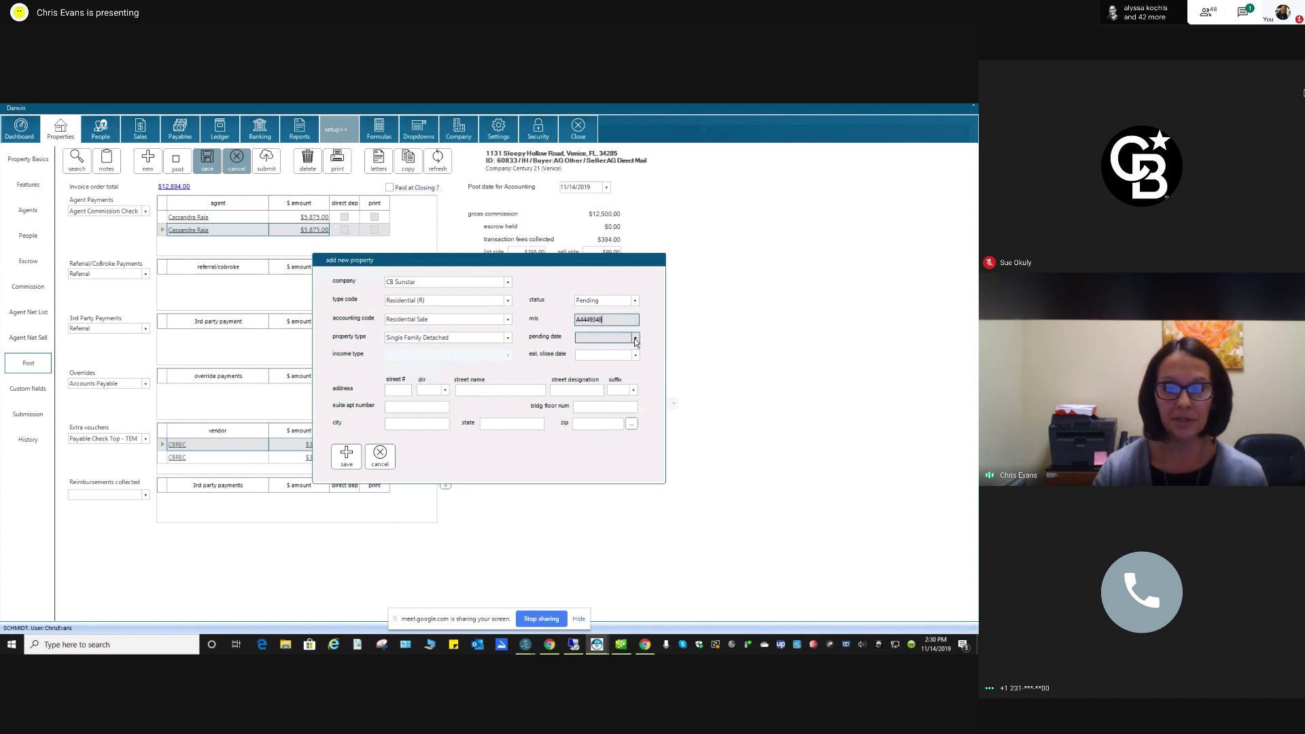
{"action": "left_click", "coordinate": [635, 340]}
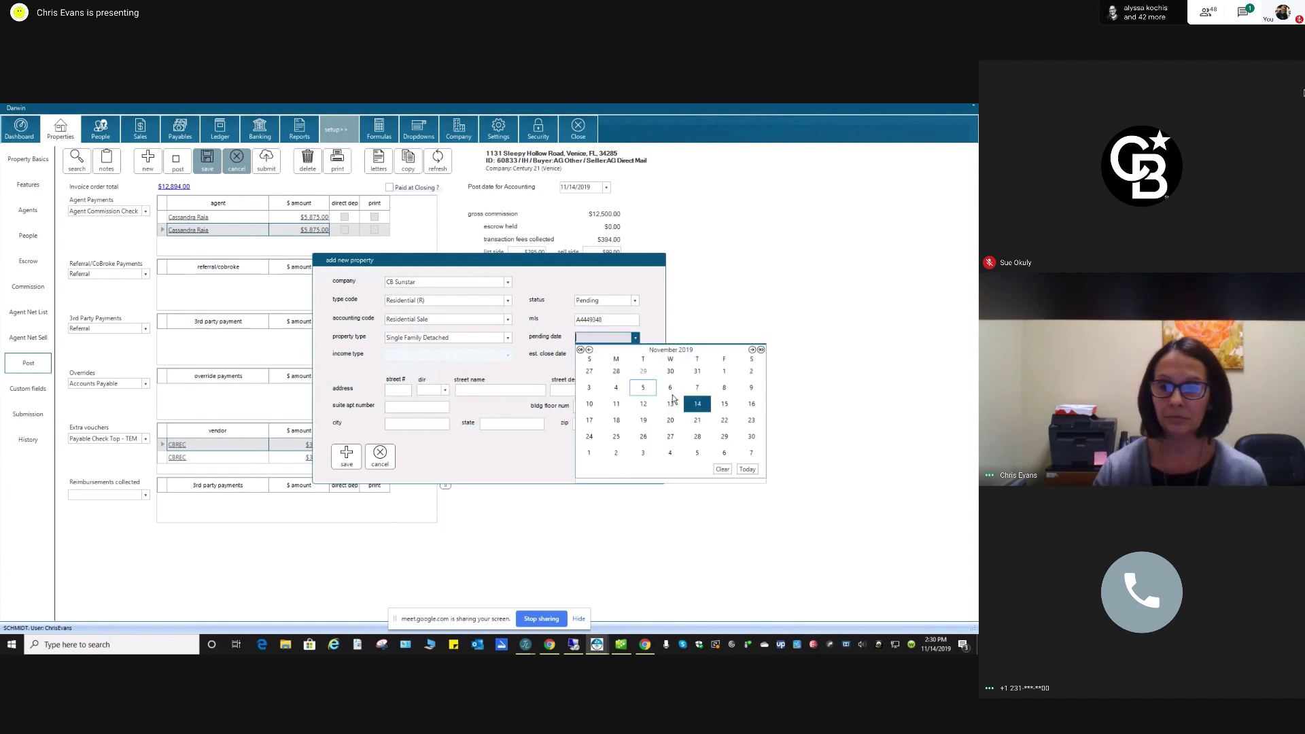
{"action": "left_click", "coordinate": [615, 406]}
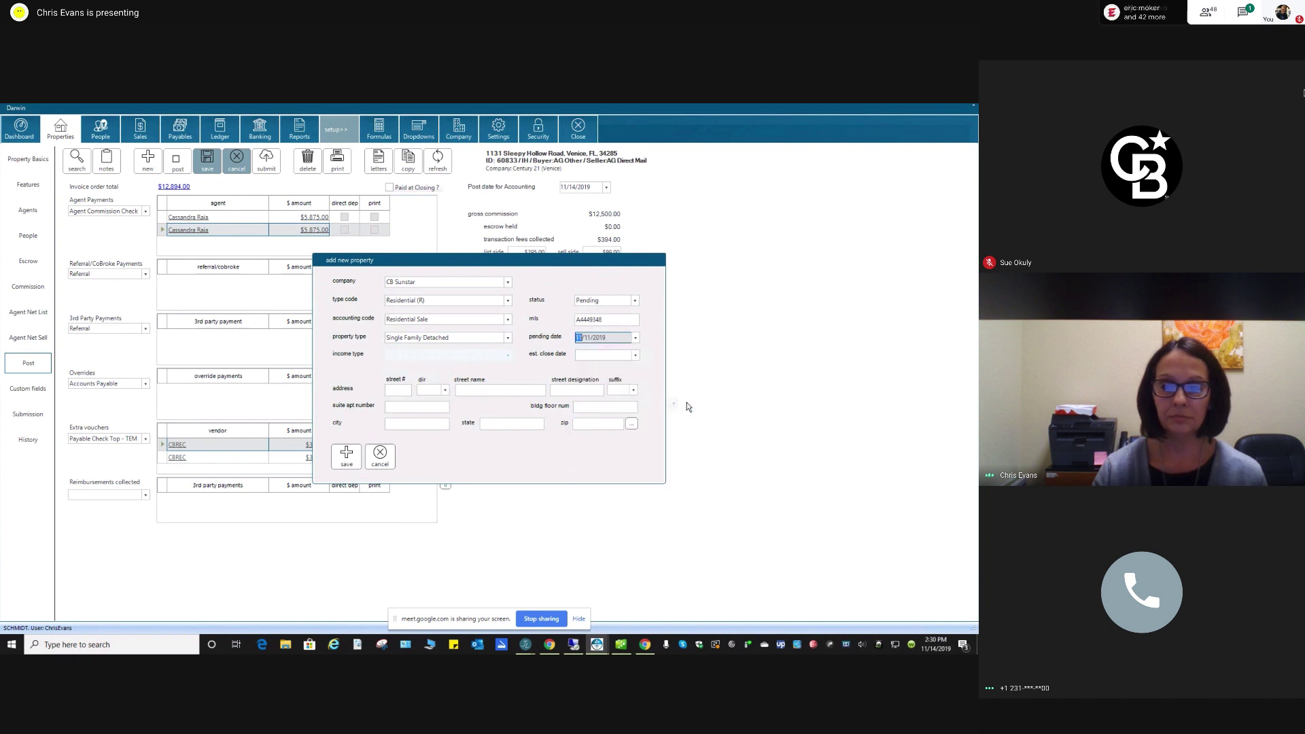
{"action": "left_click", "coordinate": [636, 355]}
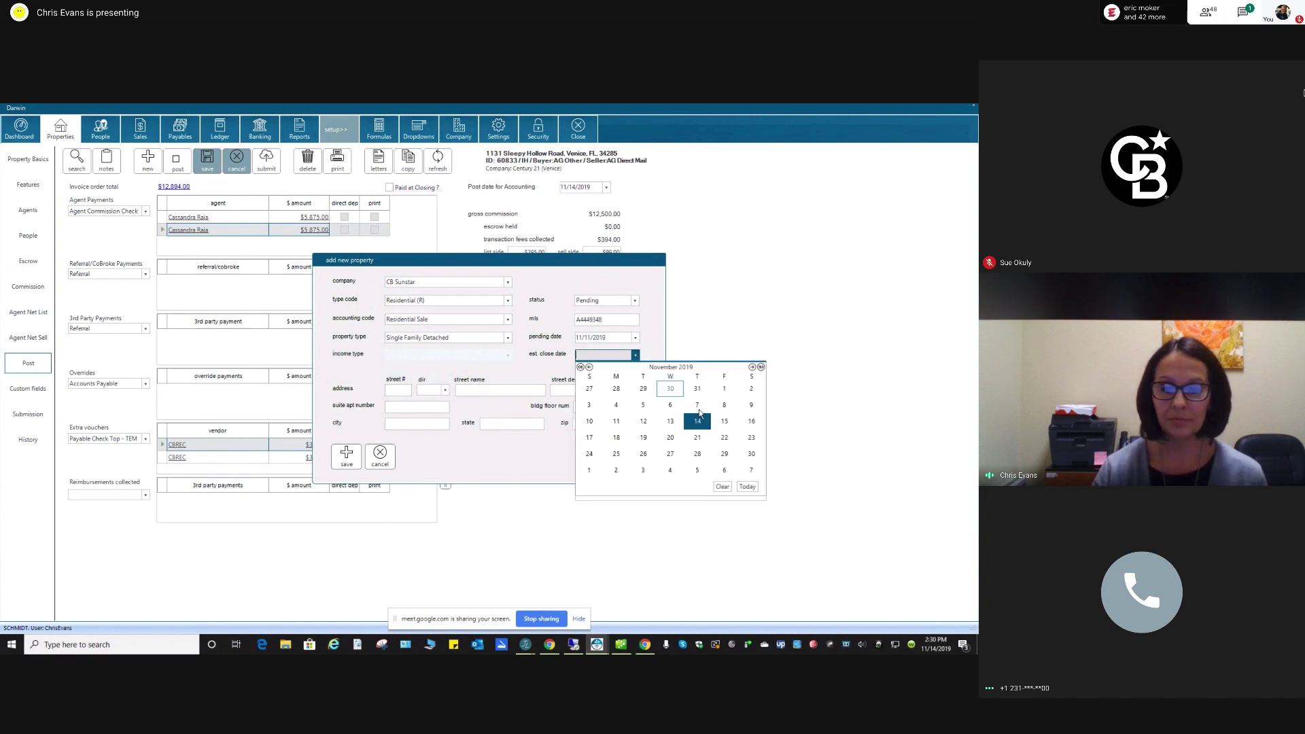
{"action": "left_click", "coordinate": [696, 451]}
Step: Fill in the property's street address, city, state and zip code, then save the new property
{"action": "left_click", "coordinate": [395, 392]}
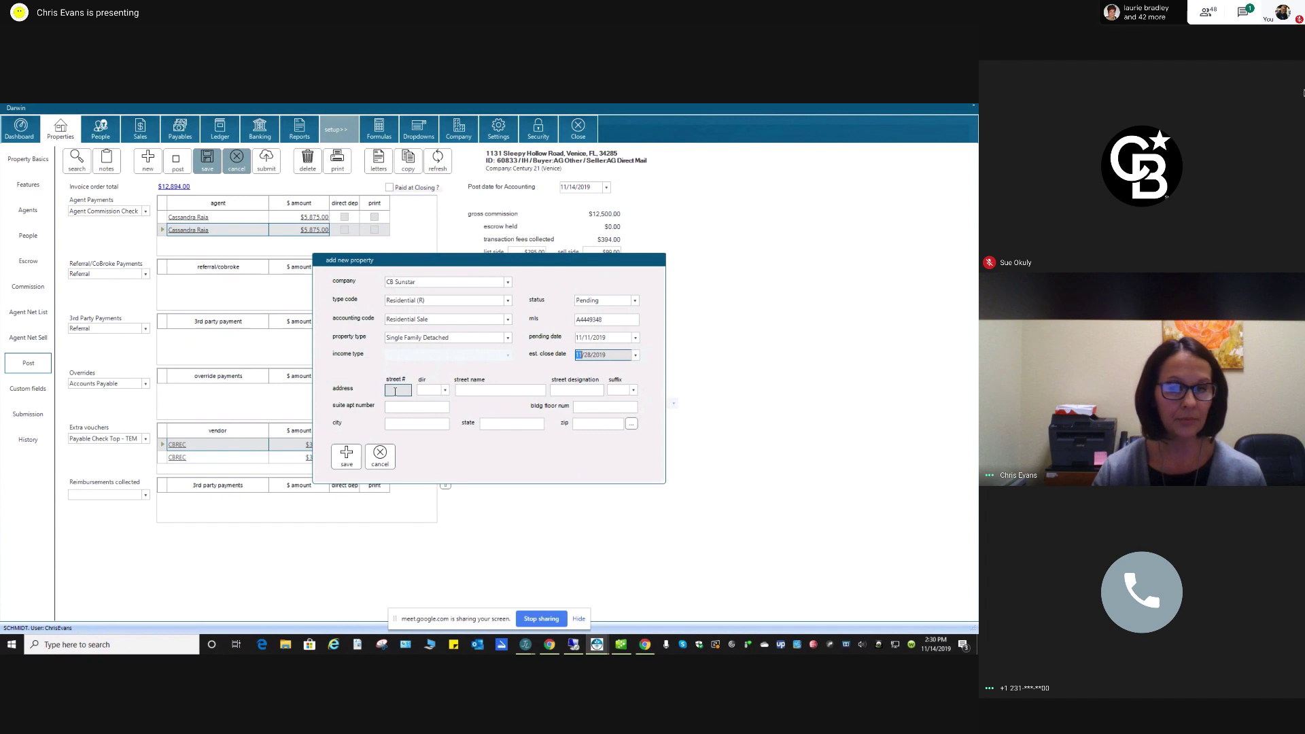
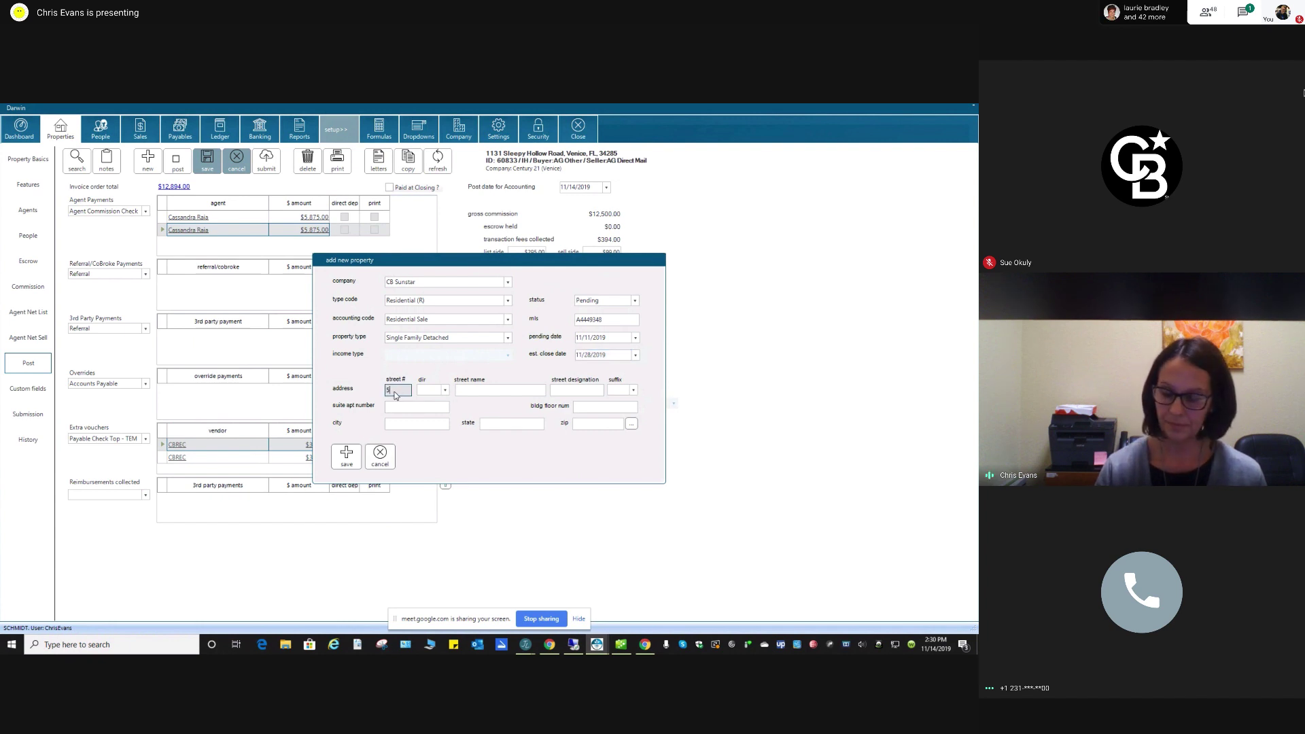
{"action": "key", "text": "Tab"}
{"action": "key", "text": "Tab"}
{"action": "key", "text": "Tab"}
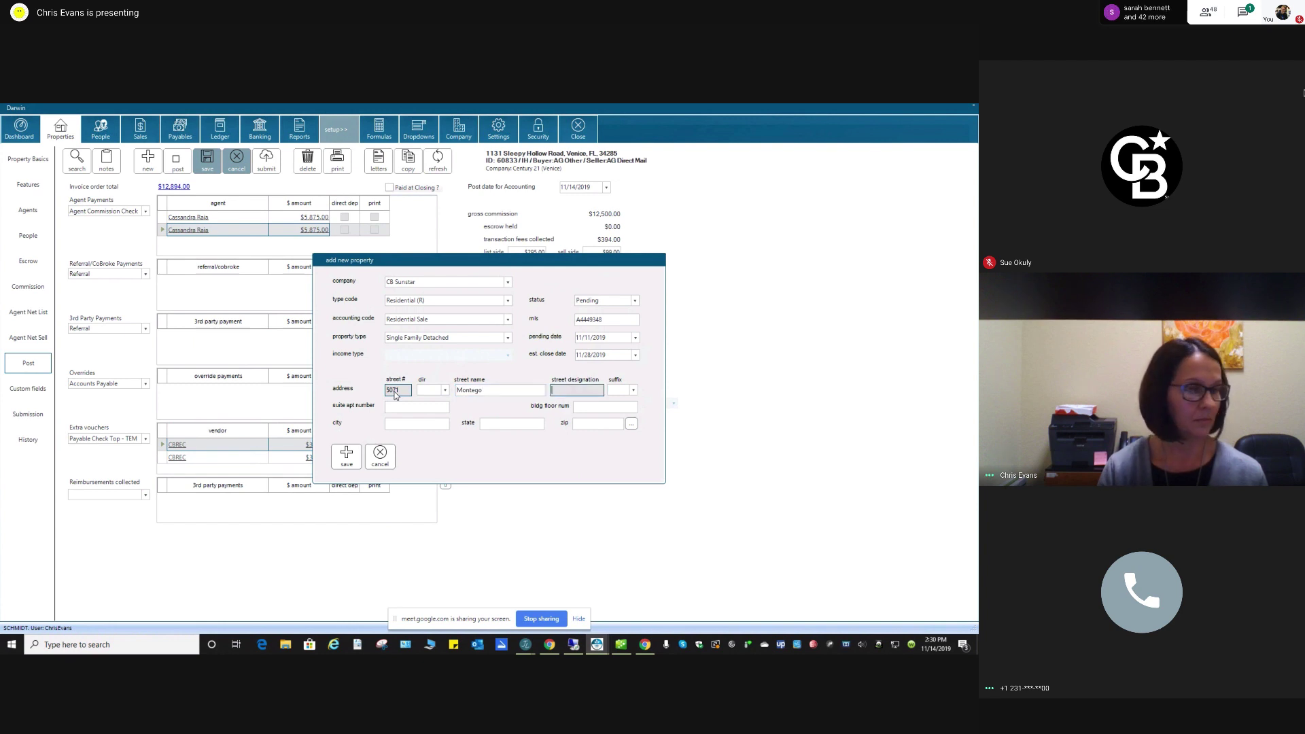
{"action": "key", "text": "Tab"}
{"action": "key", "text": "Tab"}
{"action": "key", "text": "Tab"}
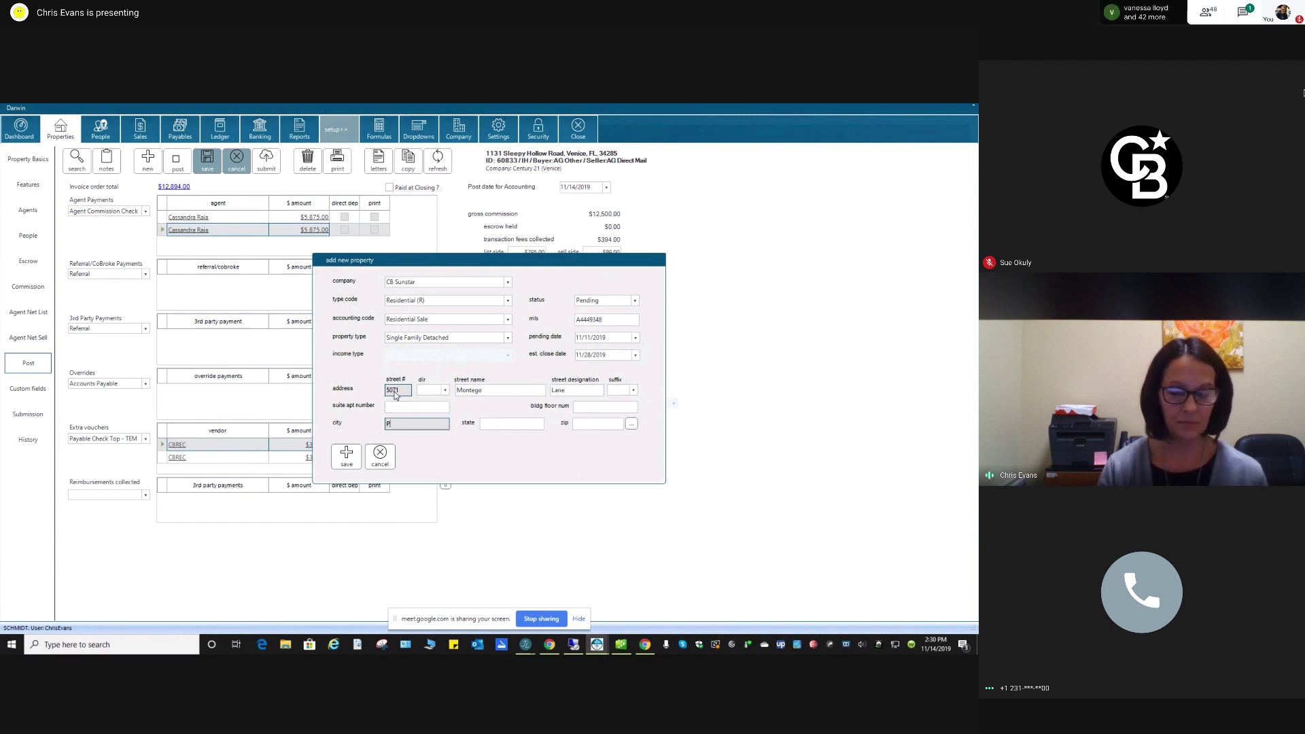
{"action": "key", "text": "Tab"}
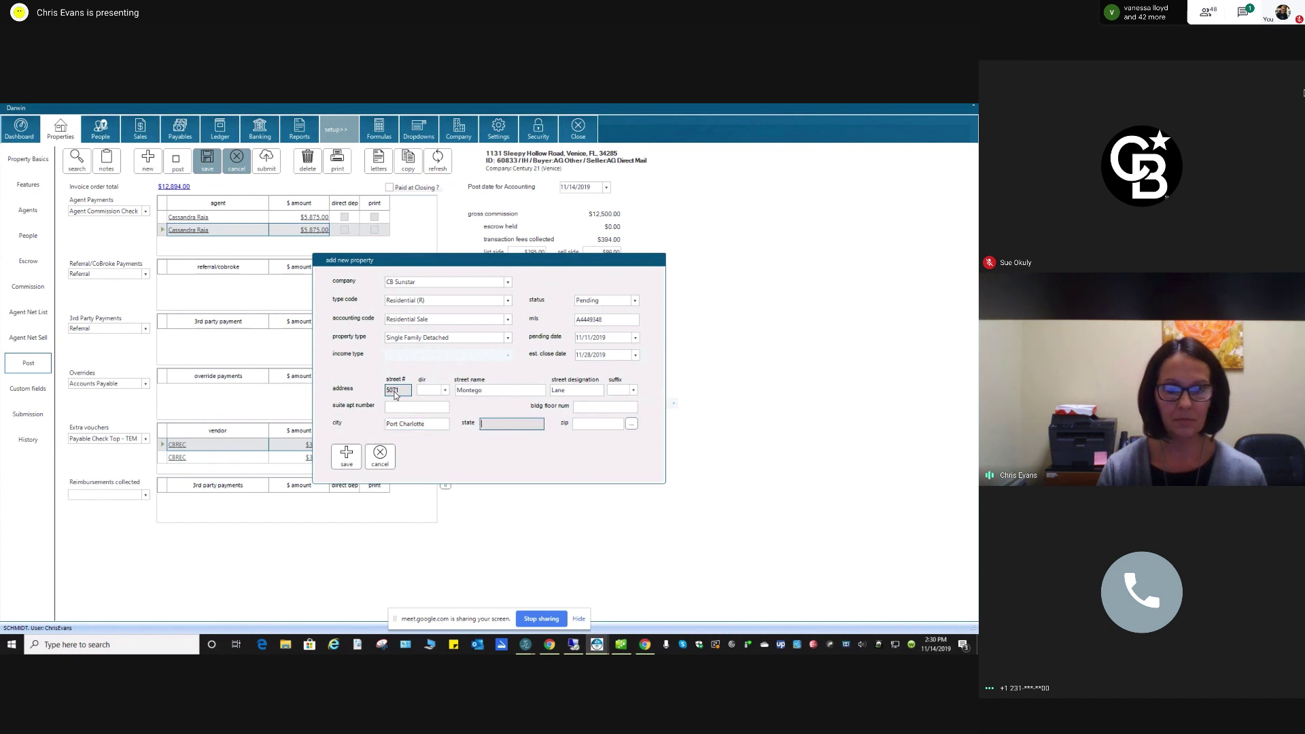
{"action": "key", "text": "Tab"}
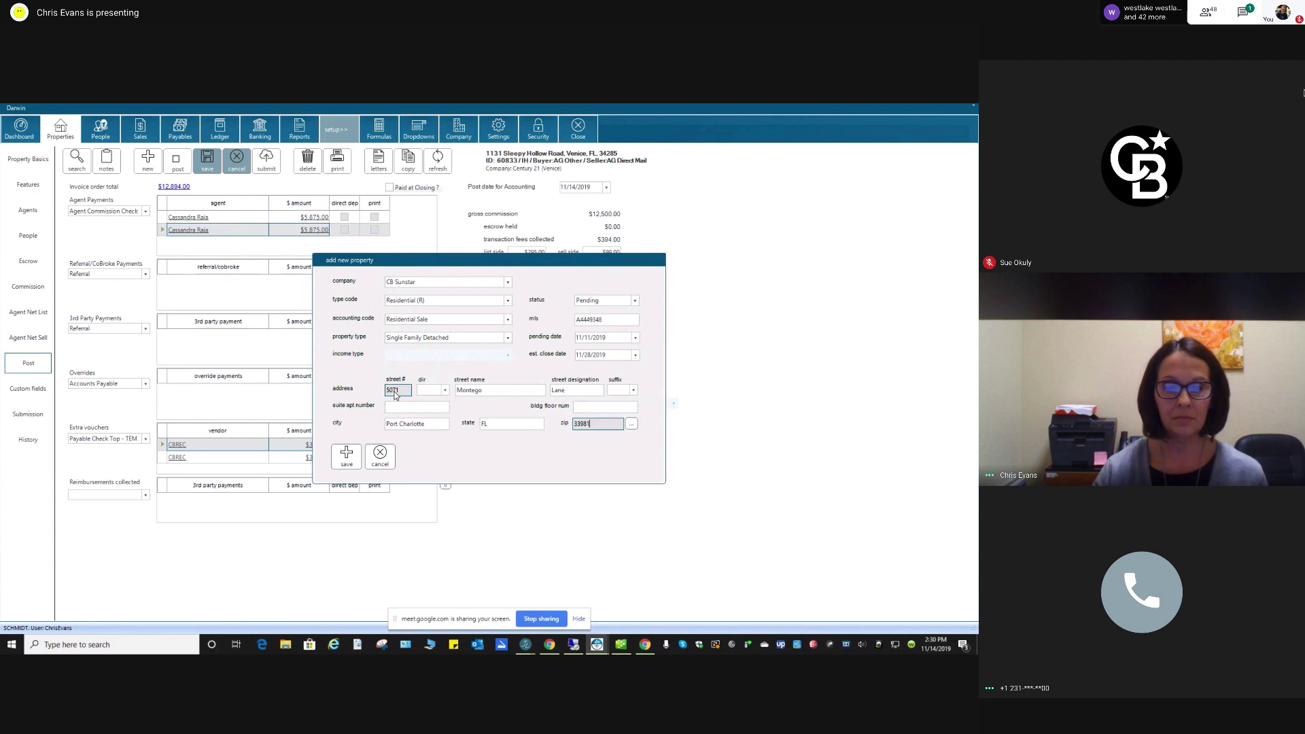
{"action": "left_click", "coordinate": [346, 457]}
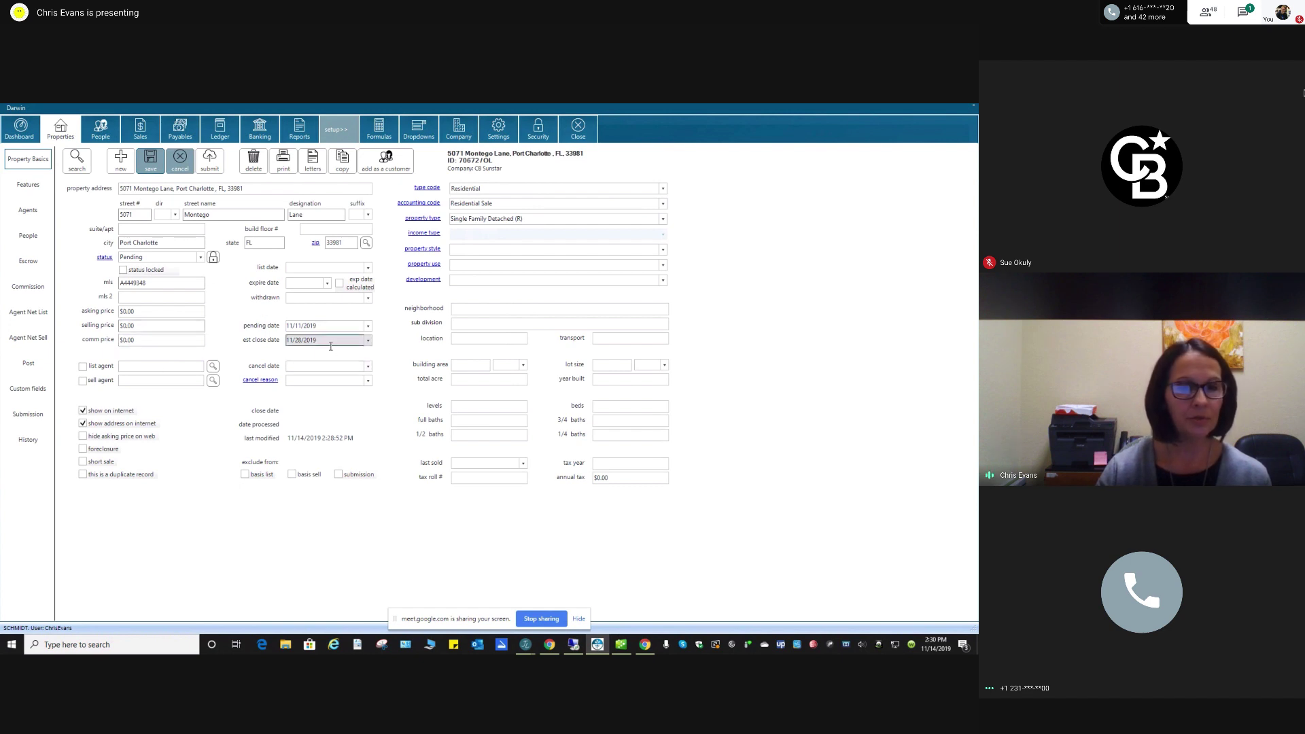
Step: Enter a $219,900.00 selling price so the commission price fills in to match
{"action": "left_click", "coordinate": [151, 327]}
{"action": "type", "text": "219,90"}
{"action": "key", "text": "Tab"}
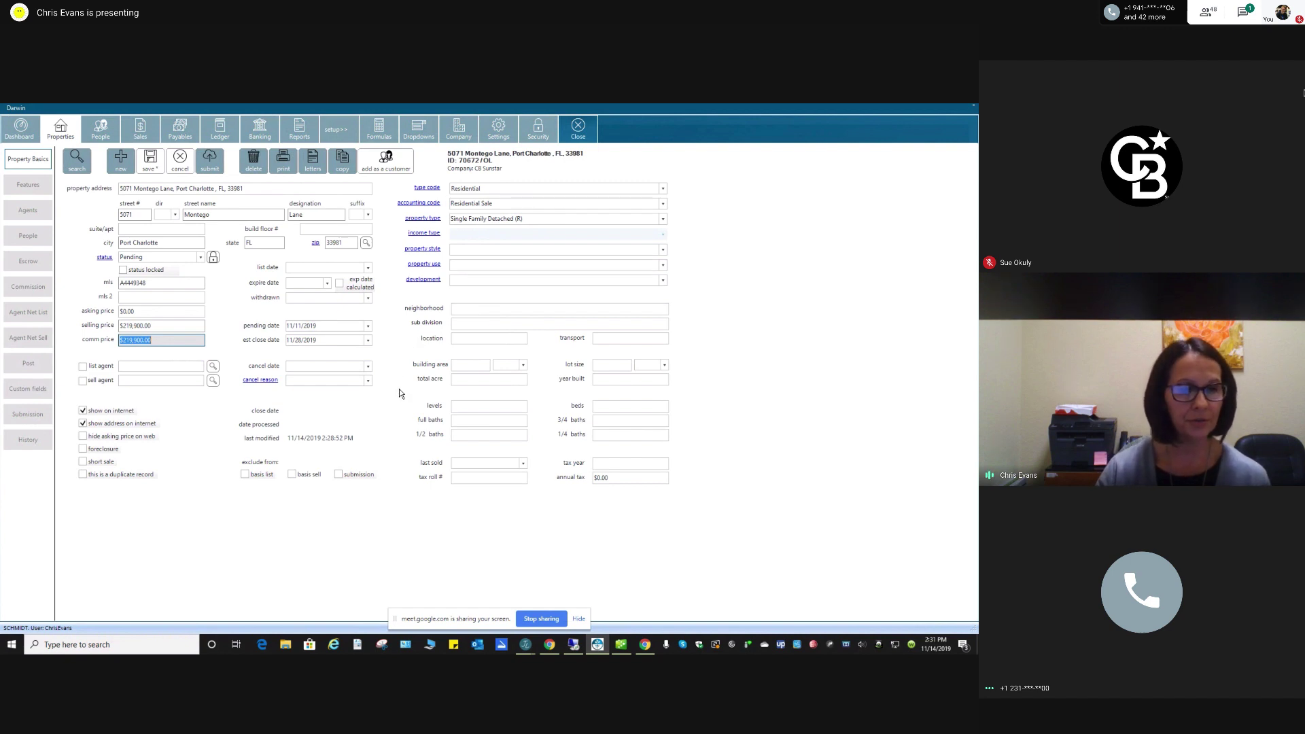
Step: Assign the second match from an agent-name search as sell agent, save, and show Features
{"action": "left_click", "coordinate": [83, 381]}
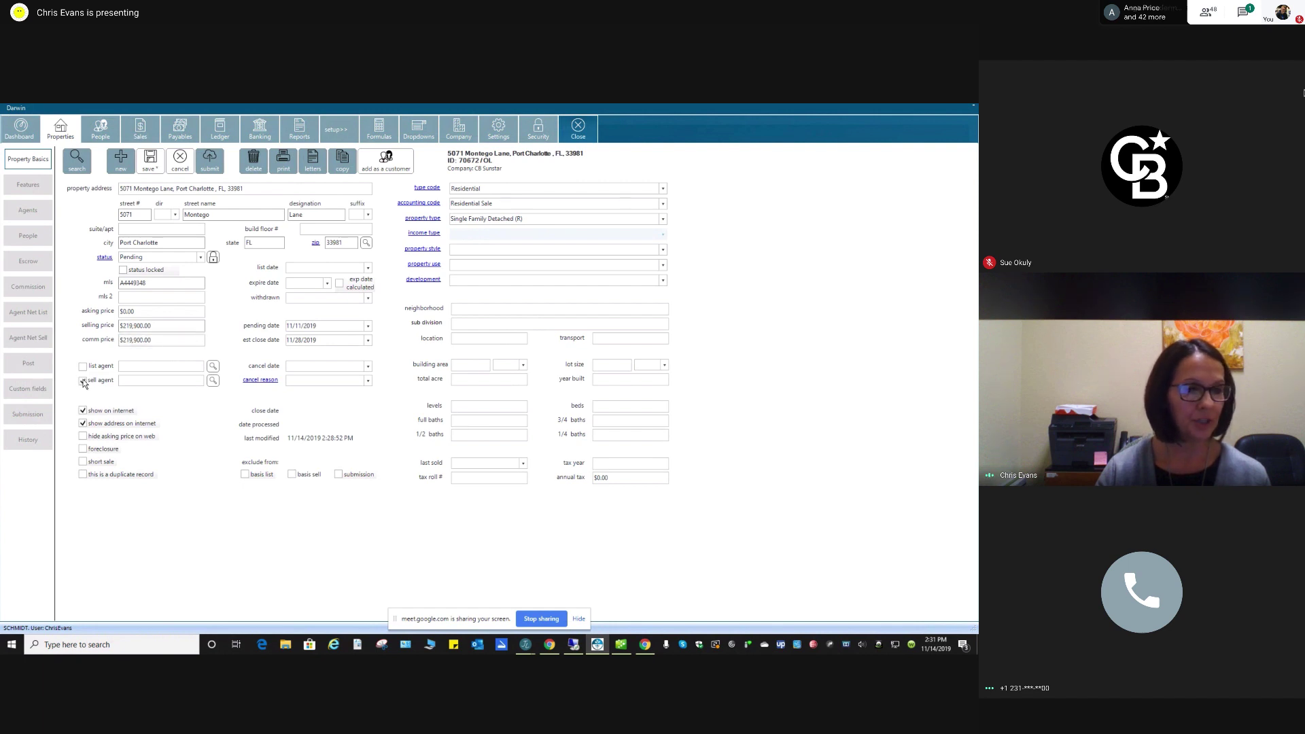
{"action": "left_click", "coordinate": [141, 382]}
{"action": "left_click", "coordinate": [213, 380]}
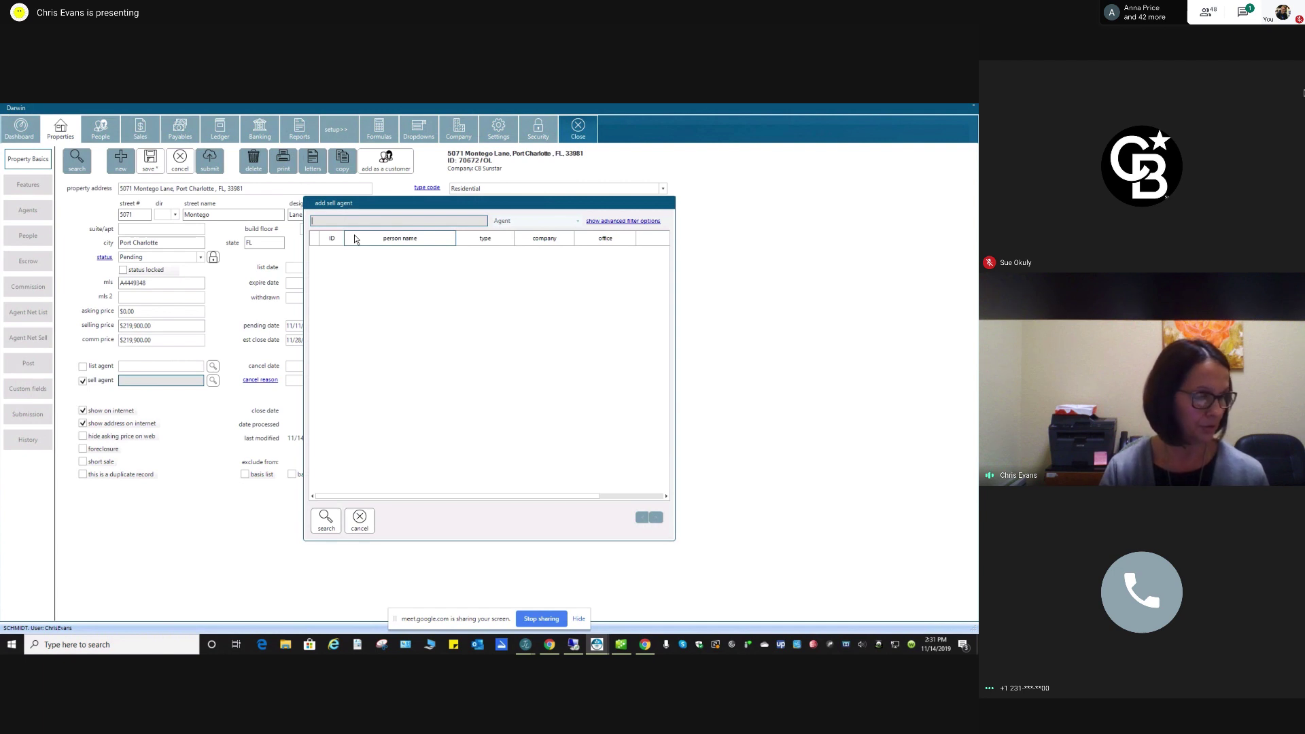
{"action": "type", "text": "allen"}
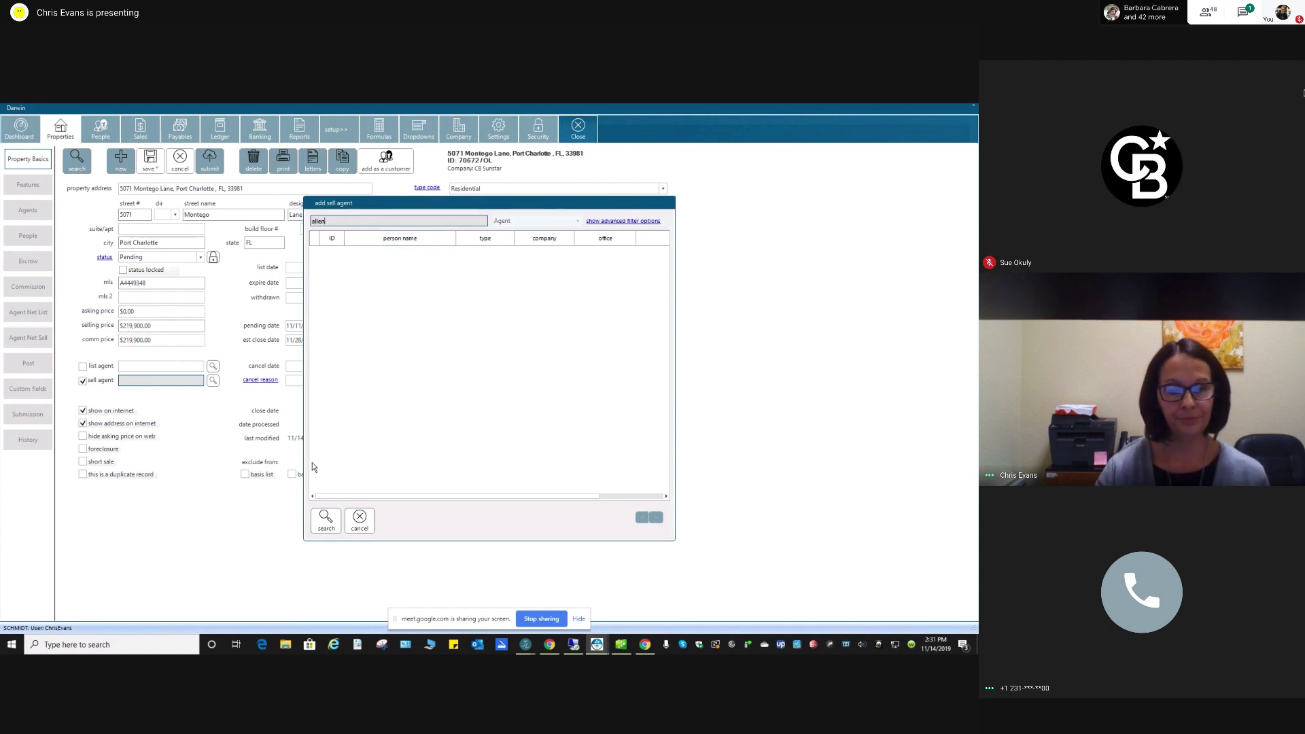
{"action": "left_click", "coordinate": [326, 521]}
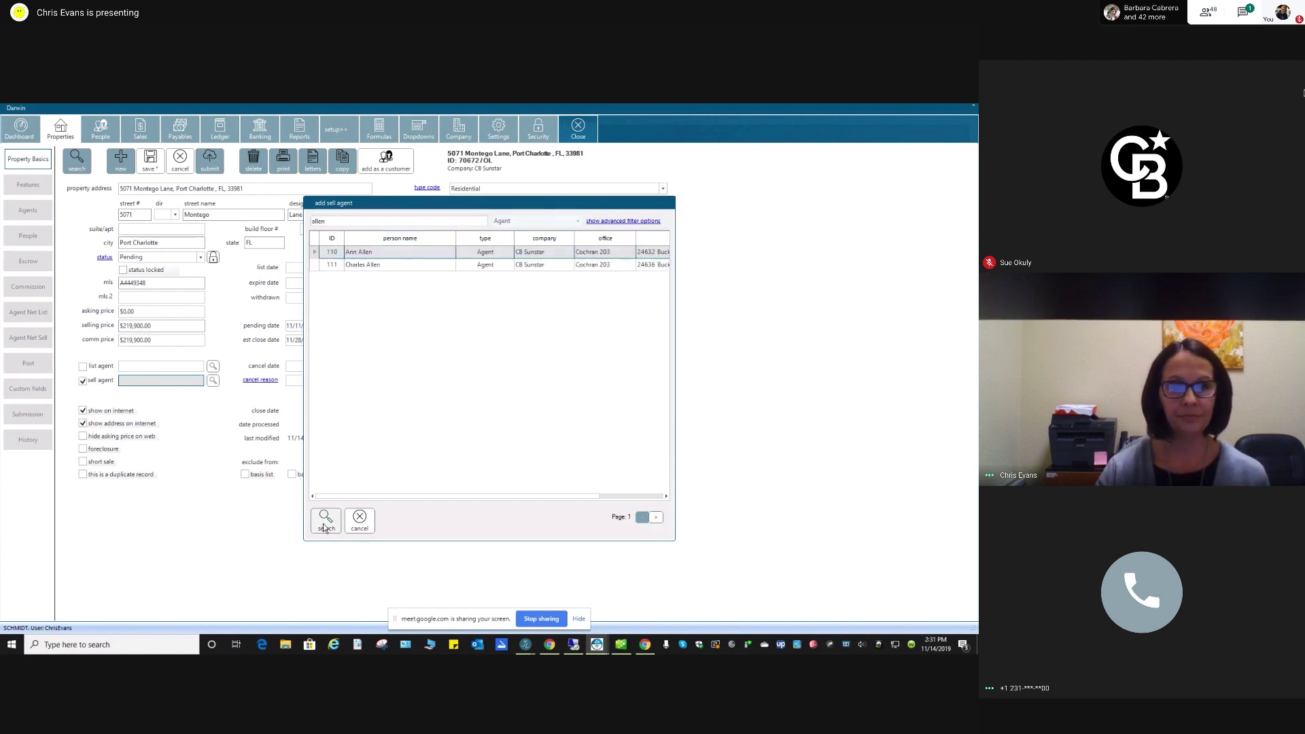
{"action": "double_click", "coordinate": [364, 265]}
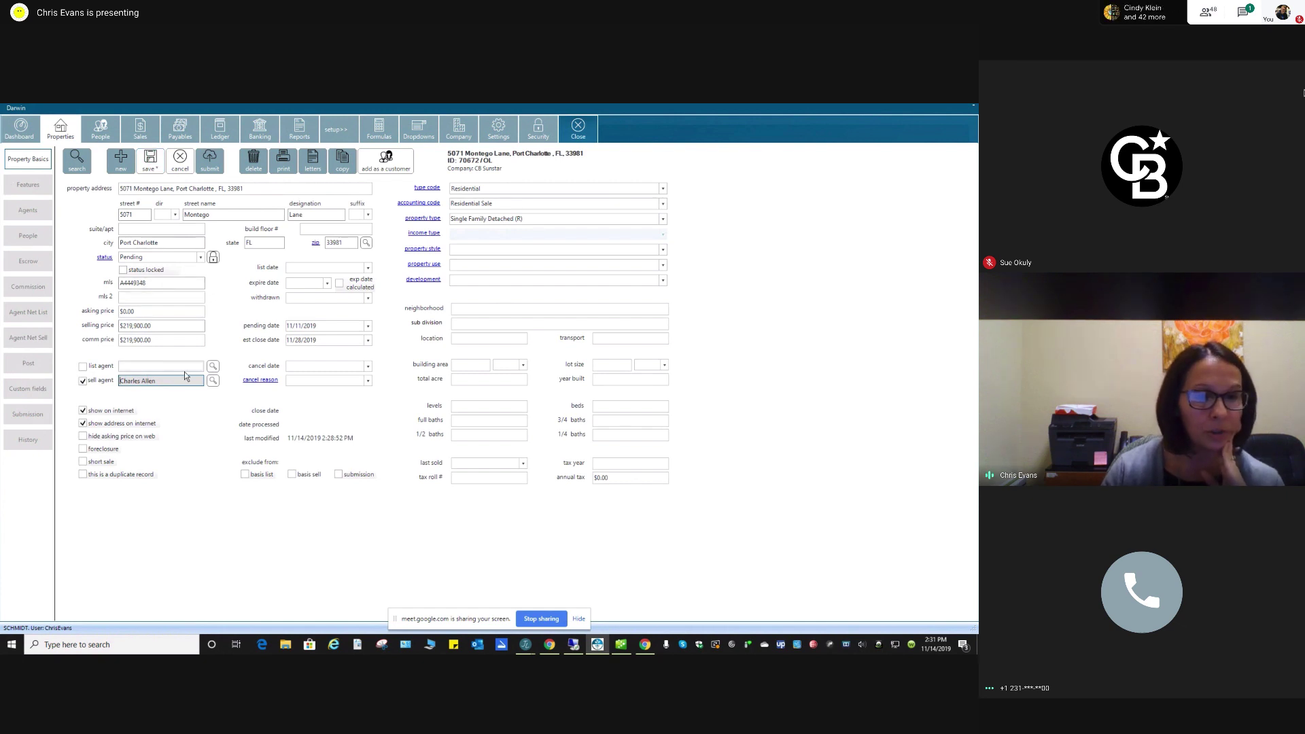
{"action": "left_click", "coordinate": [153, 164]}
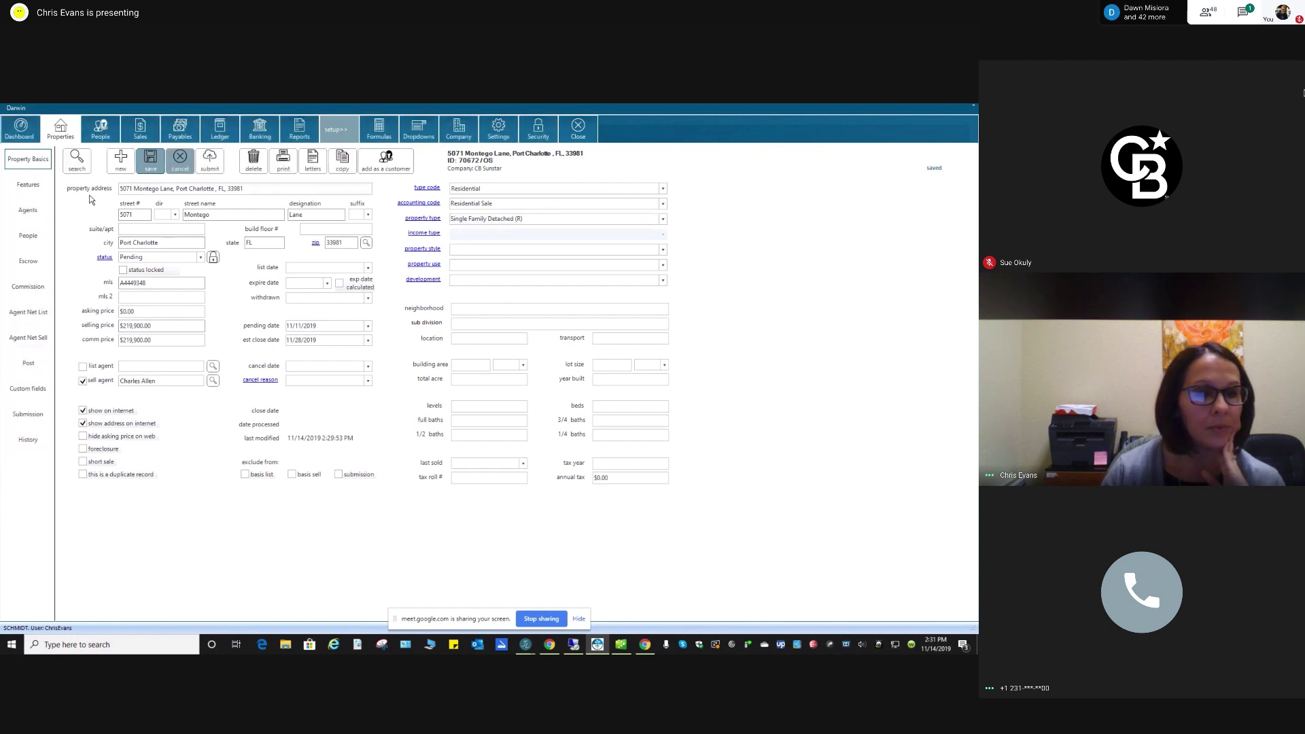
{"action": "left_click", "coordinate": [30, 186]}
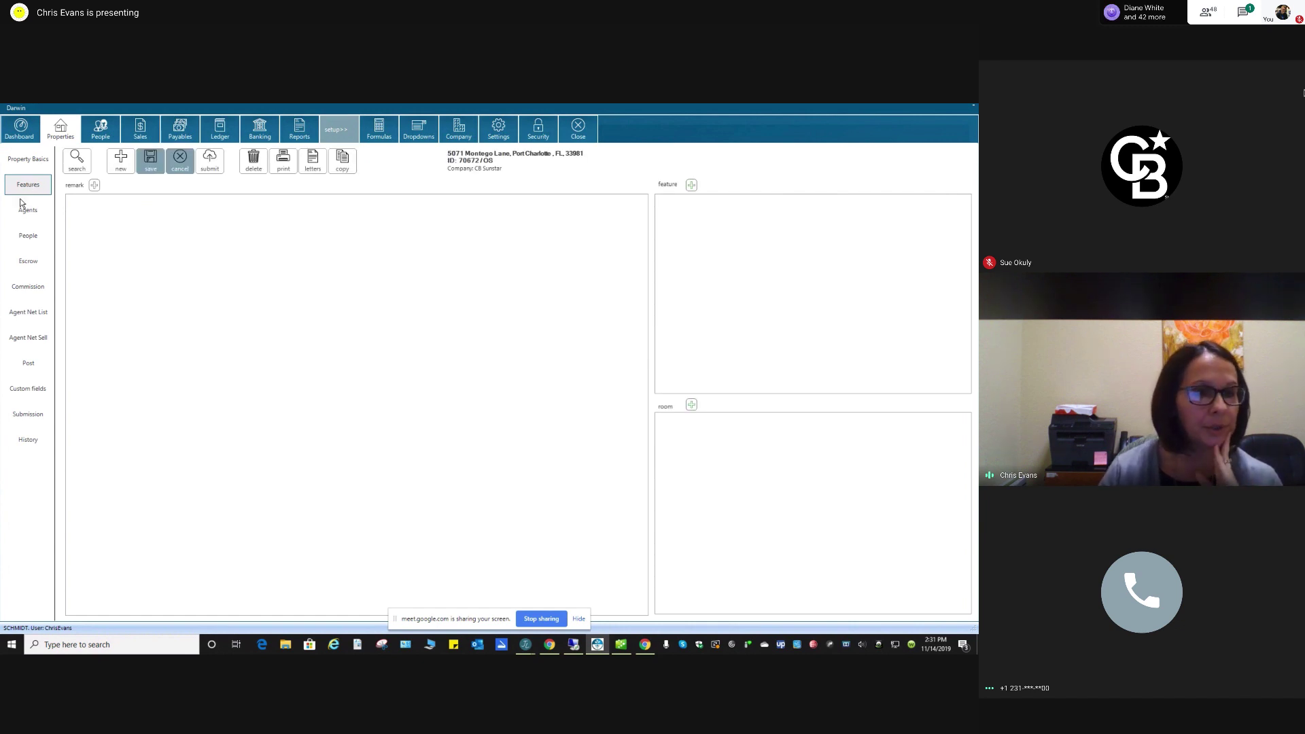
Step: On the People page, link SRQ Port Charlotte LLC as the seller via an 'srq' search
{"action": "left_click", "coordinate": [21, 204]}
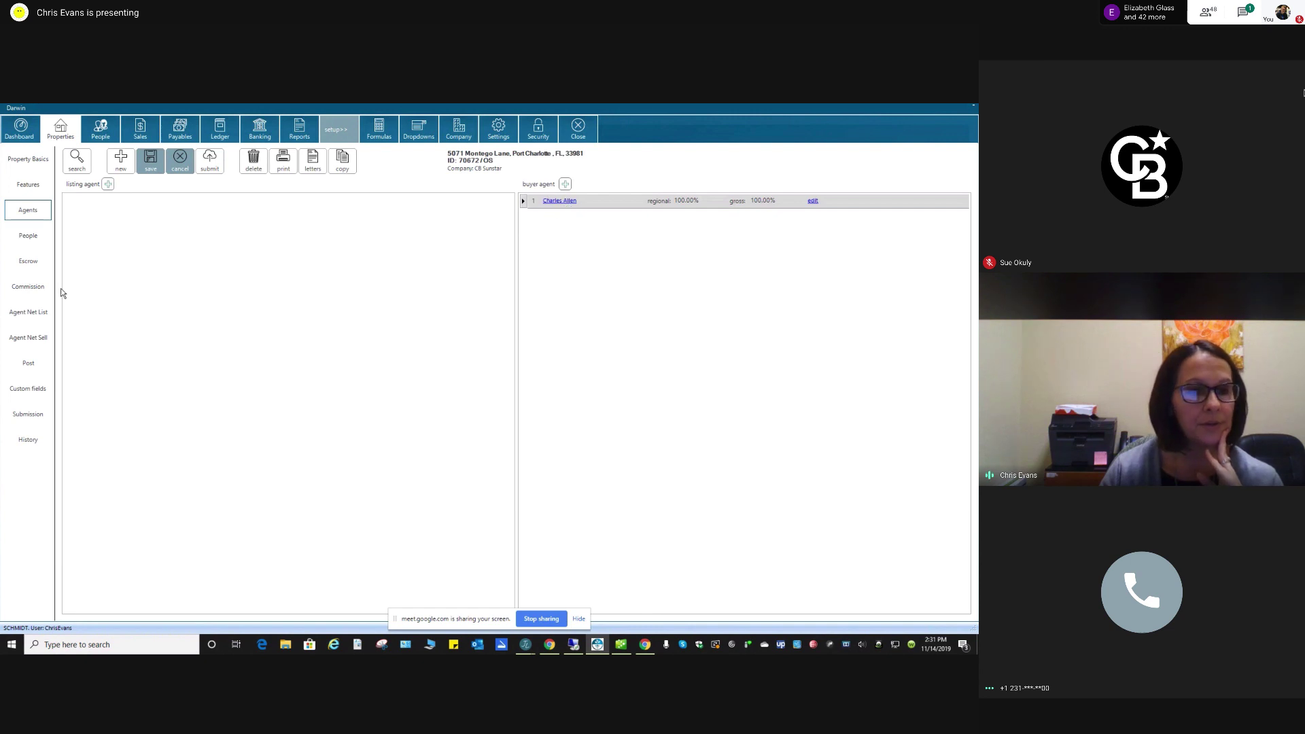
{"action": "left_click", "coordinate": [31, 239]}
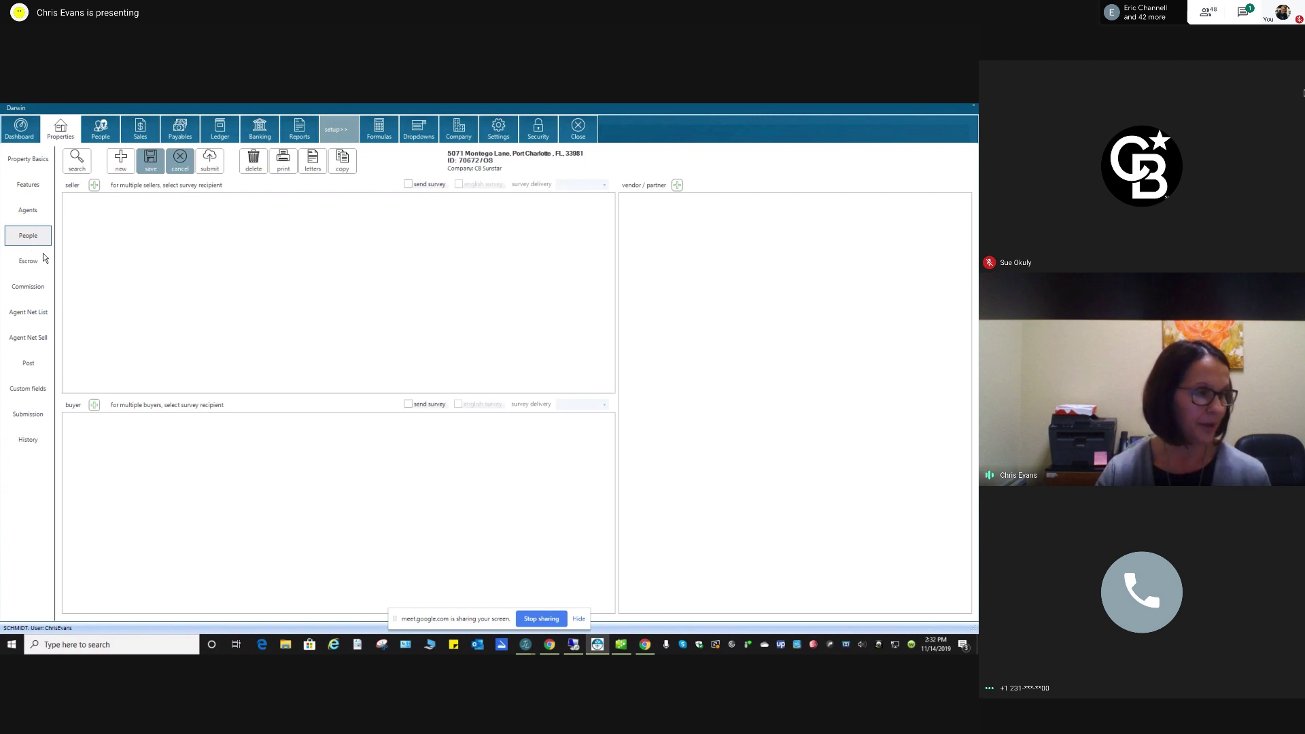
{"action": "left_click", "coordinate": [95, 186]}
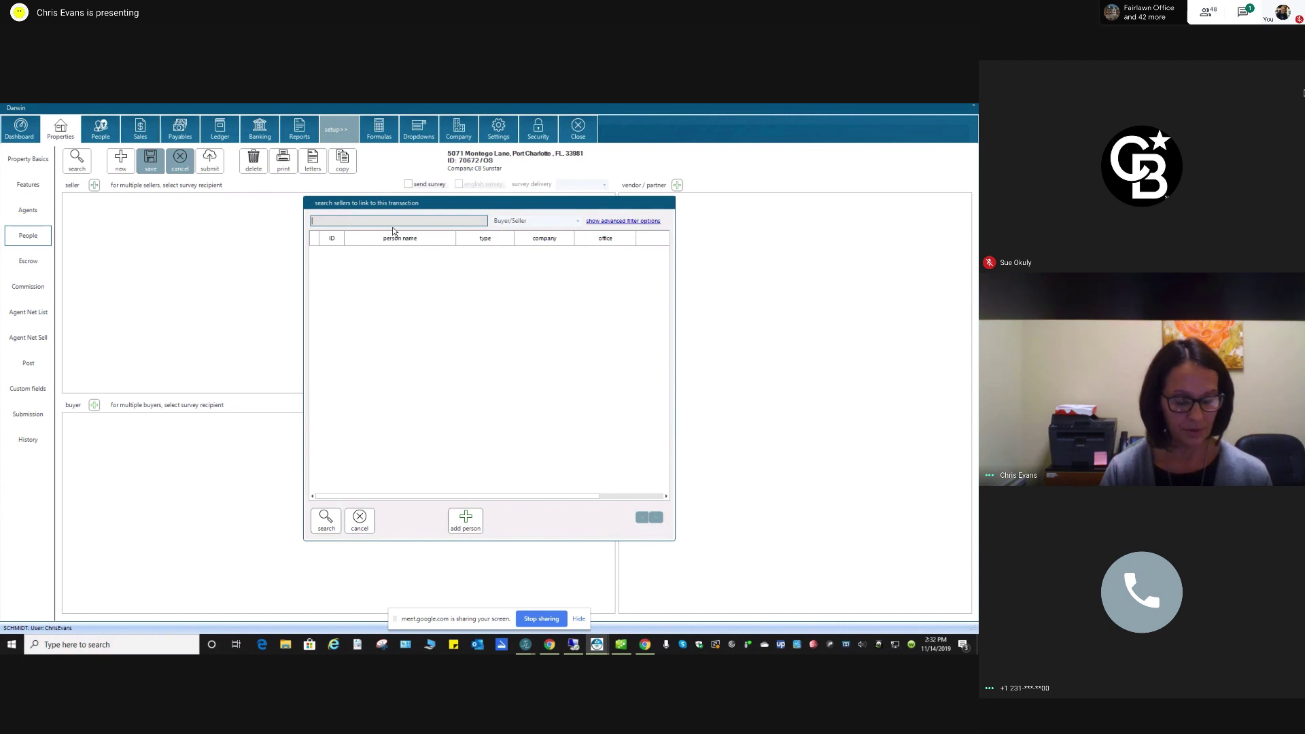
{"action": "type", "text": "srq"}
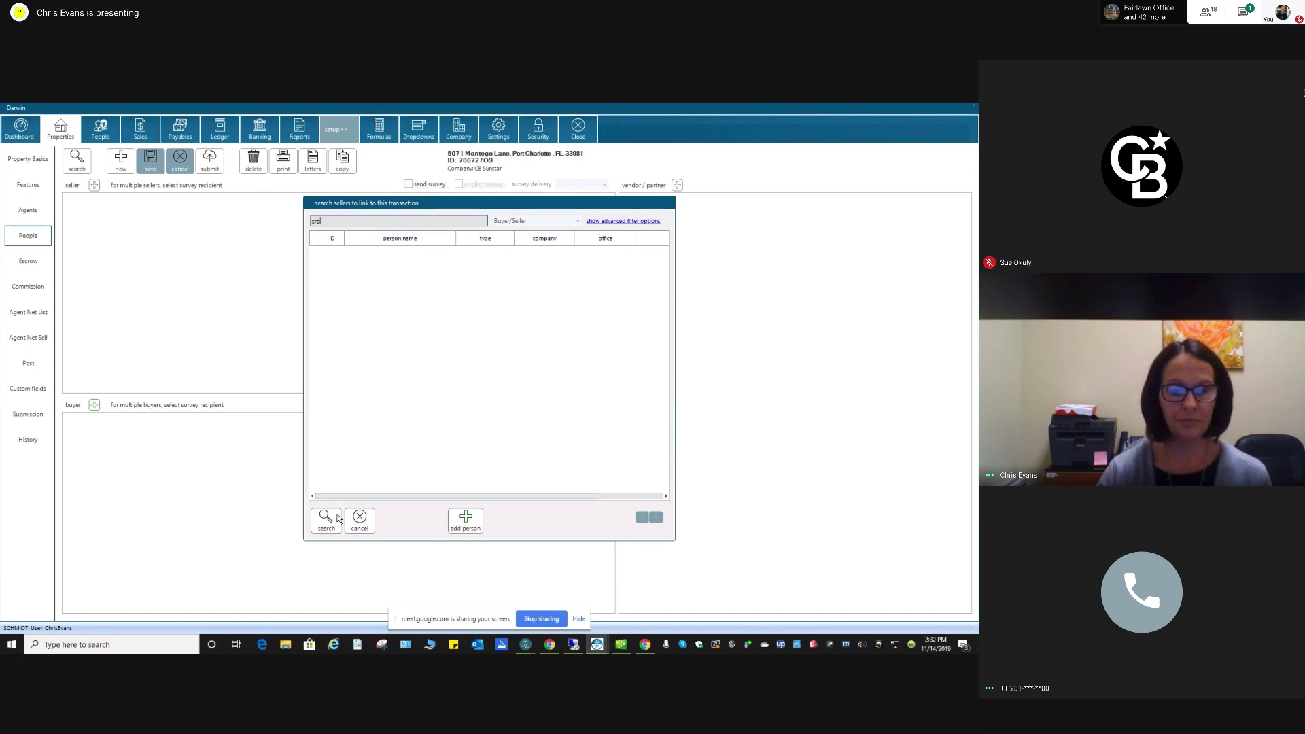
{"action": "left_click", "coordinate": [329, 522]}
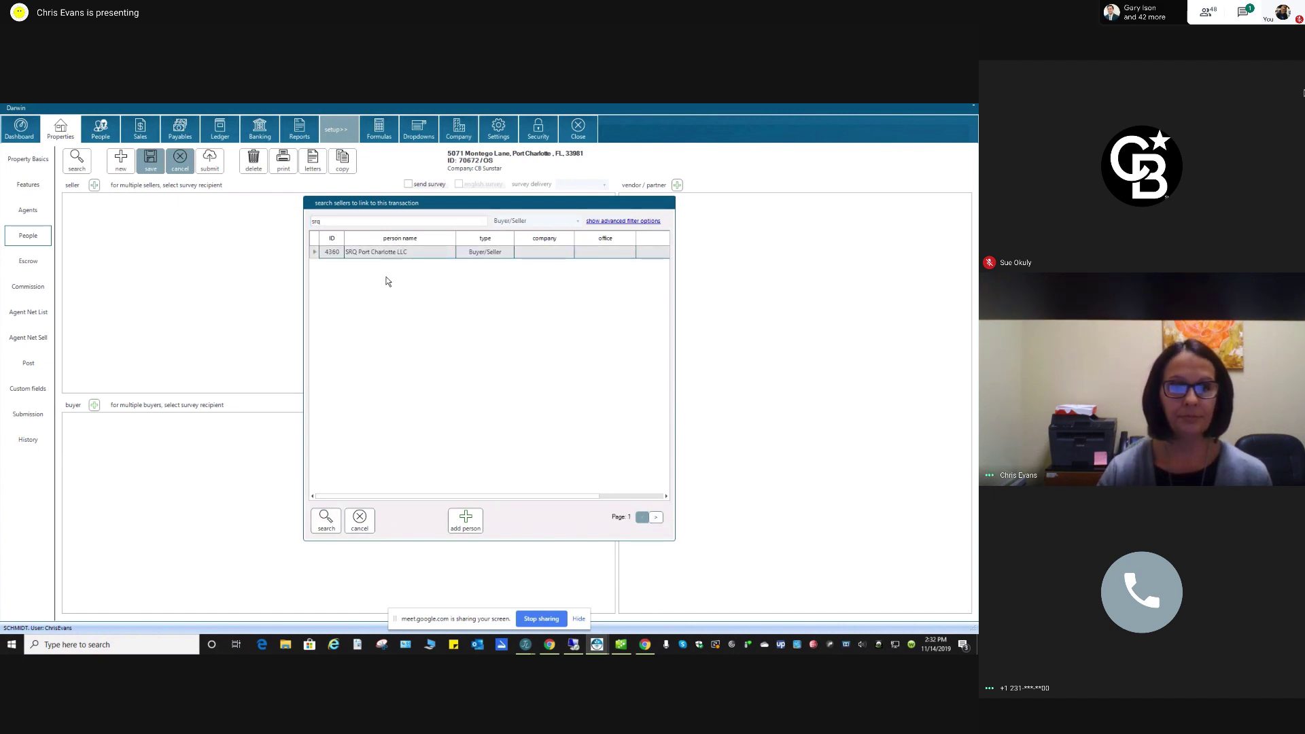
{"action": "double_click", "coordinate": [392, 257]}
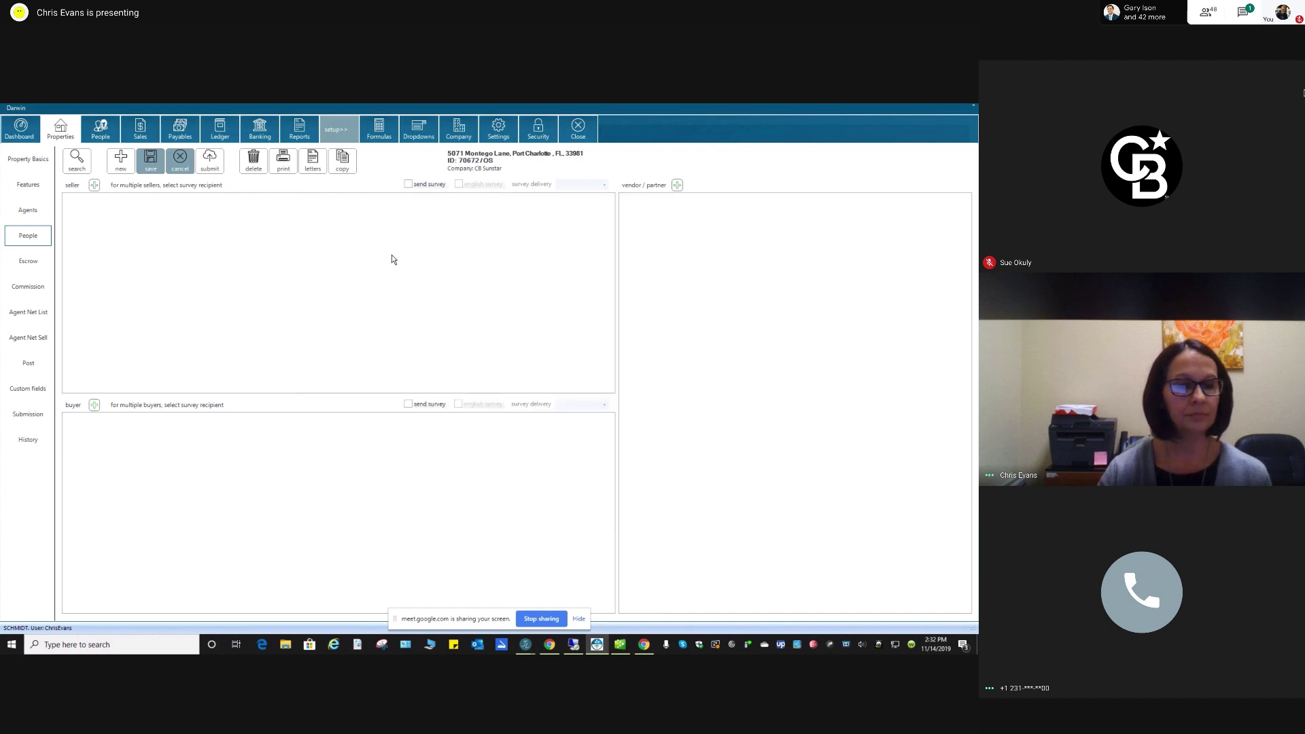
Step: Link an existing couple, the last result of a surname search, as the buyer
{"action": "left_click", "coordinate": [94, 406]}
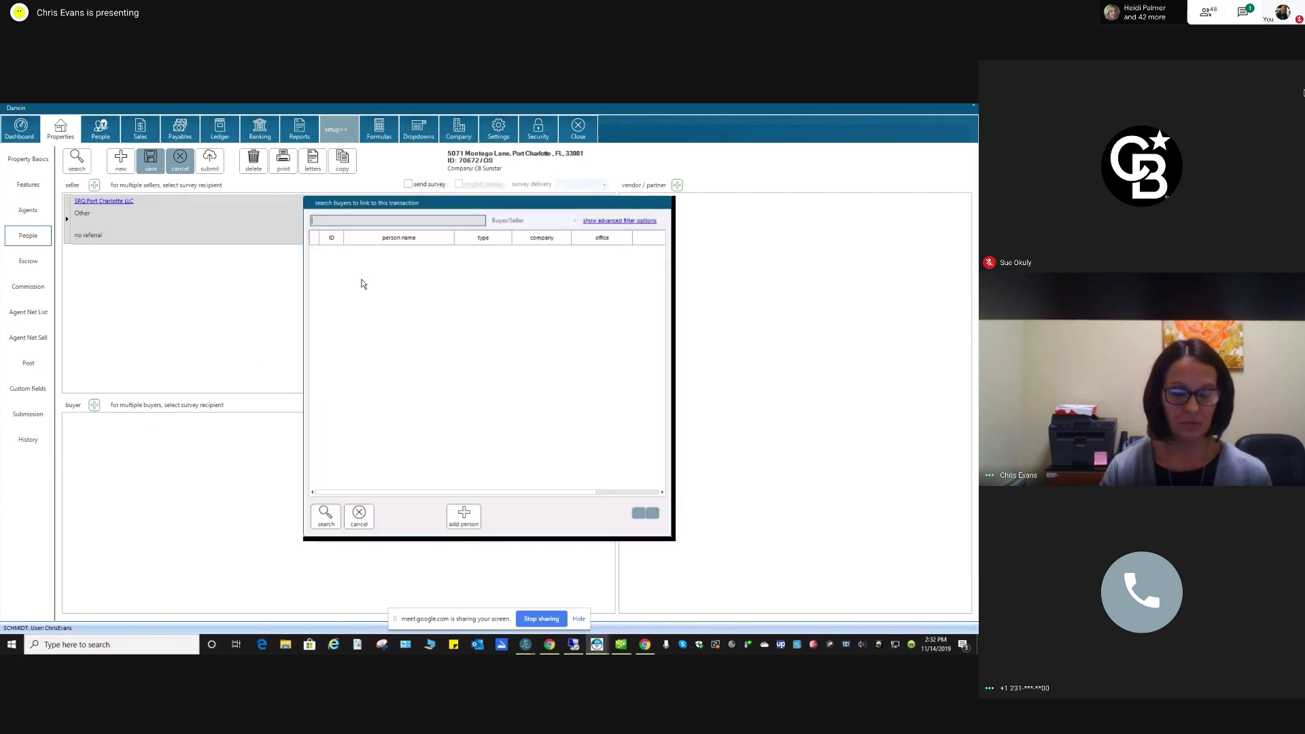
{"action": "type", "text": "jones"}
{"action": "left_click", "coordinate": [327, 519]}
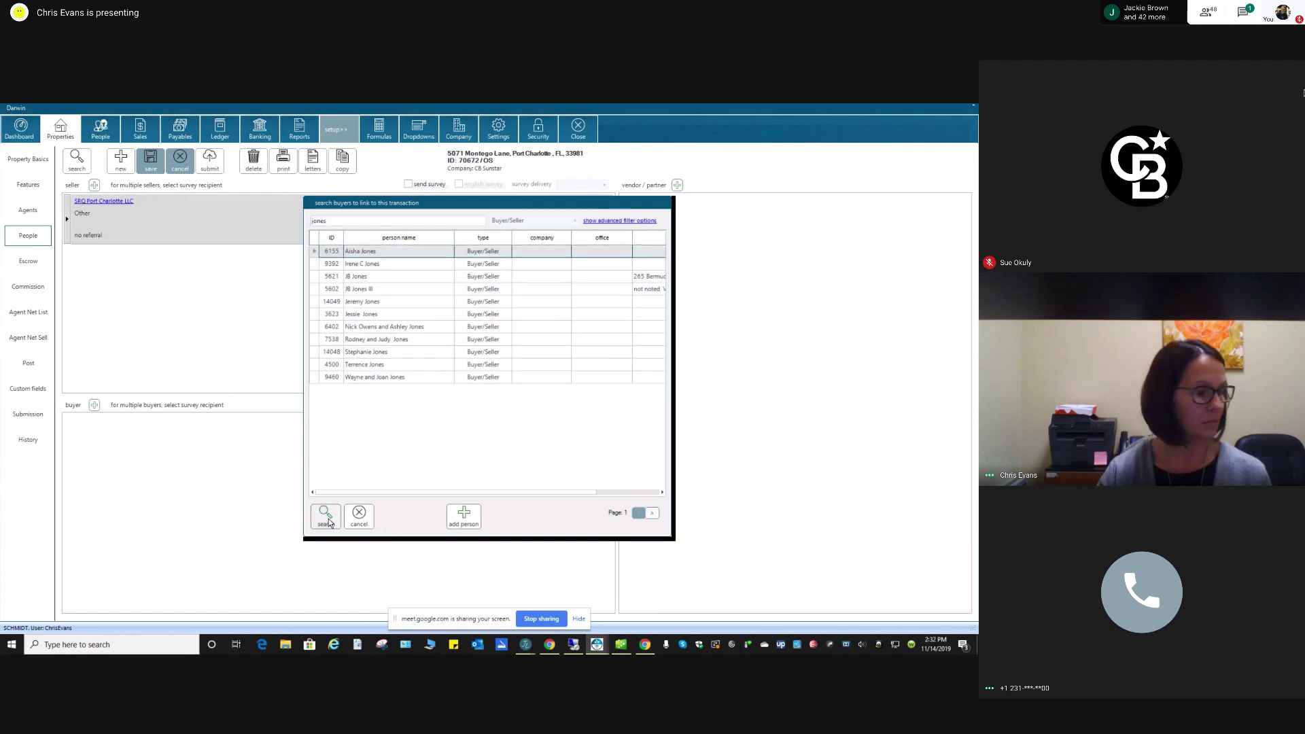
{"action": "left_click", "coordinate": [378, 378]}
{"action": "double_click", "coordinate": [378, 377]}
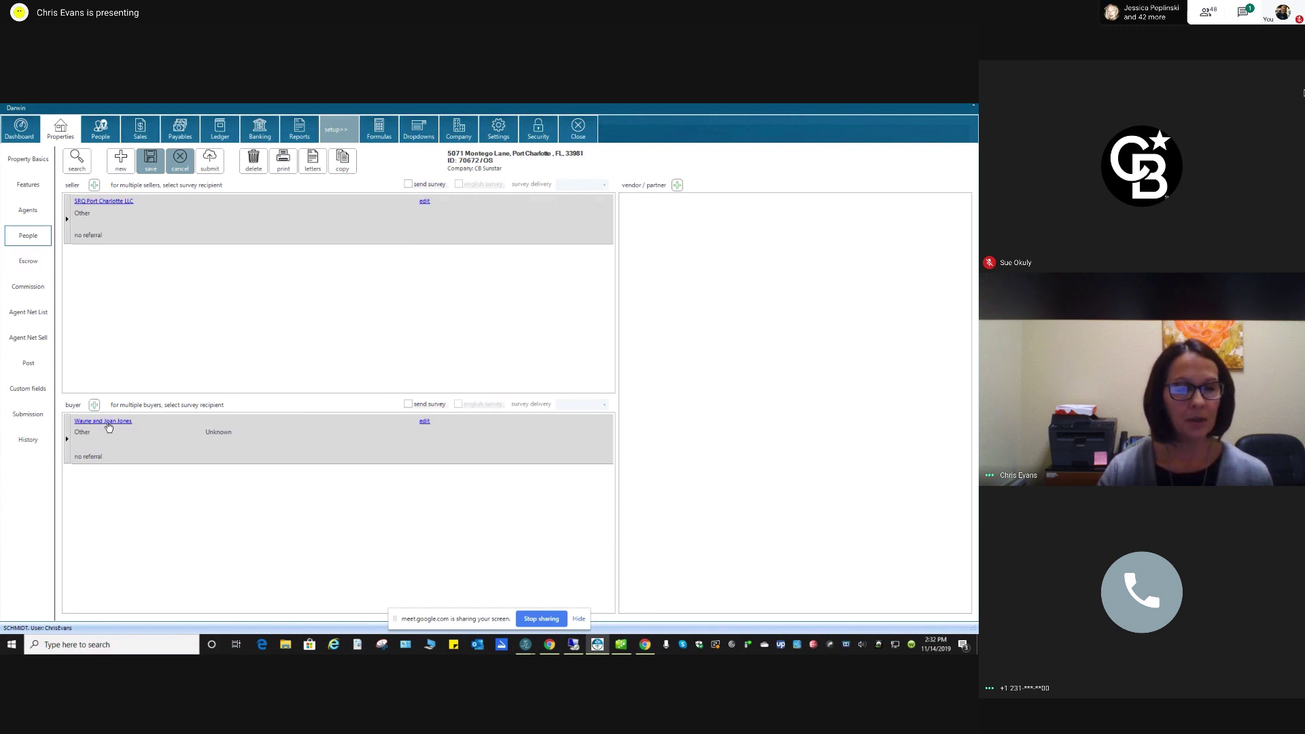
Step: Set the selling commission to 3.00% with a $99.00 trans fee and save, totalling $6,597.00
{"action": "left_click", "coordinate": [28, 266]}
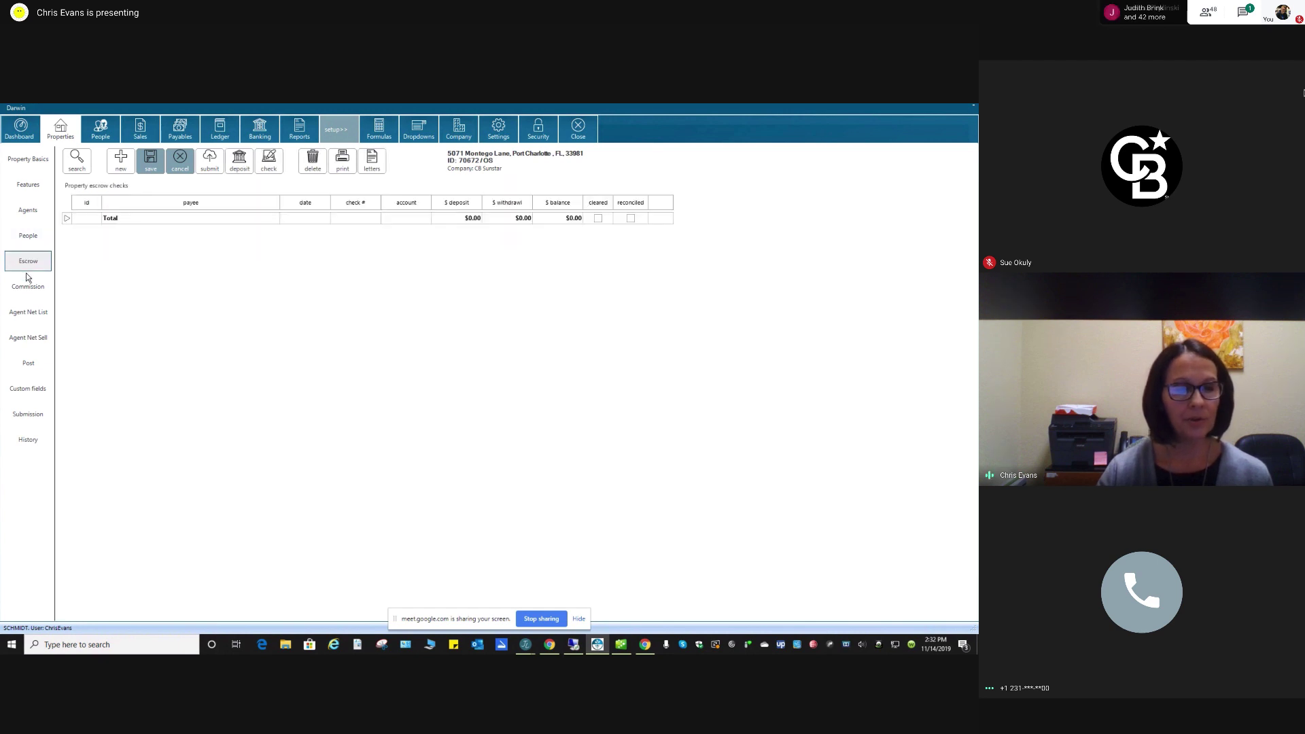
{"action": "left_click", "coordinate": [29, 289]}
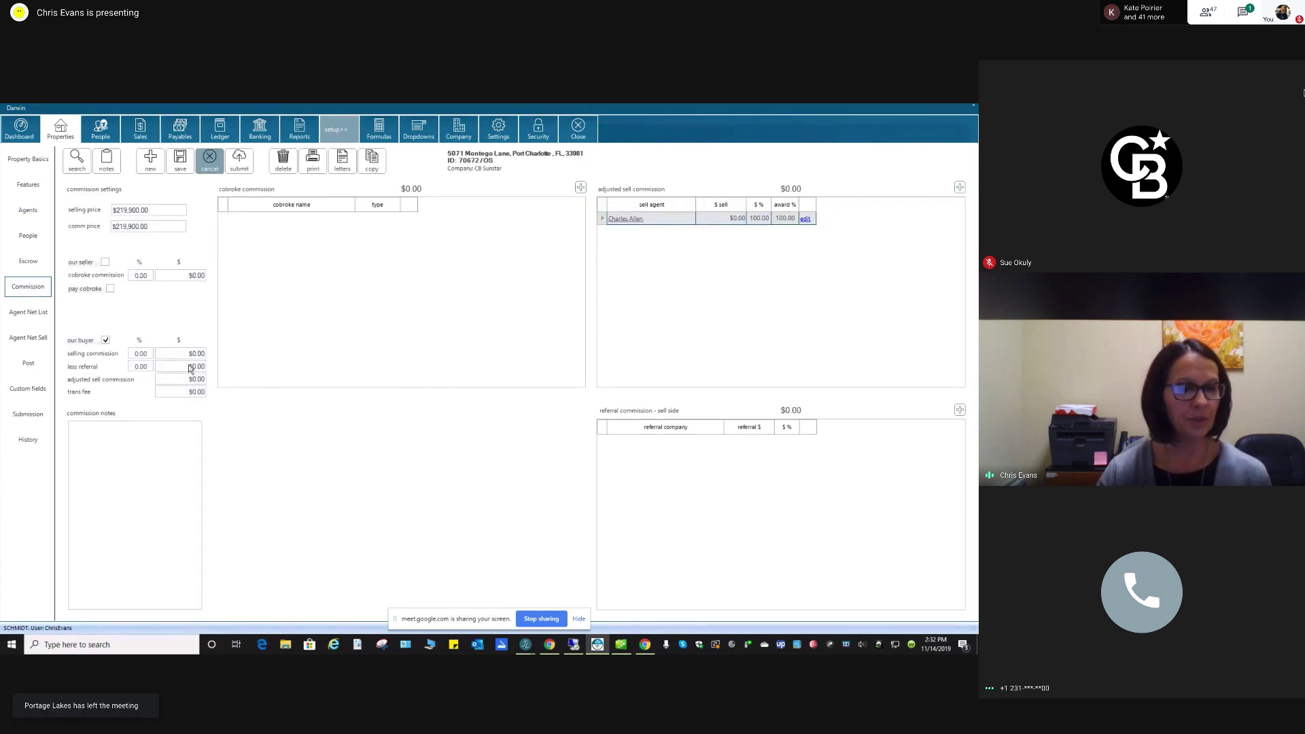
{"action": "left_click", "coordinate": [136, 352]}
{"action": "type", "text": "3.00"}
{"action": "key", "text": "Tab"}
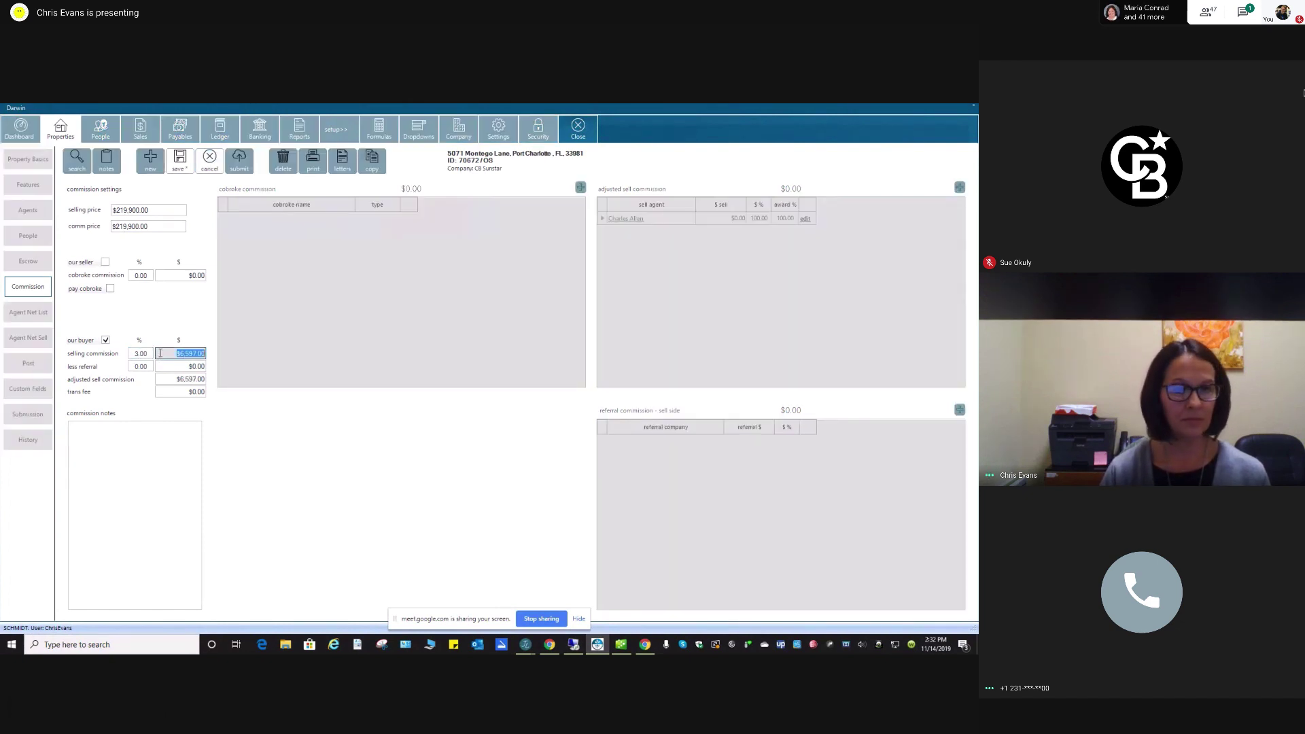
{"action": "type", "text": "99"}
{"action": "key", "text": "Tab"}
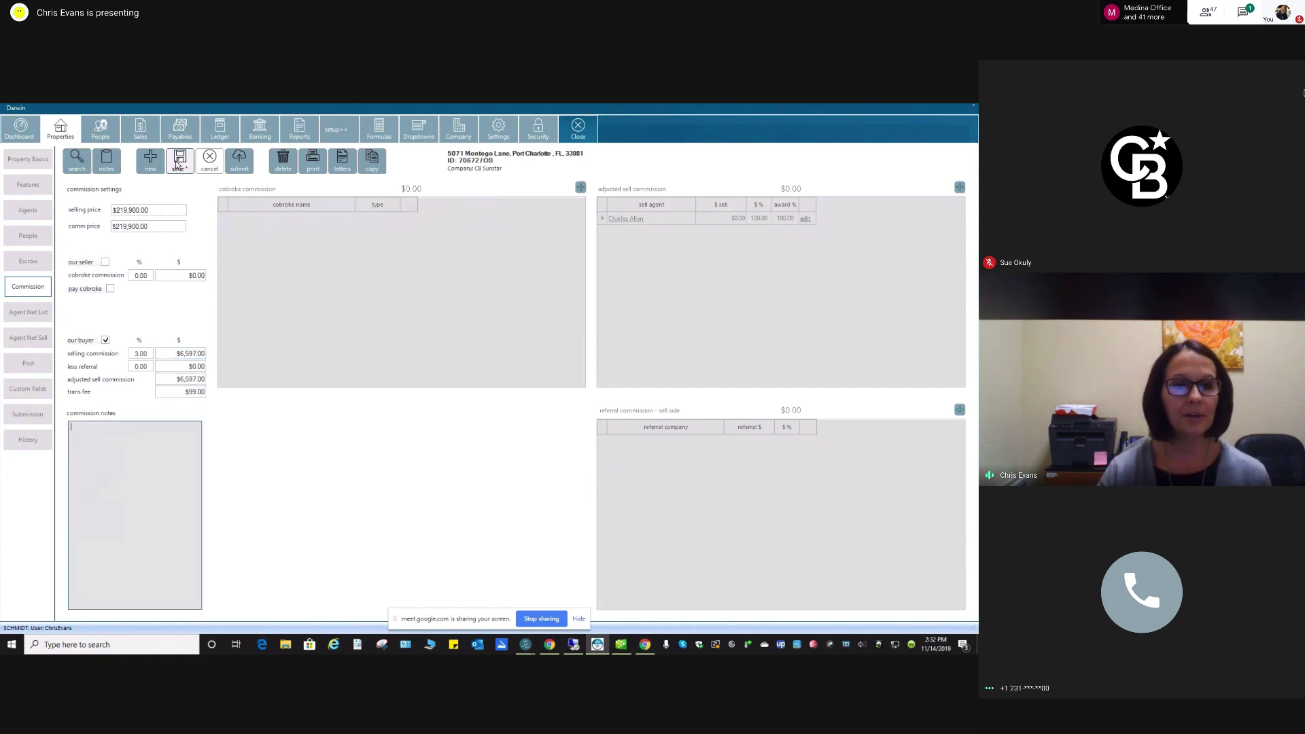
{"action": "left_click", "coordinate": [178, 162]}
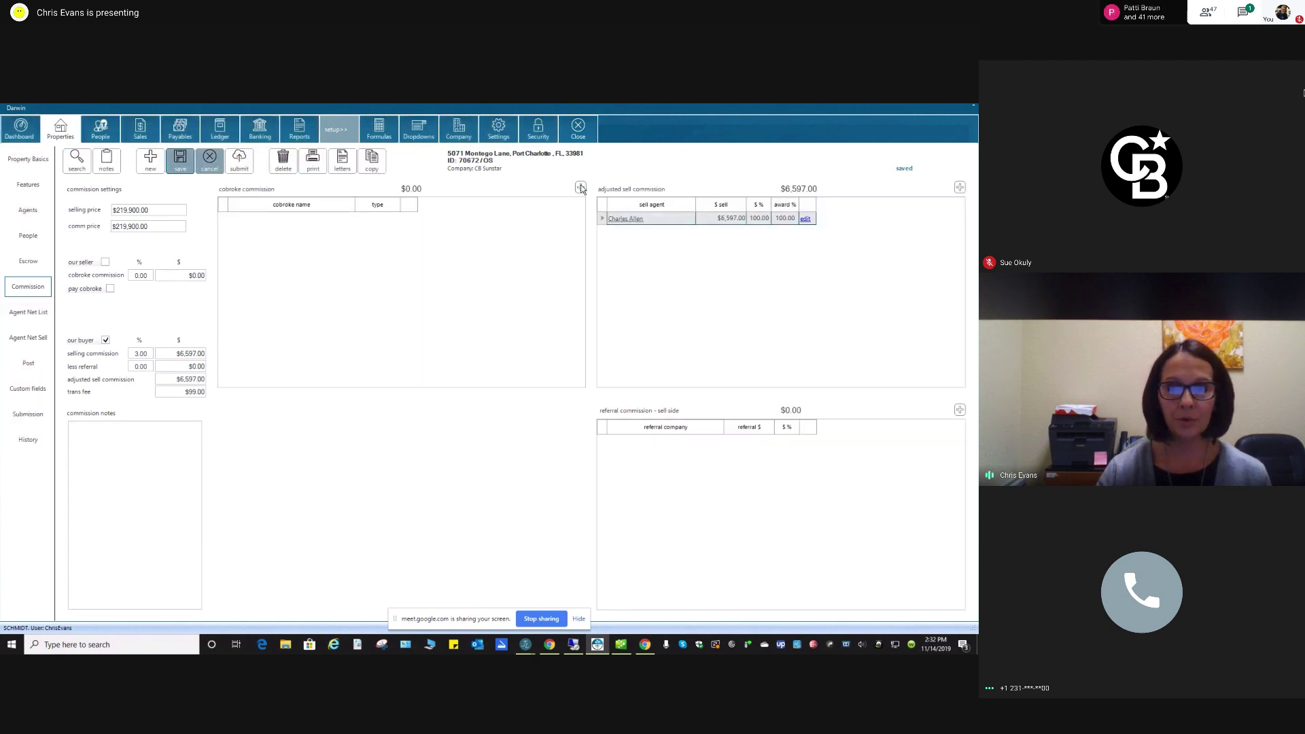
Step: Search offices for 'coastal' and add Coastal Living Realty as a co-broke office
{"action": "left_click", "coordinate": [581, 189]}
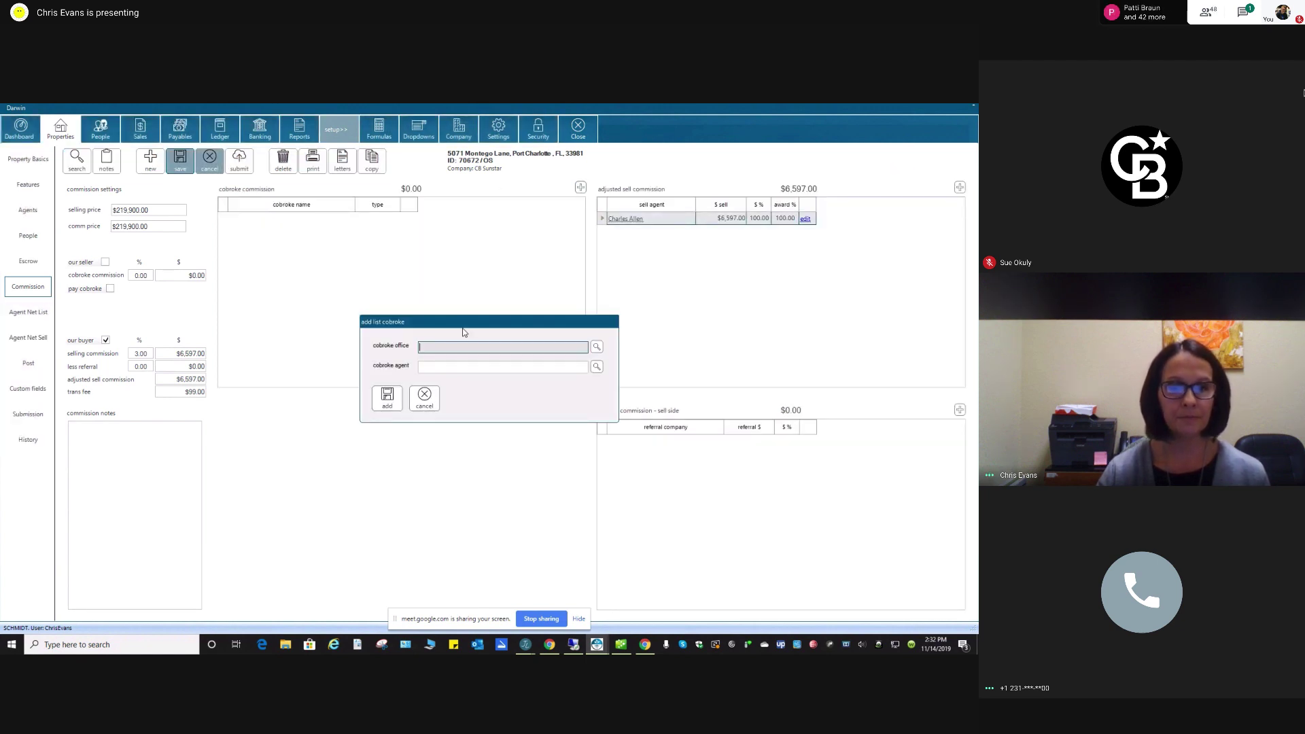
{"action": "left_click", "coordinate": [458, 345]}
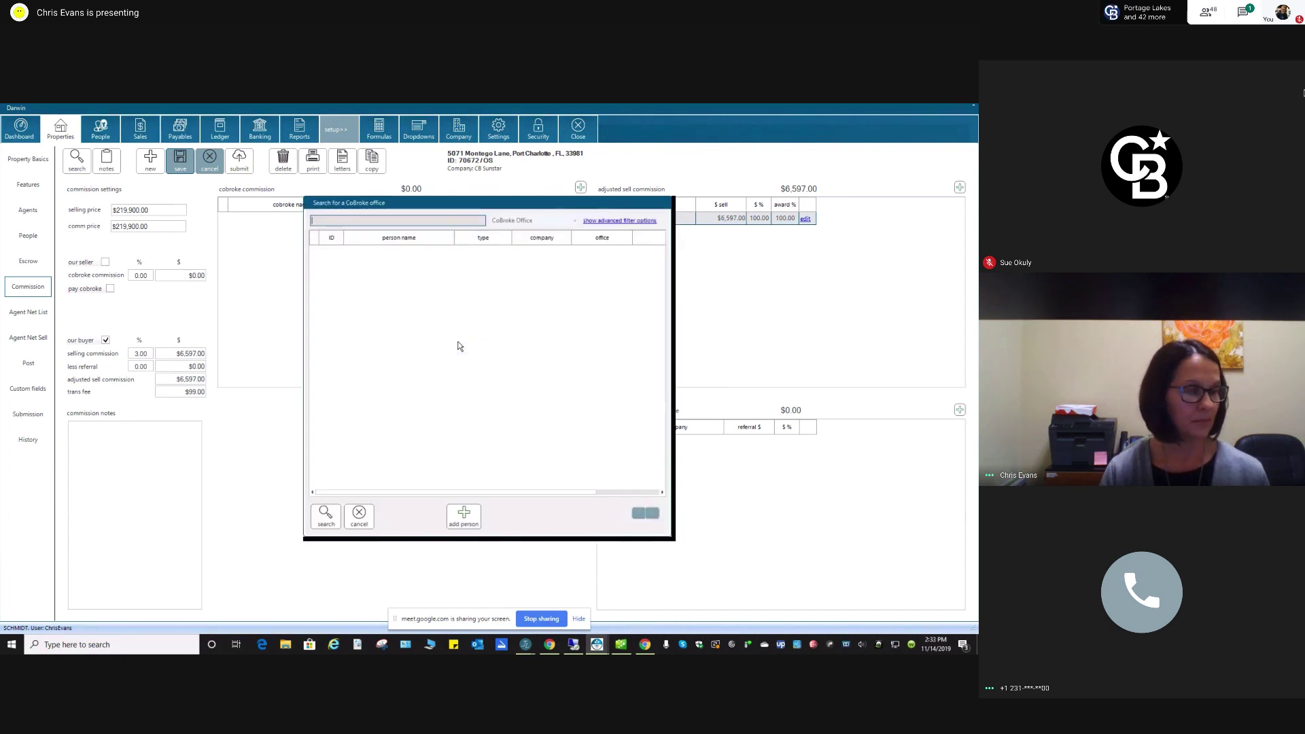
{"action": "type", "text": "caostal"}
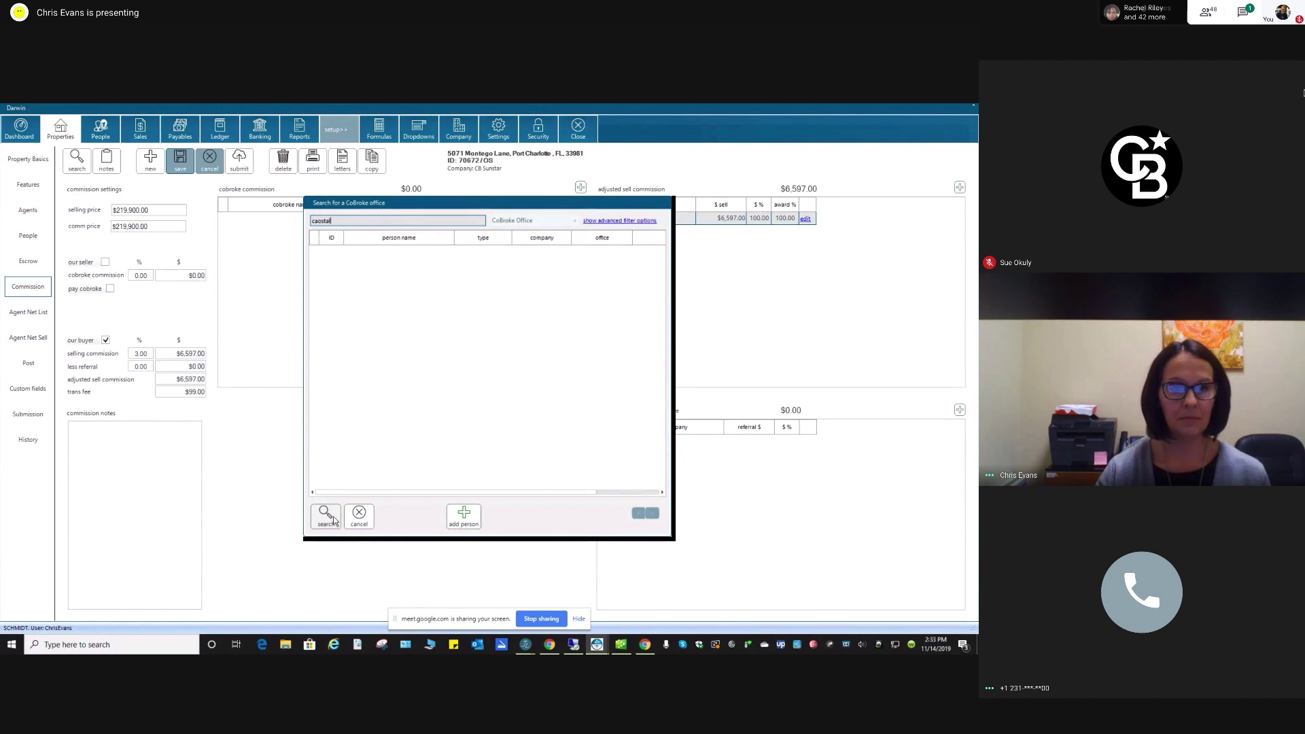
{"action": "left_click", "coordinate": [321, 221]}
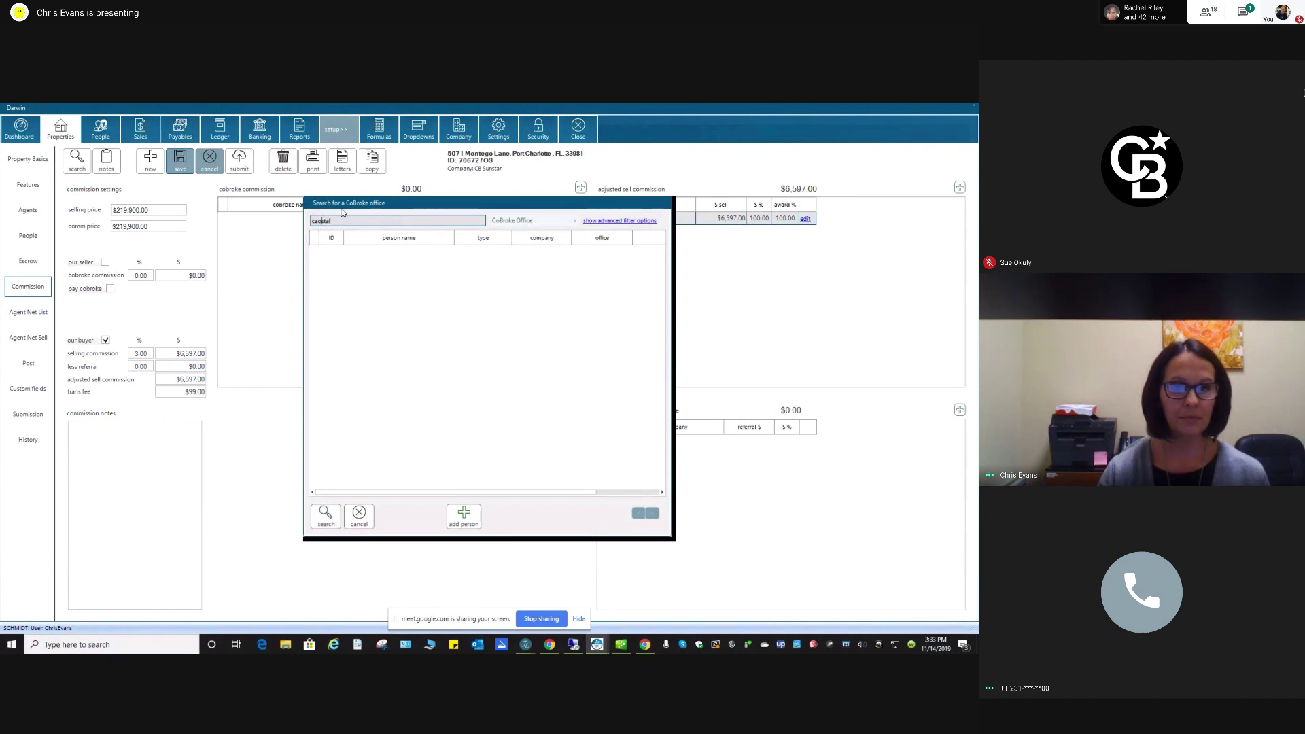
{"action": "key", "text": "BackSpace"}
{"action": "key", "text": "BackSpace"}
{"action": "type", "text": "o"}
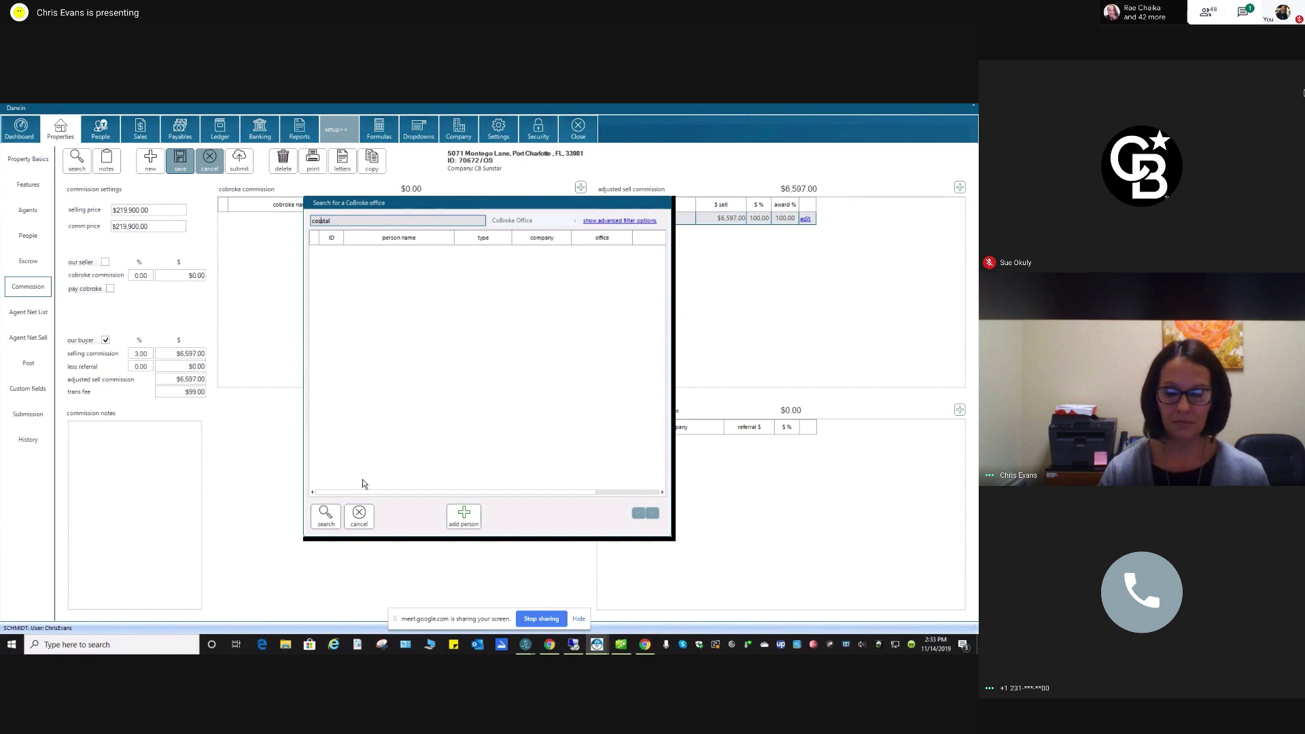
{"action": "type", "text": "a"}
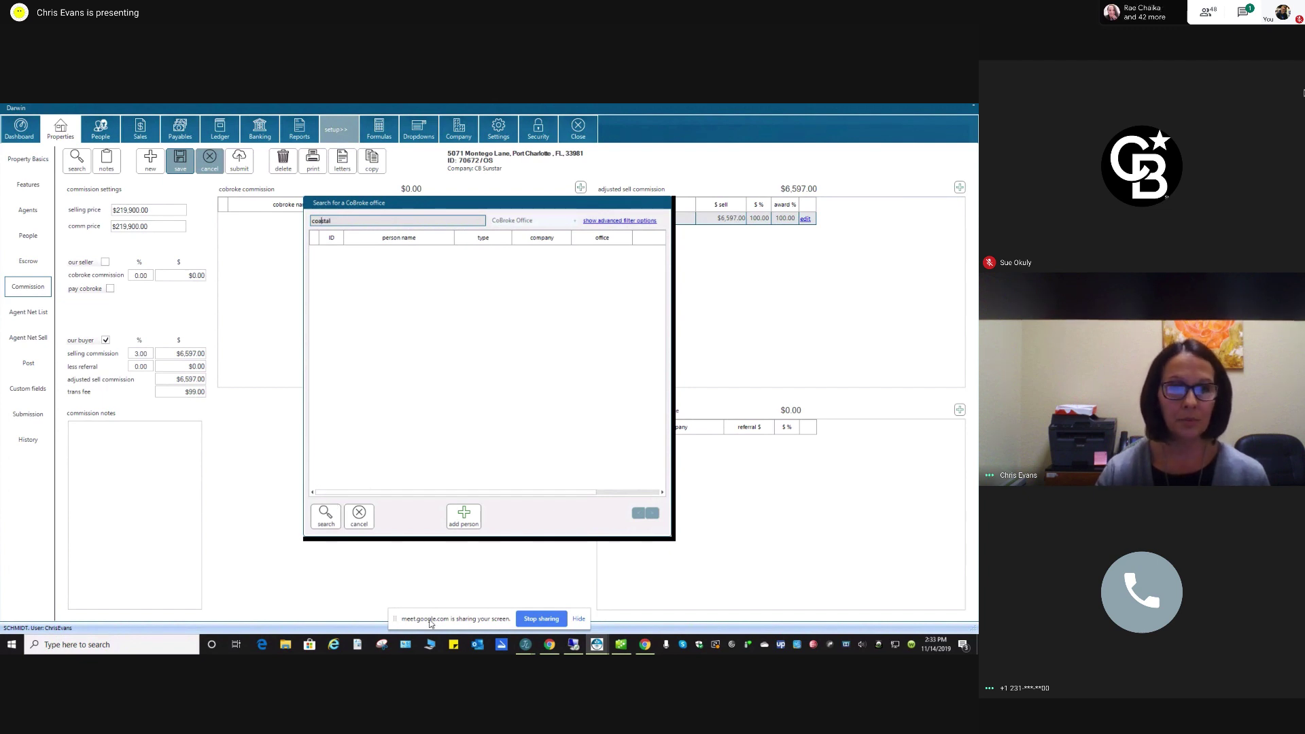
{"action": "left_click", "coordinate": [326, 517]}
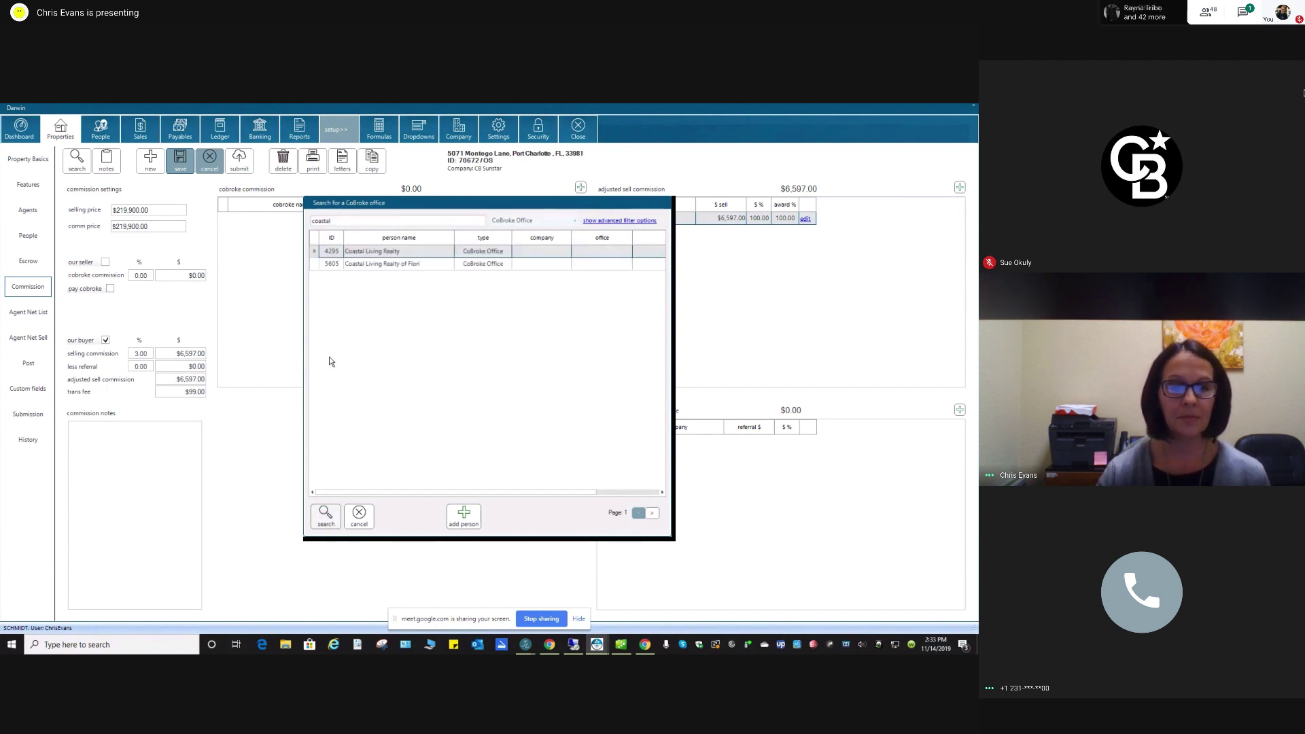
{"action": "double_click", "coordinate": [383, 251]}
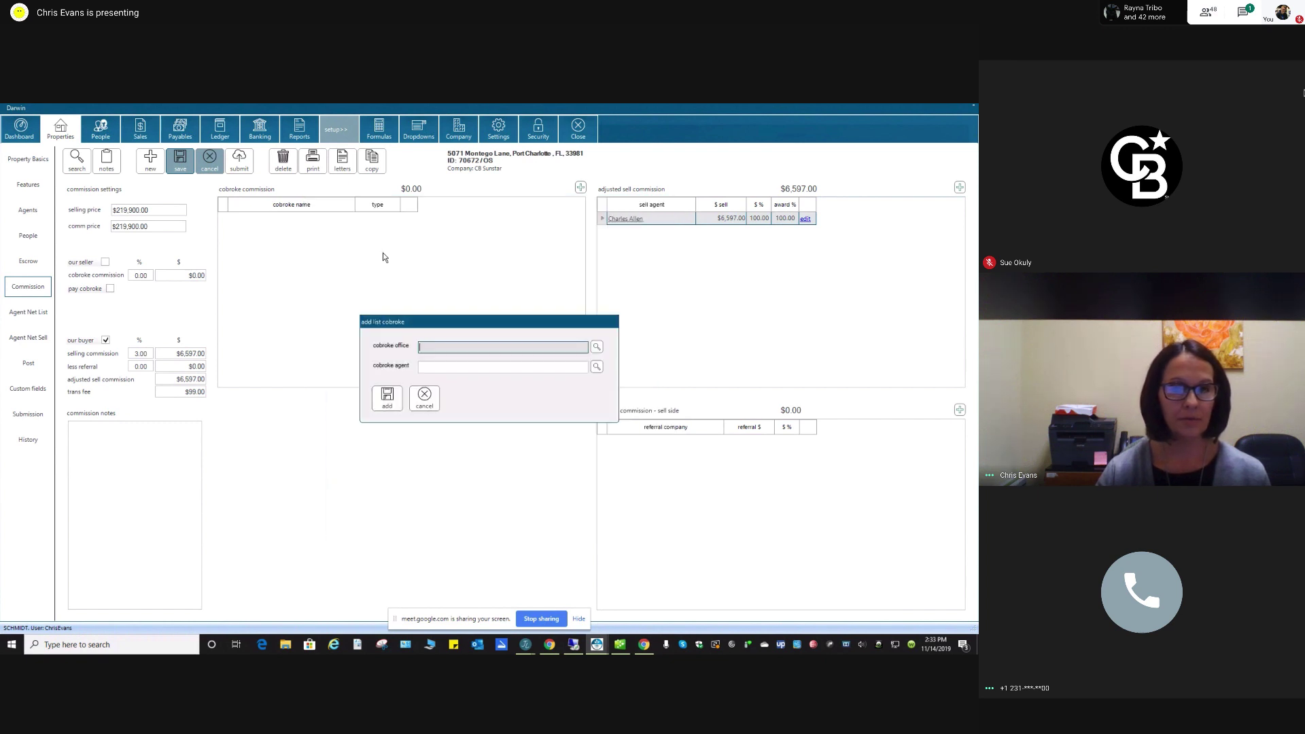
{"action": "left_click", "coordinate": [388, 400]}
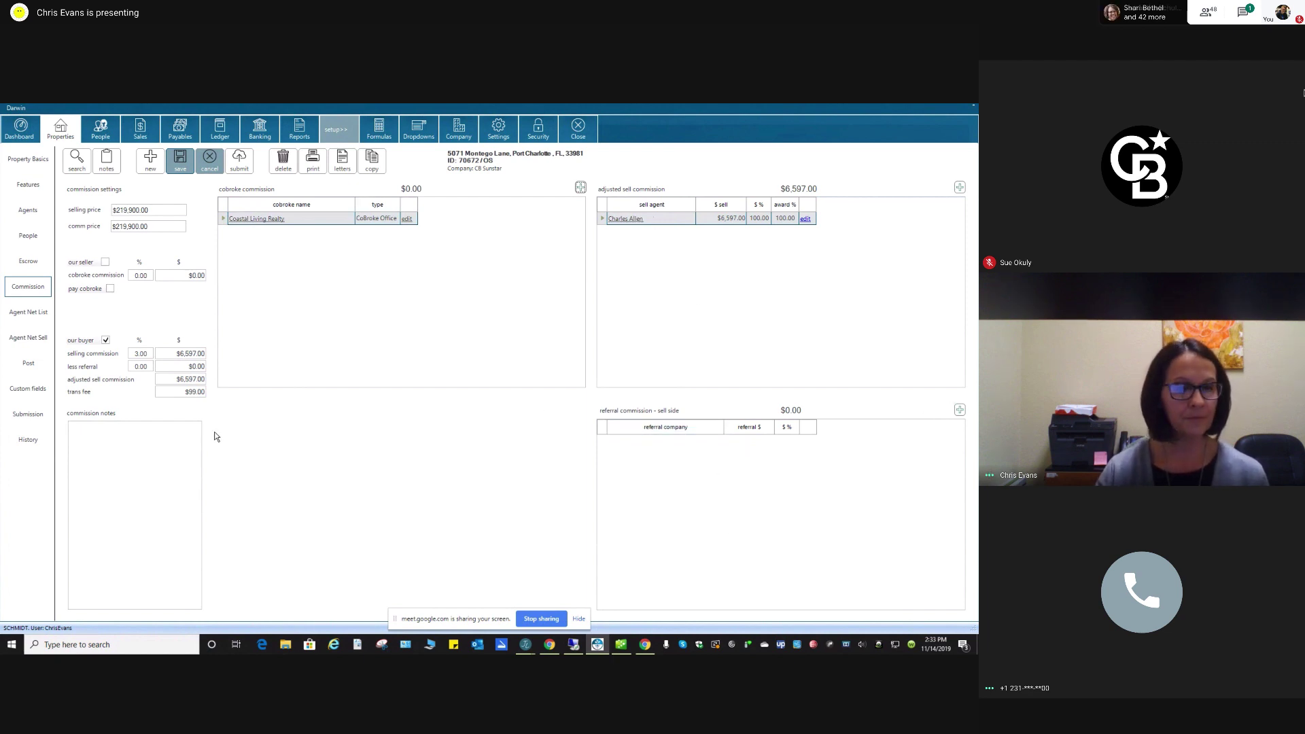
Step: Show the Agent Net Sell sheet via Agent Net List, showing $4,340.83 net commission
{"action": "left_click", "coordinate": [41, 315]}
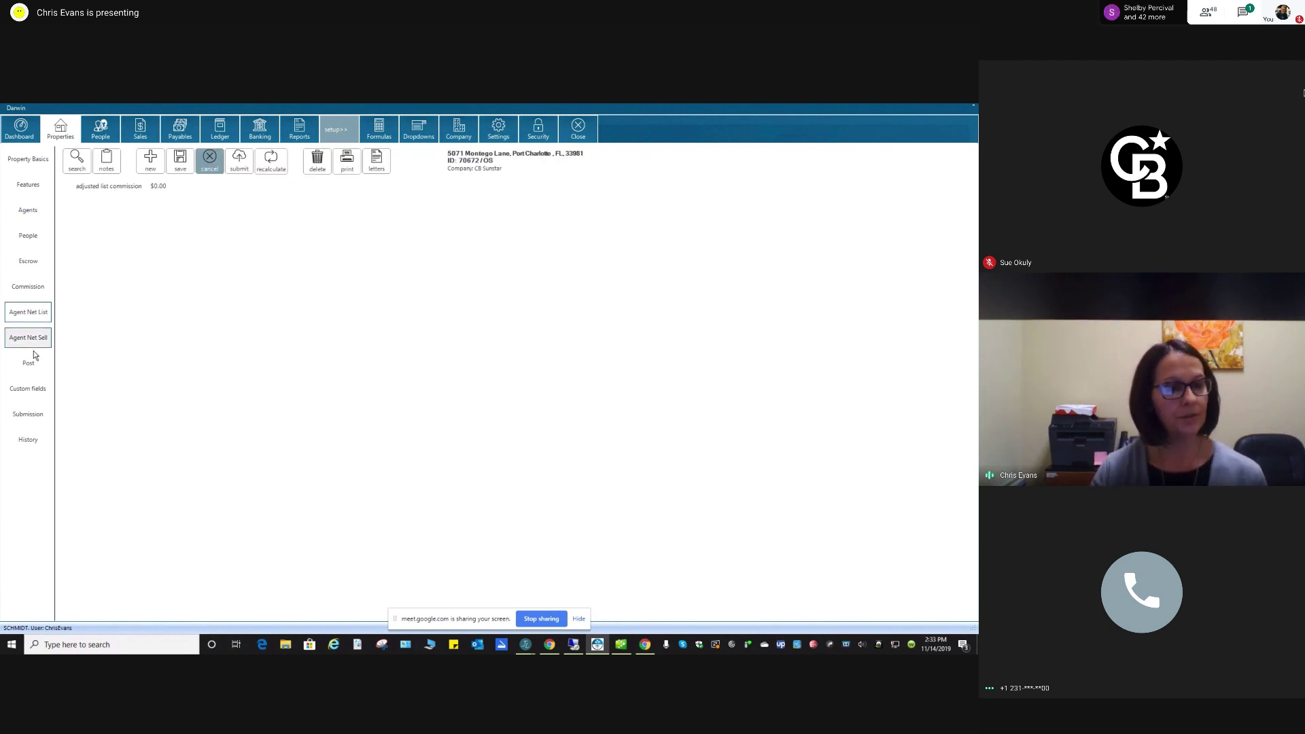
{"action": "left_click", "coordinate": [40, 342]}
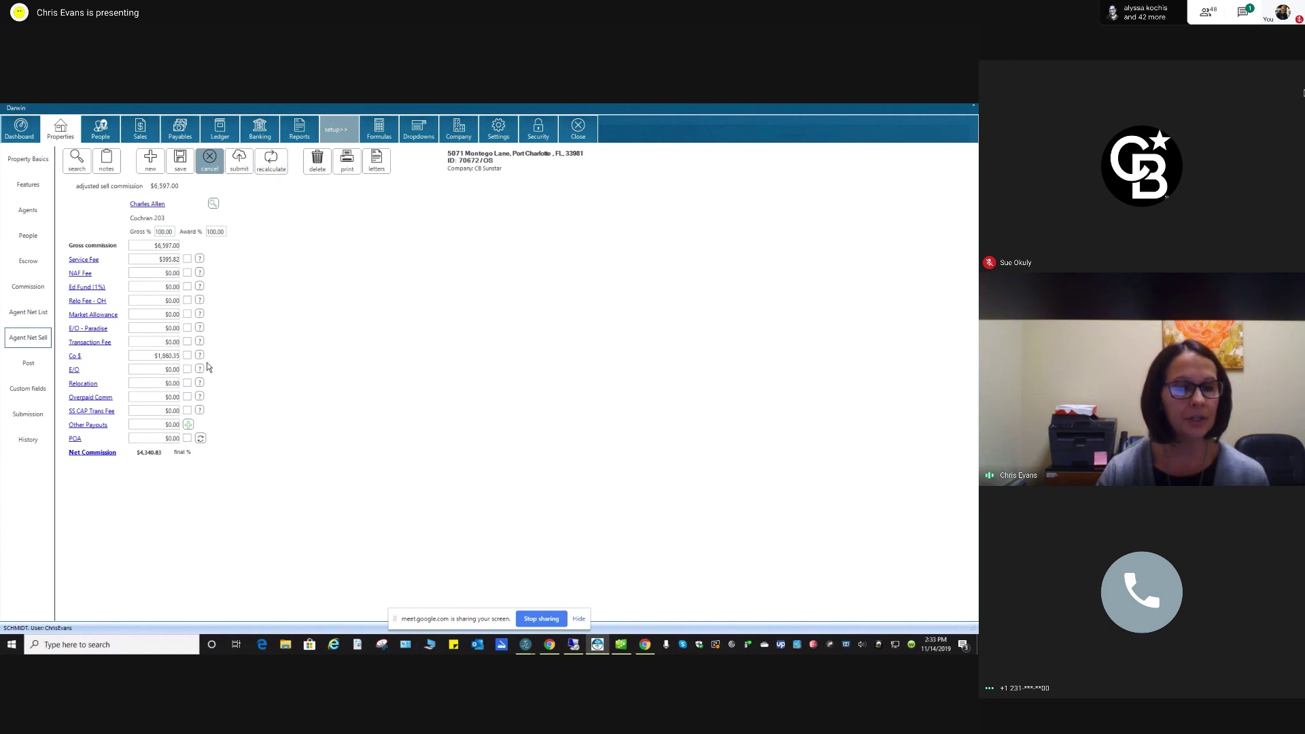
Step: Show the Montego Lane posting page with the $4,340.83 agent payment and CBREC voucher
{"action": "left_click", "coordinate": [28, 364]}
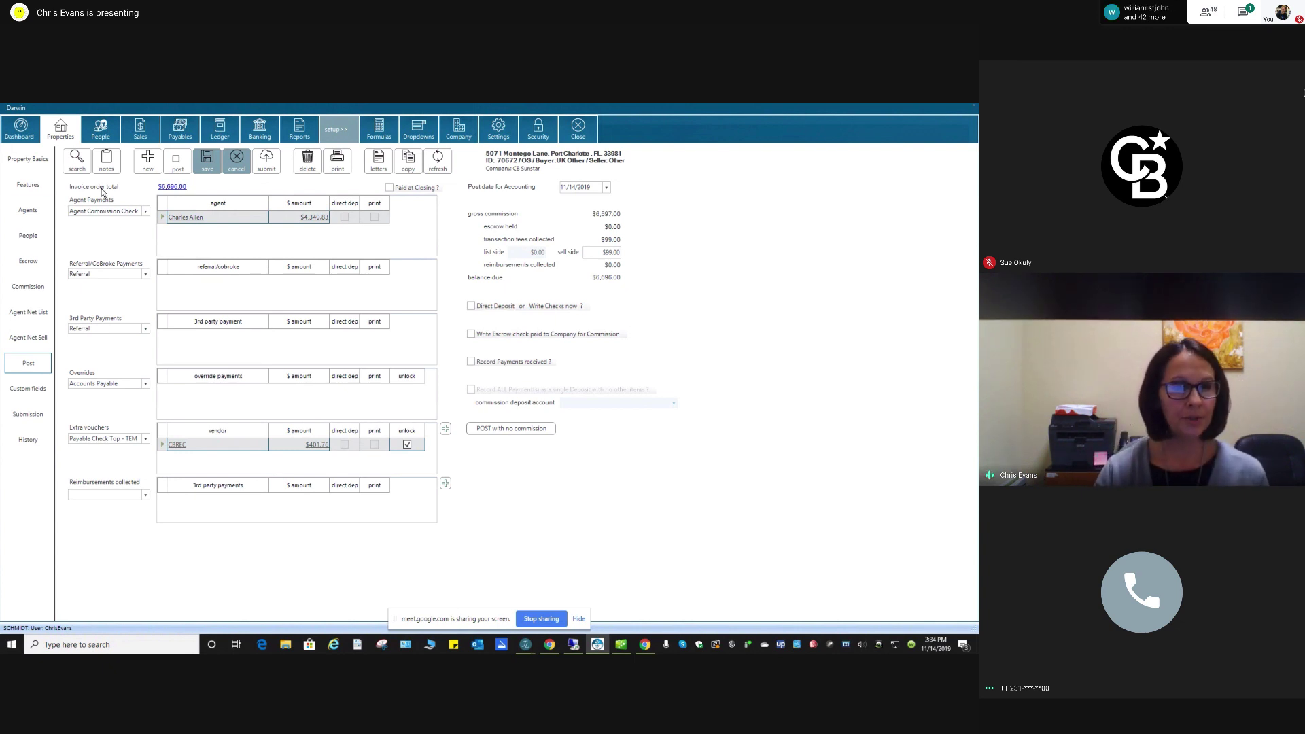
Step: Start a new property: company CB Sunstar, type code R, Residential Sale, Single Family Detached
{"action": "left_click", "coordinate": [145, 163]}
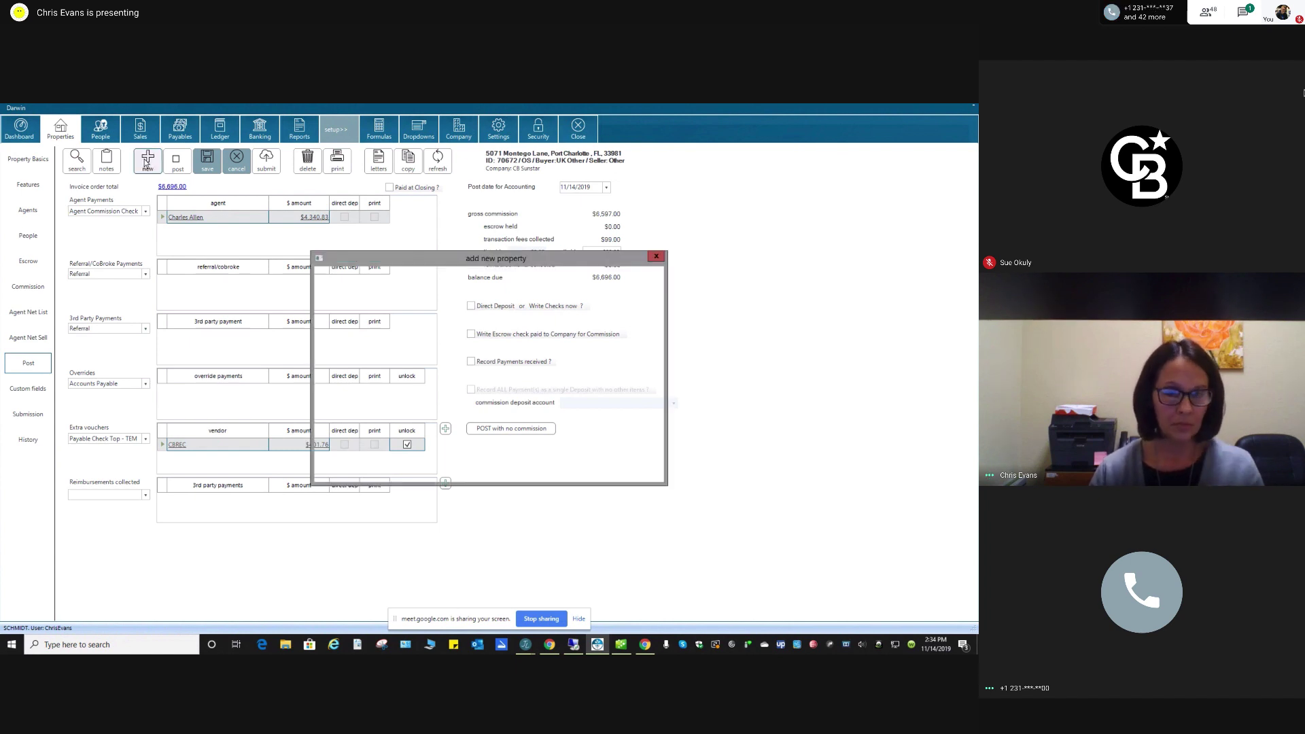
{"action": "left_click", "coordinate": [508, 282]}
{"action": "left_click", "coordinate": [486, 292]}
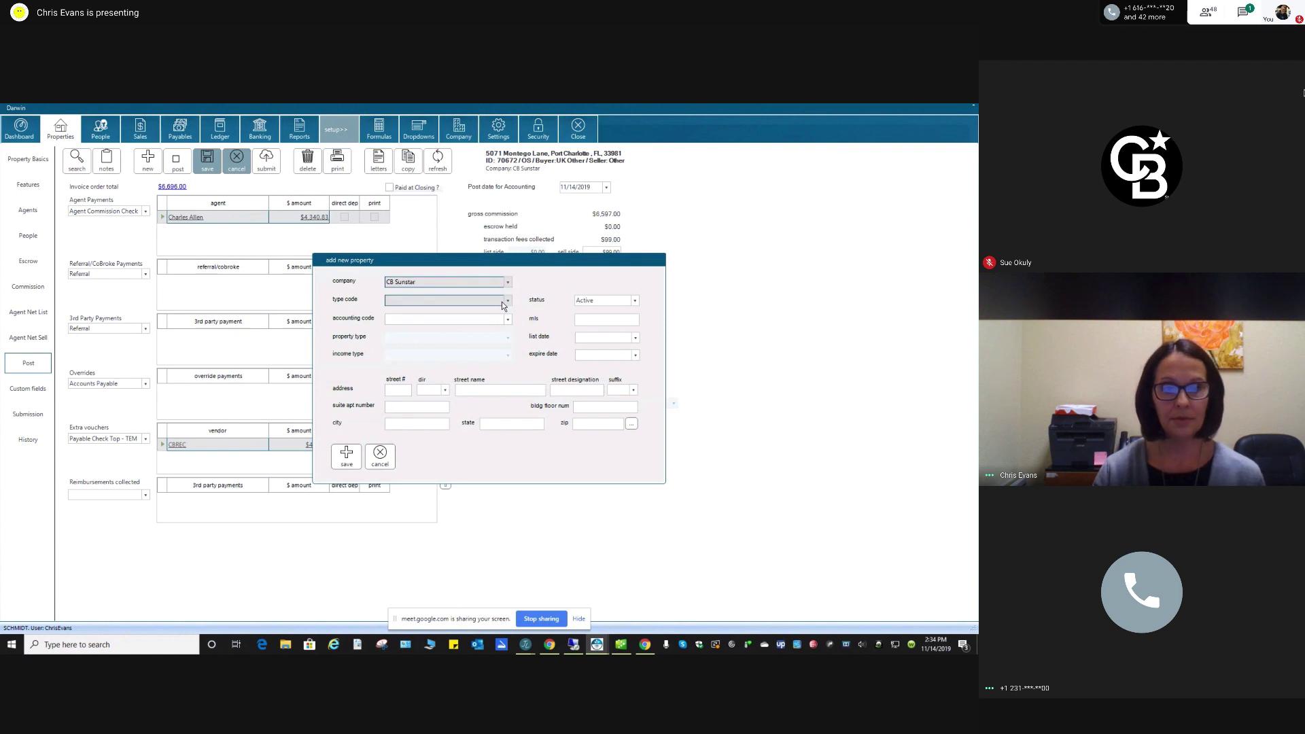
{"action": "left_click", "coordinate": [508, 300]}
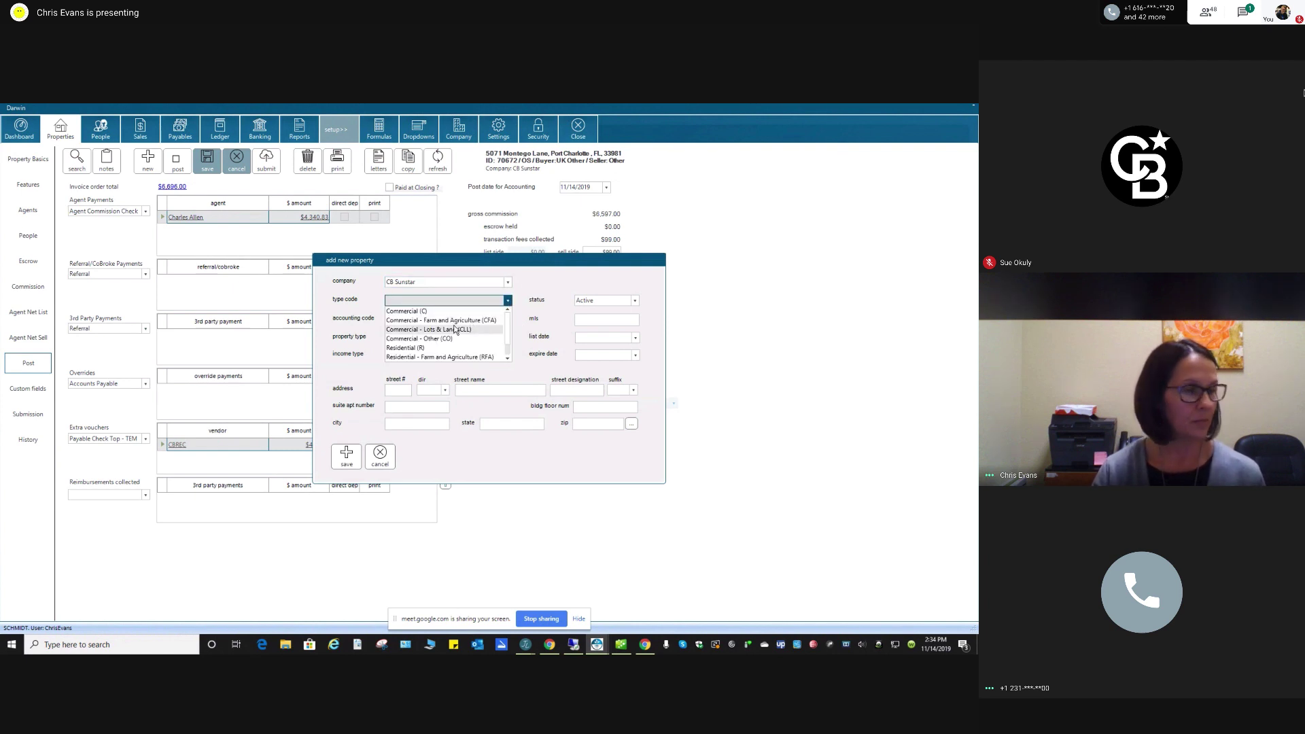
{"action": "left_click", "coordinate": [424, 348]}
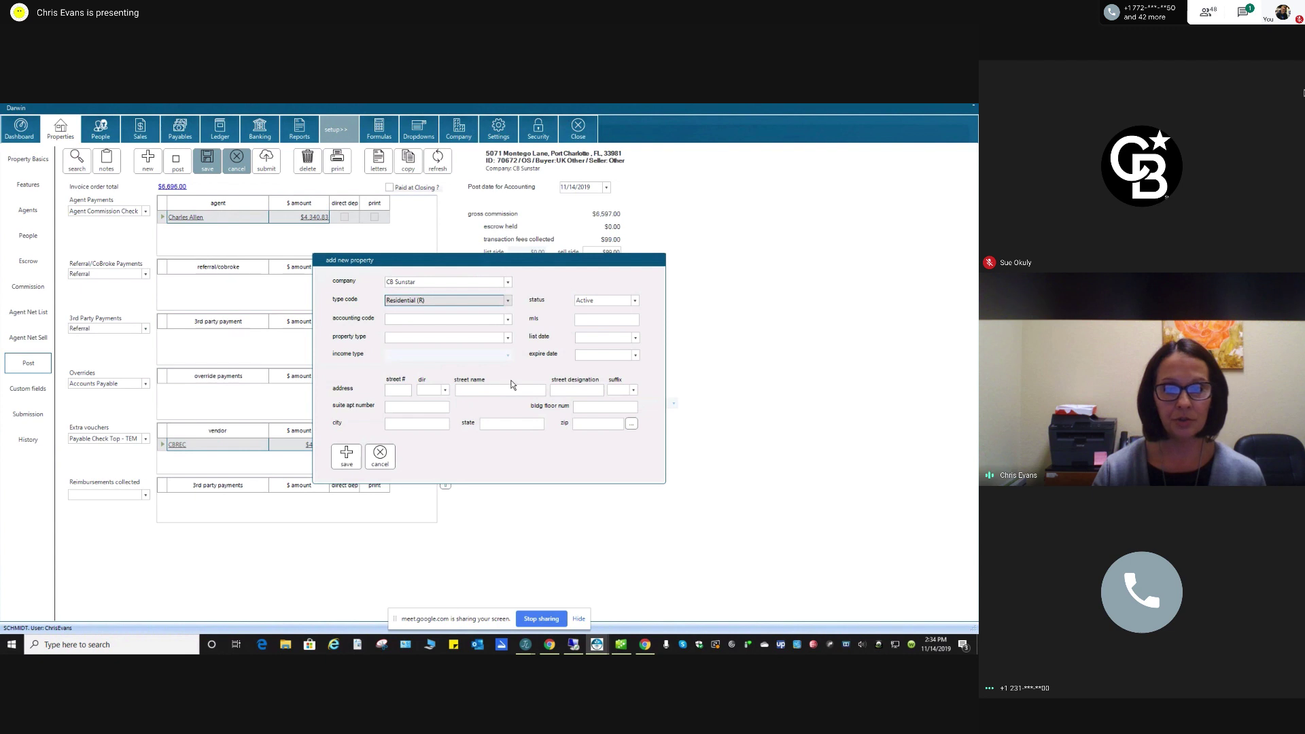
{"action": "left_click", "coordinate": [508, 319]}
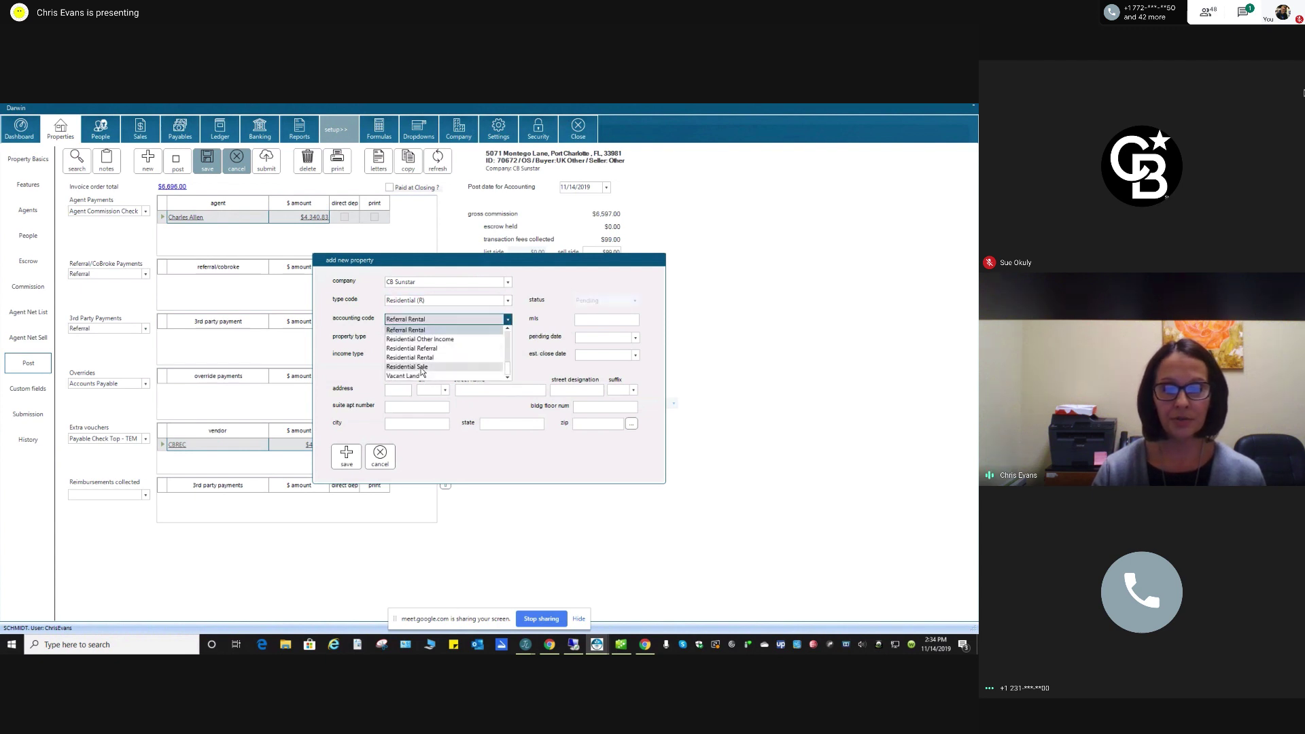
{"action": "left_click", "coordinate": [421, 367]}
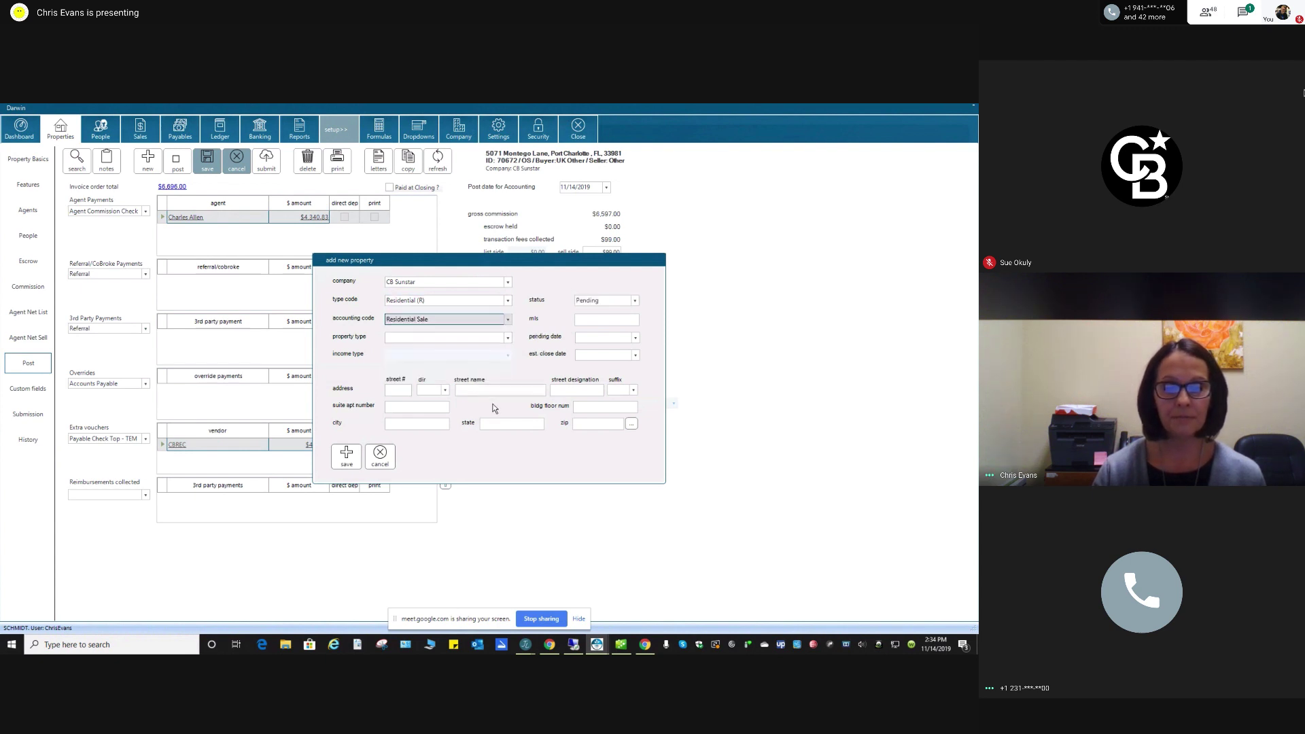
{"action": "left_click", "coordinate": [507, 339]}
{"action": "type", "text": "si"}
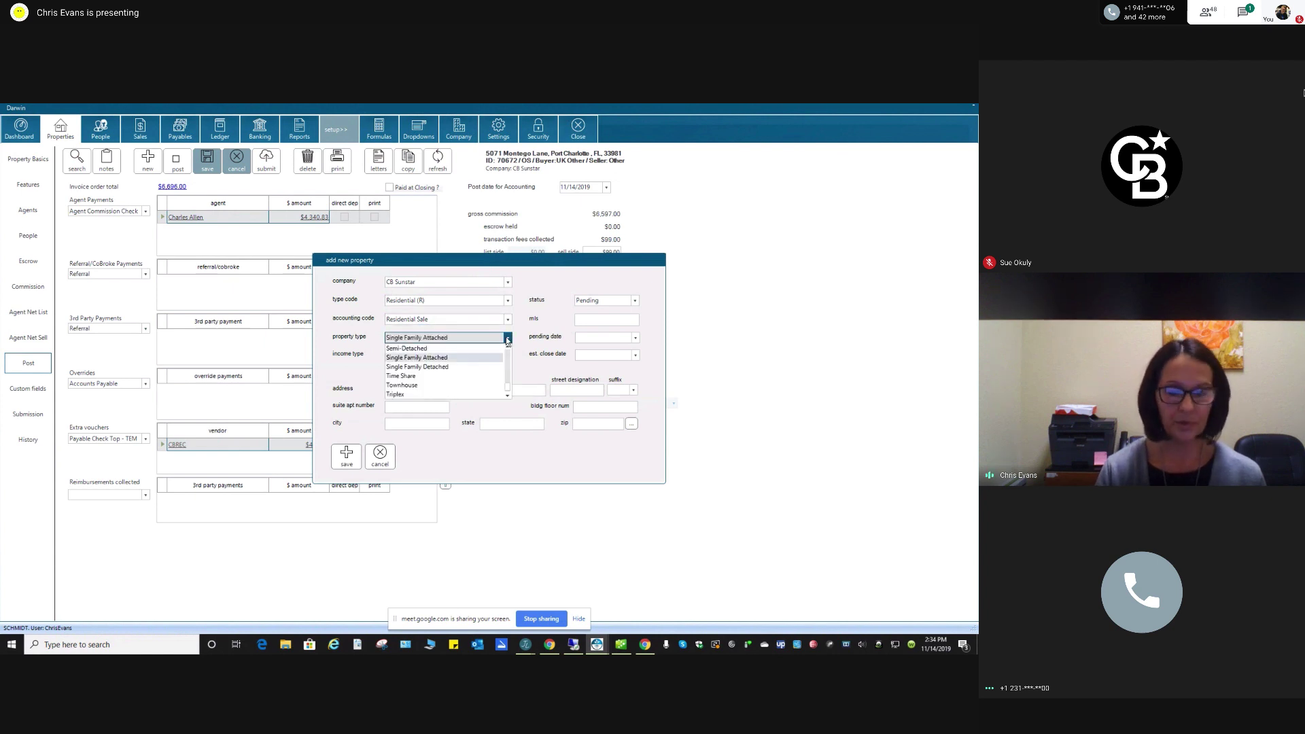
{"action": "left_click", "coordinate": [435, 367]}
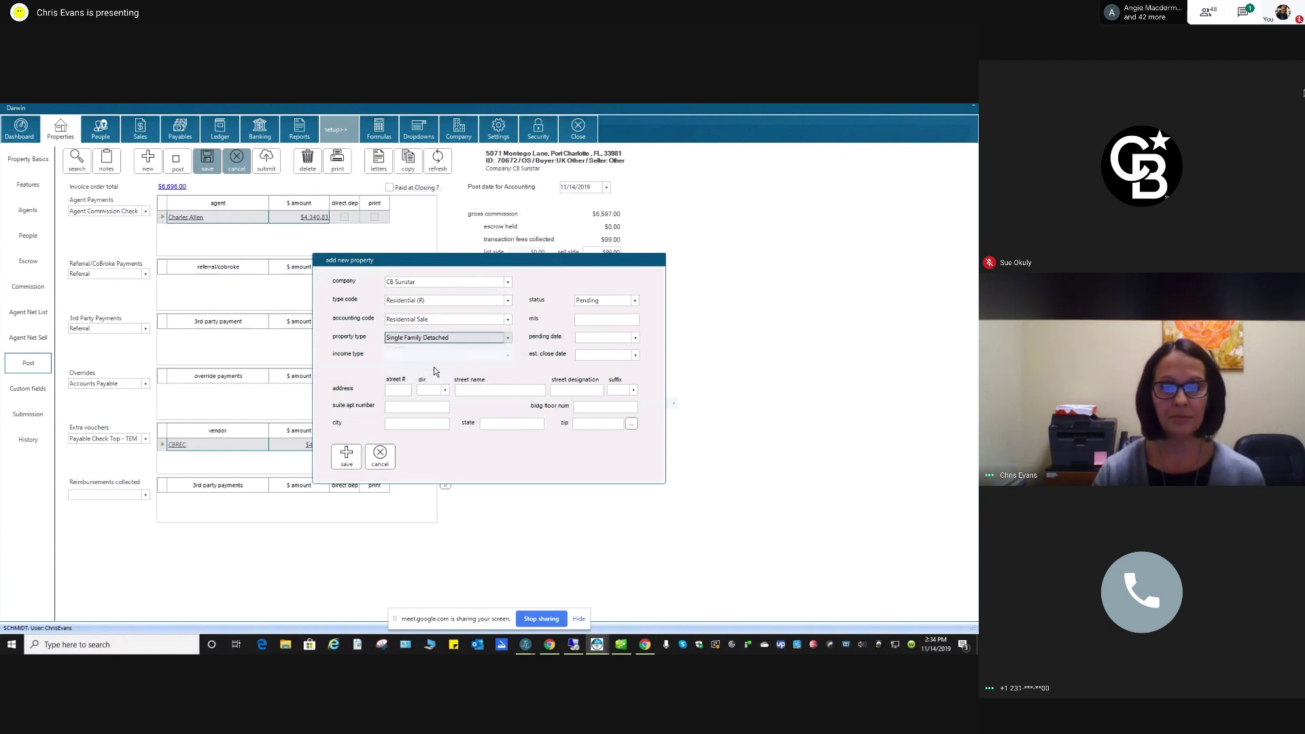
Step: Enter MLS number C7418016, pending date 11/4/2019 and estimated close 12/11/2019
{"action": "left_click", "coordinate": [598, 318]}
{"action": "type", "text": "C741"}
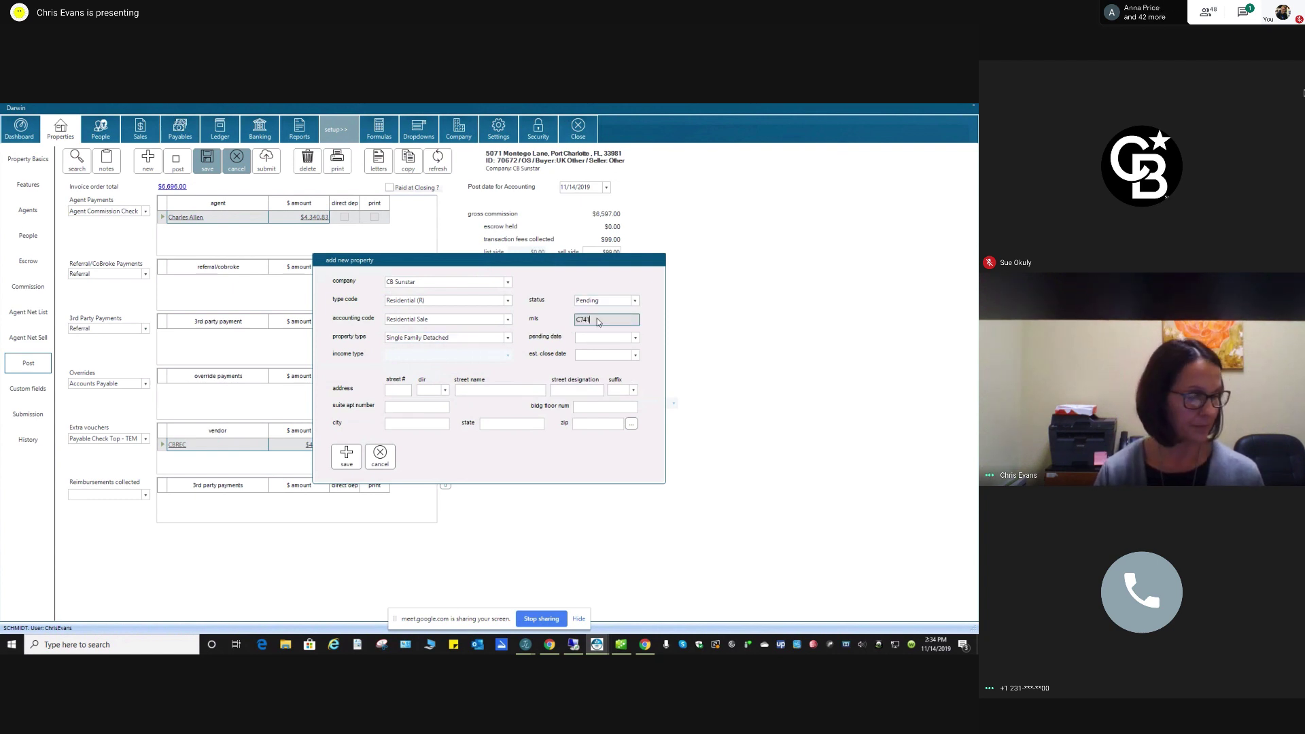
{"action": "type", "text": "8016"}
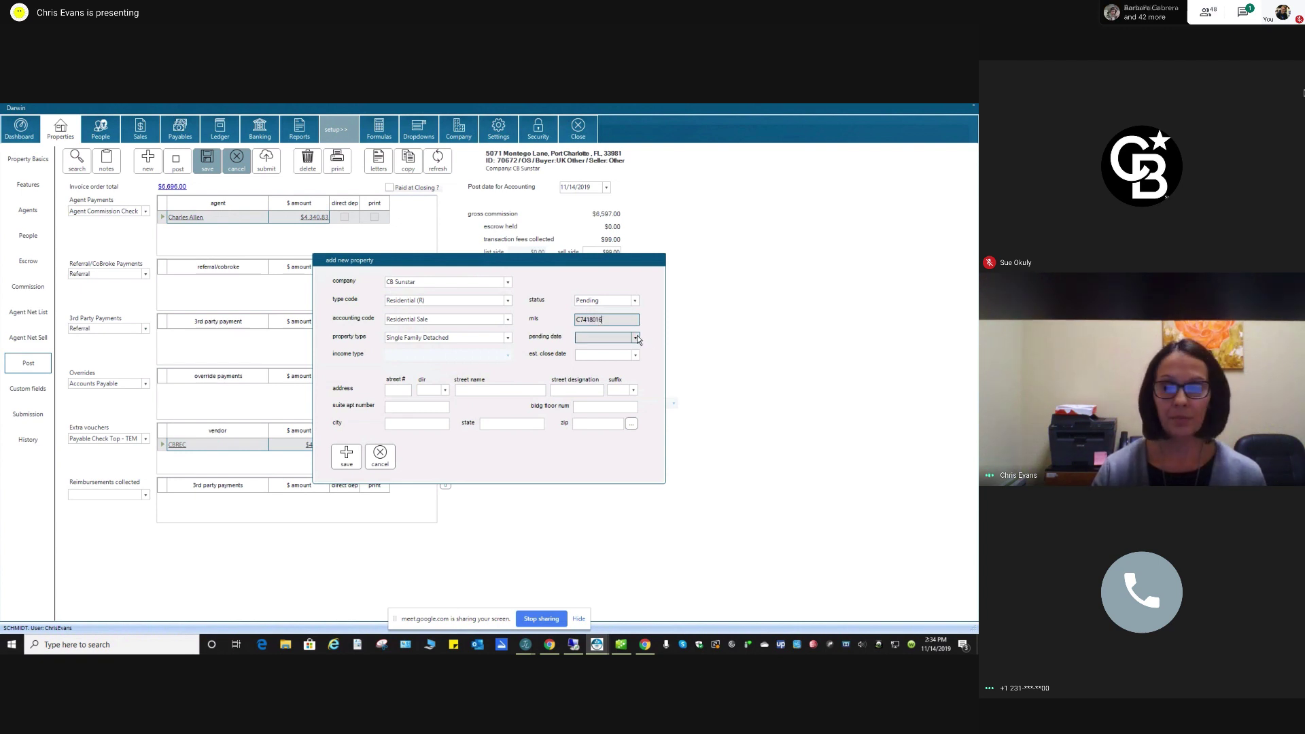
{"action": "left_click", "coordinate": [636, 338]}
{"action": "left_click", "coordinate": [618, 389]}
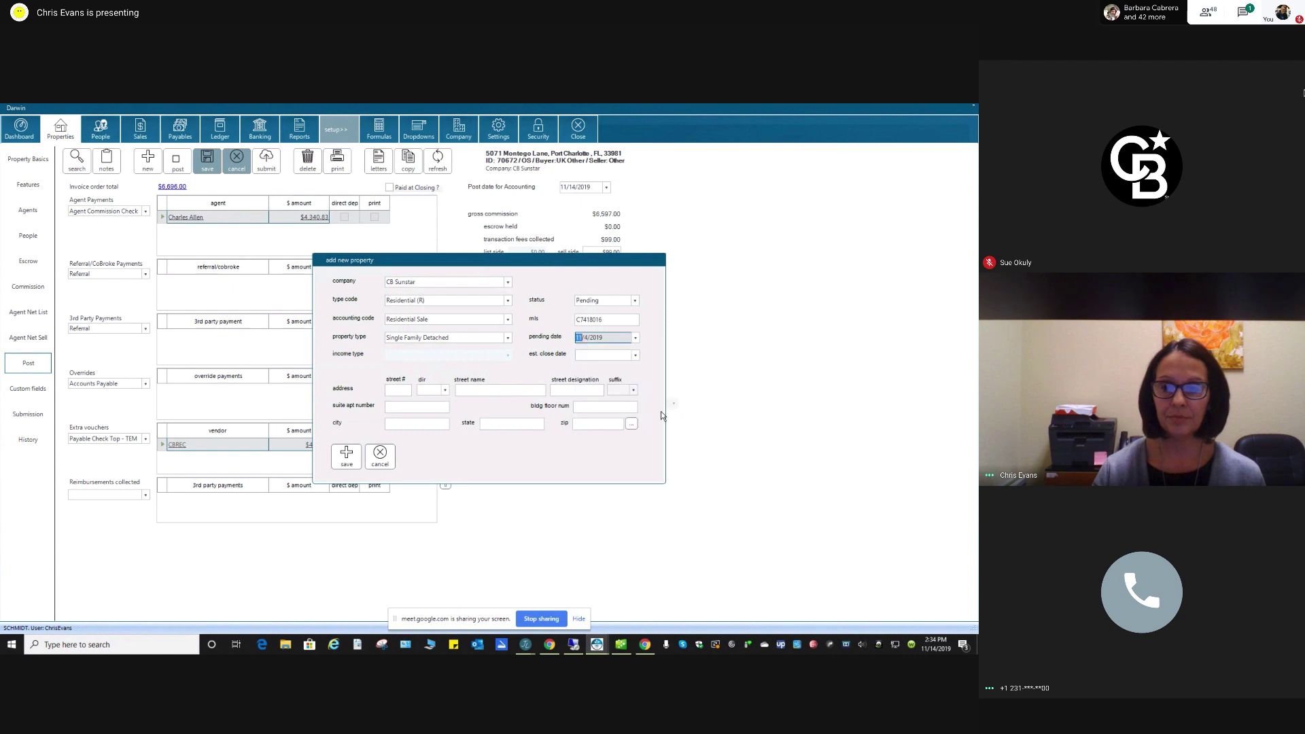
{"action": "left_click", "coordinate": [637, 355]}
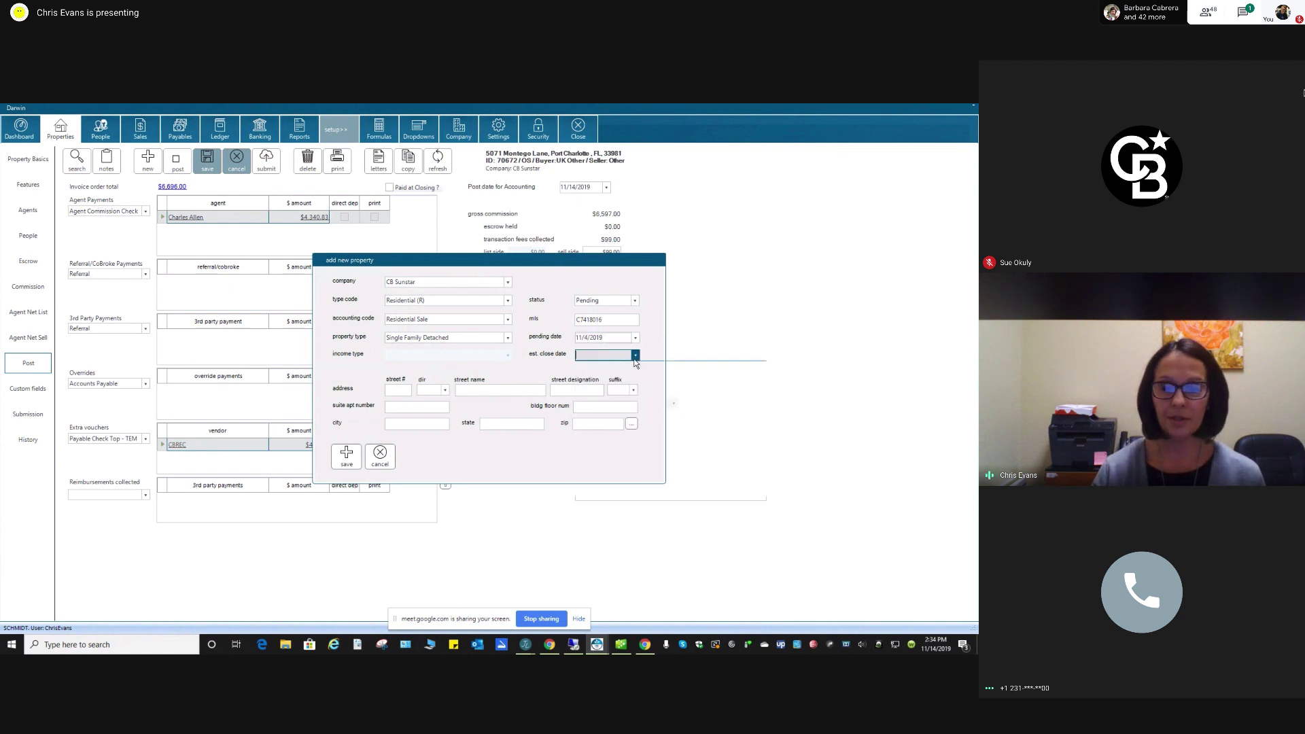
{"action": "left_click", "coordinate": [751, 368]}
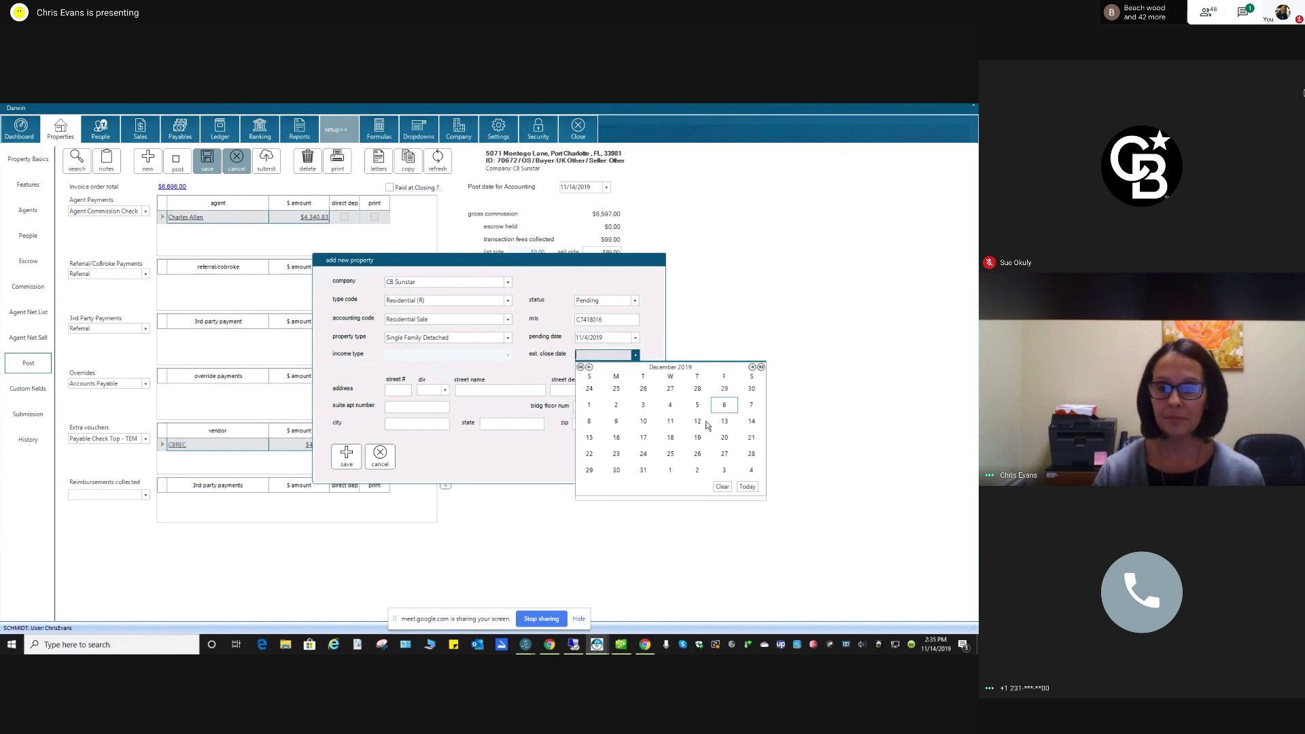
{"action": "left_click", "coordinate": [674, 426]}
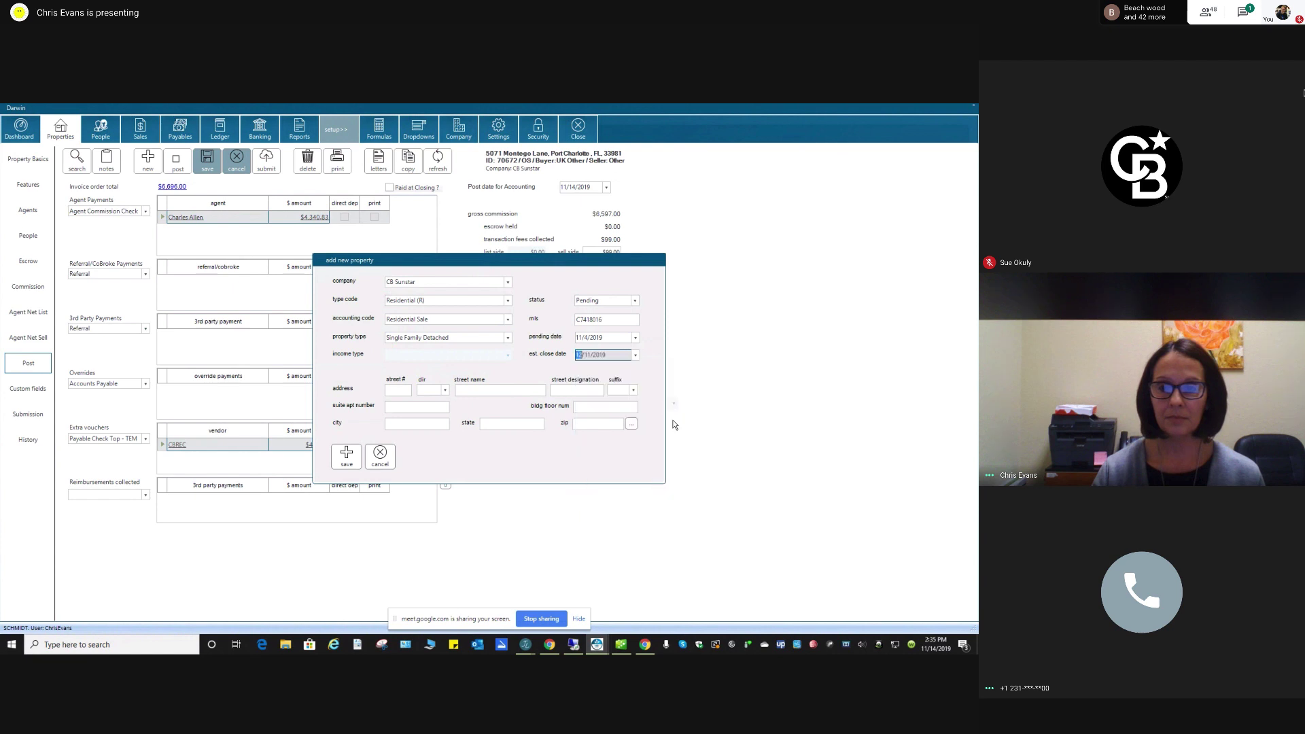
Step: Fill in the street address with city Port Charlotte, keep state and zip, and save
{"action": "left_click", "coordinate": [398, 390]}
{"action": "key", "text": "Tab"}
{"action": "key", "text": "Tab"}
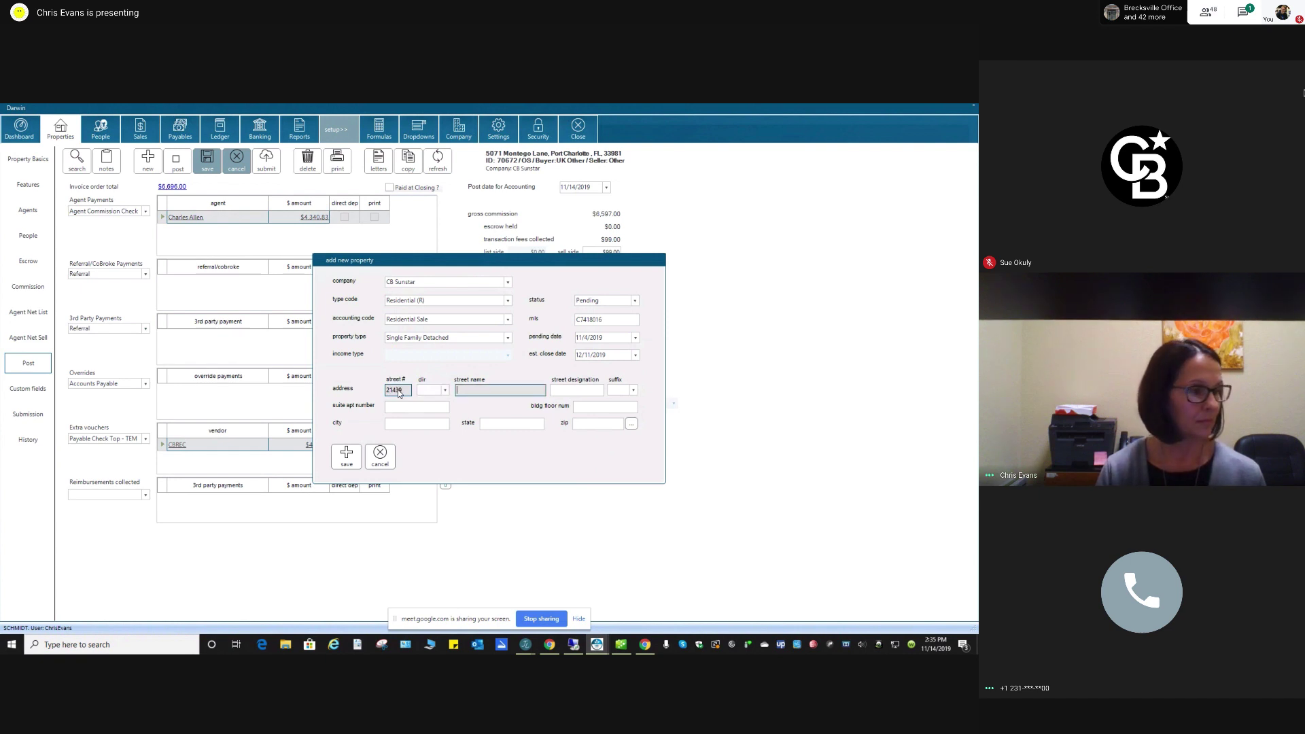
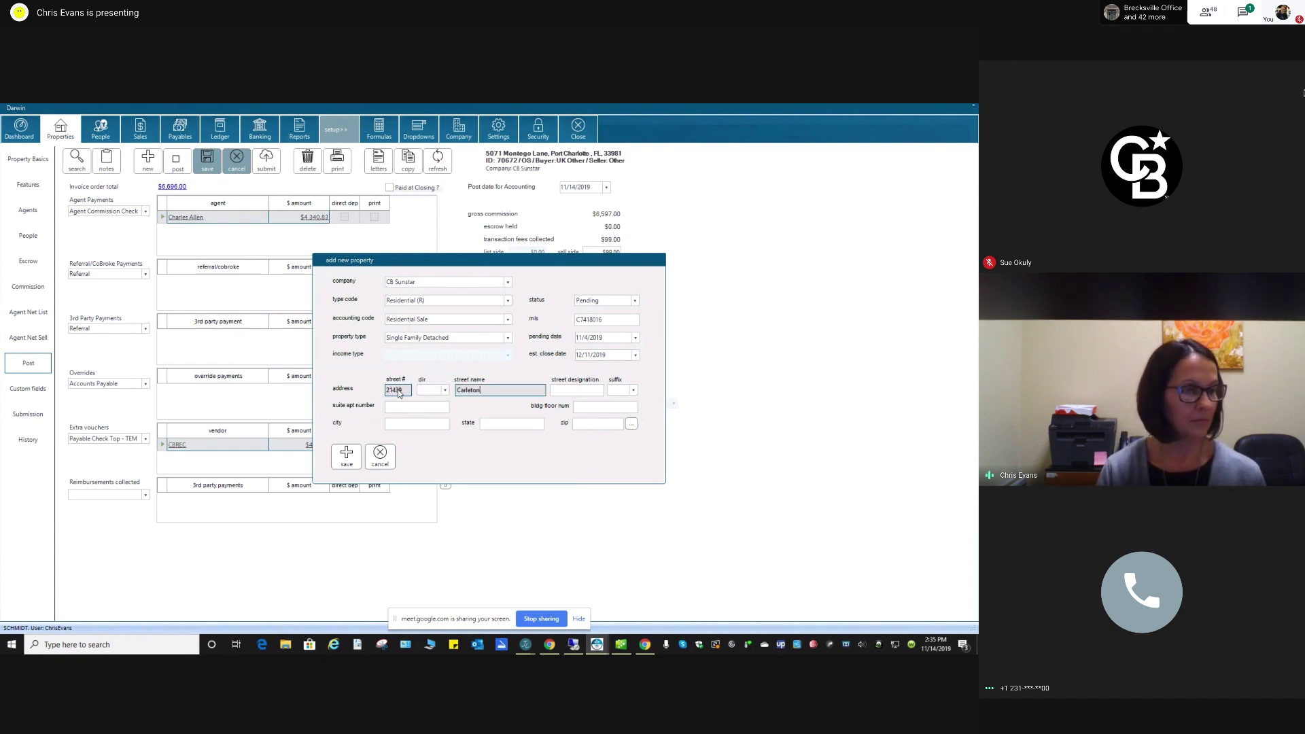
{"action": "key", "text": "Tab"}
{"action": "key", "text": "Tab"}
{"action": "key", "text": "Tab"}
{"action": "key", "text": "Tab"}
{"action": "key", "text": "Tab"}
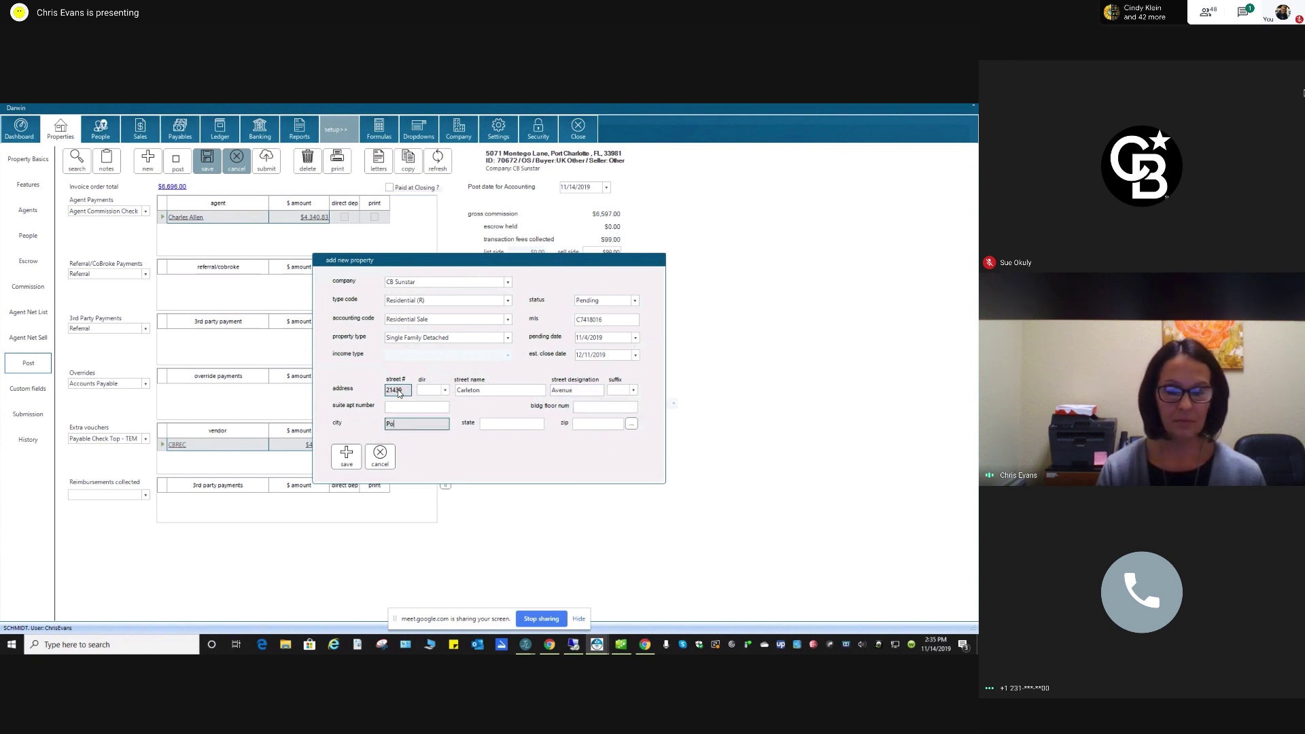
{"action": "key", "text": "Tab"}
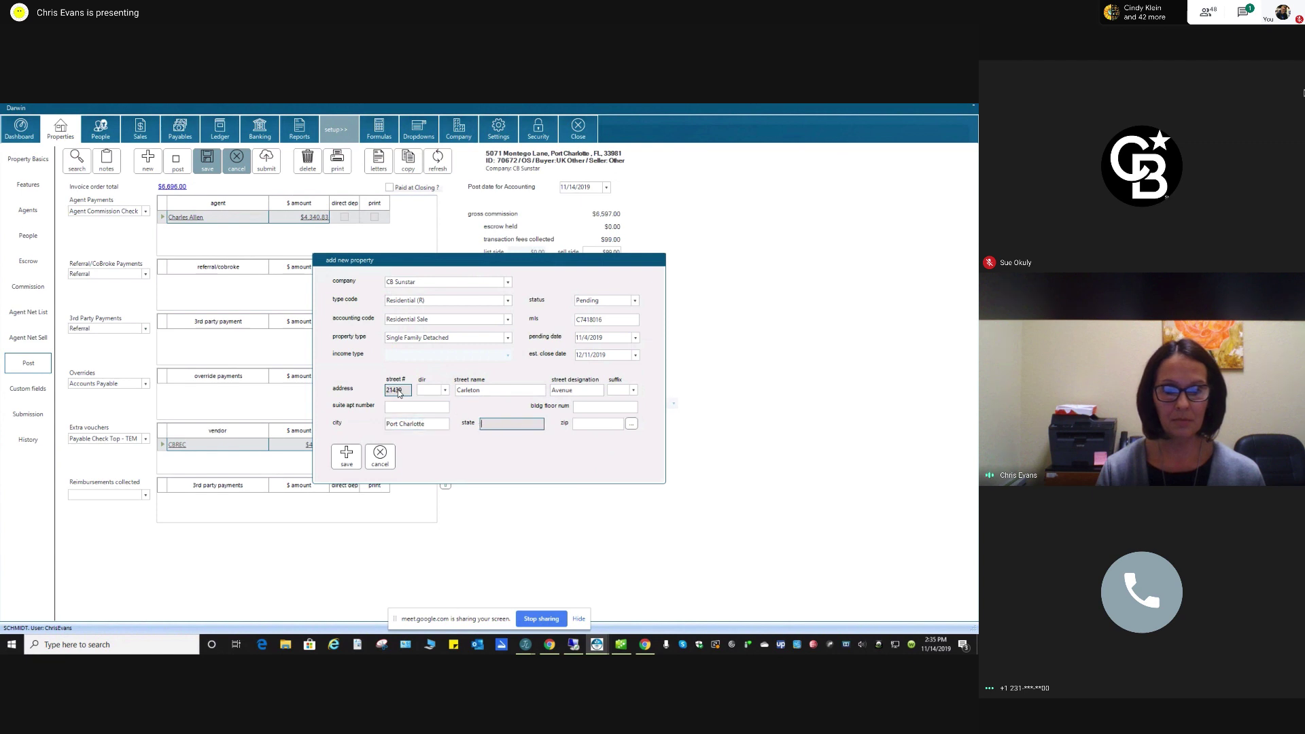
{"action": "key", "text": "Tab"}
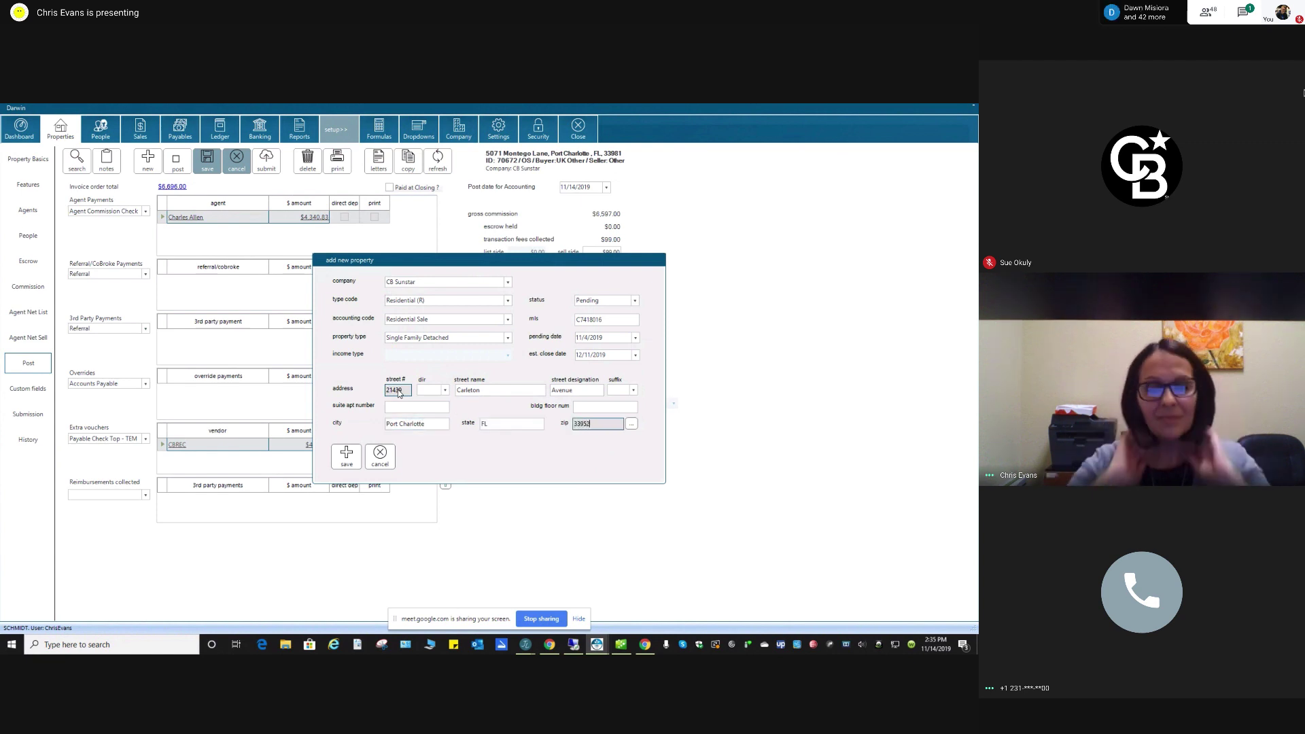
{"action": "left_click", "coordinate": [346, 456]}
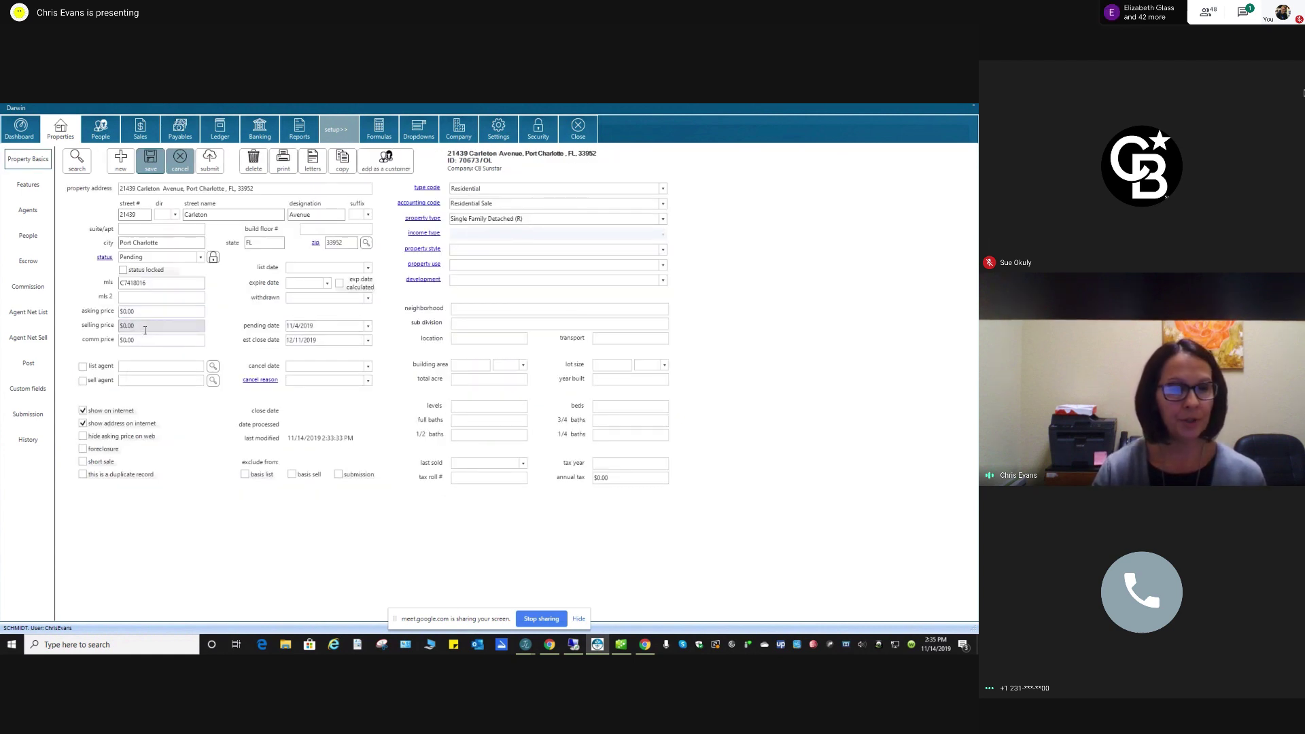
Step: Set the selling price to $180,000.00
{"action": "left_click", "coordinate": [119, 327]}
{"action": "type", "text": "180,000"}
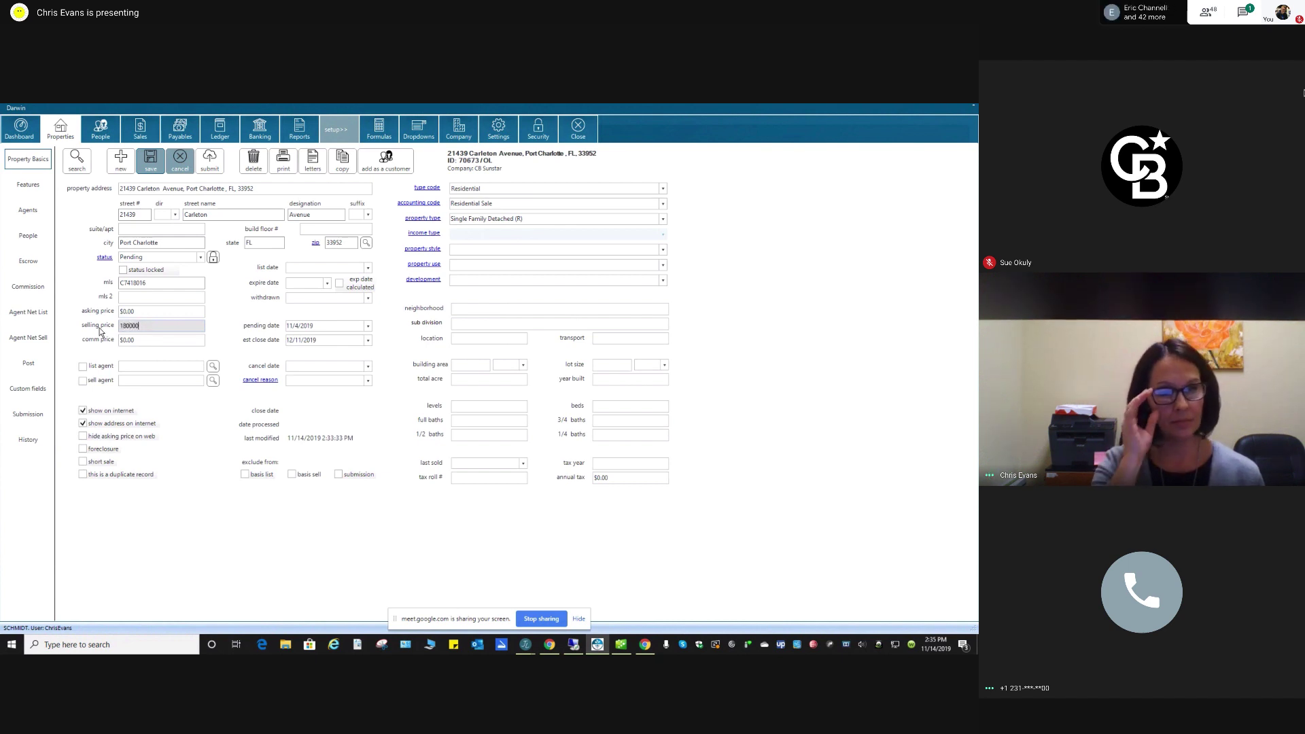
{"action": "key", "text": "Tab"}
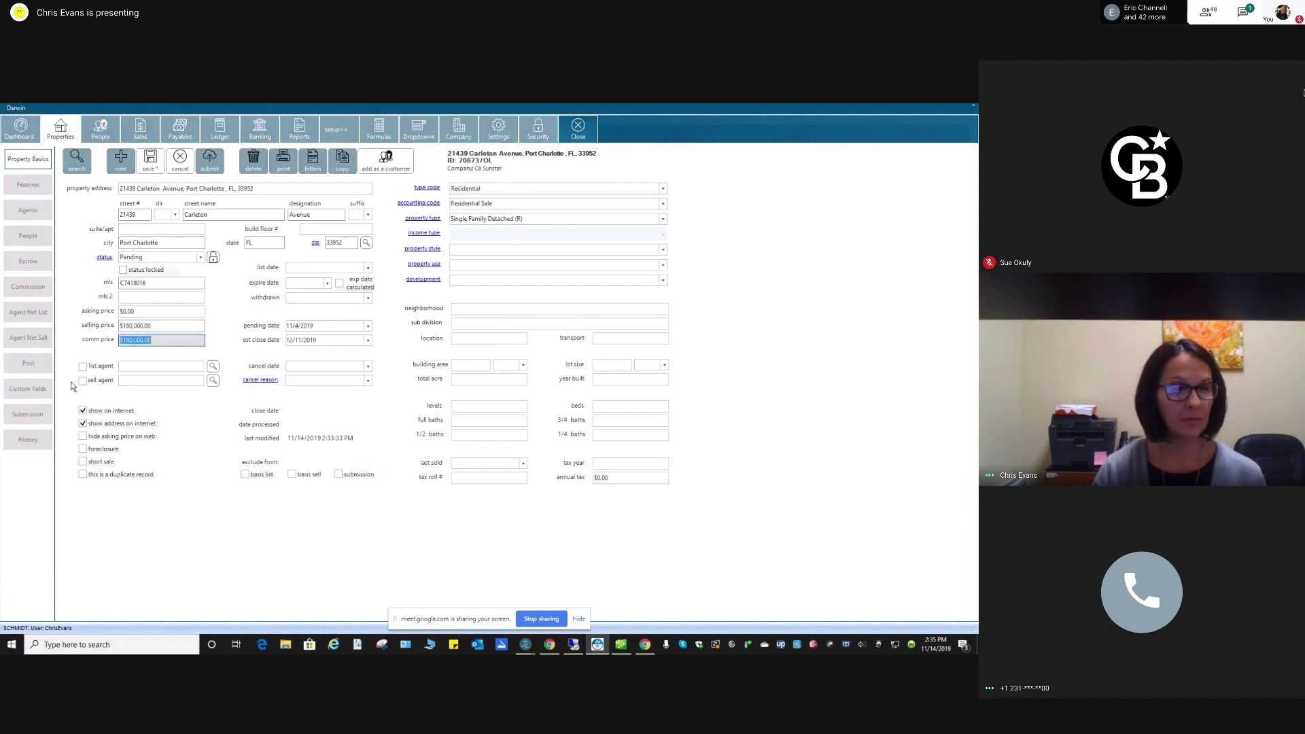
Step: Mark a sell agent, pick the agent found by last-name search, and save the record
{"action": "left_click", "coordinate": [83, 381]}
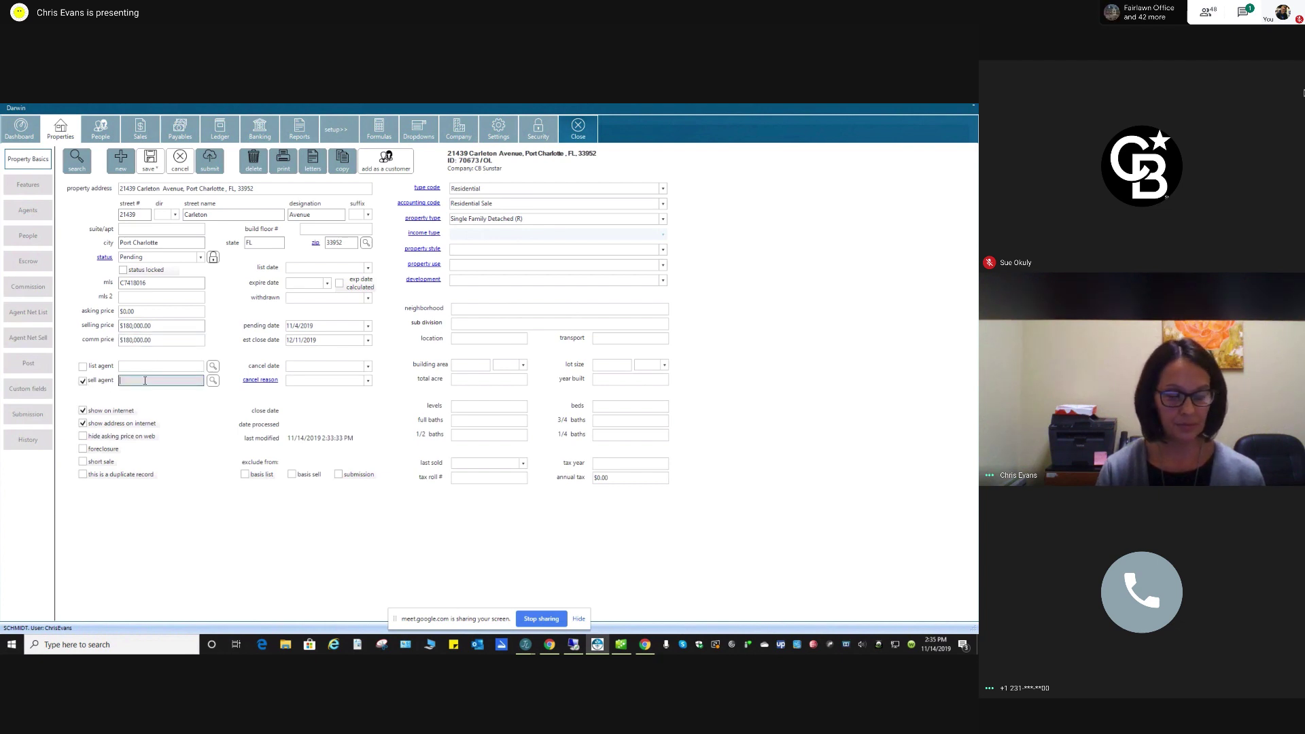
{"action": "left_click", "coordinate": [145, 381]}
{"action": "type", "text": "franco"}
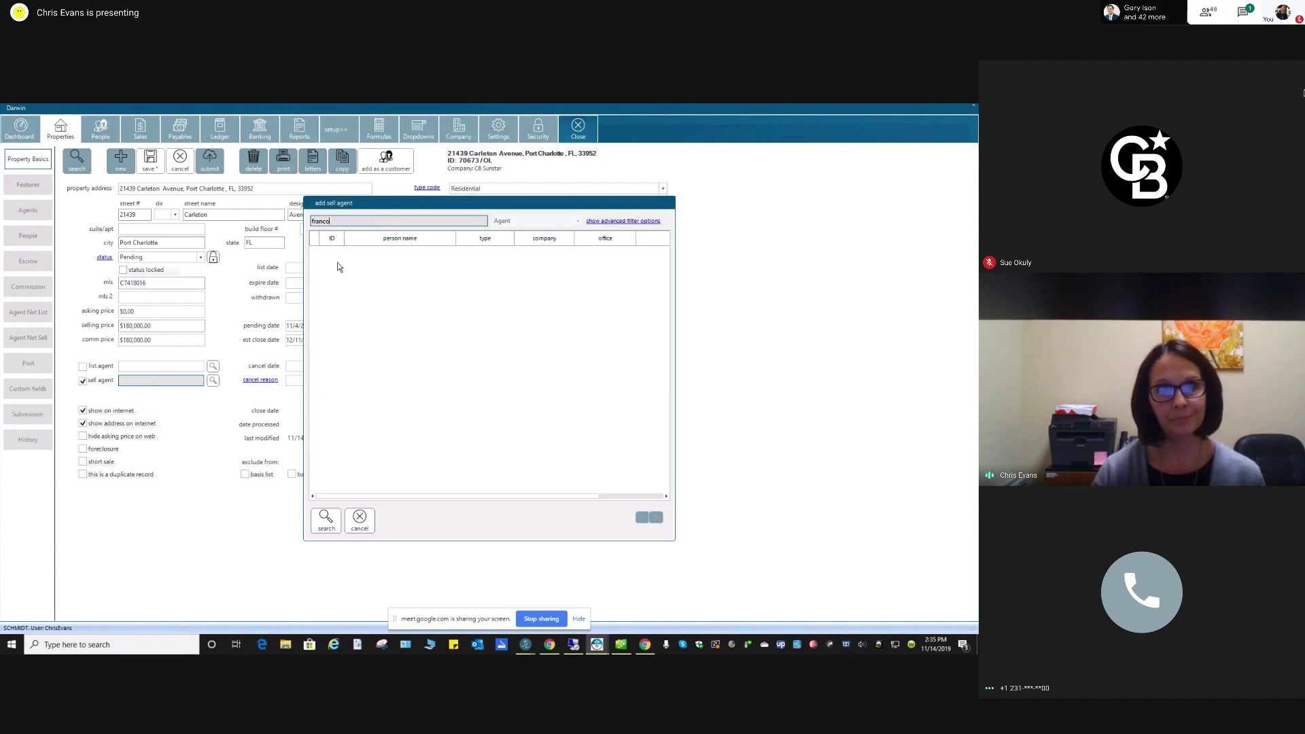
{"action": "left_click", "coordinate": [328, 525]}
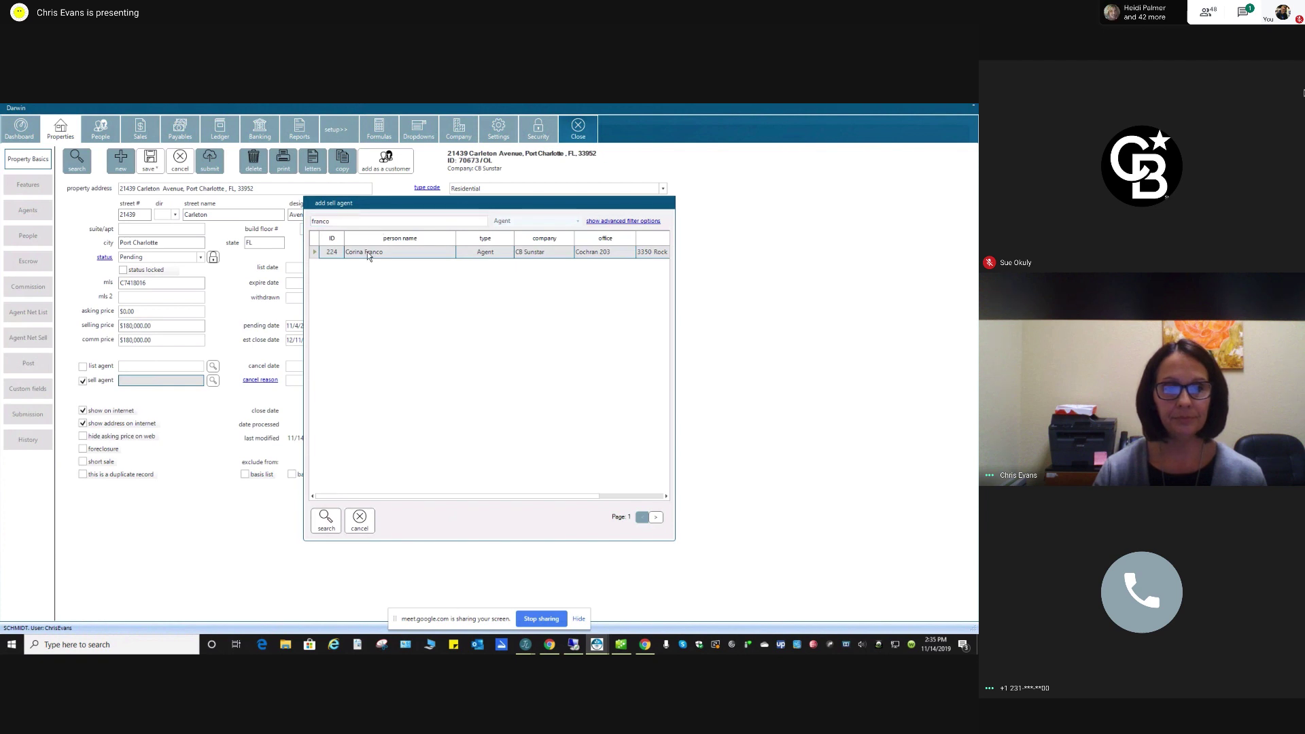
{"action": "double_click", "coordinate": [367, 253]}
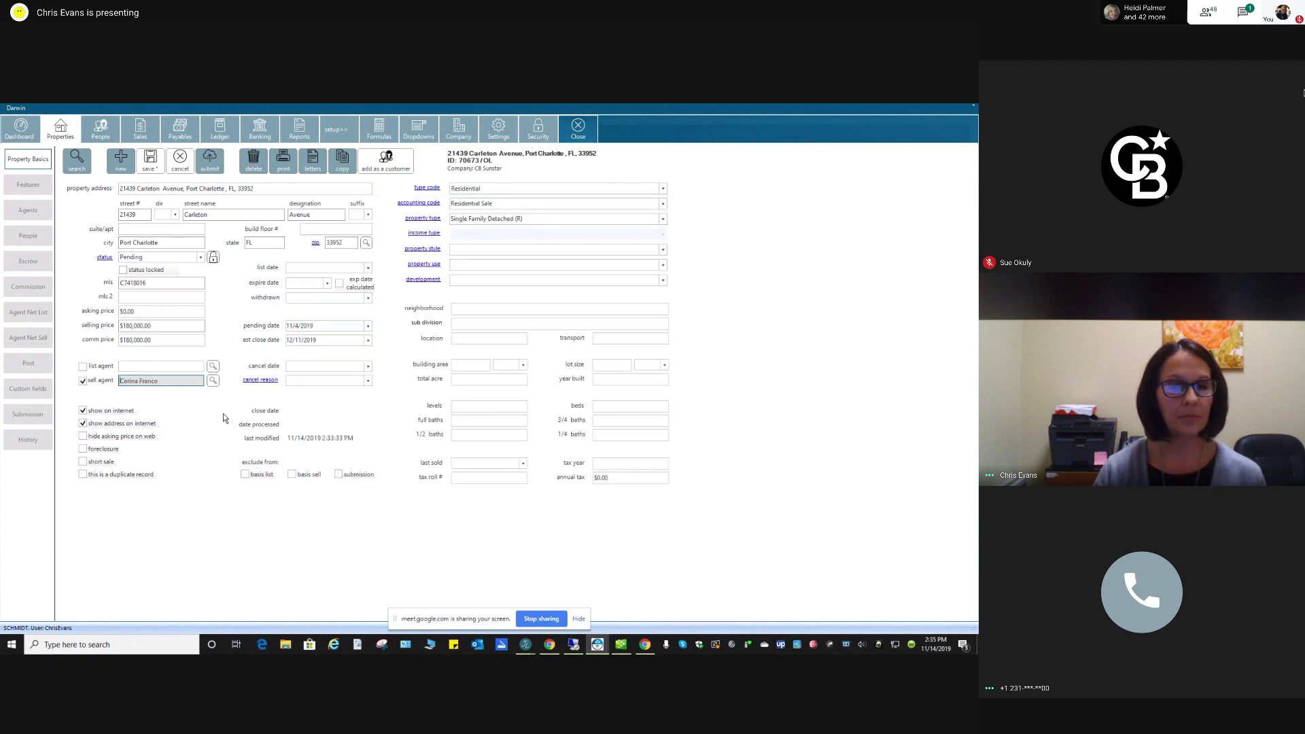
{"action": "left_click", "coordinate": [152, 170]}
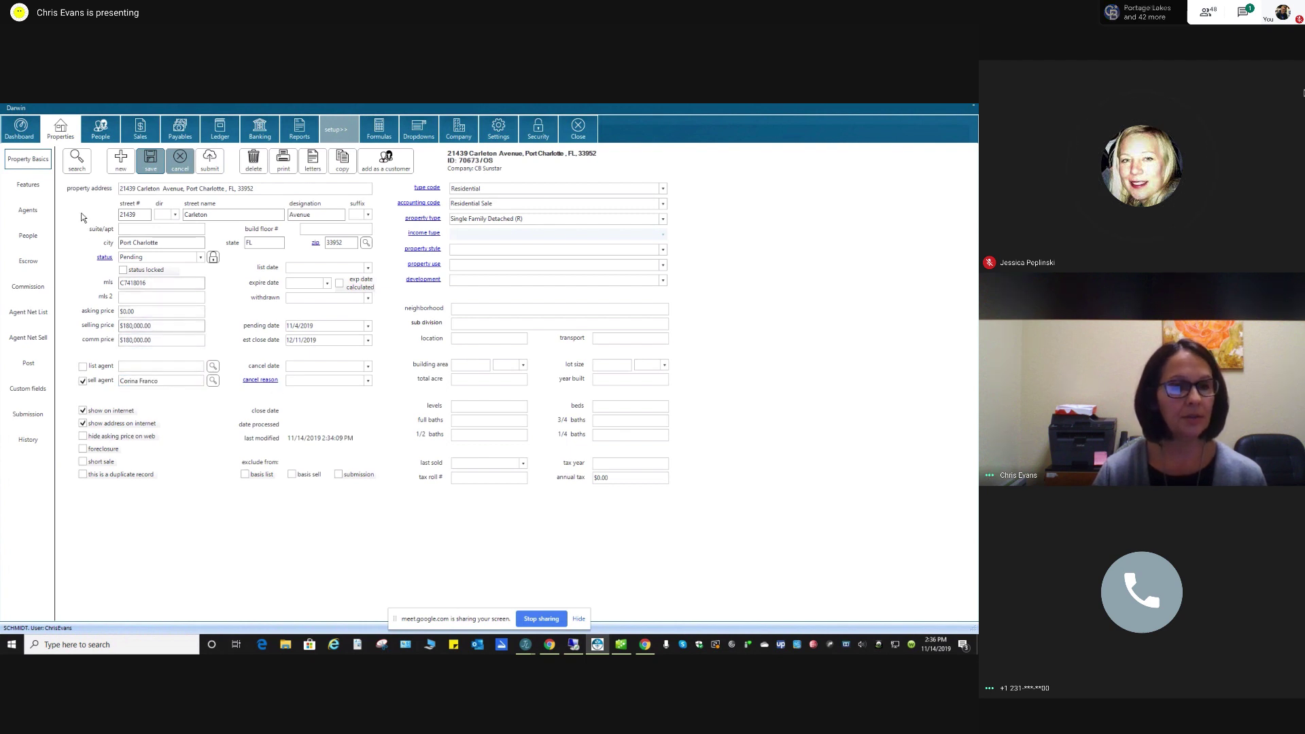
Step: Step through Features and Agents to the Carleton Avenue People page
{"action": "left_click", "coordinate": [31, 185]}
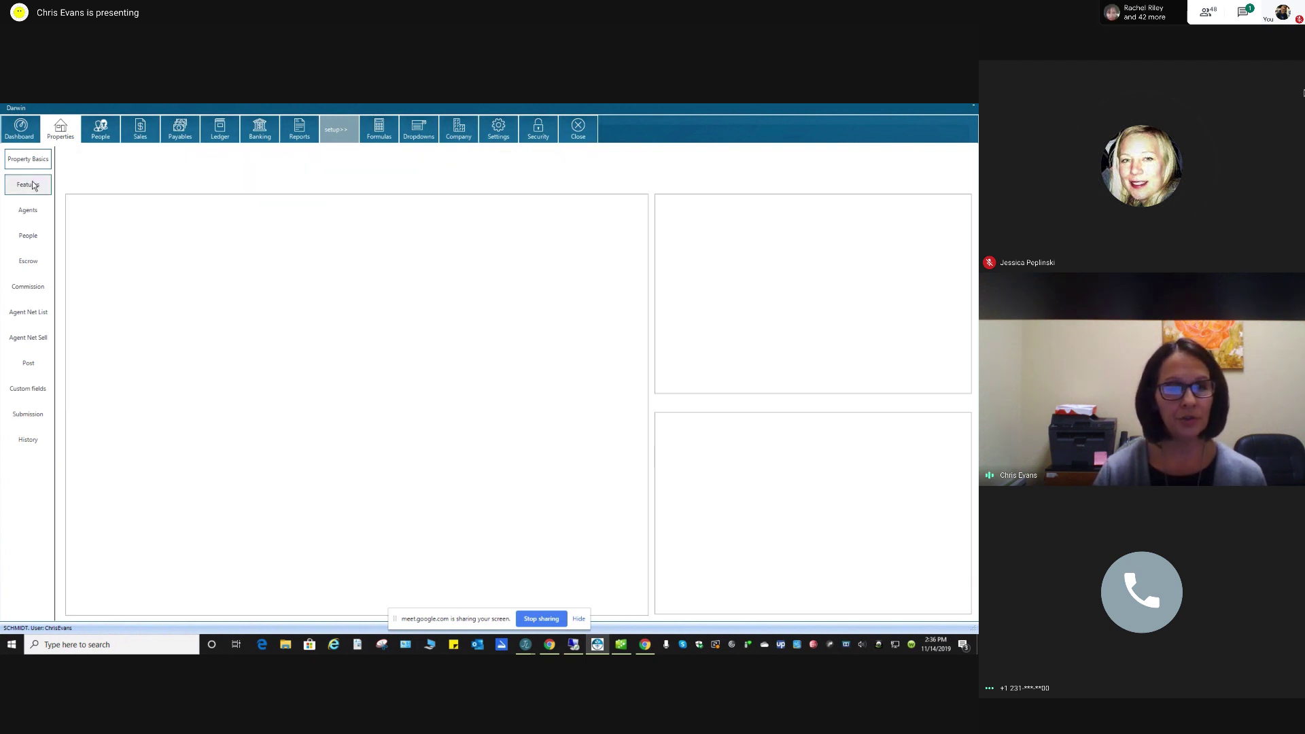
{"action": "left_click", "coordinate": [27, 215]}
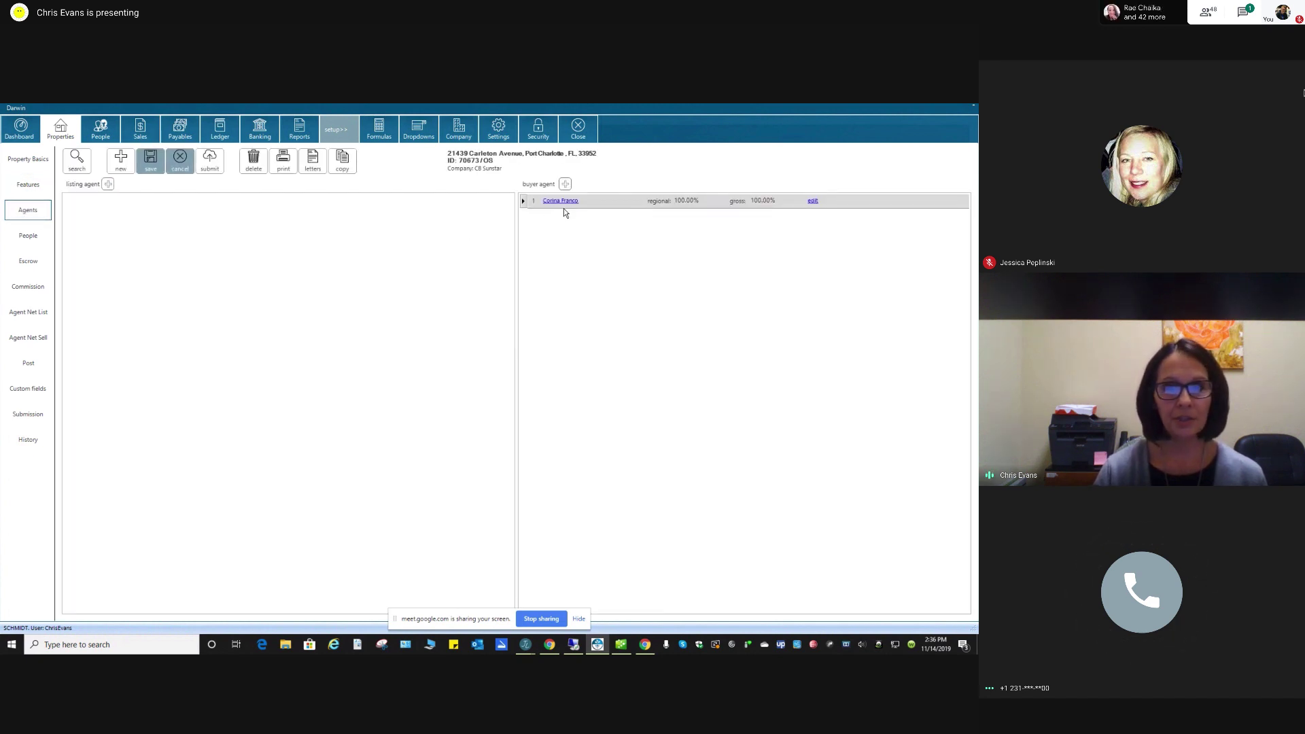
{"action": "left_click", "coordinate": [33, 238]}
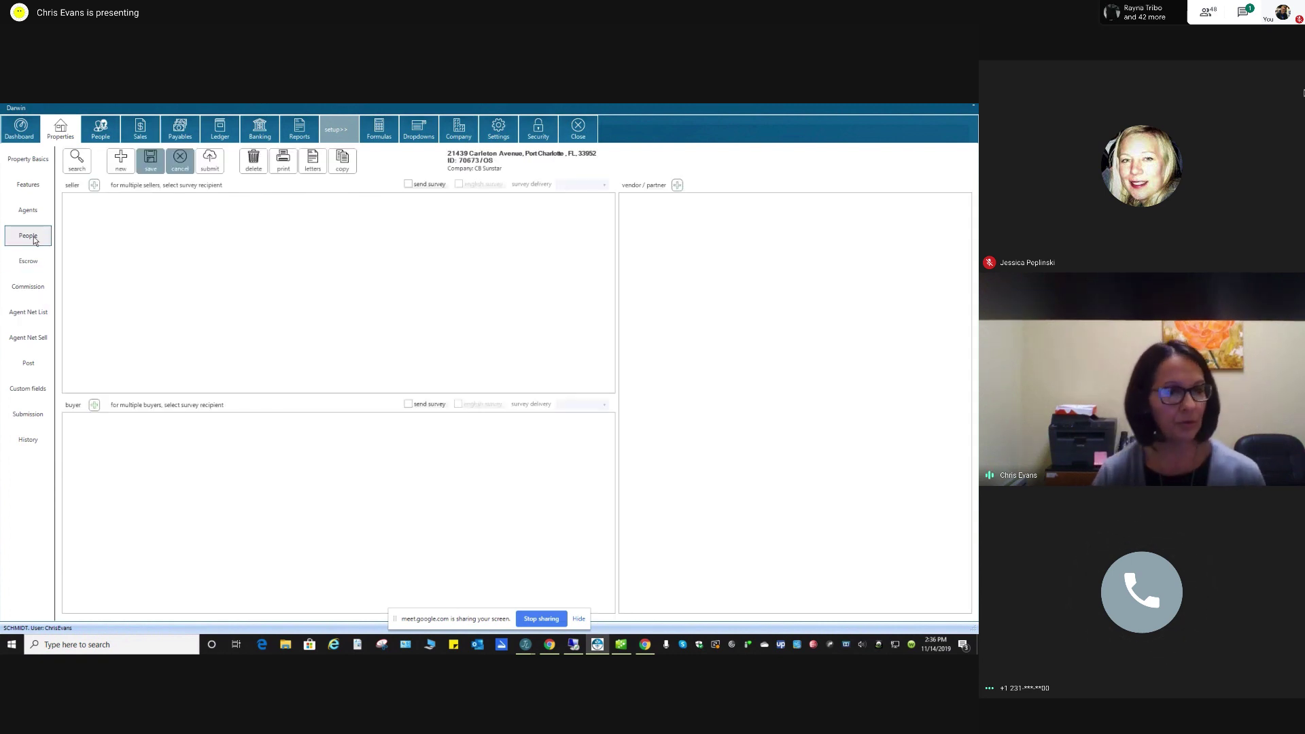
Step: Create the seller couple as a new person with first and last names and link them as seller
{"action": "left_click", "coordinate": [94, 186]}
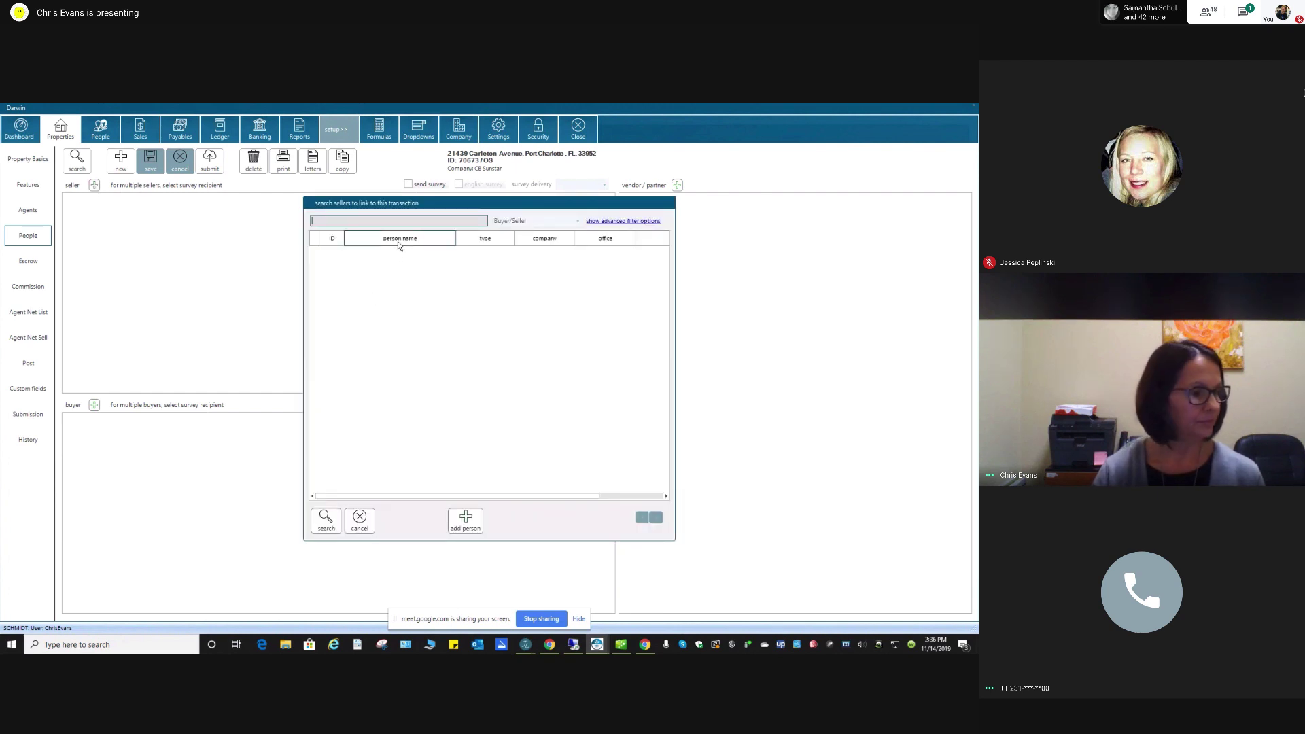
{"action": "type", "text": "thompson"}
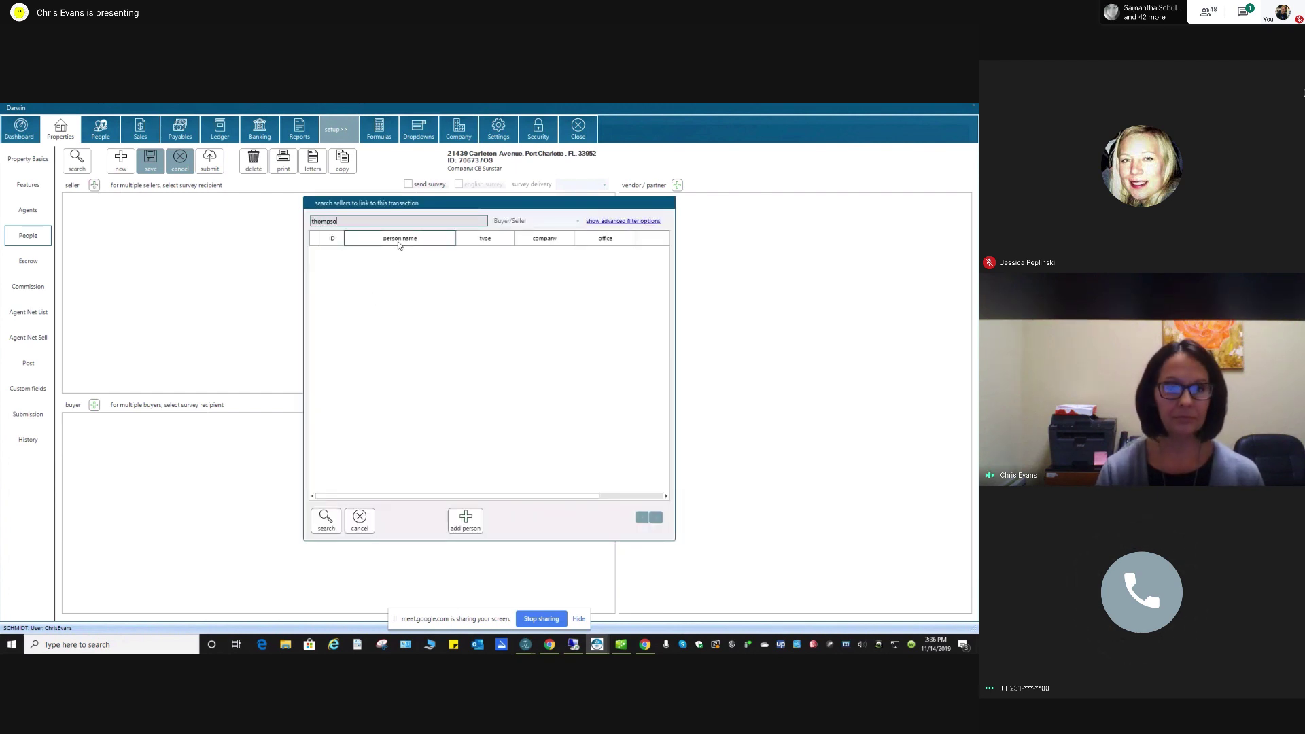
{"action": "left_click", "coordinate": [332, 520]}
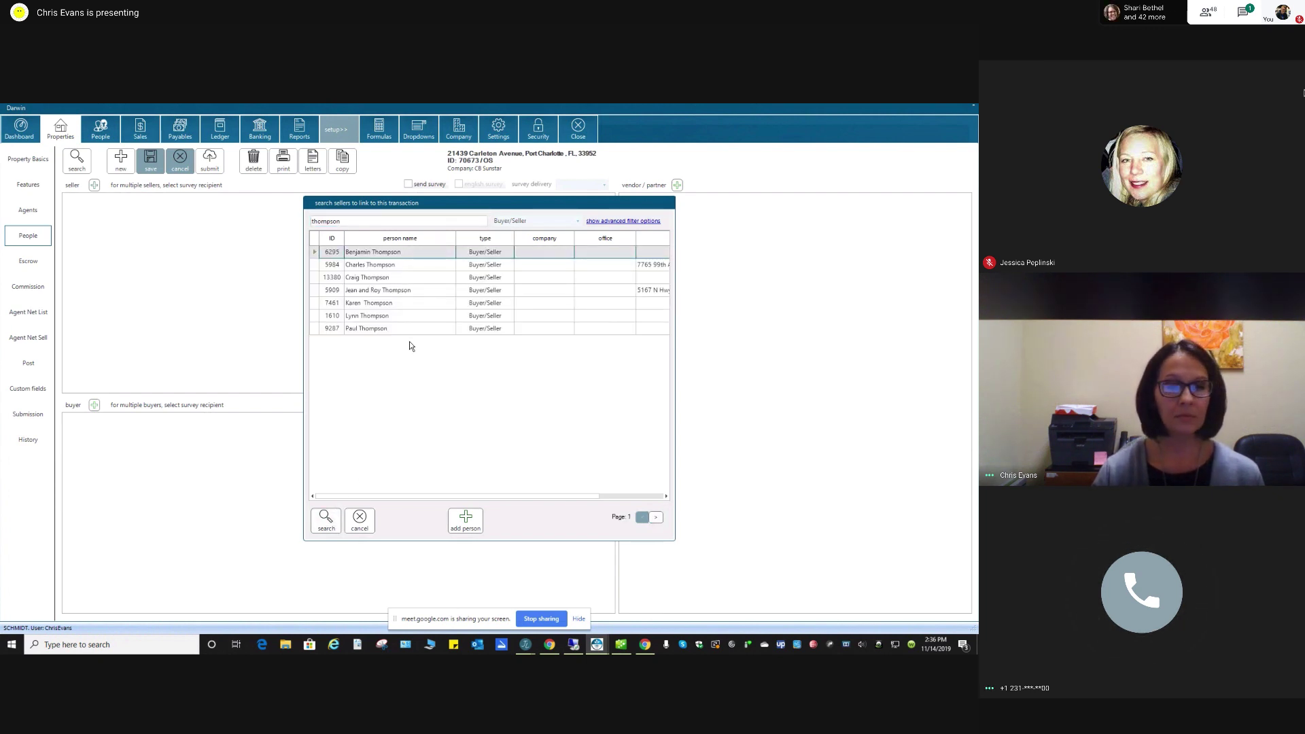
{"action": "left_click", "coordinate": [466, 523]}
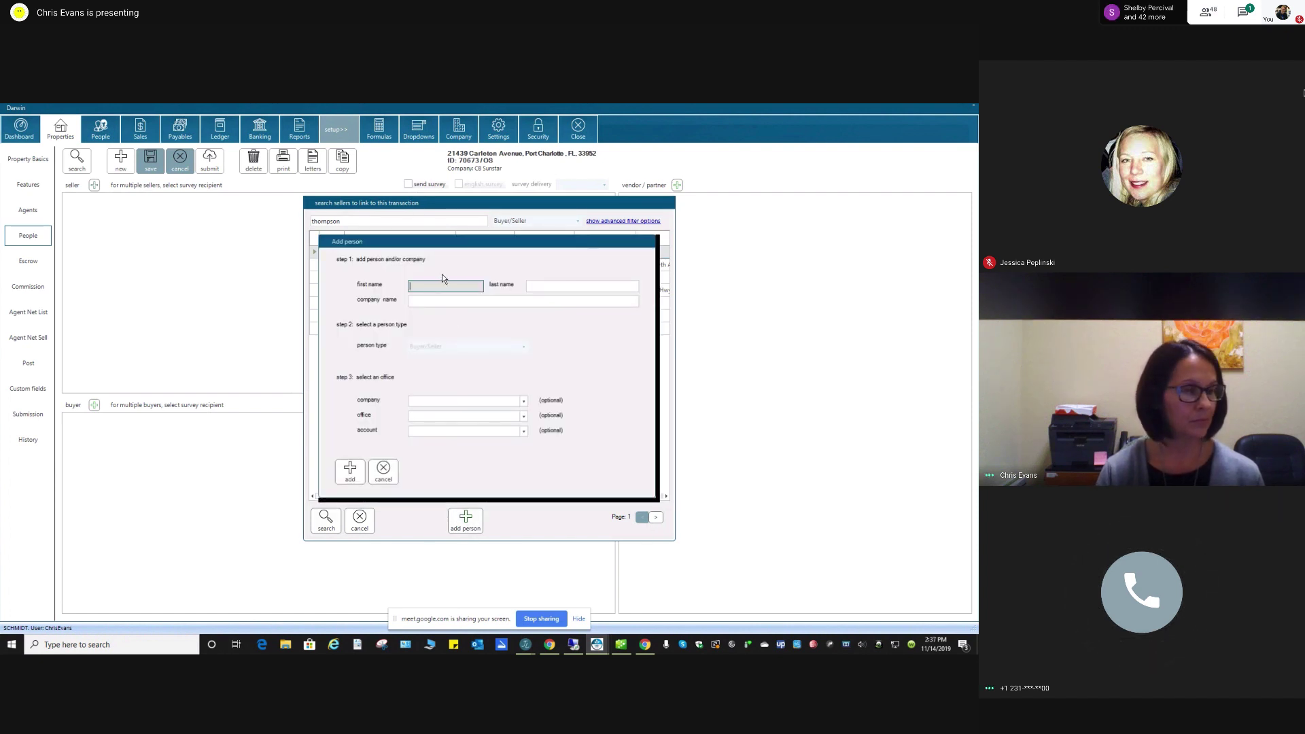
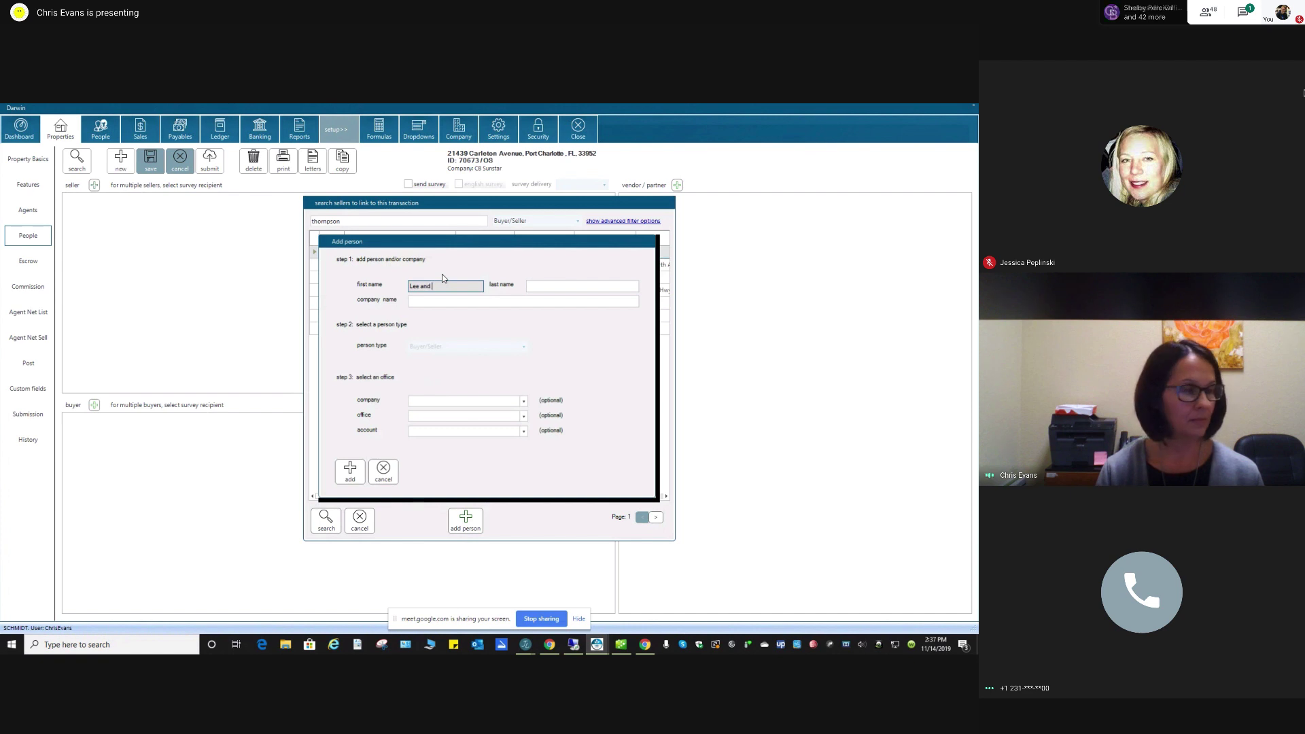
{"action": "key", "text": "Tab"}
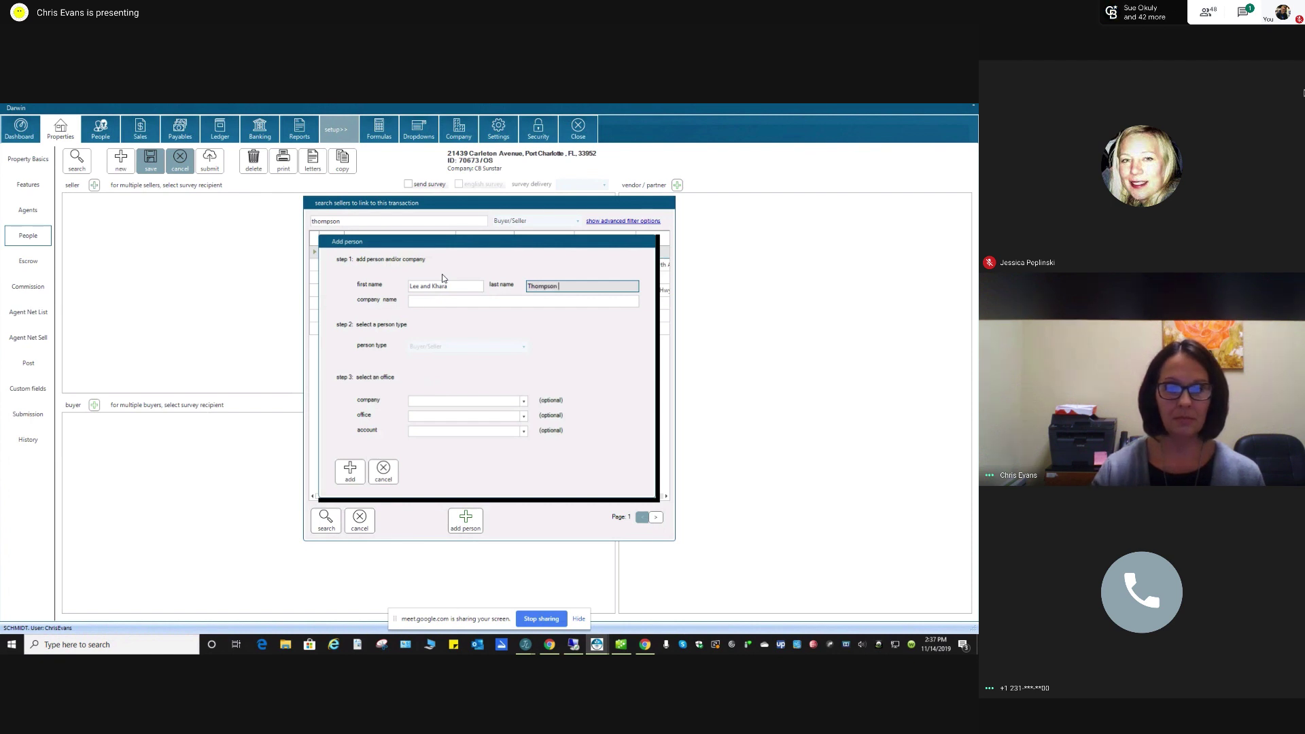
{"action": "left_click", "coordinate": [349, 473]}
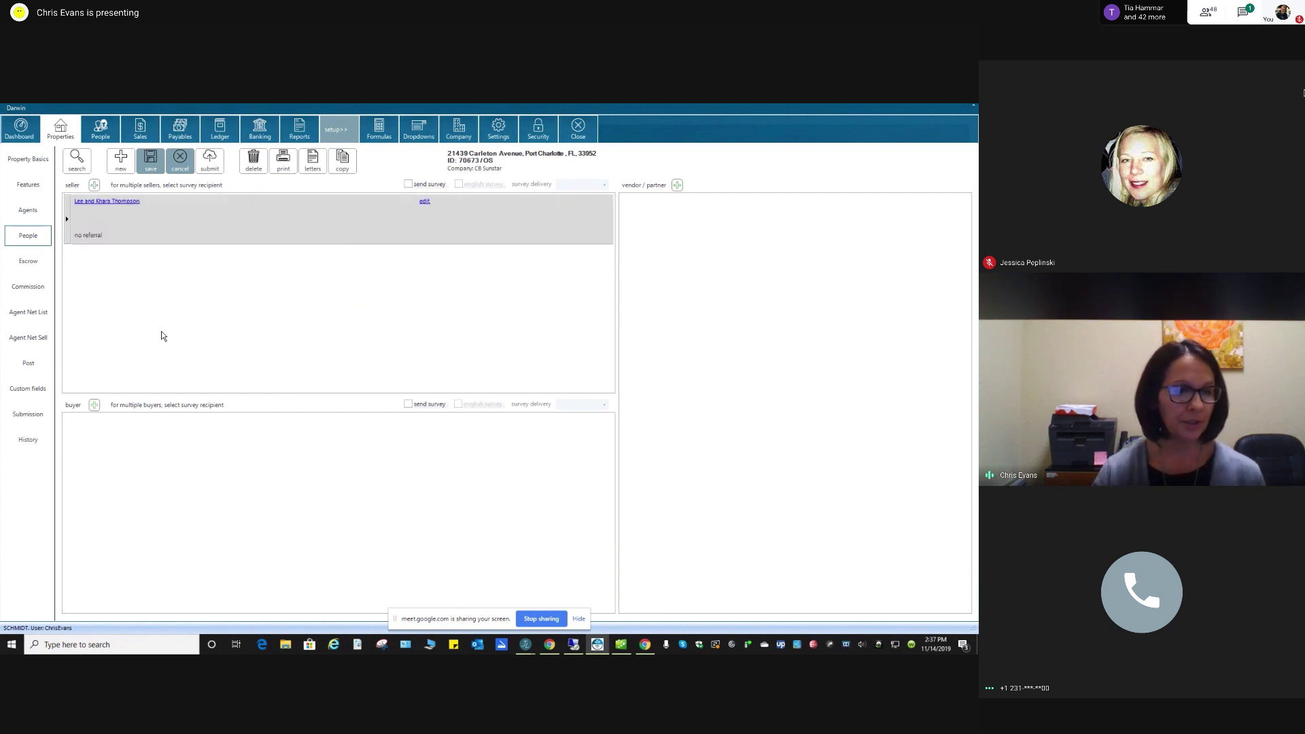
{"action": "left_click", "coordinate": [95, 406]}
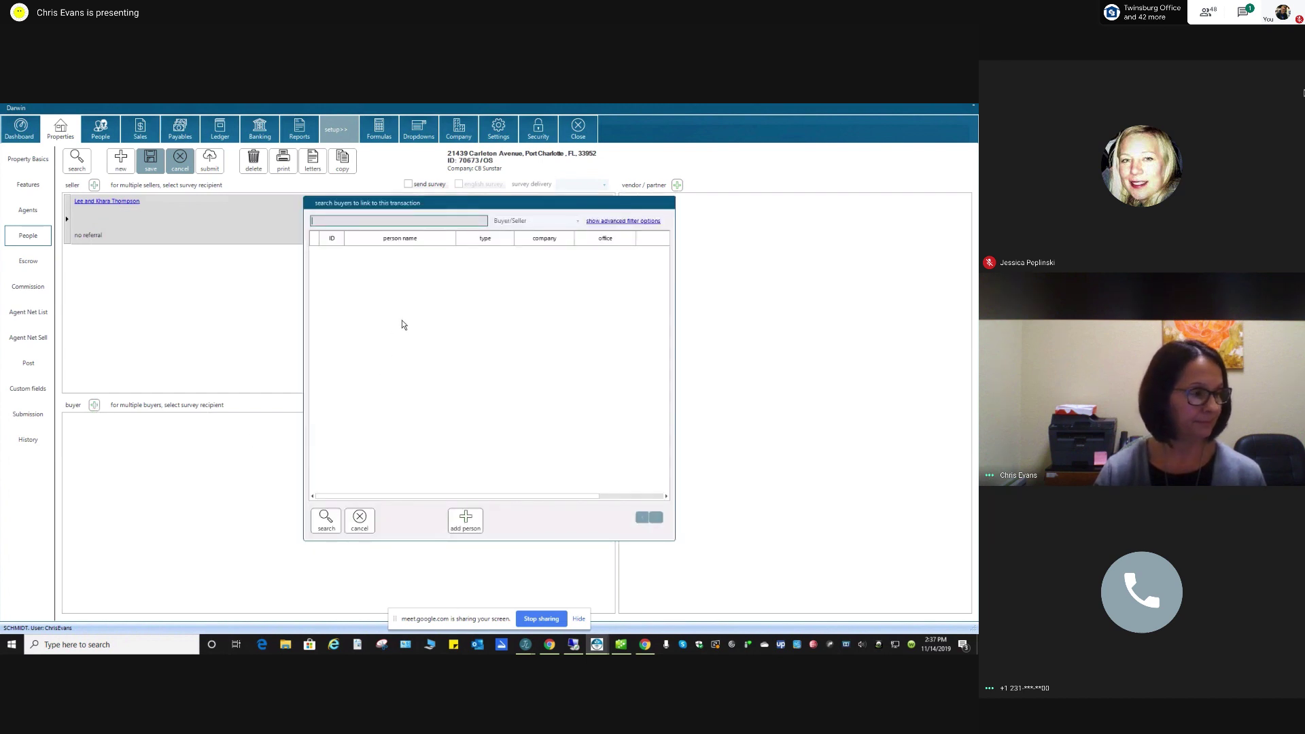
Step: Create the buyer as a new person with first and last name, link them, and open their record
{"action": "type", "text": "q"}
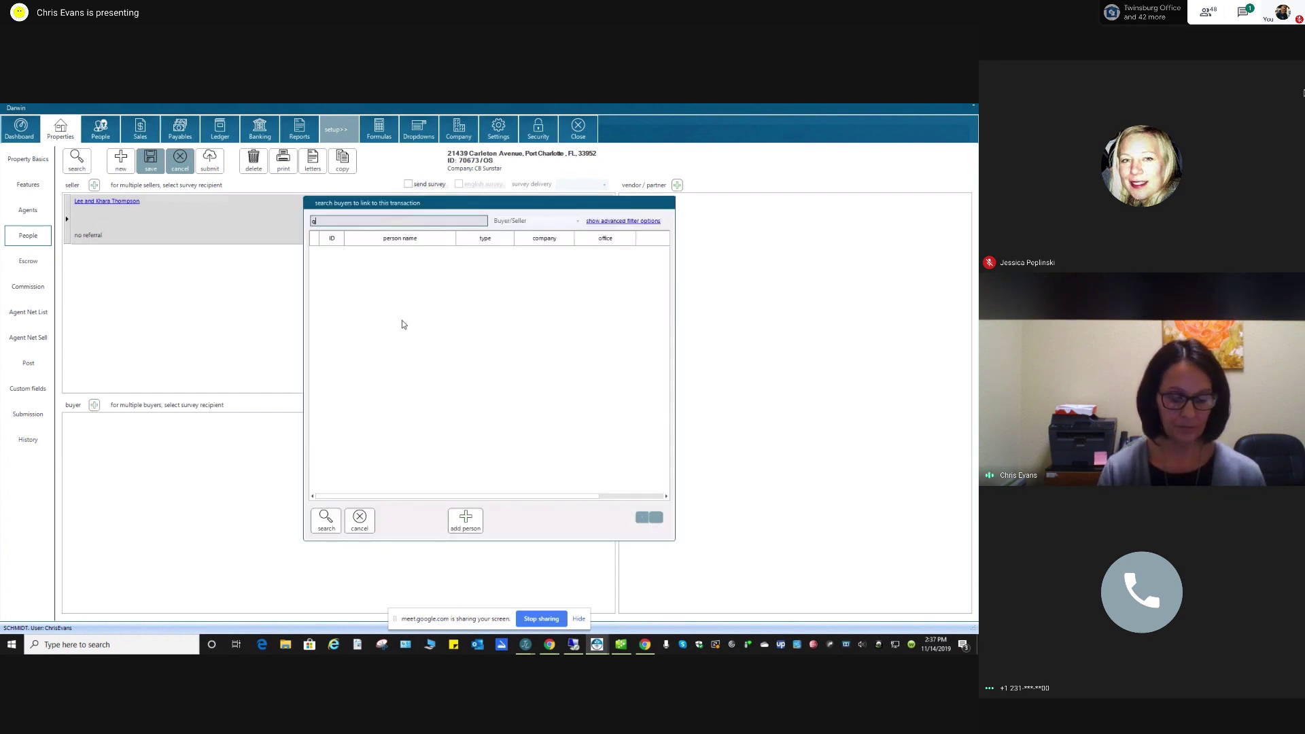
{"action": "type", "text": "utierrez"}
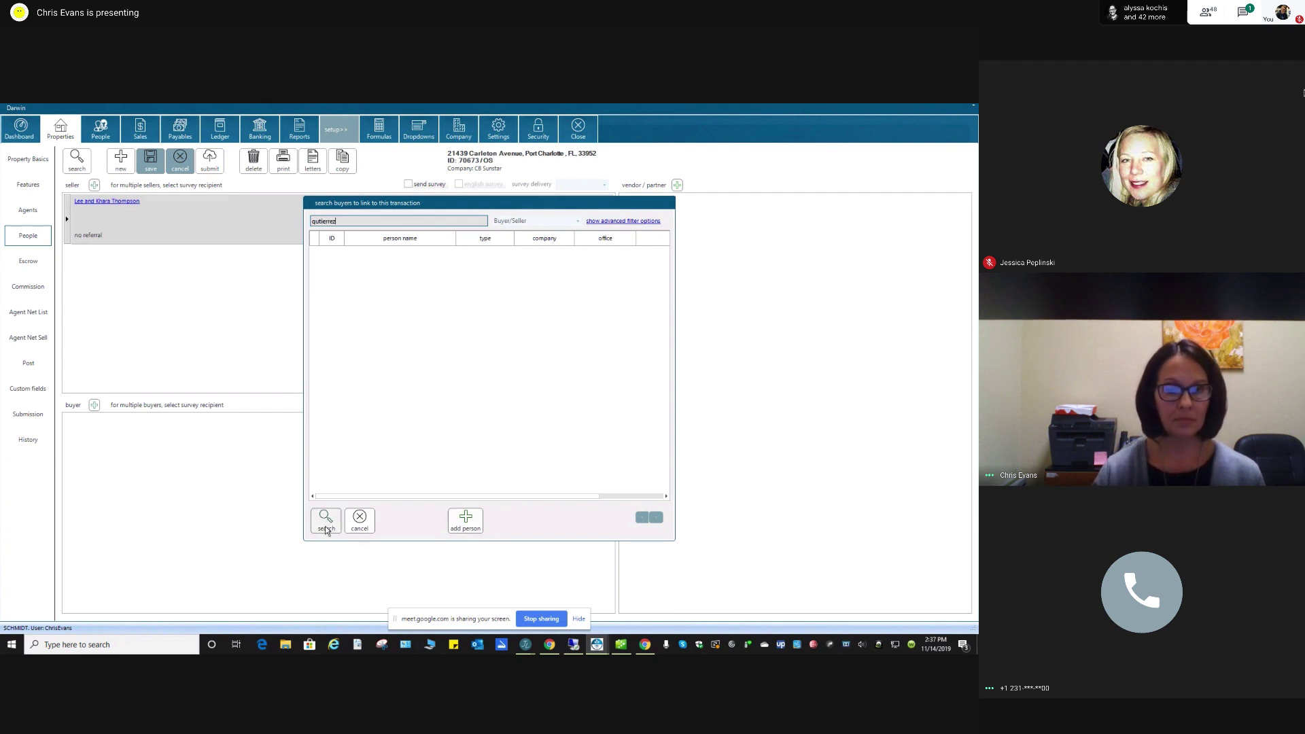
{"action": "left_click", "coordinate": [327, 523]}
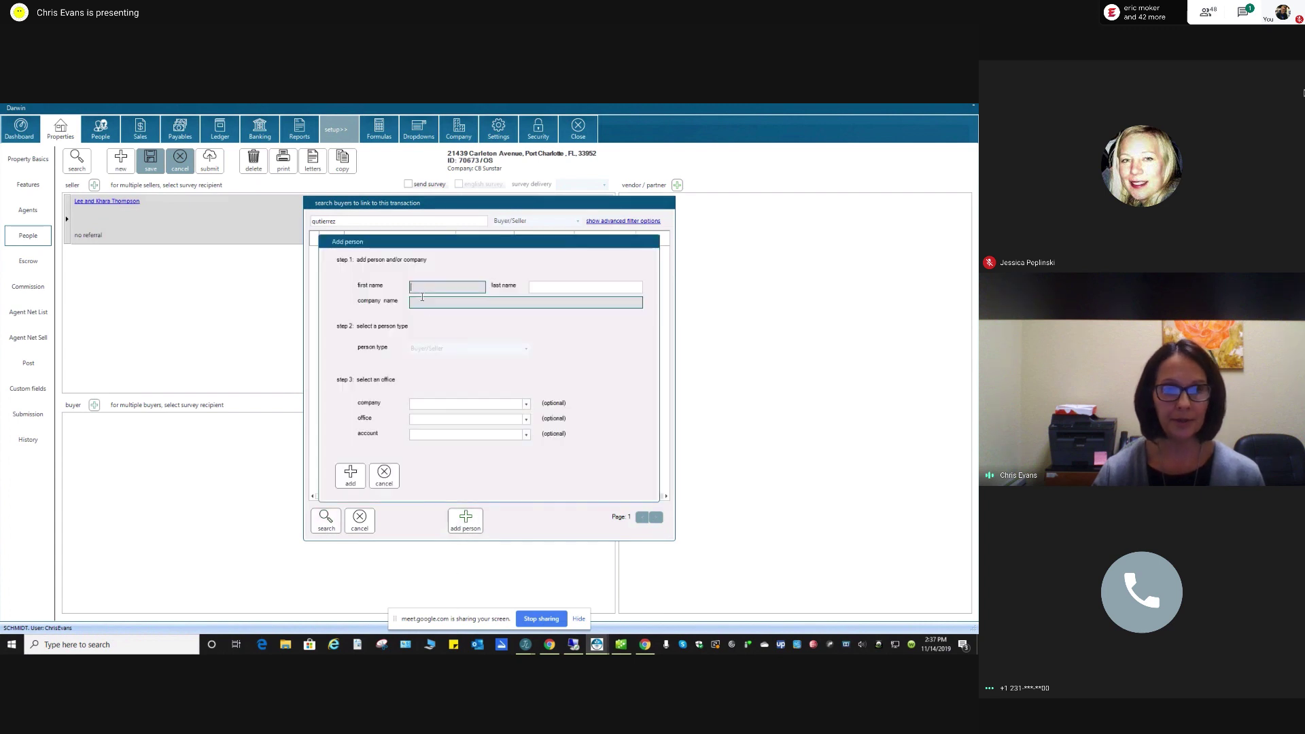
{"action": "key", "text": "Tab"}
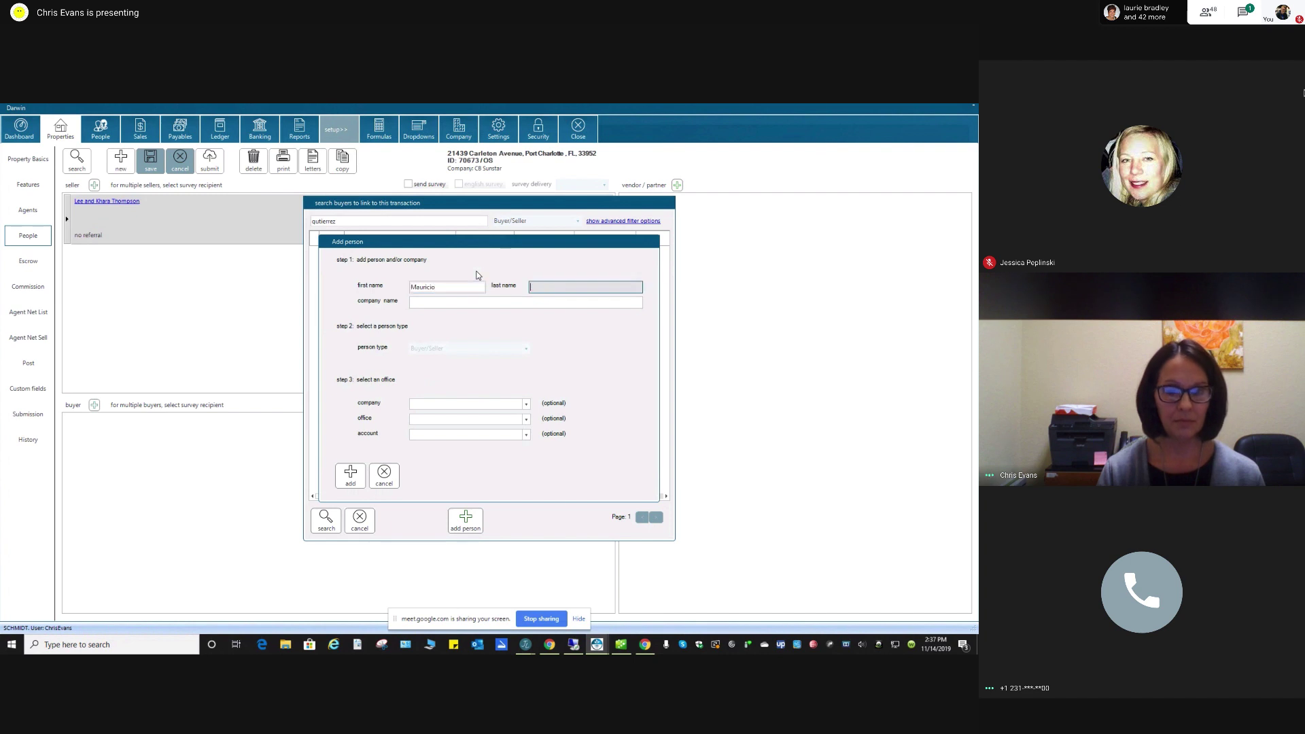
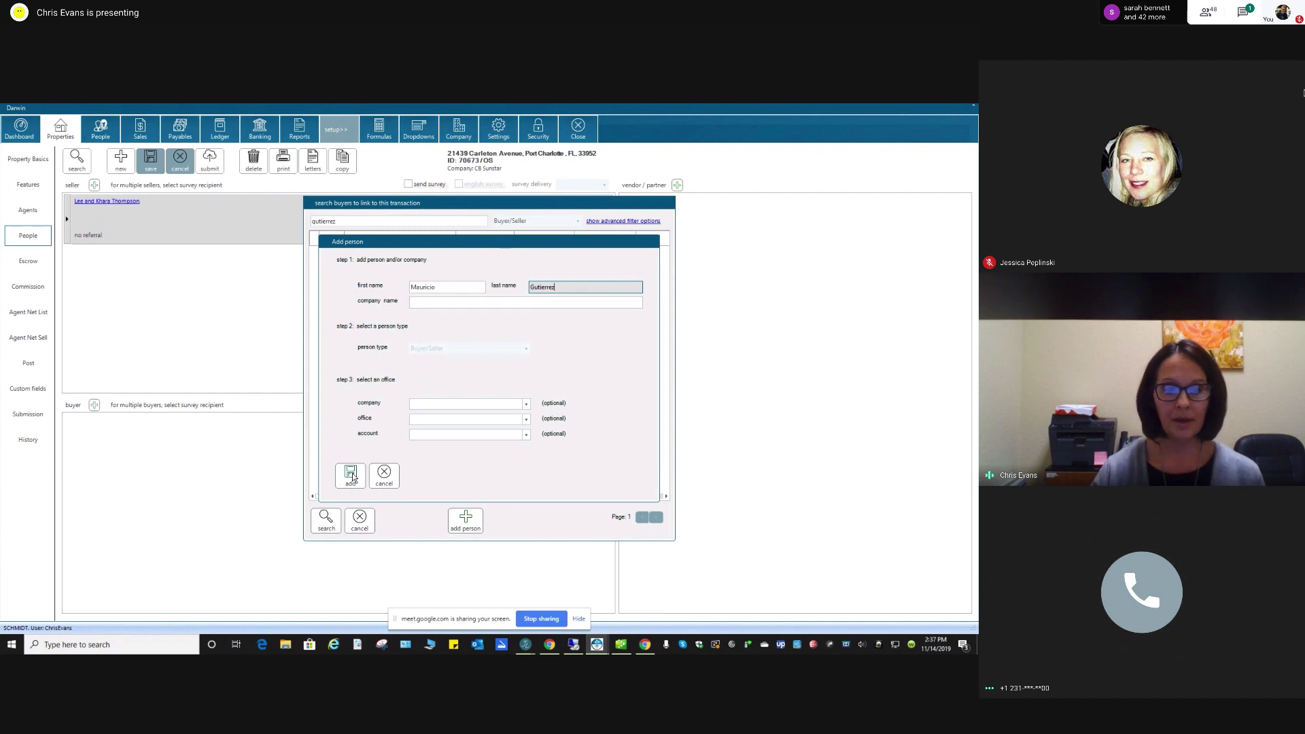
{"action": "left_click", "coordinate": [353, 478]}
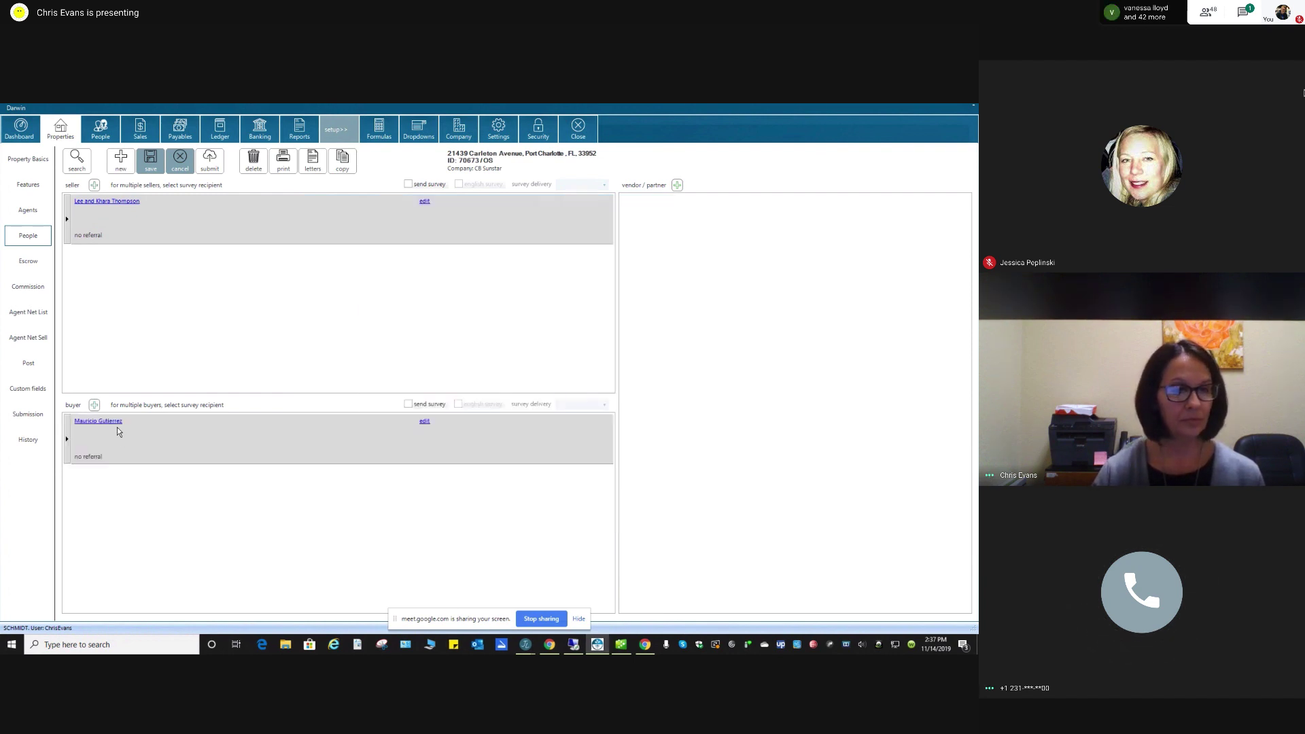
{"action": "left_click", "coordinate": [115, 422]}
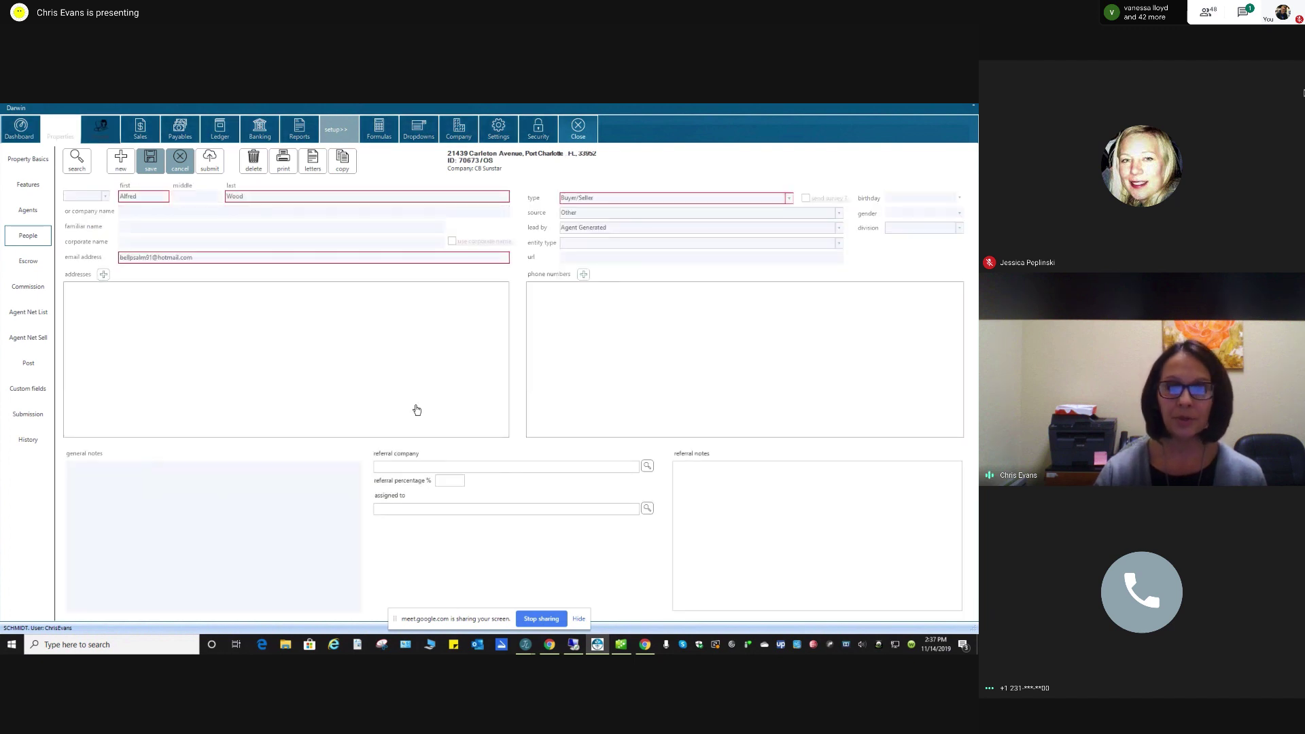
Step: Set buyer source to Other and lead by to Unknown, save, then view the property's escrow checks
{"action": "left_click", "coordinate": [839, 212]}
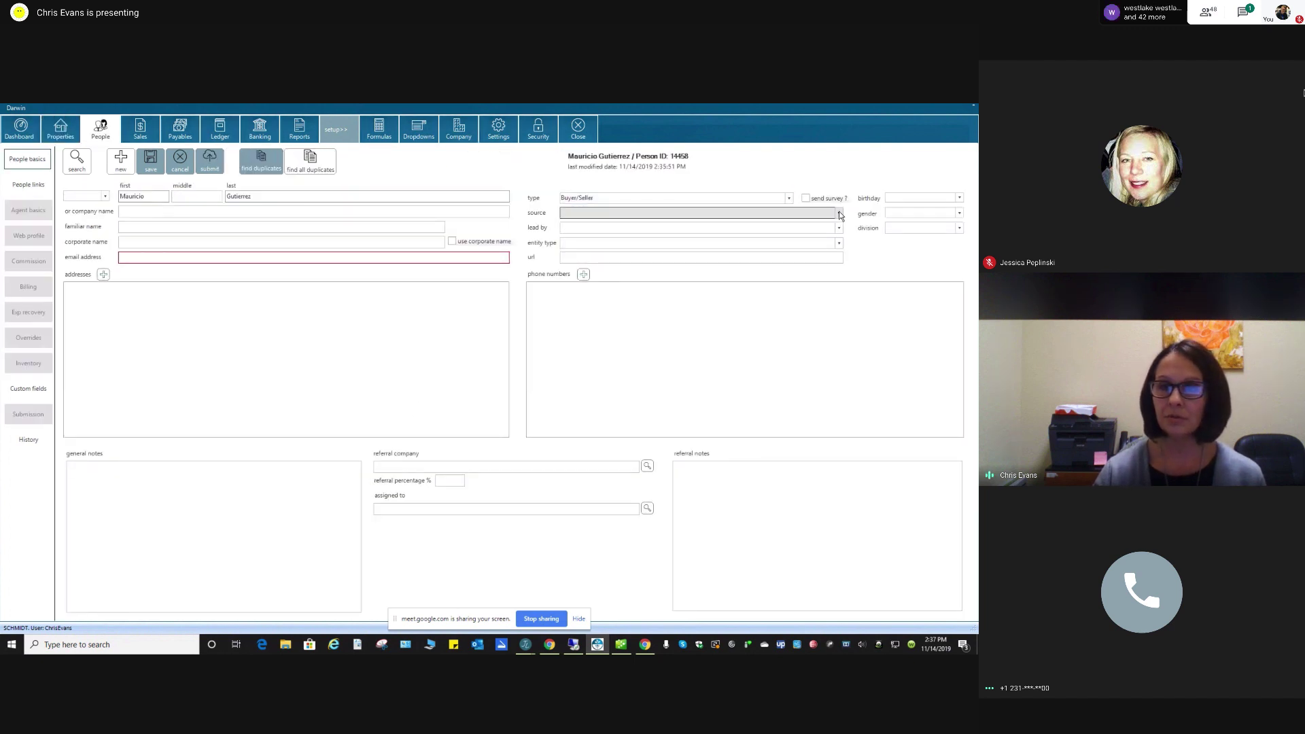
{"action": "left_click", "coordinate": [571, 242]}
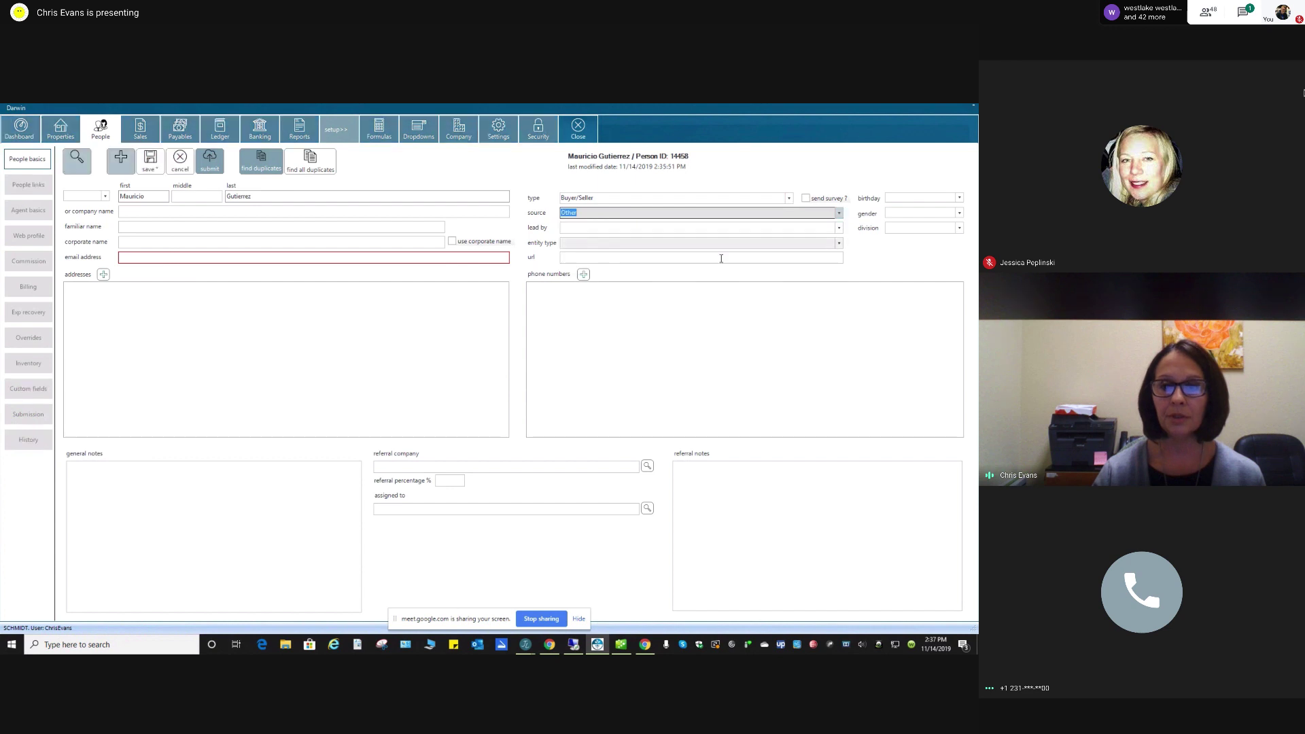
{"action": "left_click", "coordinate": [840, 227]}
{"action": "left_click", "coordinate": [577, 255]}
{"action": "left_click", "coordinate": [152, 167]}
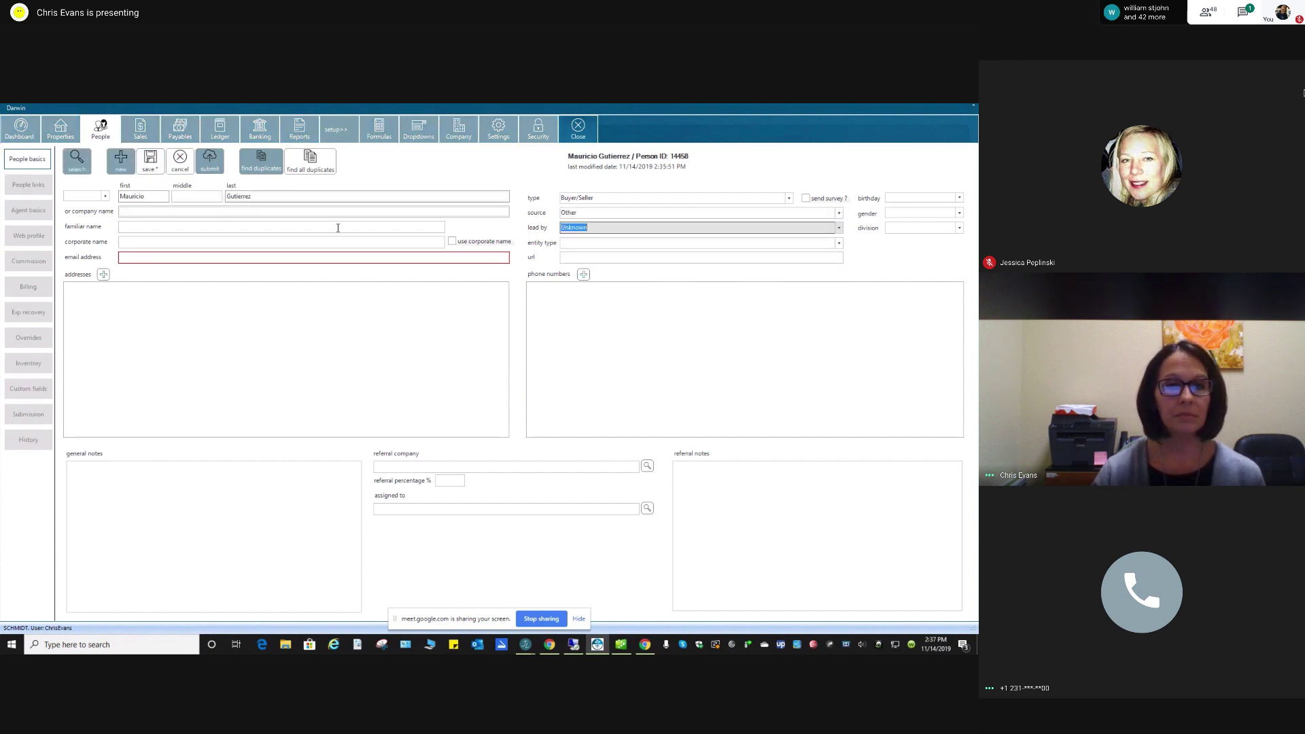
{"action": "left_click", "coordinate": [152, 165]}
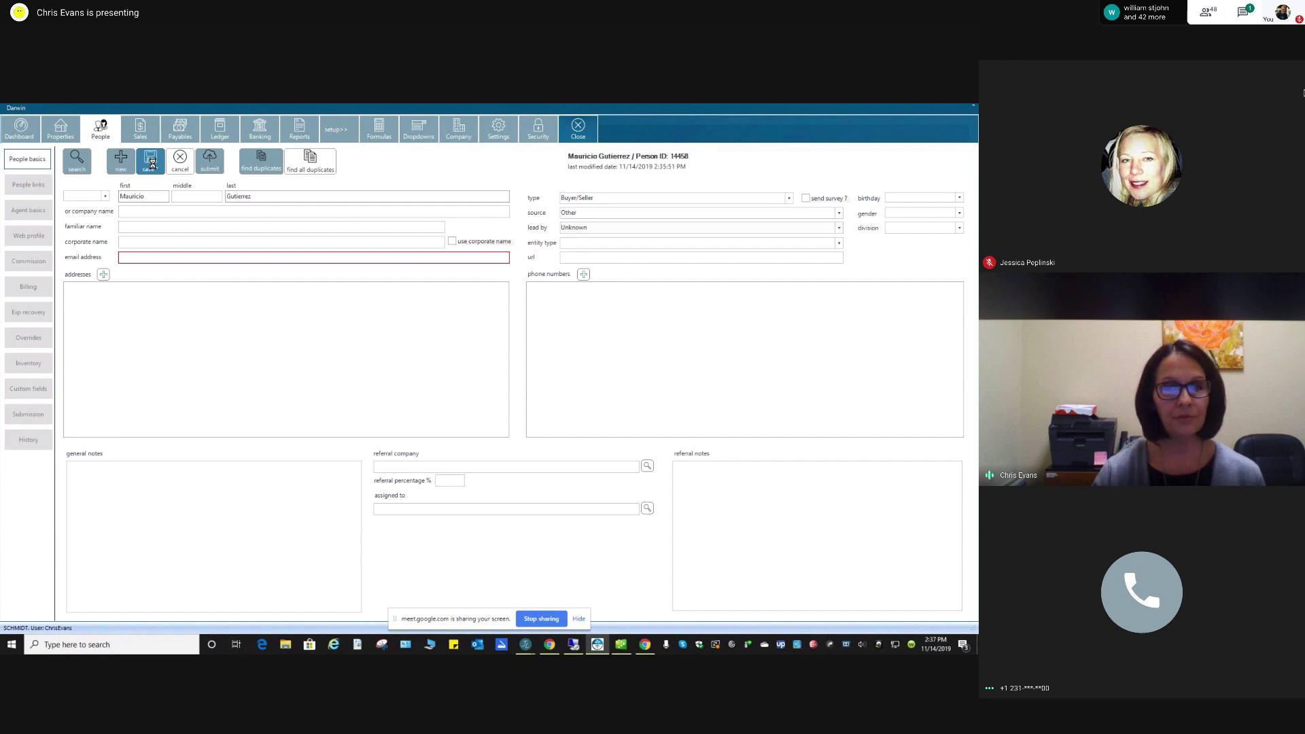
{"action": "left_click", "coordinate": [65, 132]}
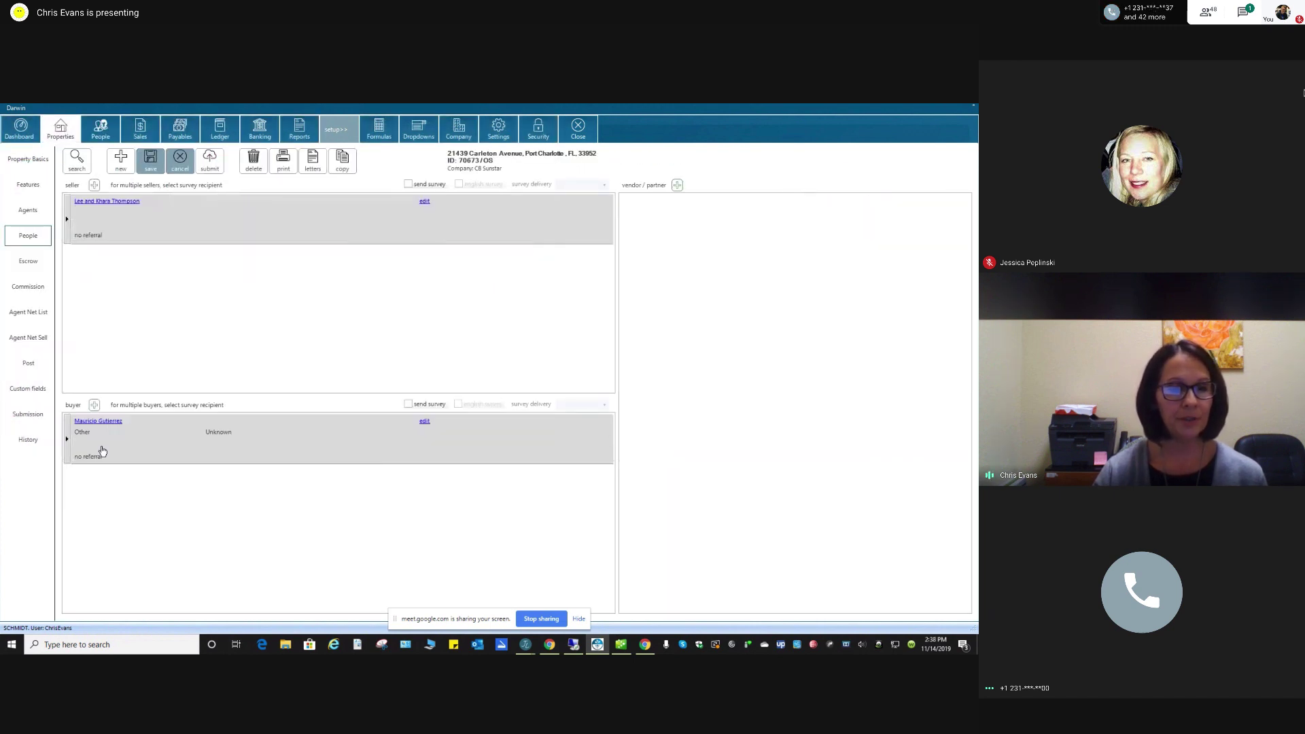
{"action": "left_click", "coordinate": [27, 264]}
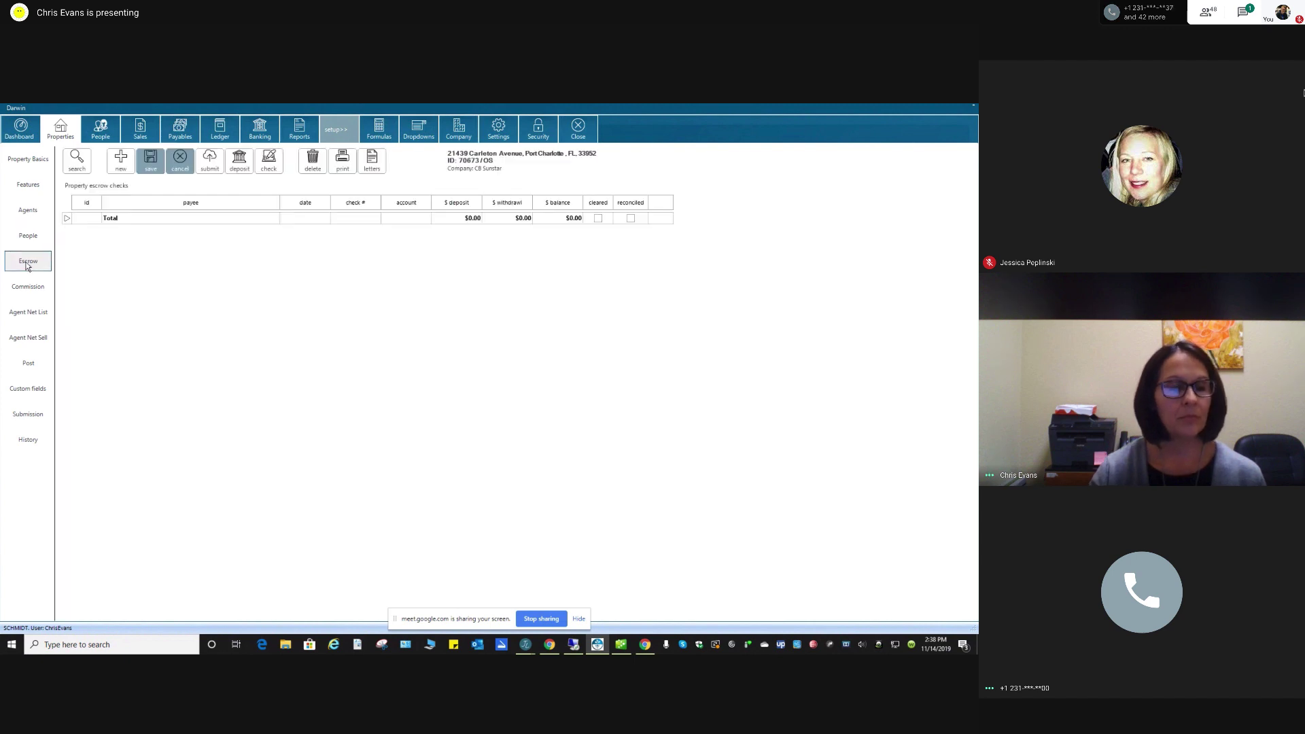
Step: Enter a 3% selling commission, yielding $5,400.00, and save the commission details
{"action": "left_click", "coordinate": [29, 289]}
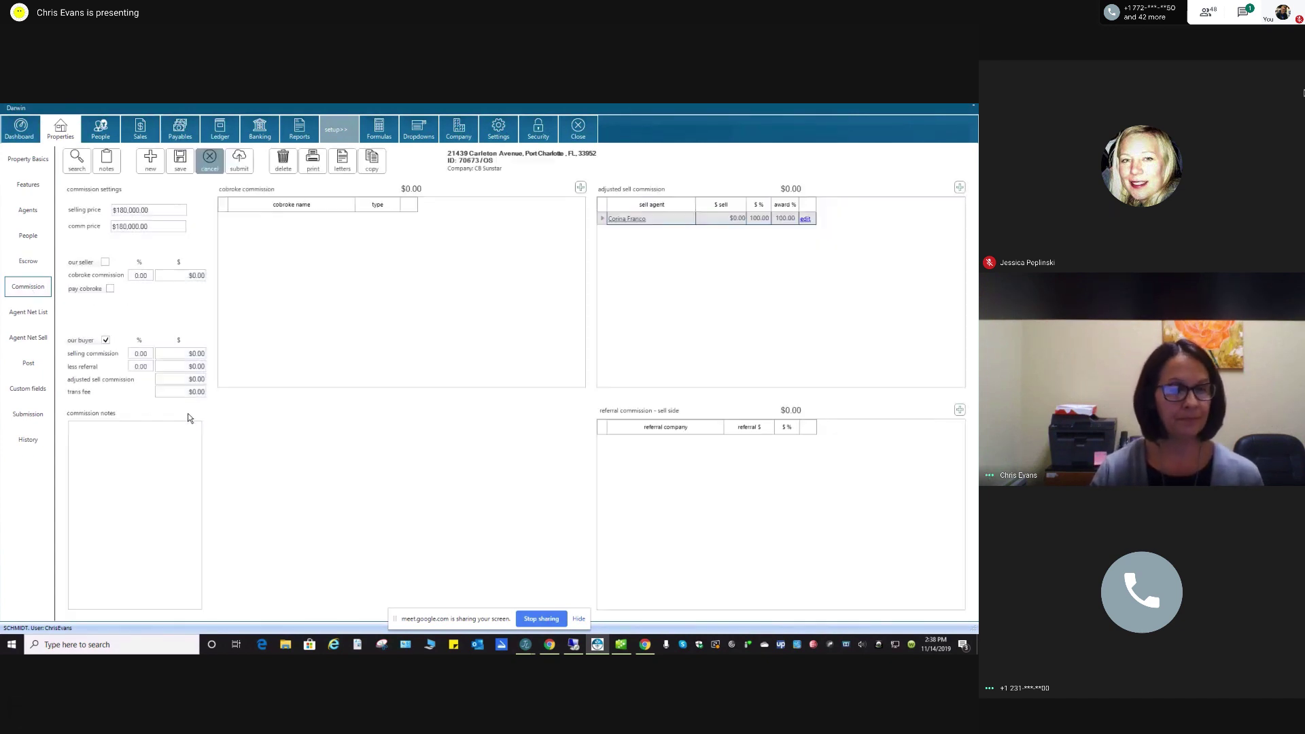
{"action": "left_click", "coordinate": [140, 354]}
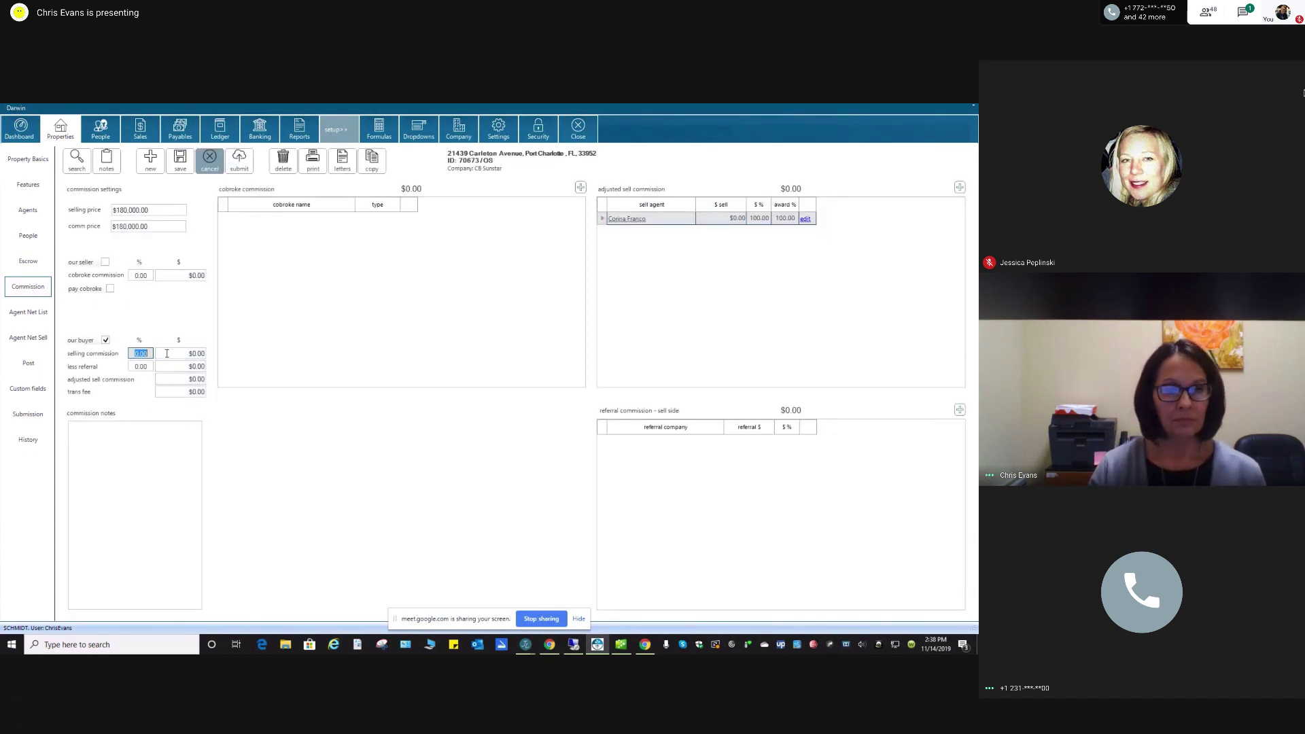
{"action": "type", "text": "3"}
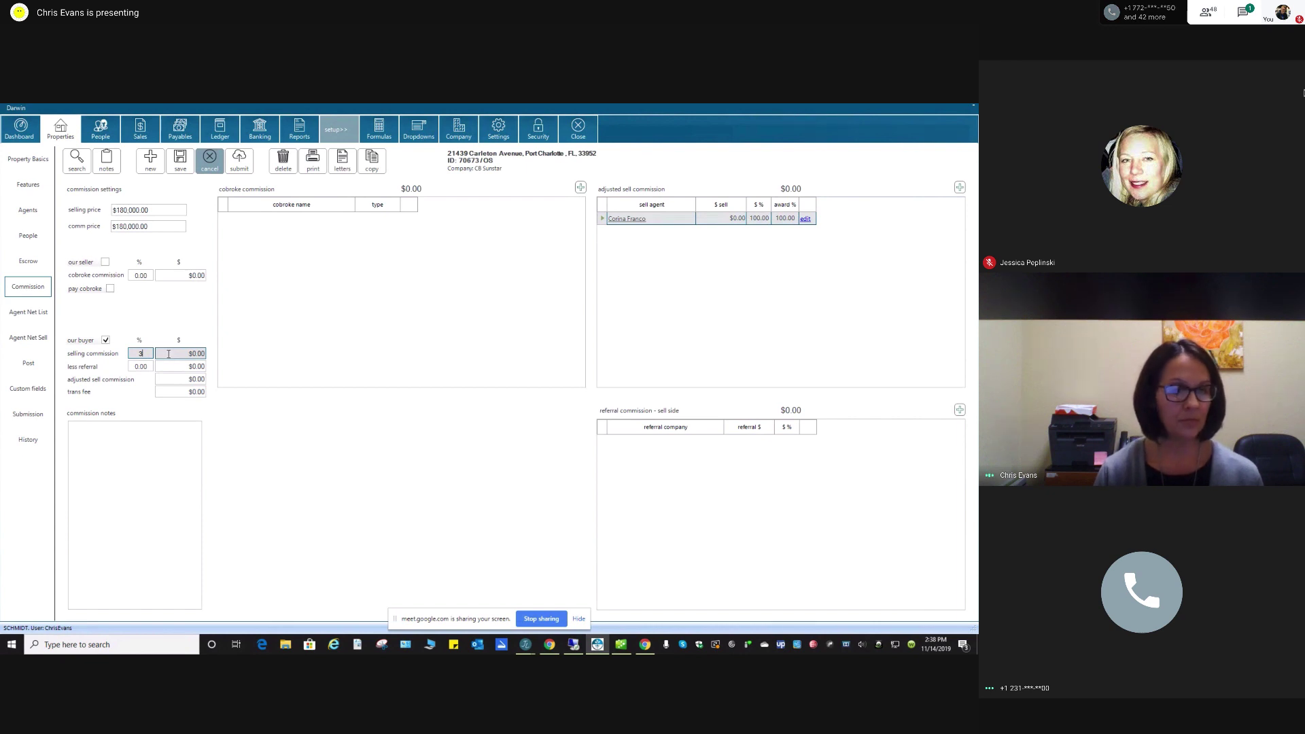
{"action": "left_click", "coordinate": [168, 354]}
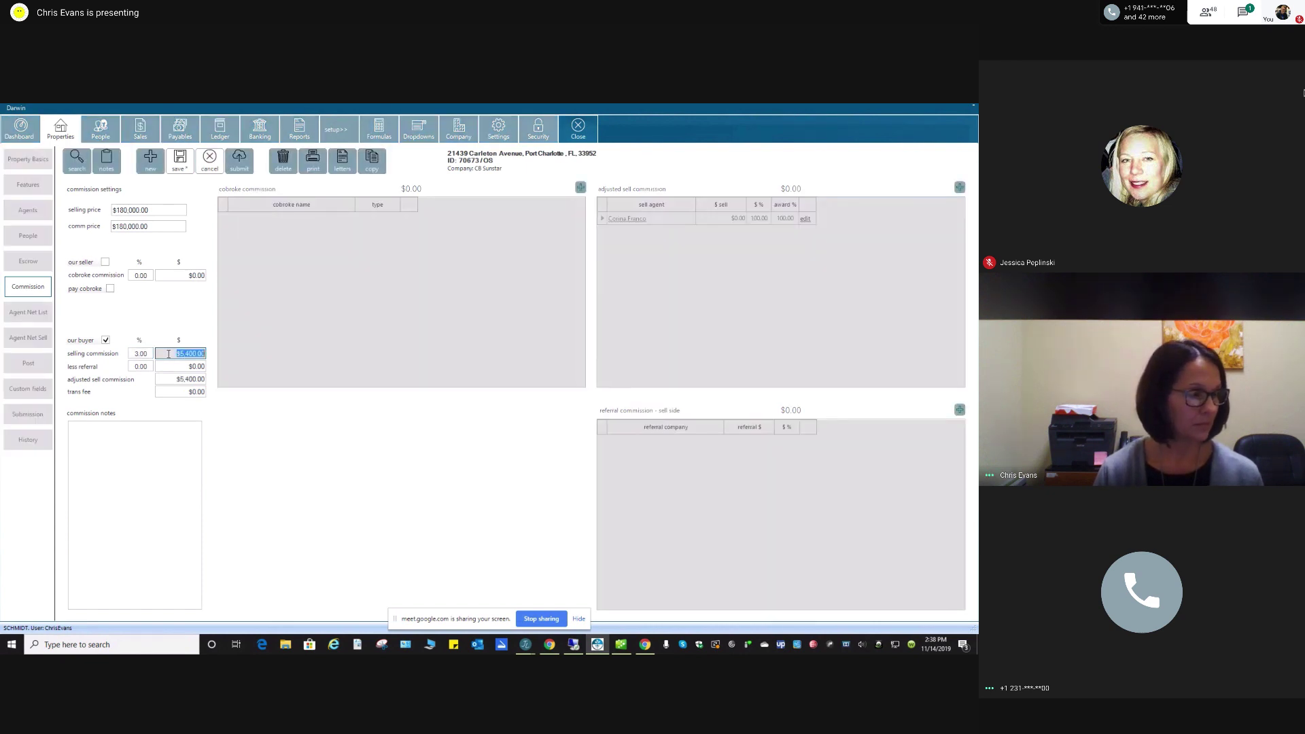
{"action": "key", "text": "Tab"}
{"action": "key", "text": "Tab"}
{"action": "key", "text": "Tab"}
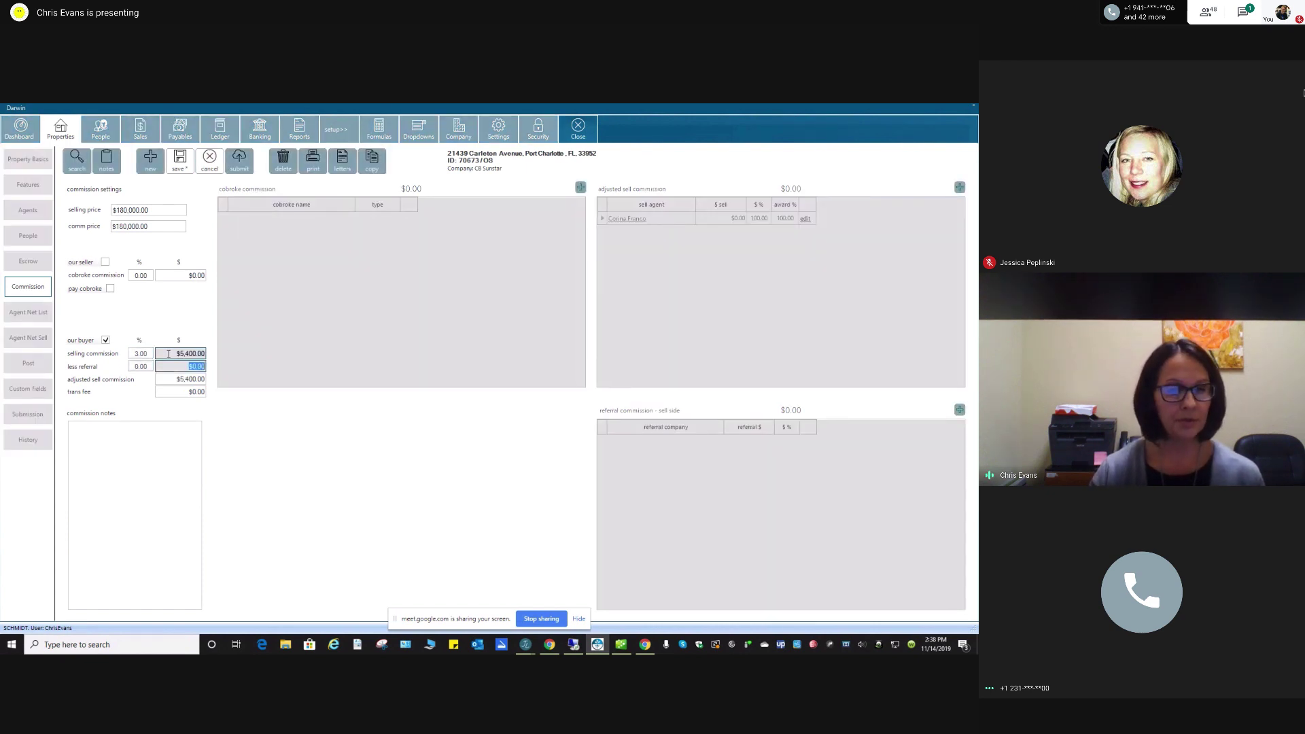
{"action": "key", "text": "Tab"}
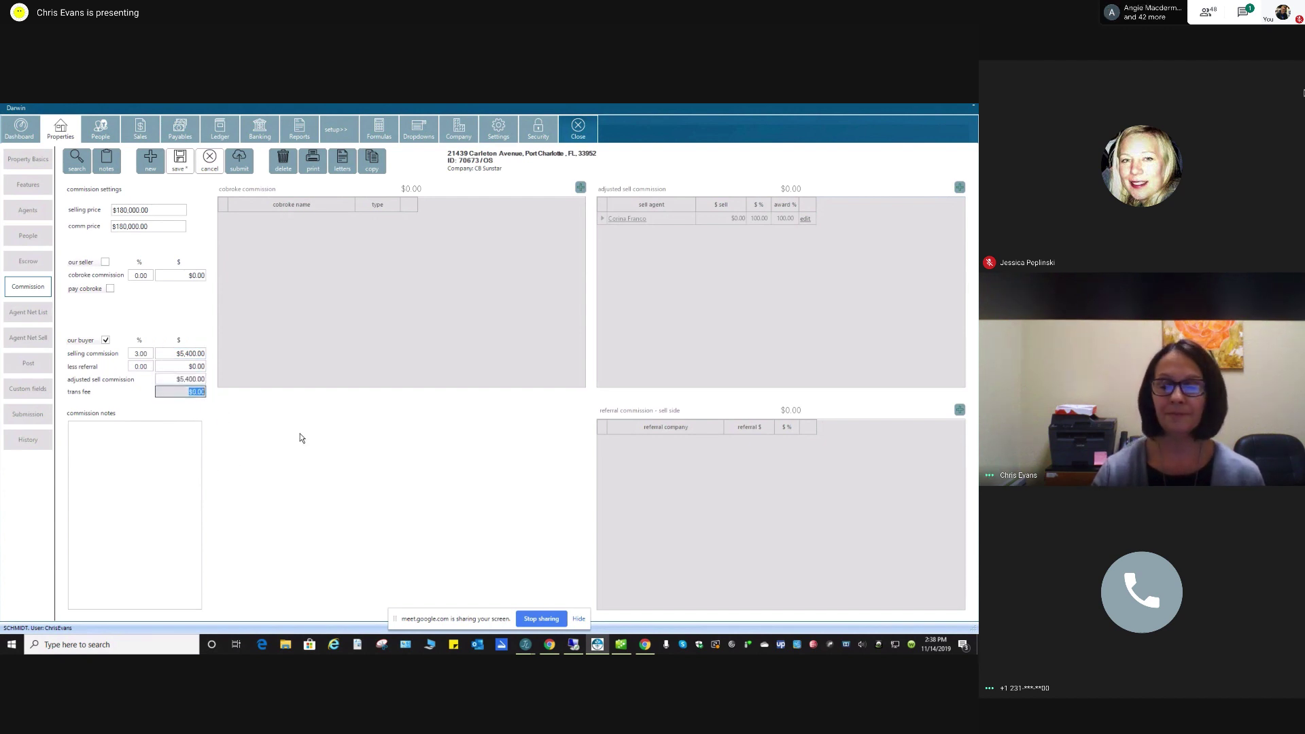
{"action": "left_click", "coordinate": [90, 439]}
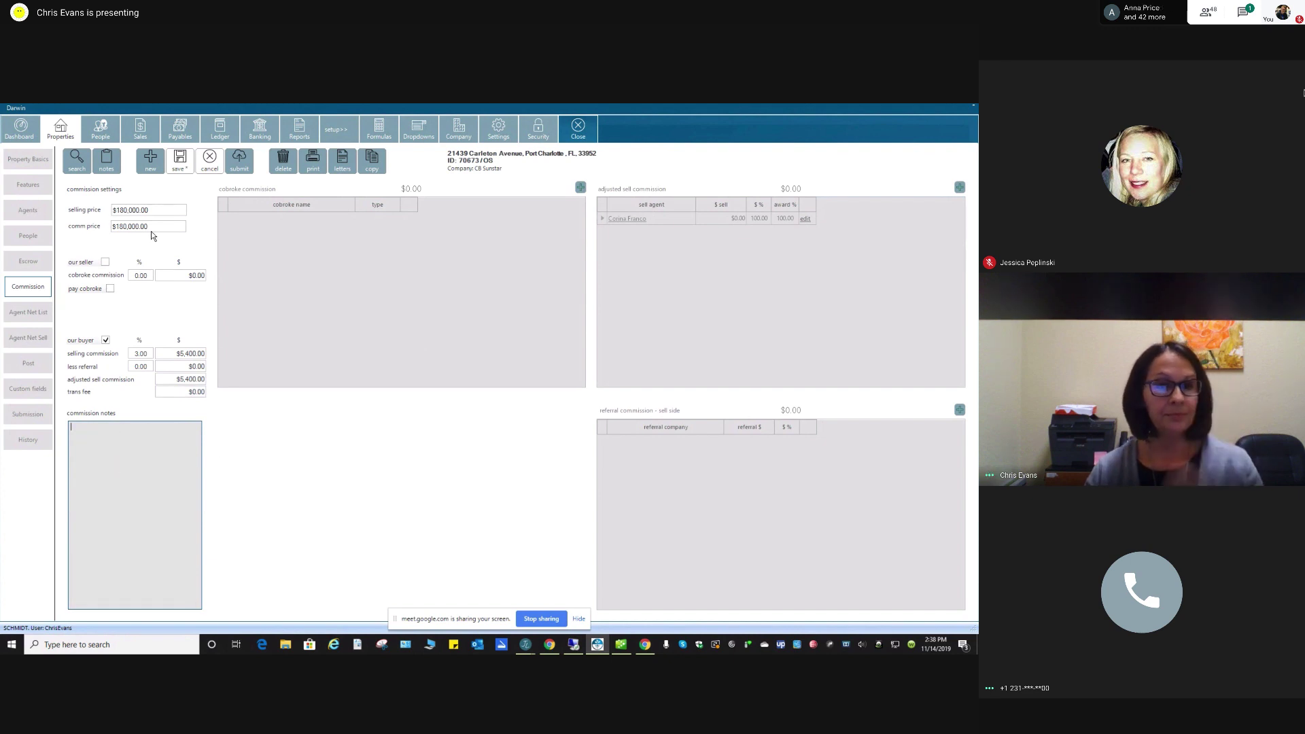
{"action": "left_click", "coordinate": [180, 163]}
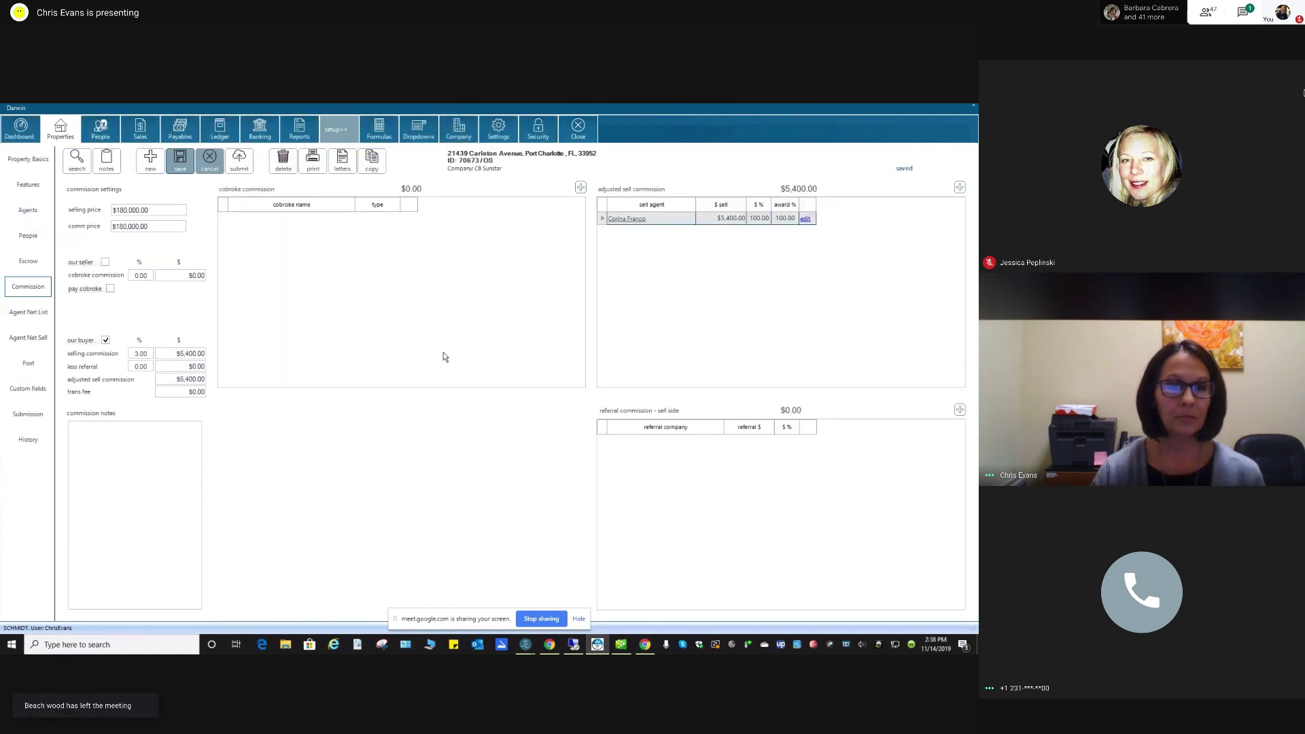
Step: Add the 'mic' search result with ID 1724 as the cobroke office, then view the agent net list
{"action": "left_click", "coordinate": [580, 188]}
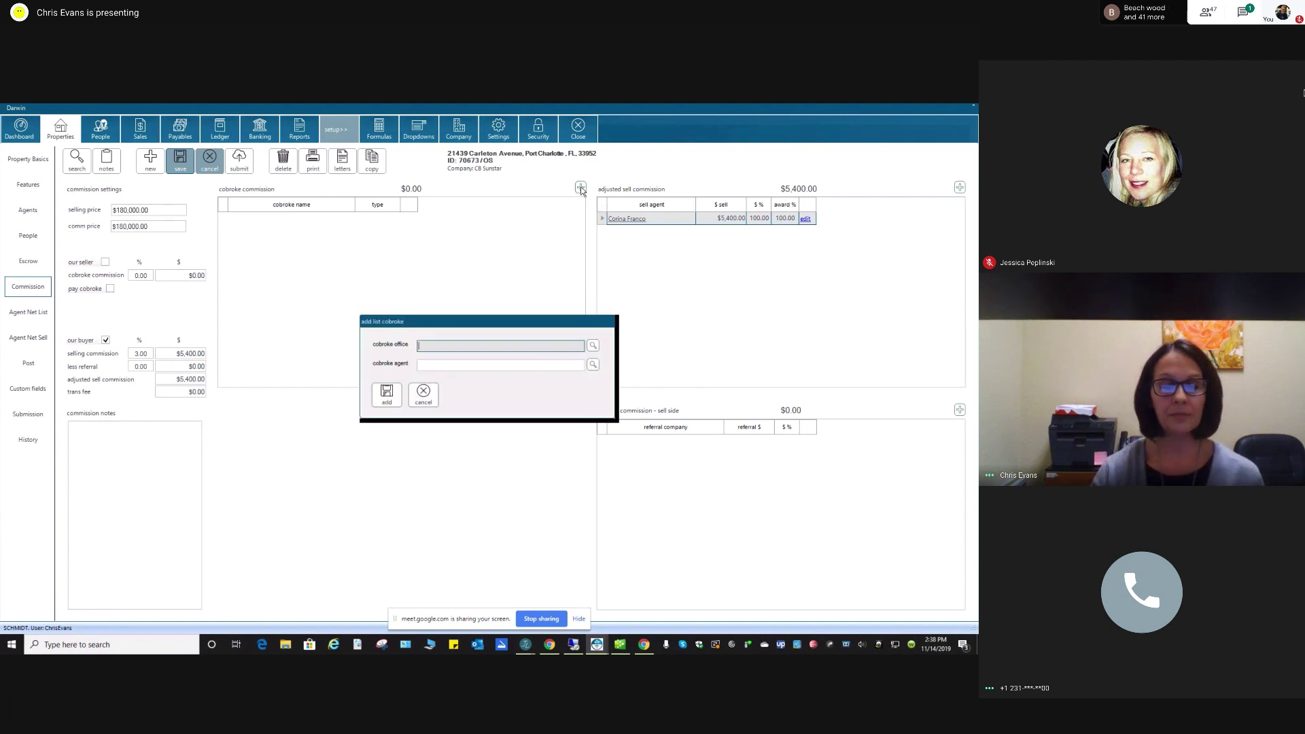
{"action": "key", "text": "Return"}
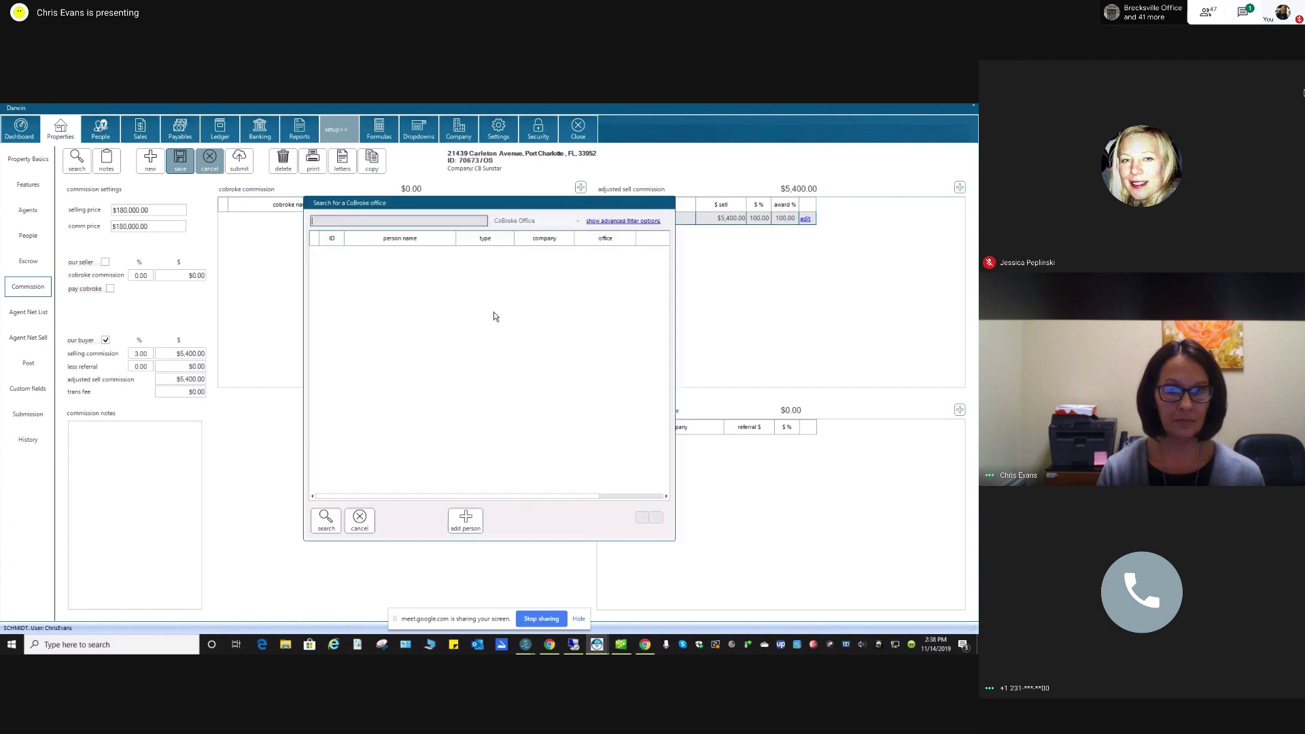
{"action": "type", "text": "michael"}
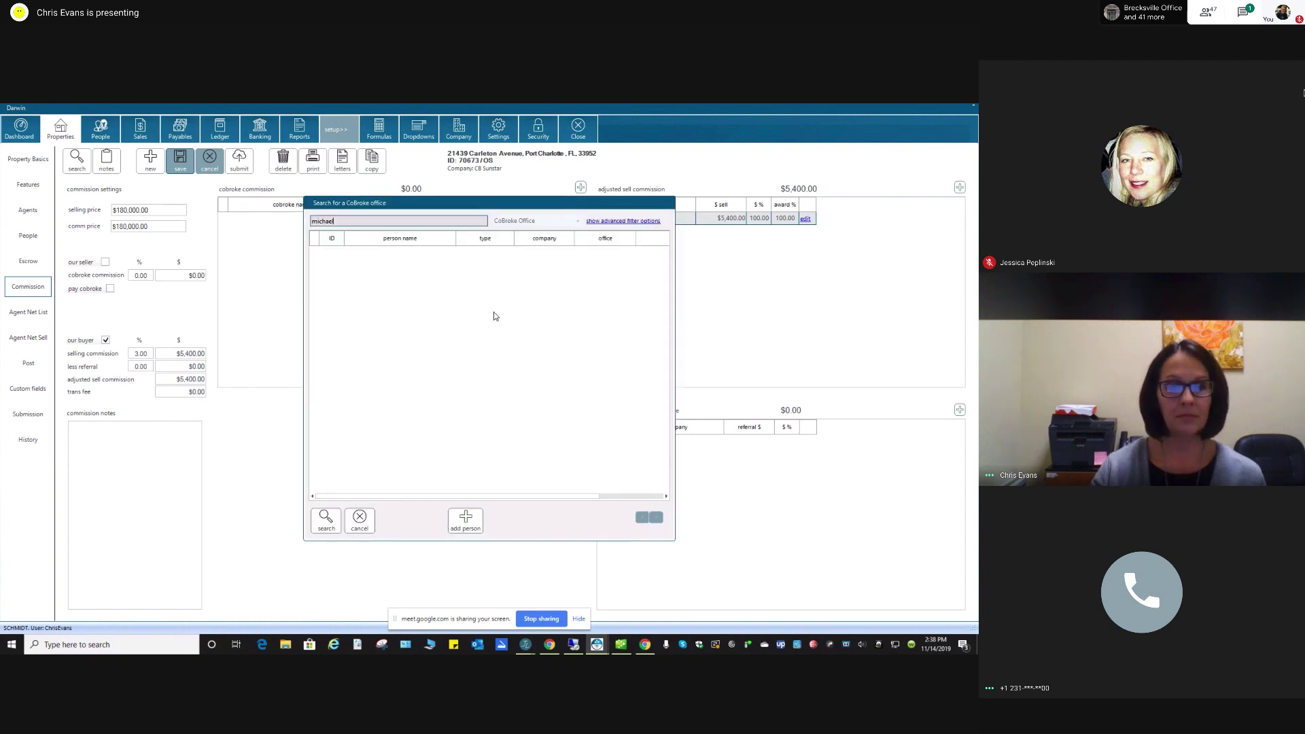
{"action": "left_click", "coordinate": [327, 526]}
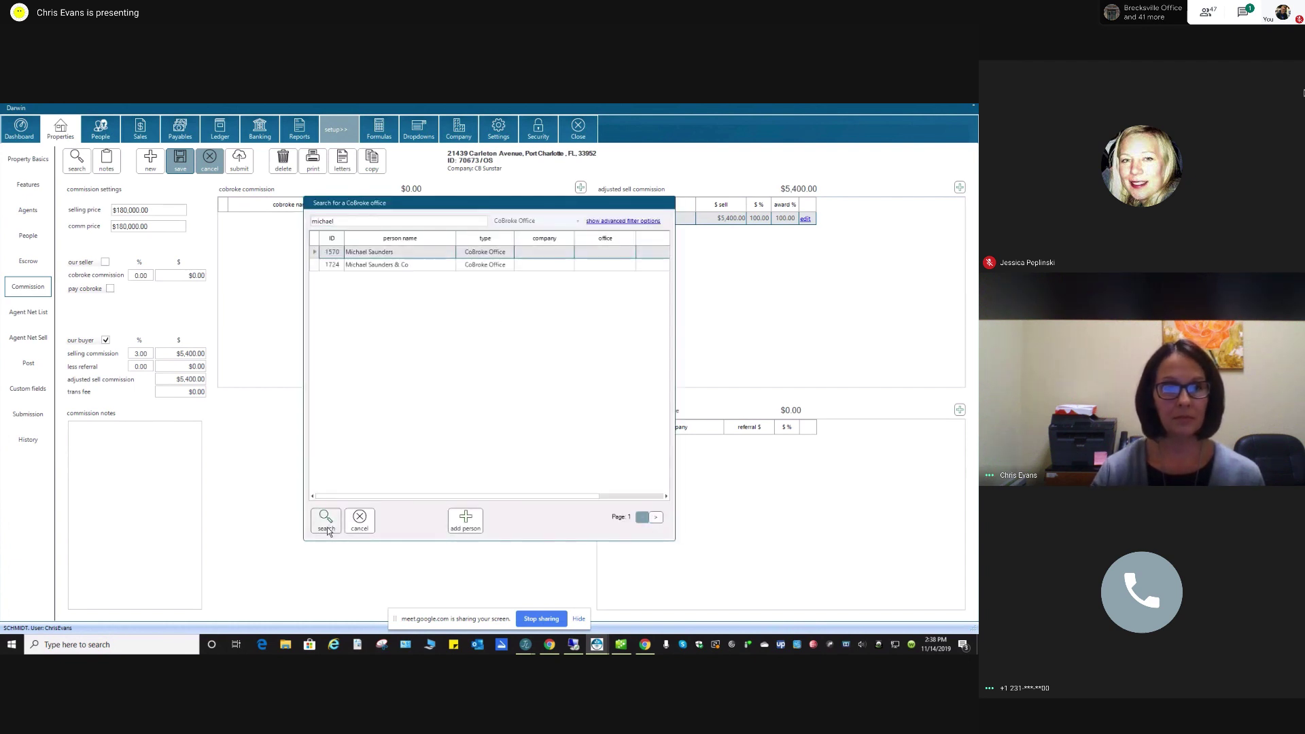
{"action": "left_click", "coordinate": [374, 266]}
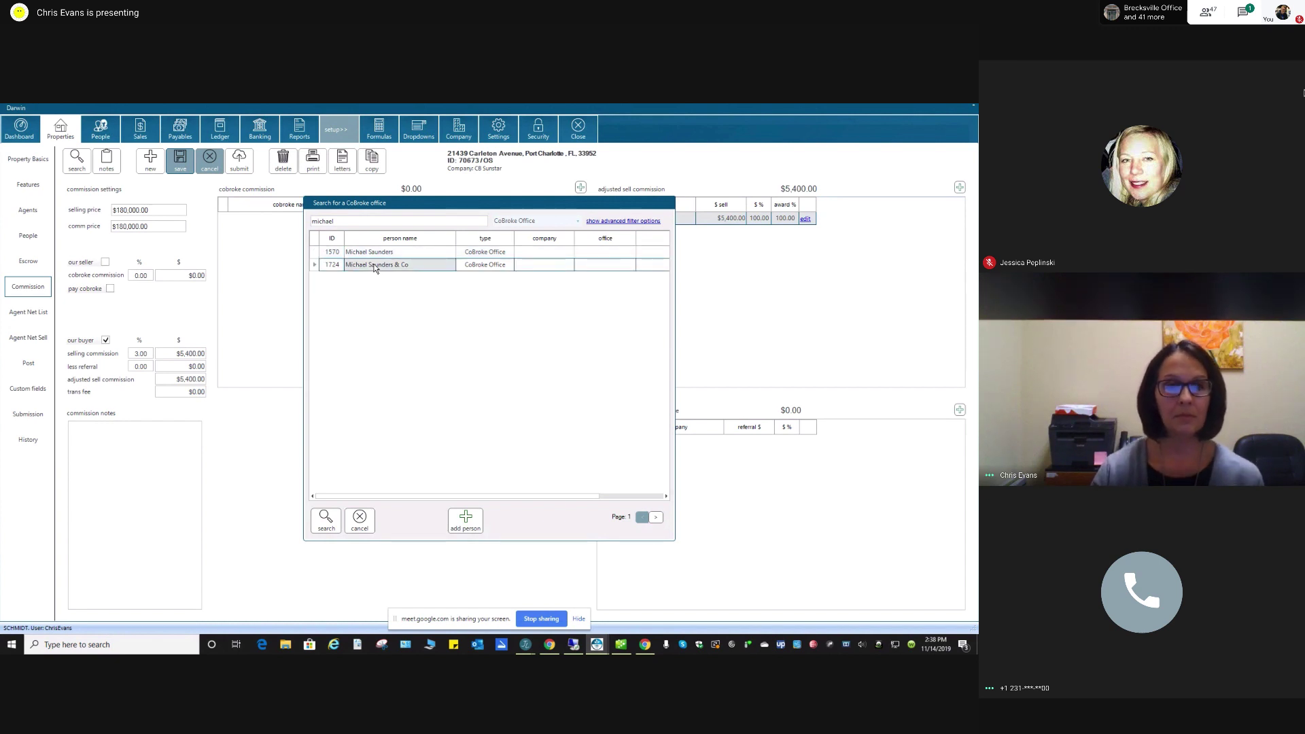
{"action": "left_click", "coordinate": [374, 267]}
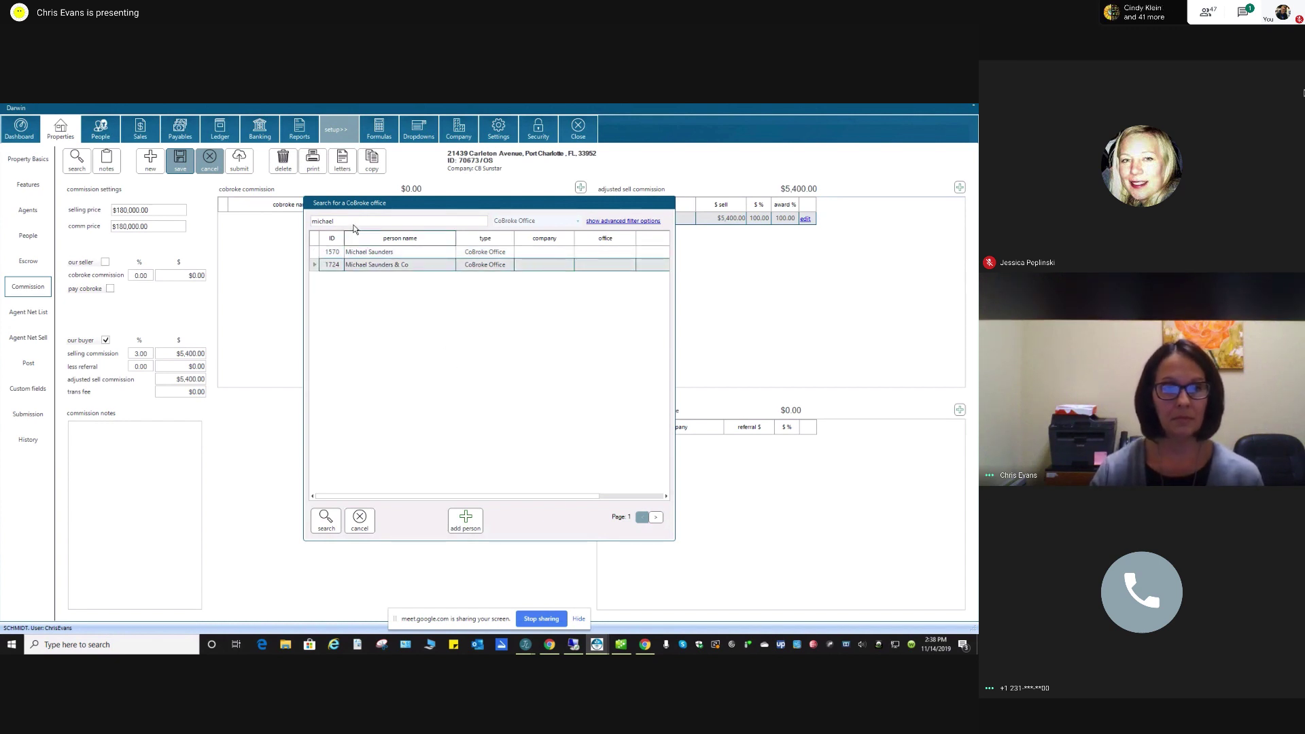
{"action": "double_click", "coordinate": [390, 264]}
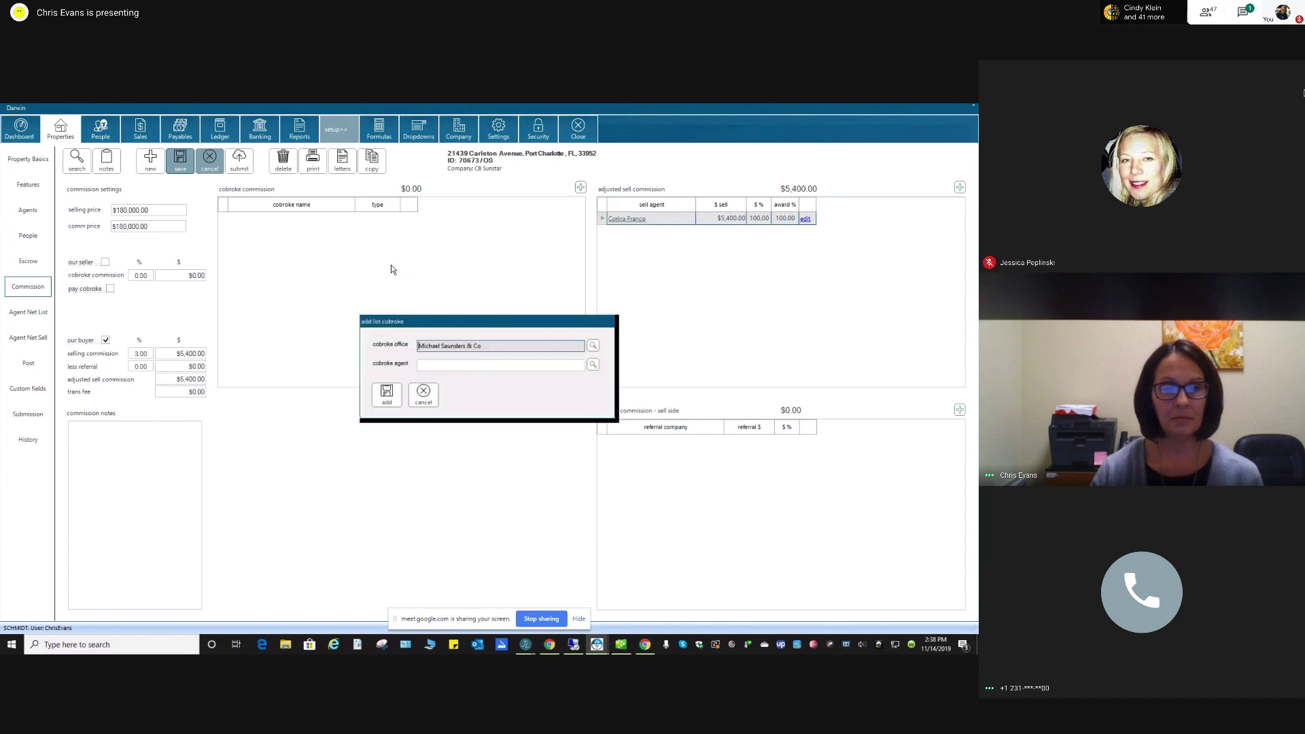
{"action": "left_click", "coordinate": [391, 395]}
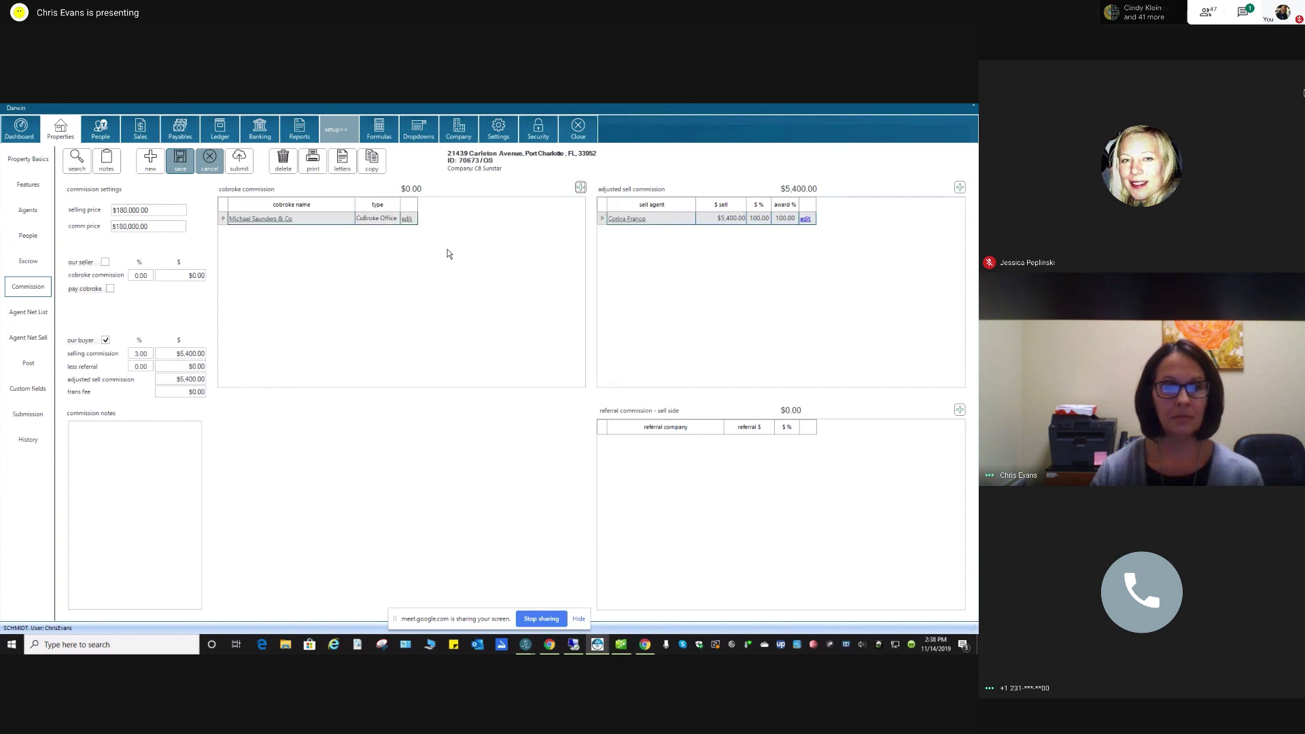
{"action": "left_click", "coordinate": [39, 313]}
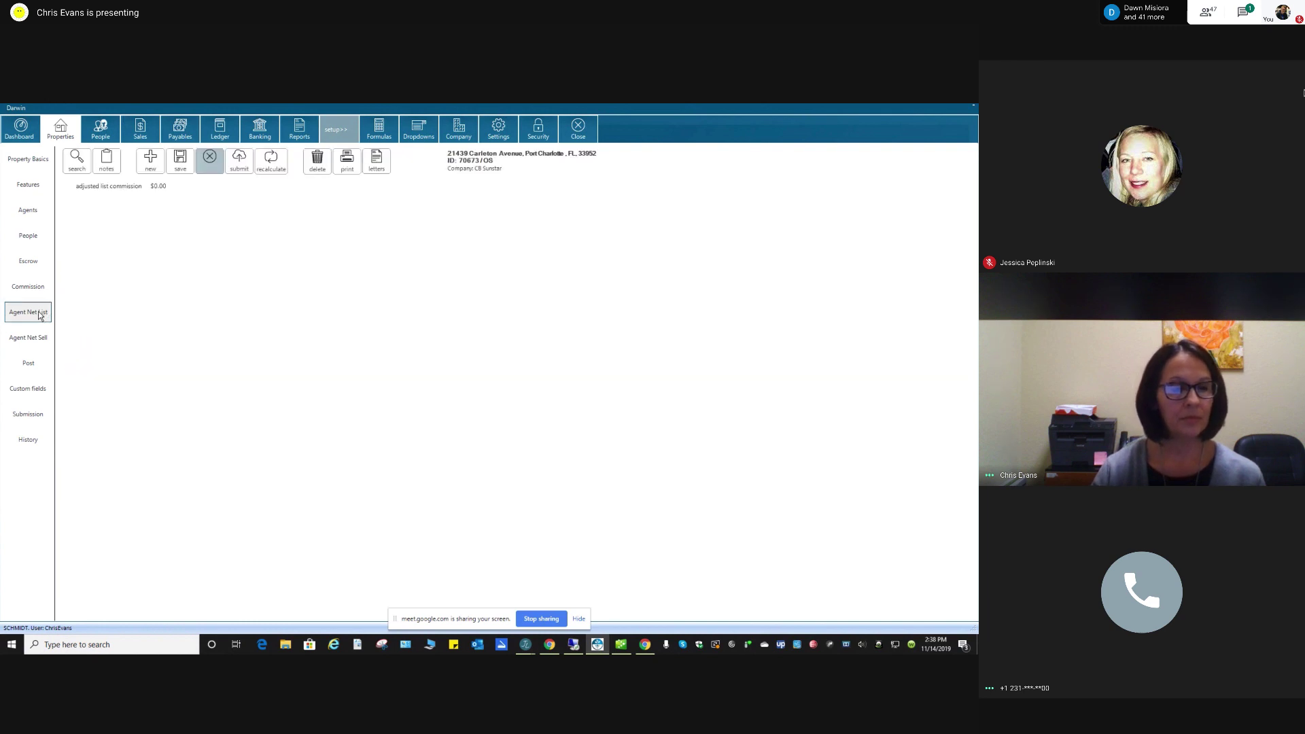
Step: Review the agent net sell sheet ($5,400.00 gross, $3,045.60 net), then go to the Post page
{"action": "left_click", "coordinate": [38, 338]}
{"action": "left_click", "coordinate": [39, 339]}
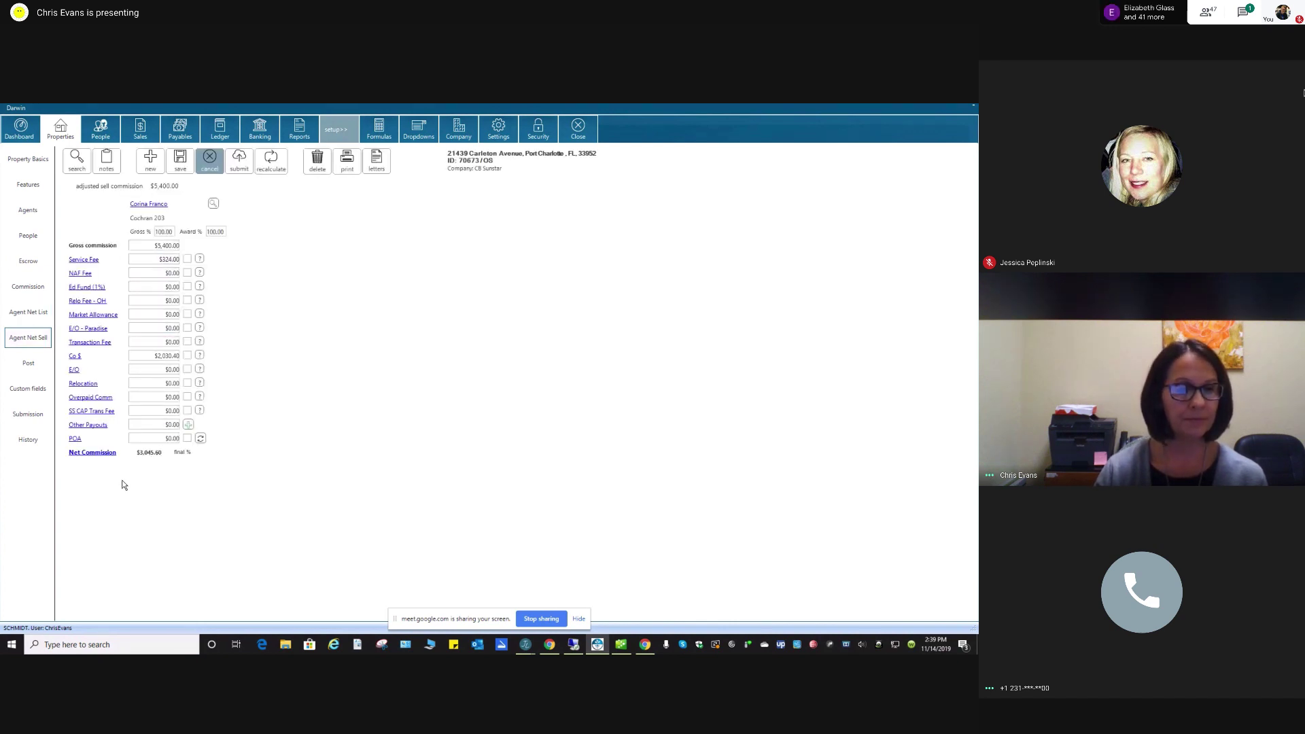
{"action": "left_click", "coordinate": [36, 367]}
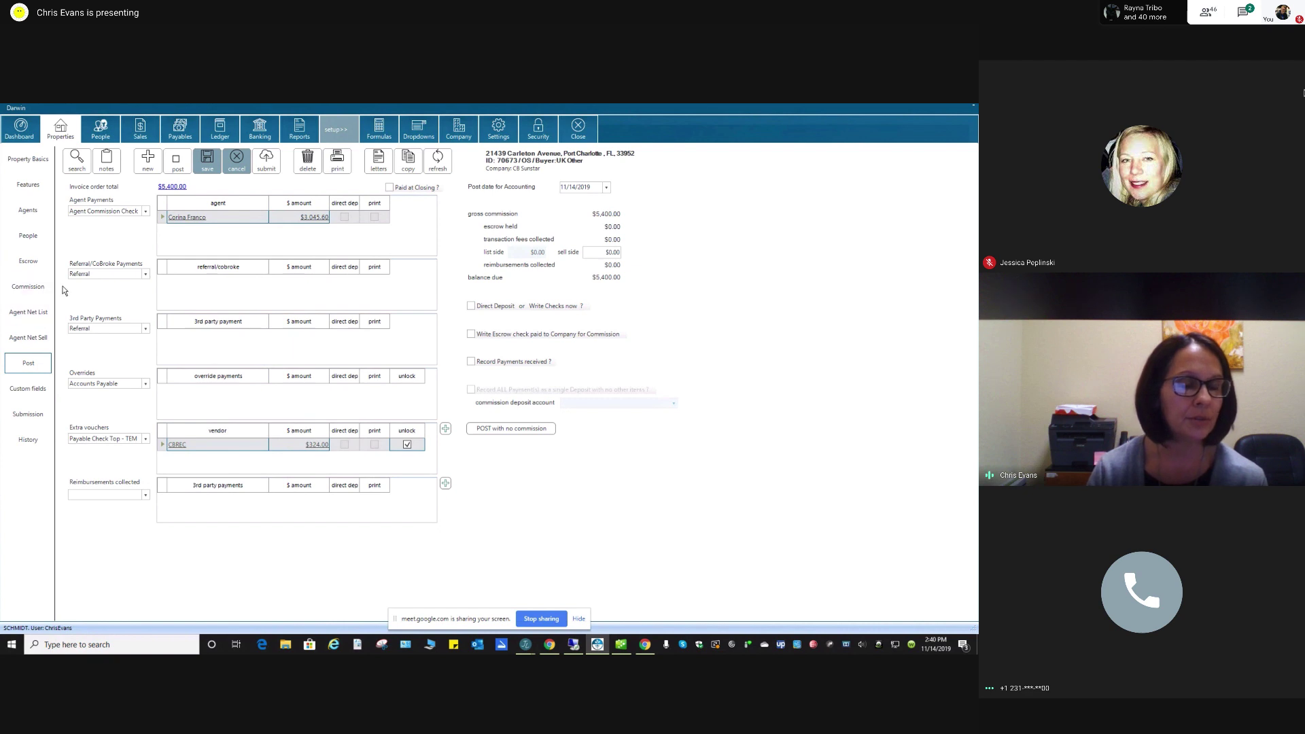
Step: Revisit the Commission, Agent Net Sell and Post pages, then return to Property Basics
{"action": "left_click", "coordinate": [40, 291]}
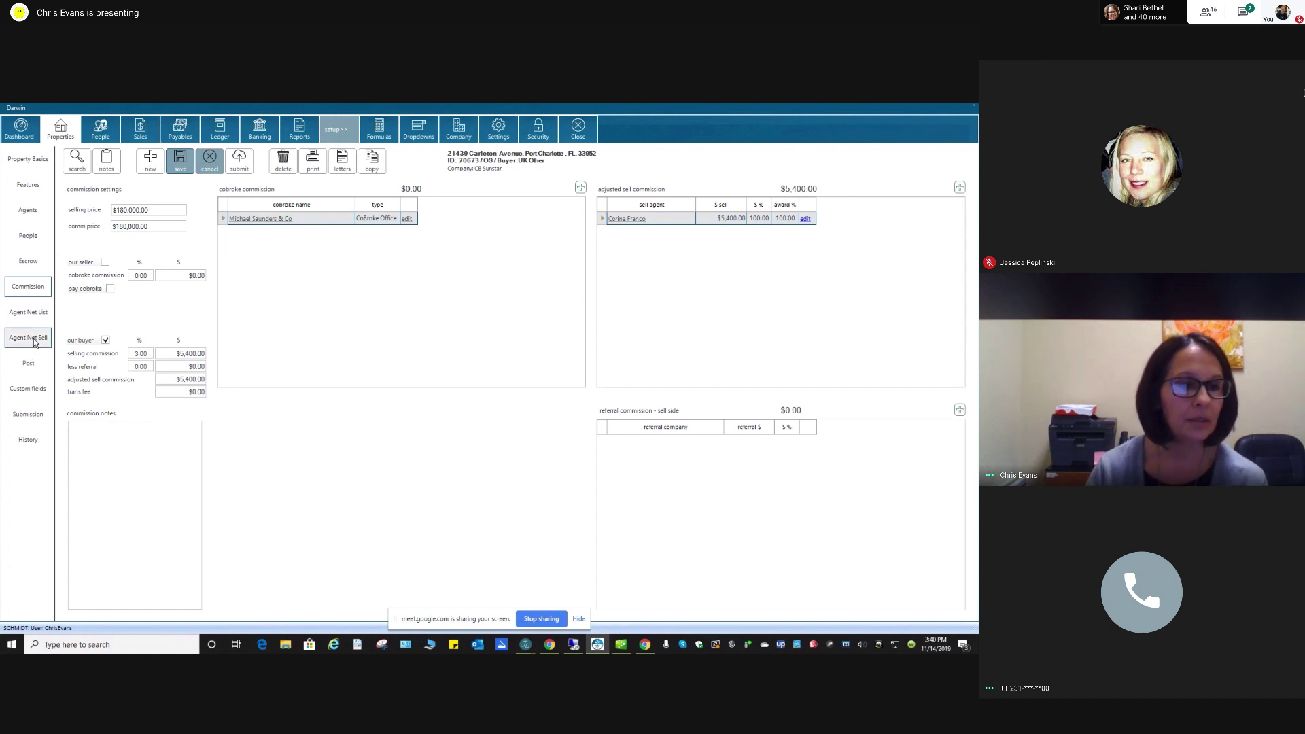
{"action": "left_click", "coordinate": [33, 341]}
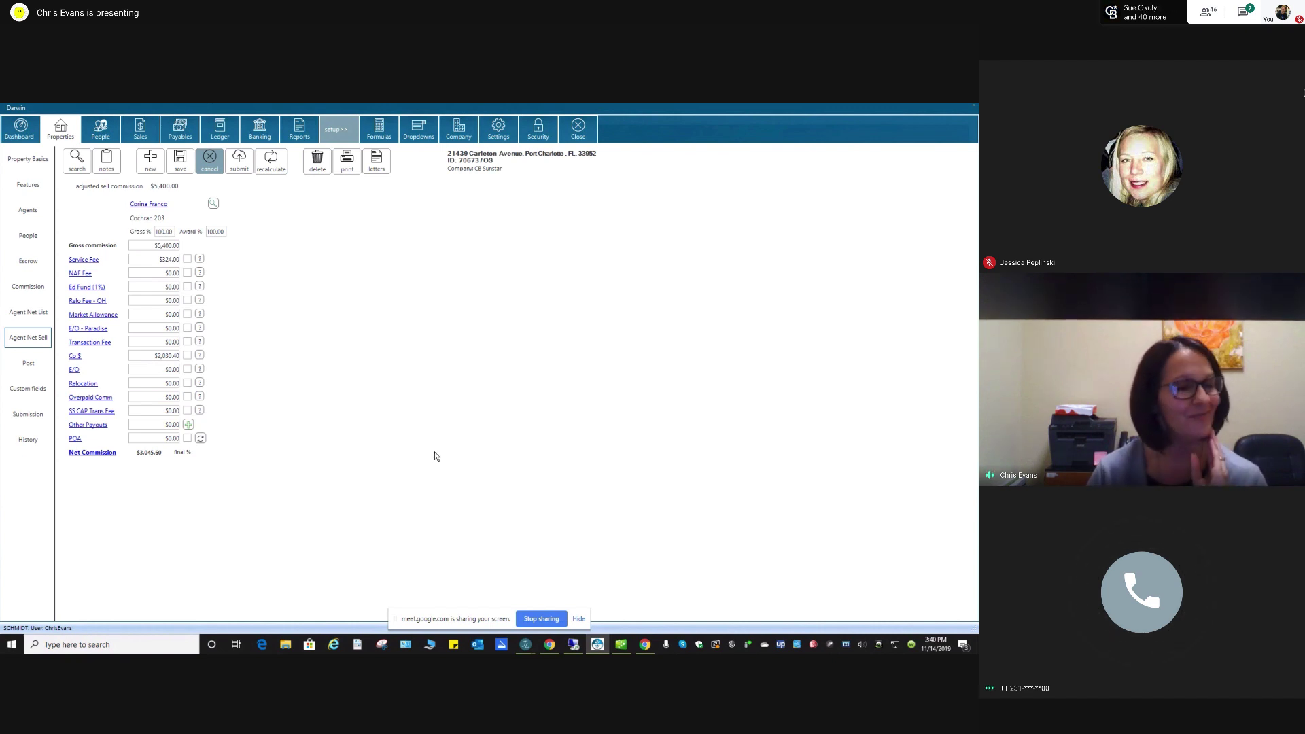
{"action": "left_click", "coordinate": [27, 371]}
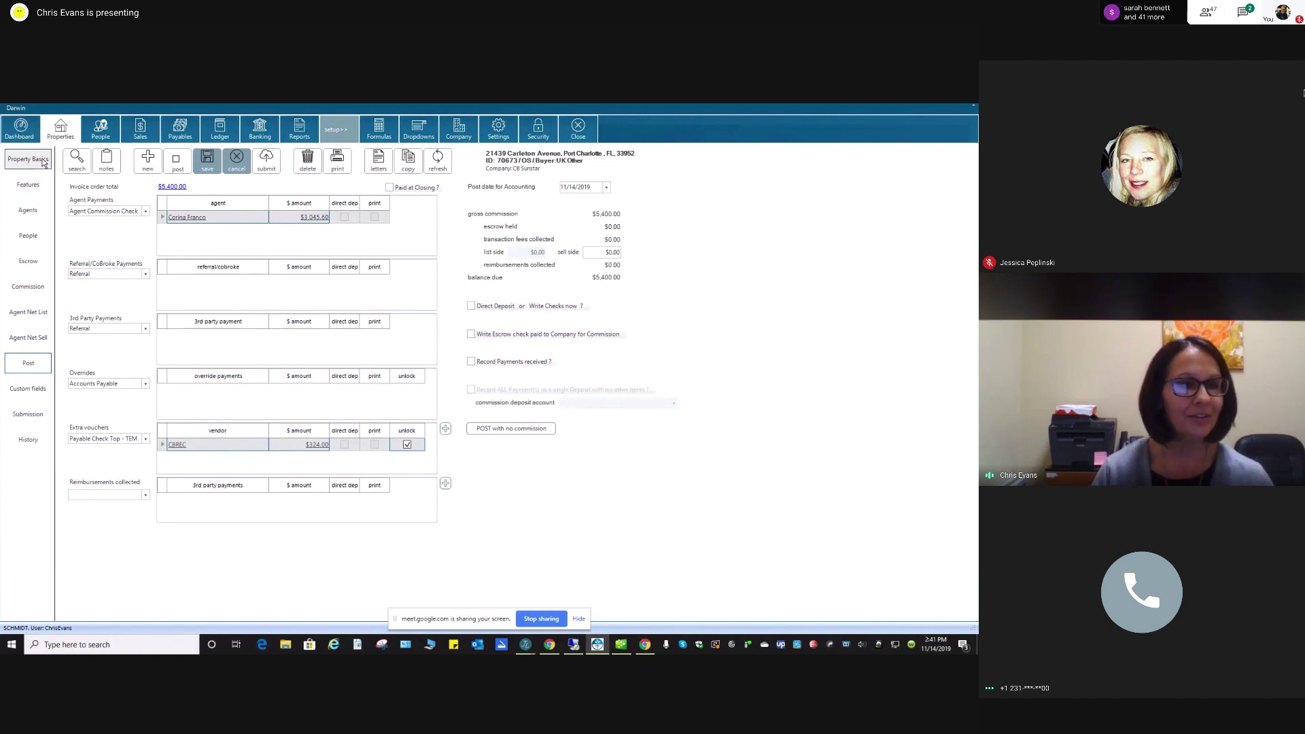
{"action": "left_click", "coordinate": [44, 163]}
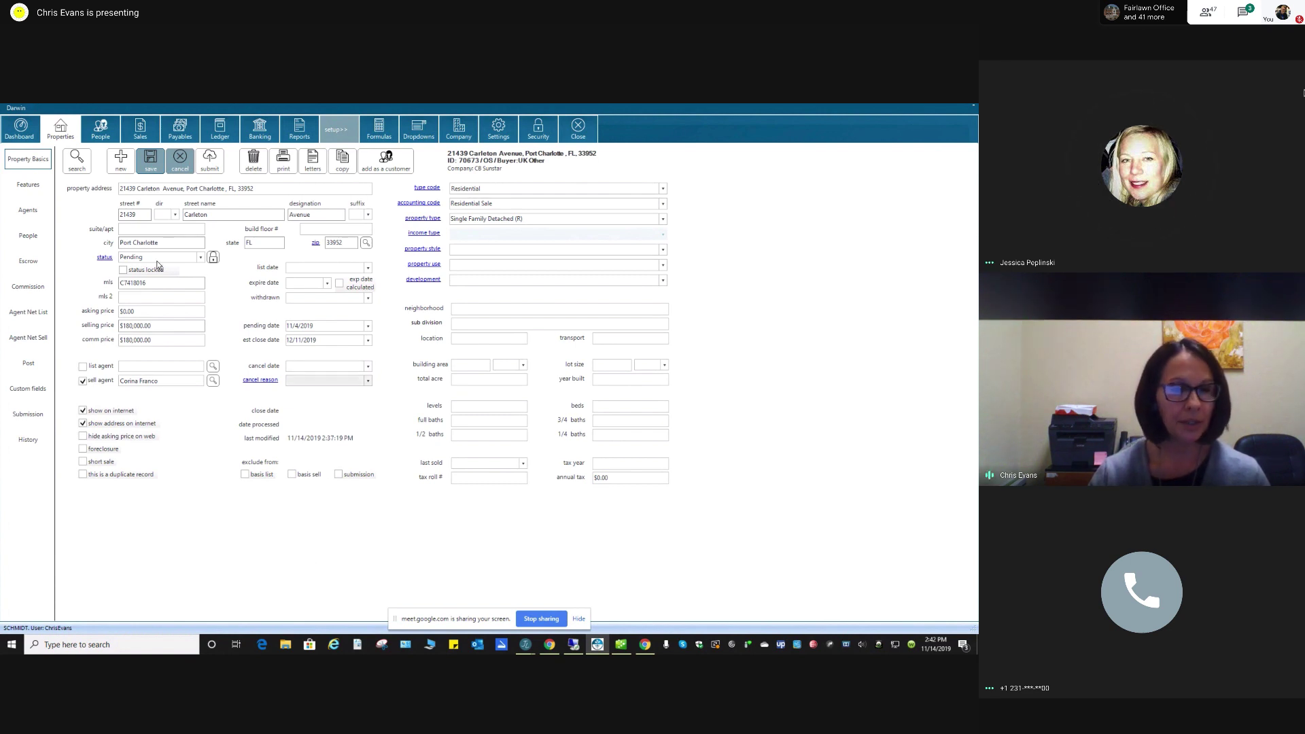
{"action": "left_click", "coordinate": [134, 342]}
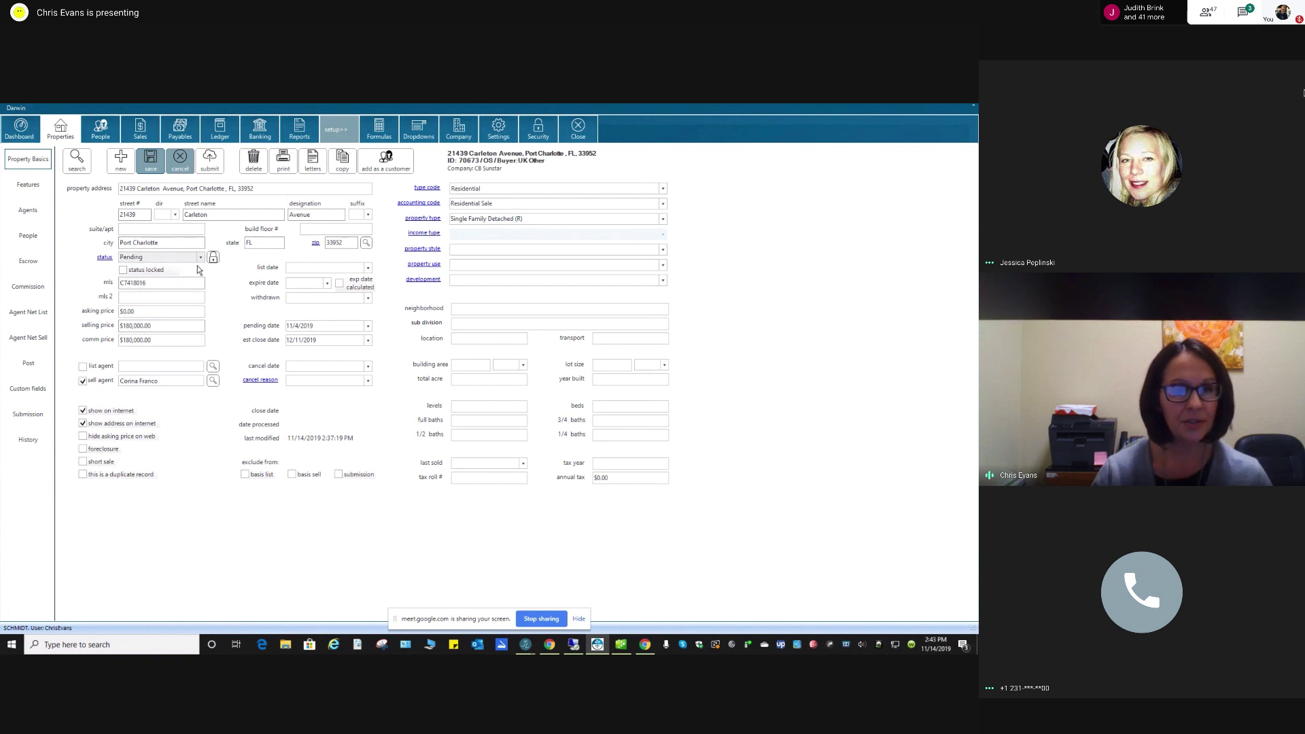
Step: Change the selling price to $170,000, then after the commission warning correct it to $180,000
{"action": "left_click", "coordinate": [164, 326]}
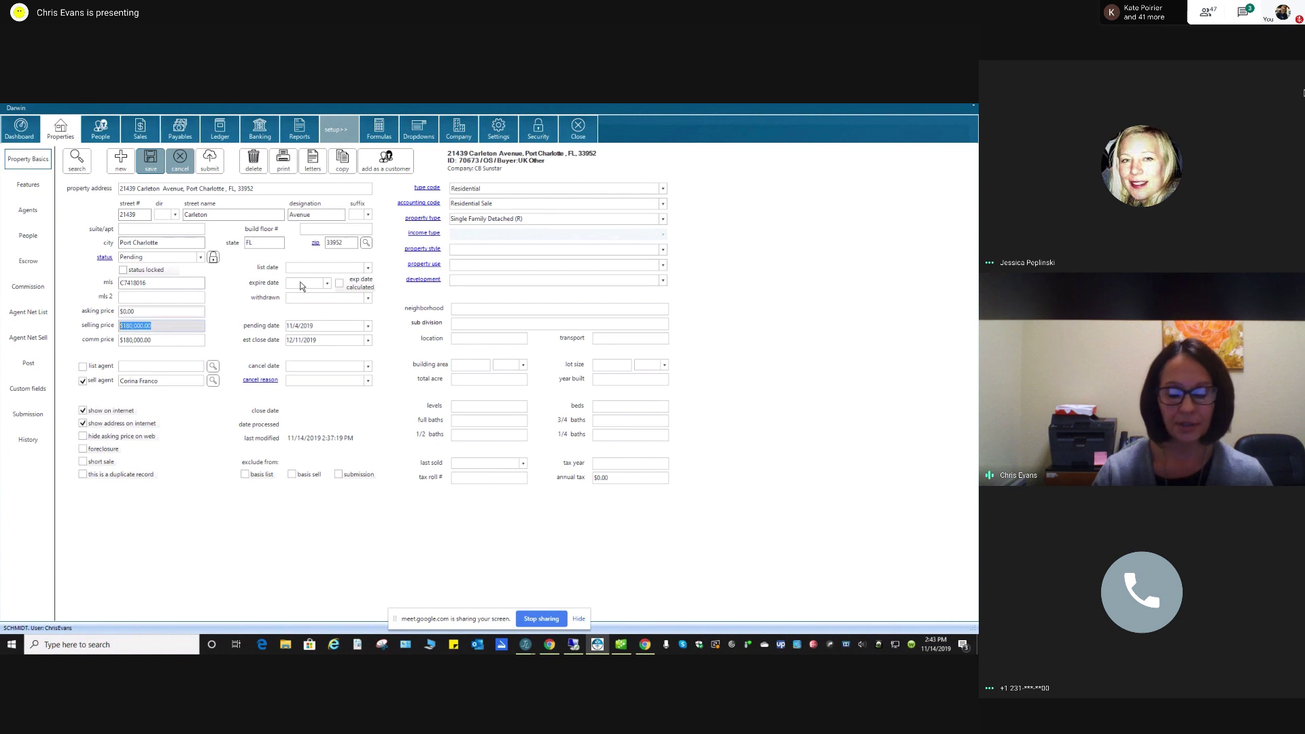
{"action": "type", "text": "170,"}
{"action": "type", "text": "0000"}
{"action": "key", "text": "Tab"}
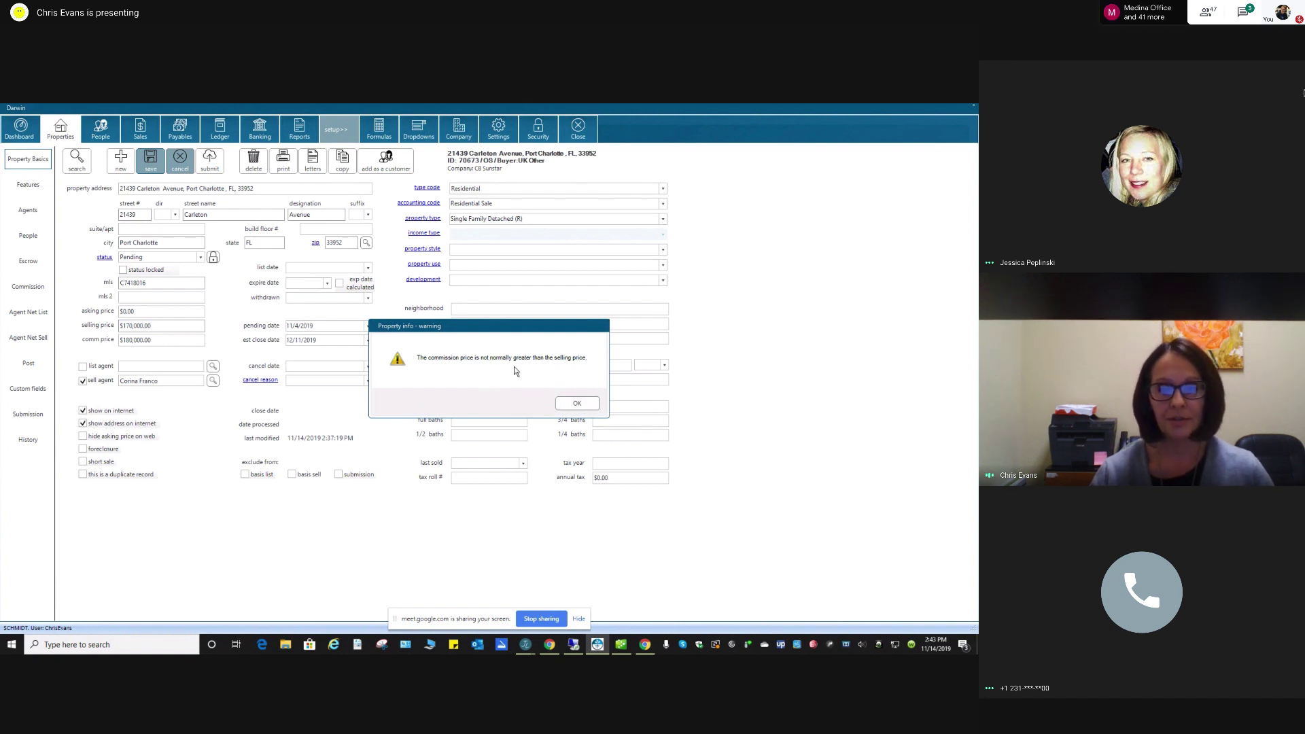
{"action": "left_click", "coordinate": [577, 402]}
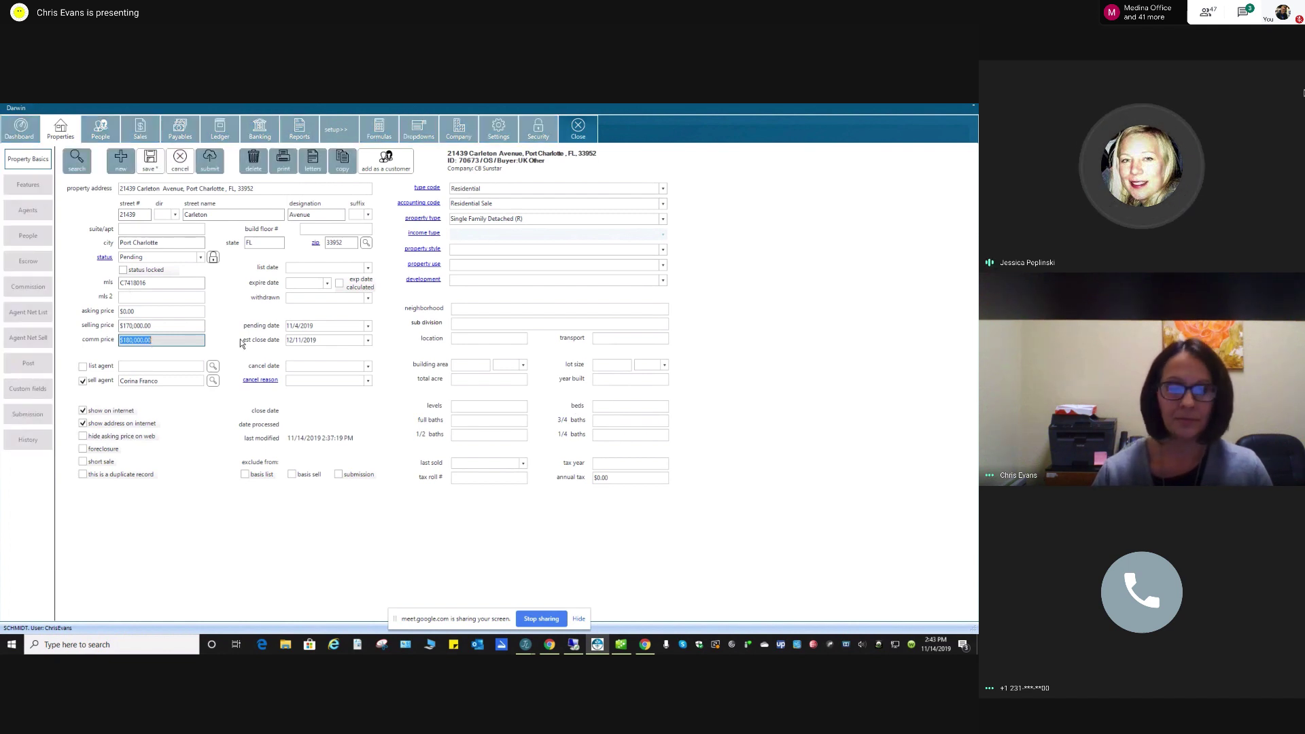
{"action": "key", "text": "shift+Tab"}
{"action": "type", "text": "180,"}
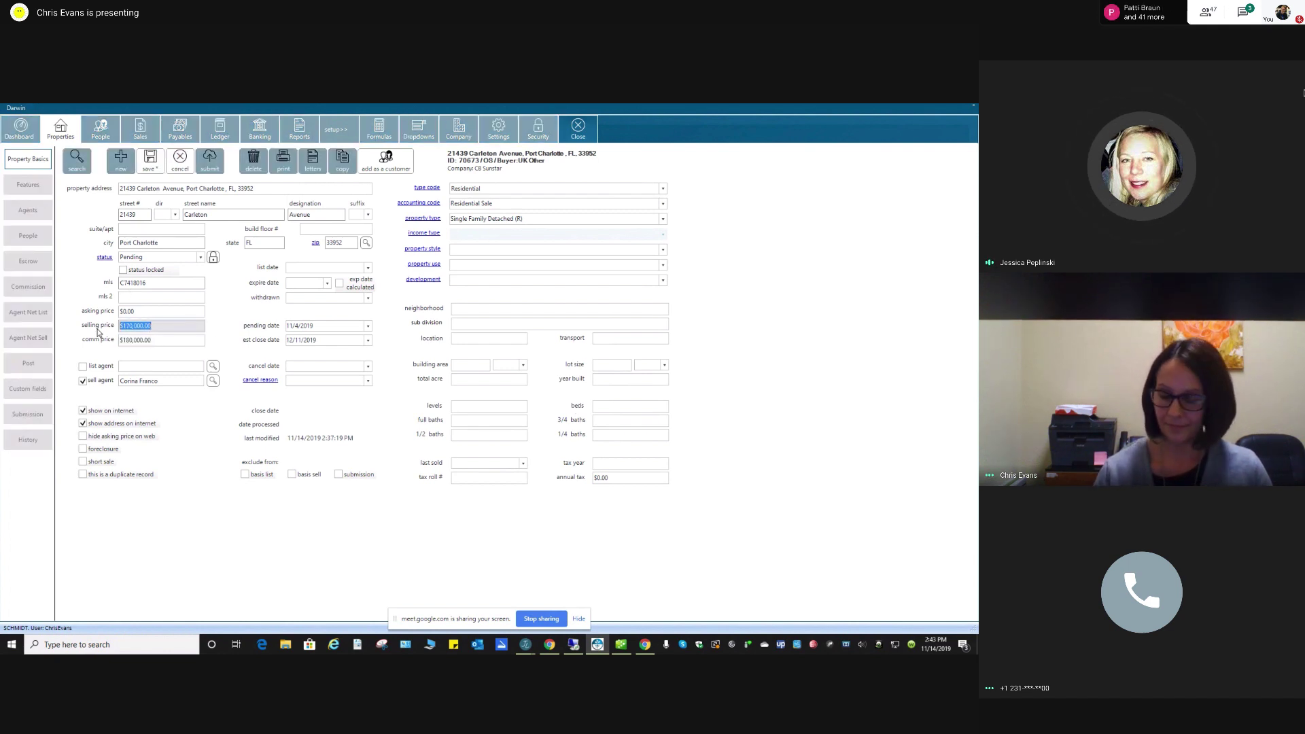
{"action": "type", "text": "0000"}
{"action": "key", "text": "Tab"}
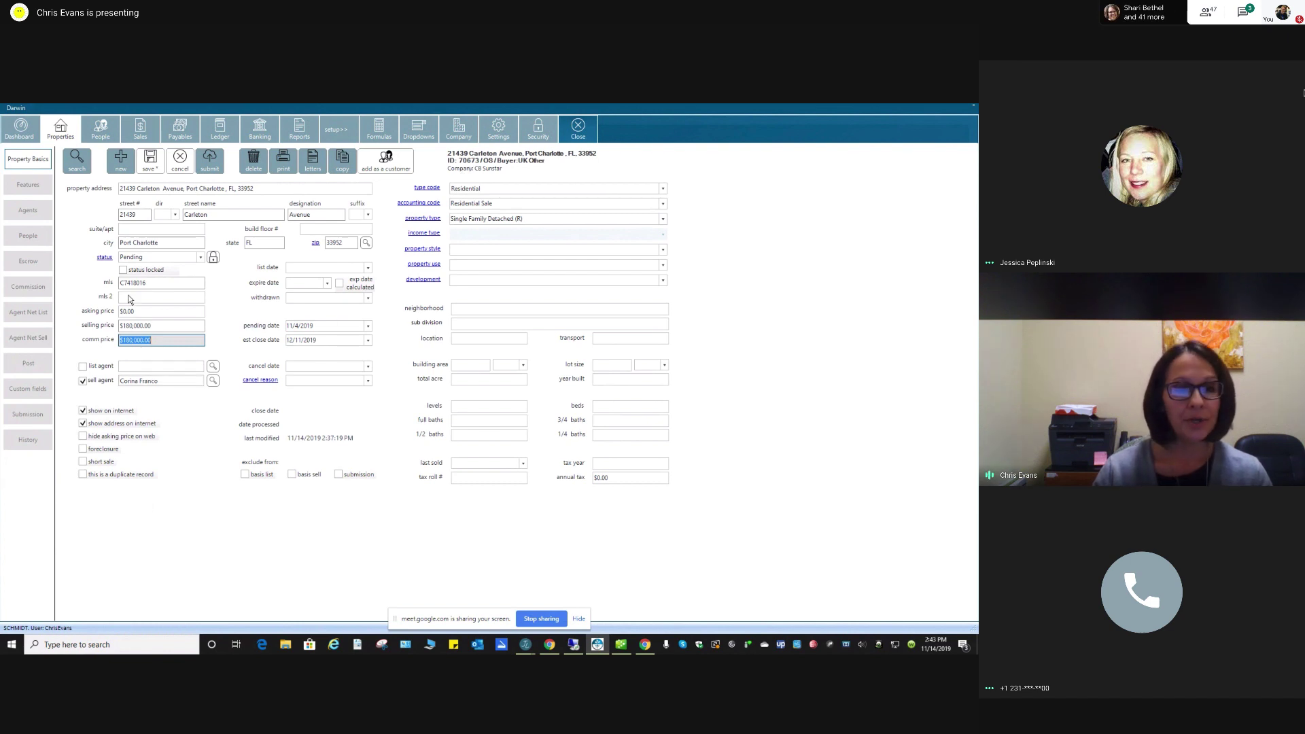
{"action": "left_click", "coordinate": [153, 283]}
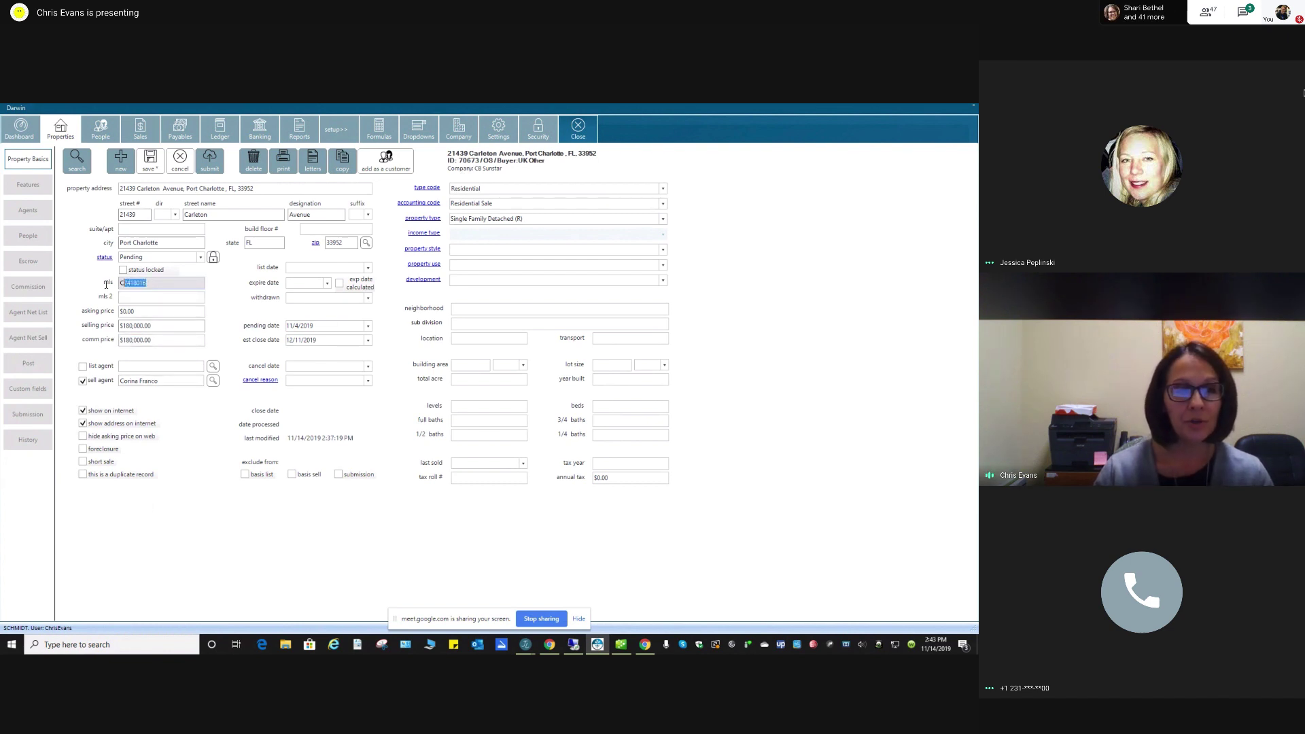
{"action": "left_click", "coordinate": [159, 284]}
{"action": "double_click", "coordinate": [132, 283]}
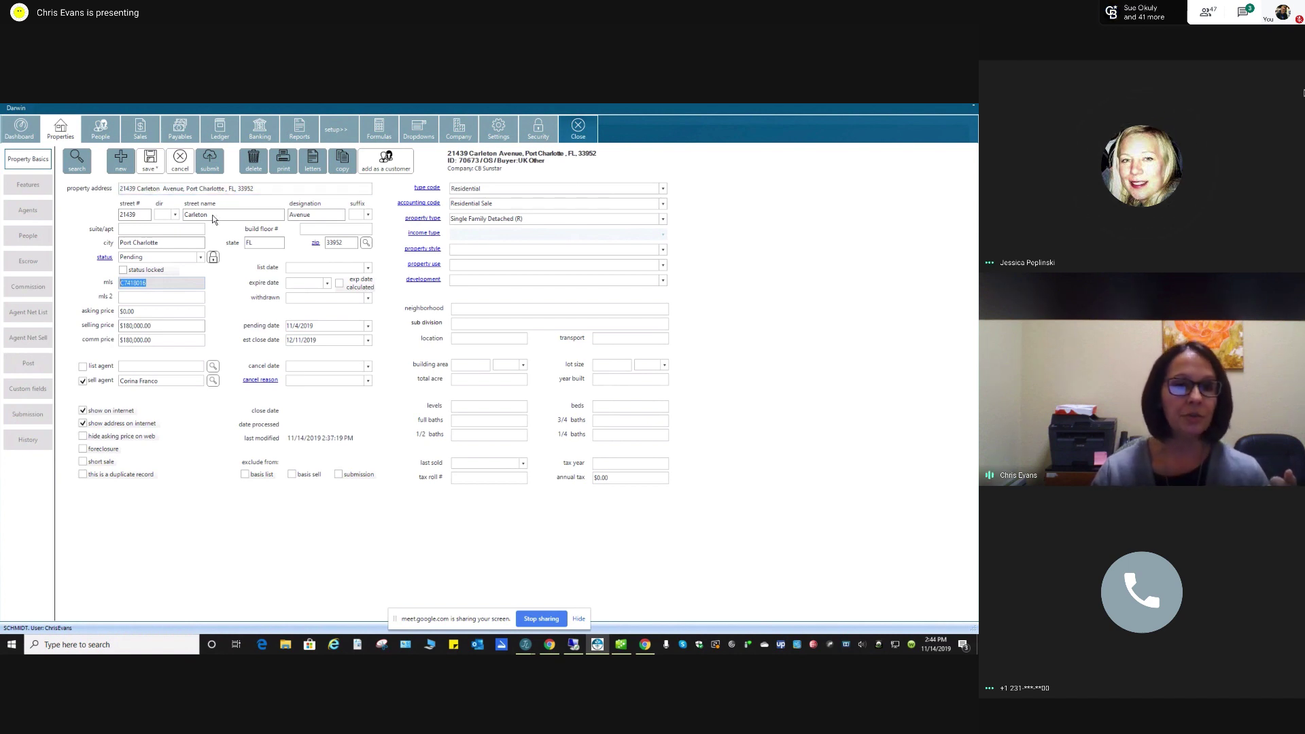
{"action": "left_click", "coordinate": [161, 284]}
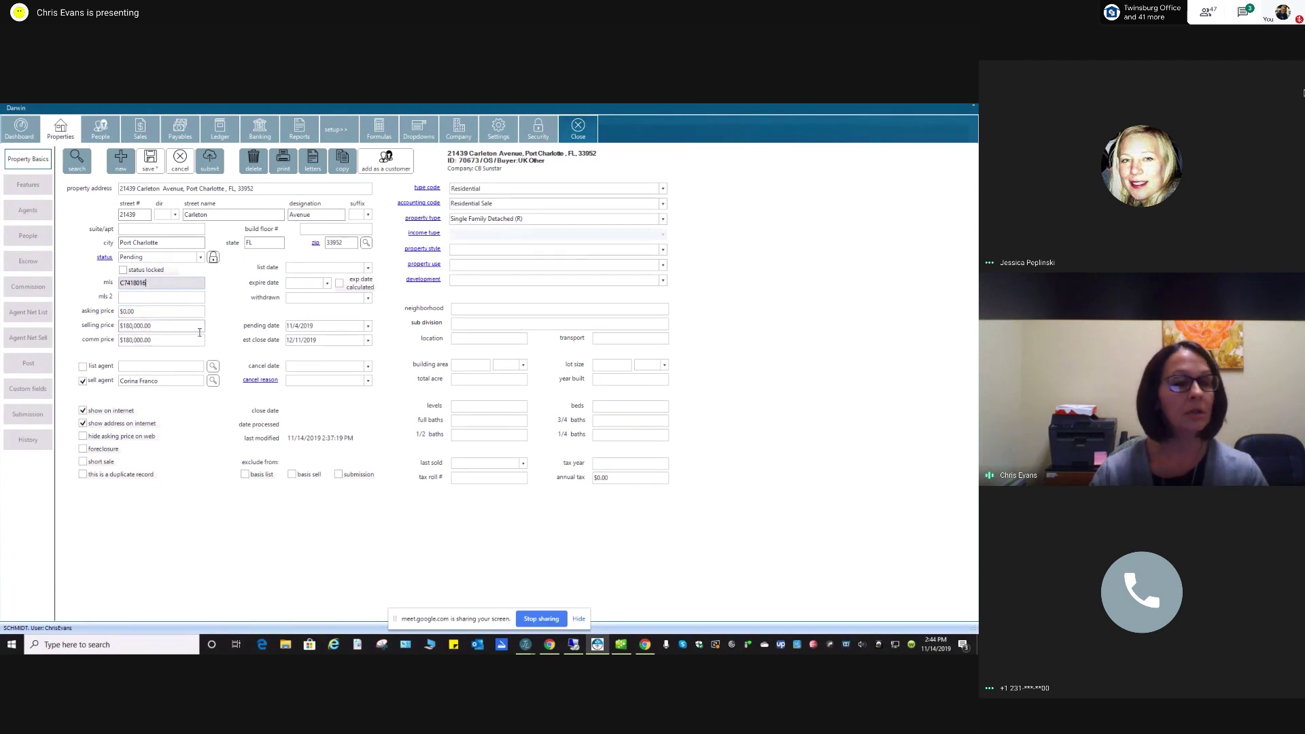
{"action": "double_click", "coordinate": [145, 283]}
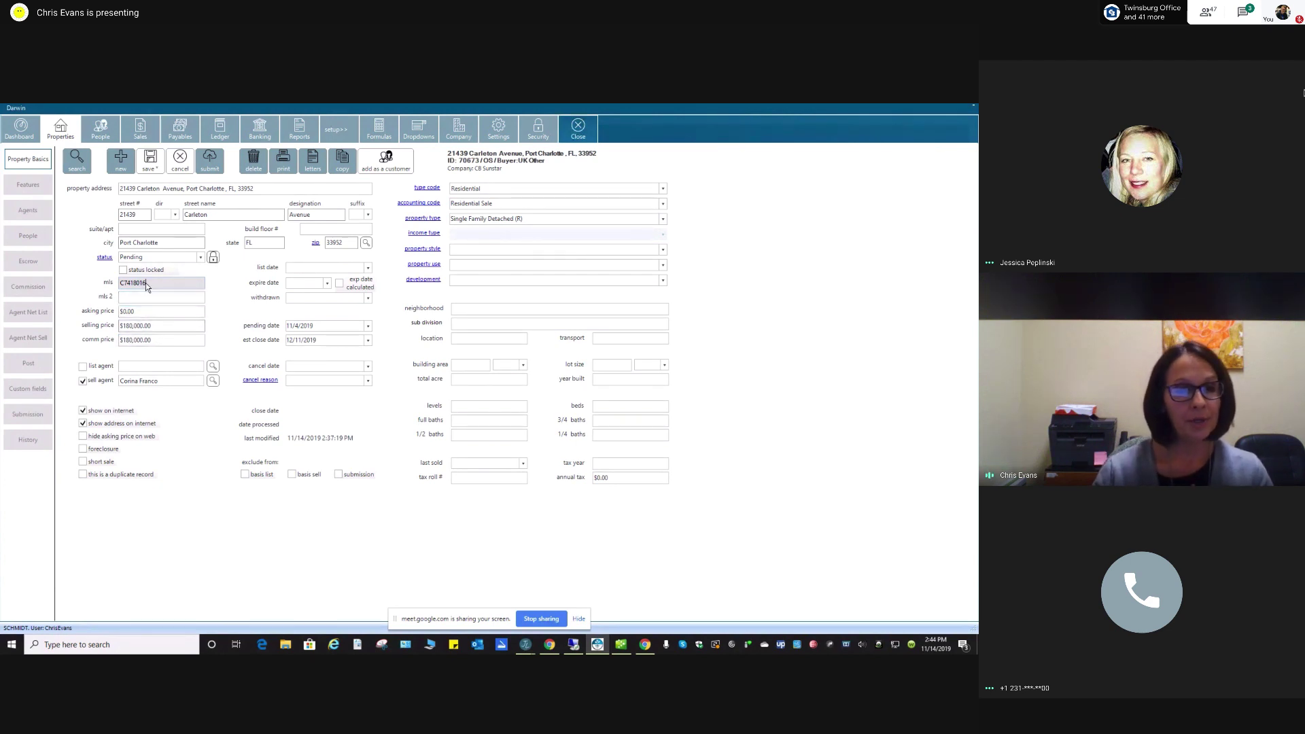
{"action": "left_click", "coordinate": [129, 188]}
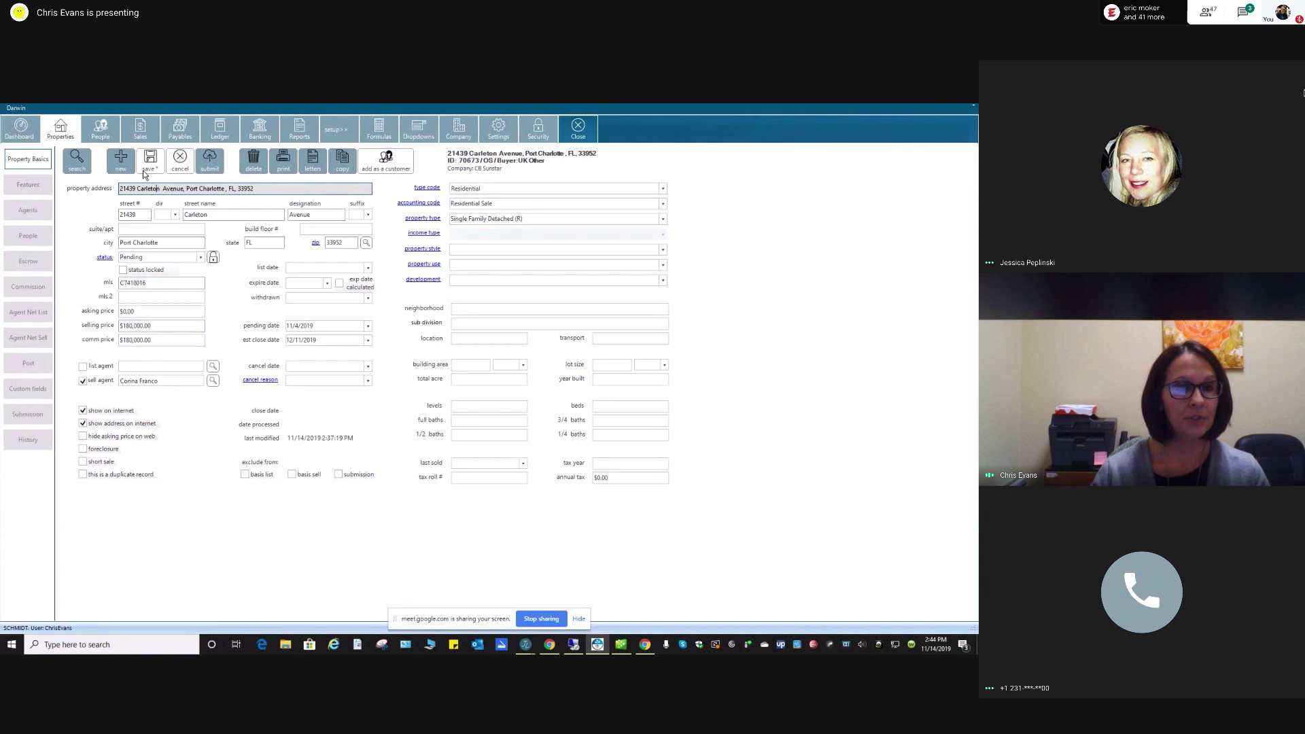
{"action": "left_click", "coordinate": [143, 170]}
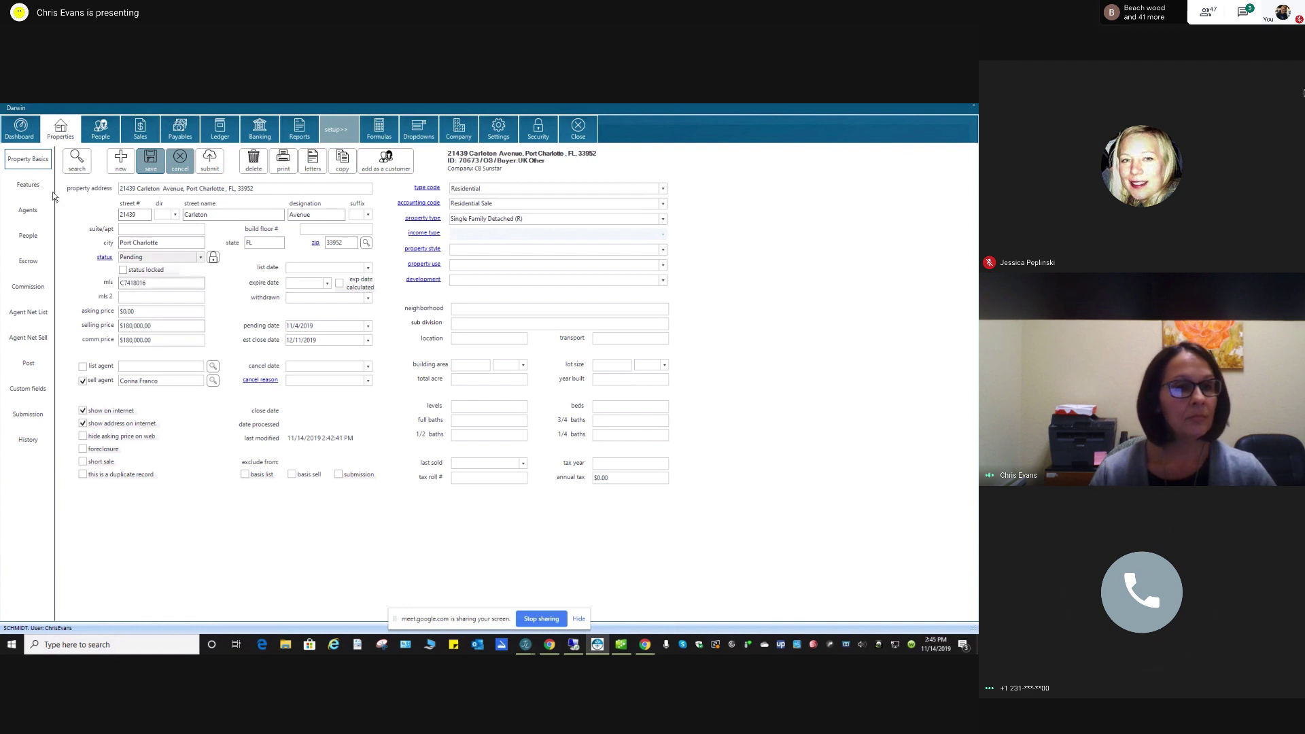
Step: Search properties by address 1120 and reveal the advanced filter options
{"action": "left_click", "coordinate": [78, 161]}
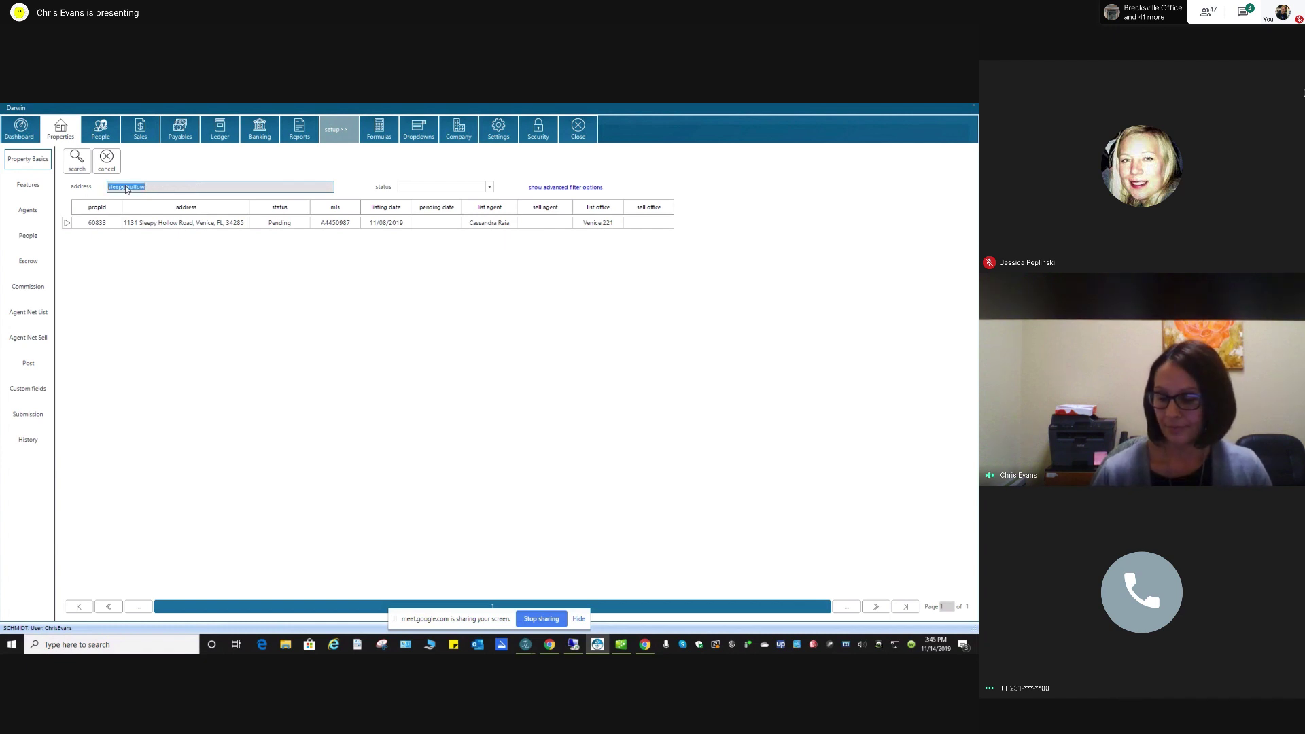
{"action": "type", "text": "1120"}
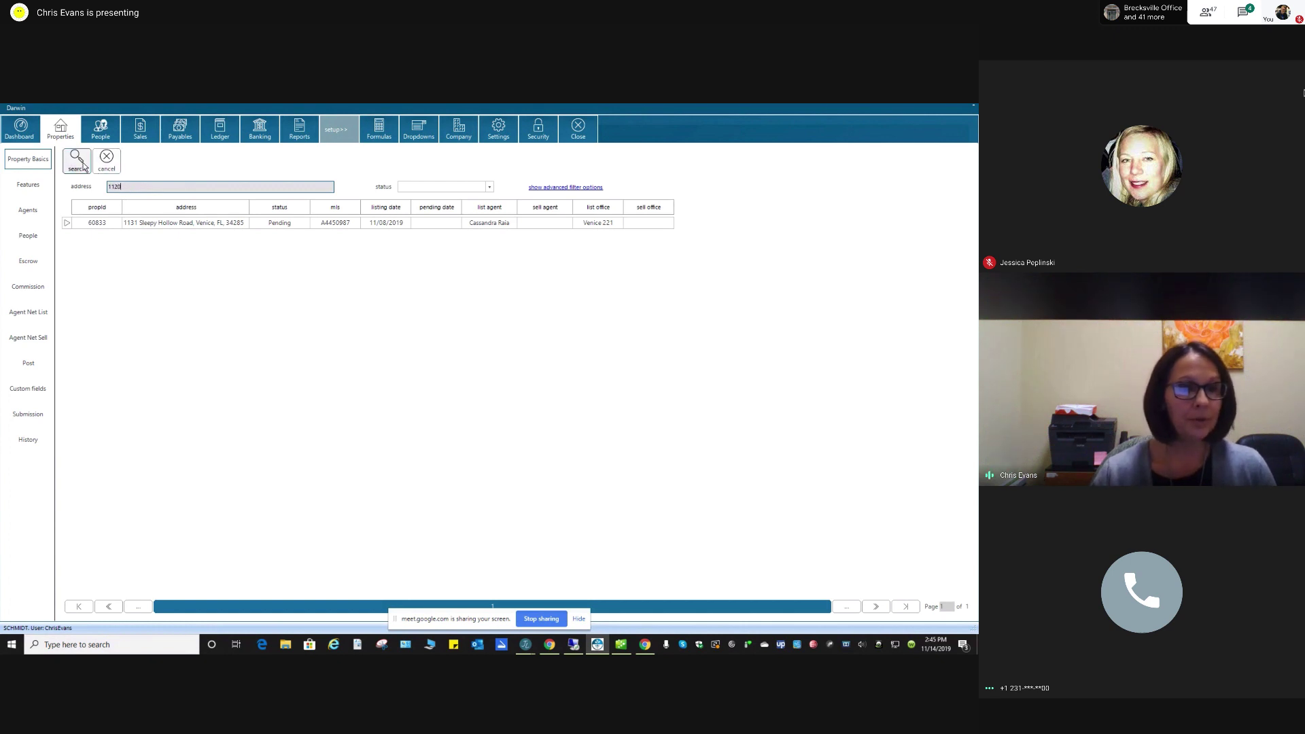
{"action": "left_click", "coordinate": [77, 160]}
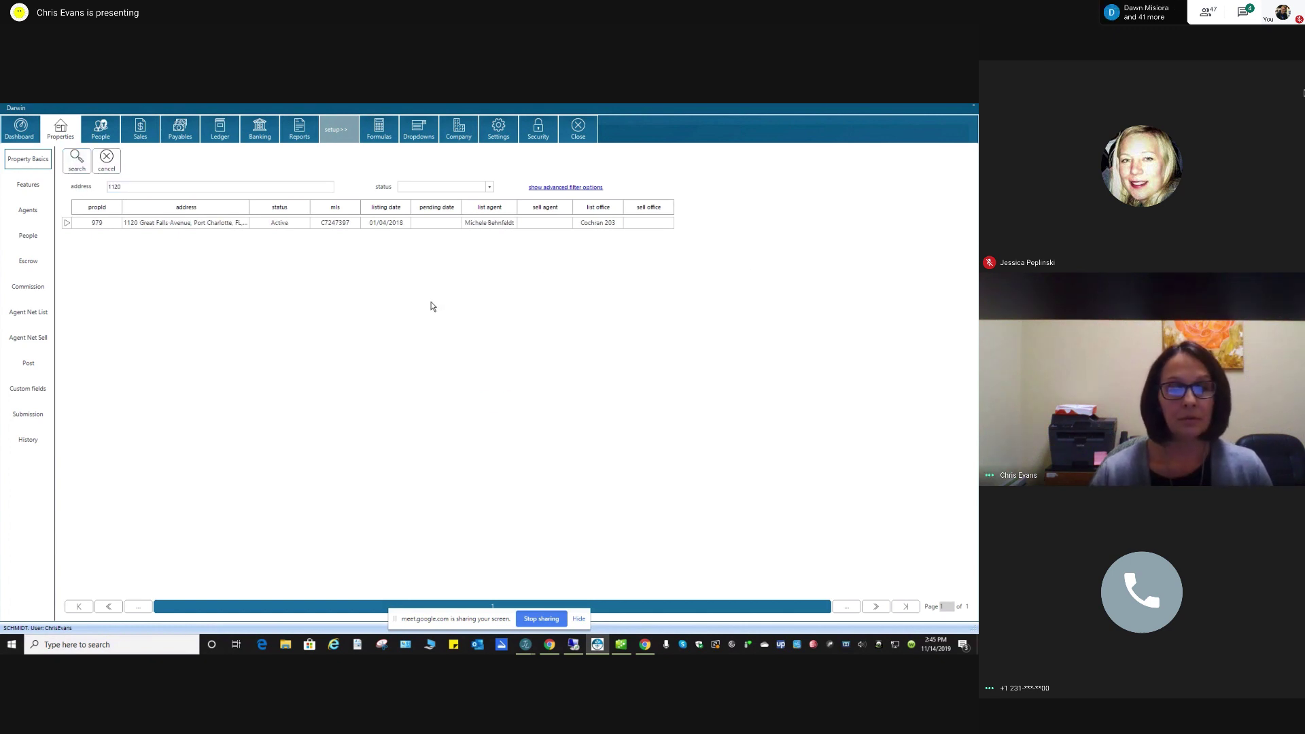
{"action": "left_click", "coordinate": [582, 189]}
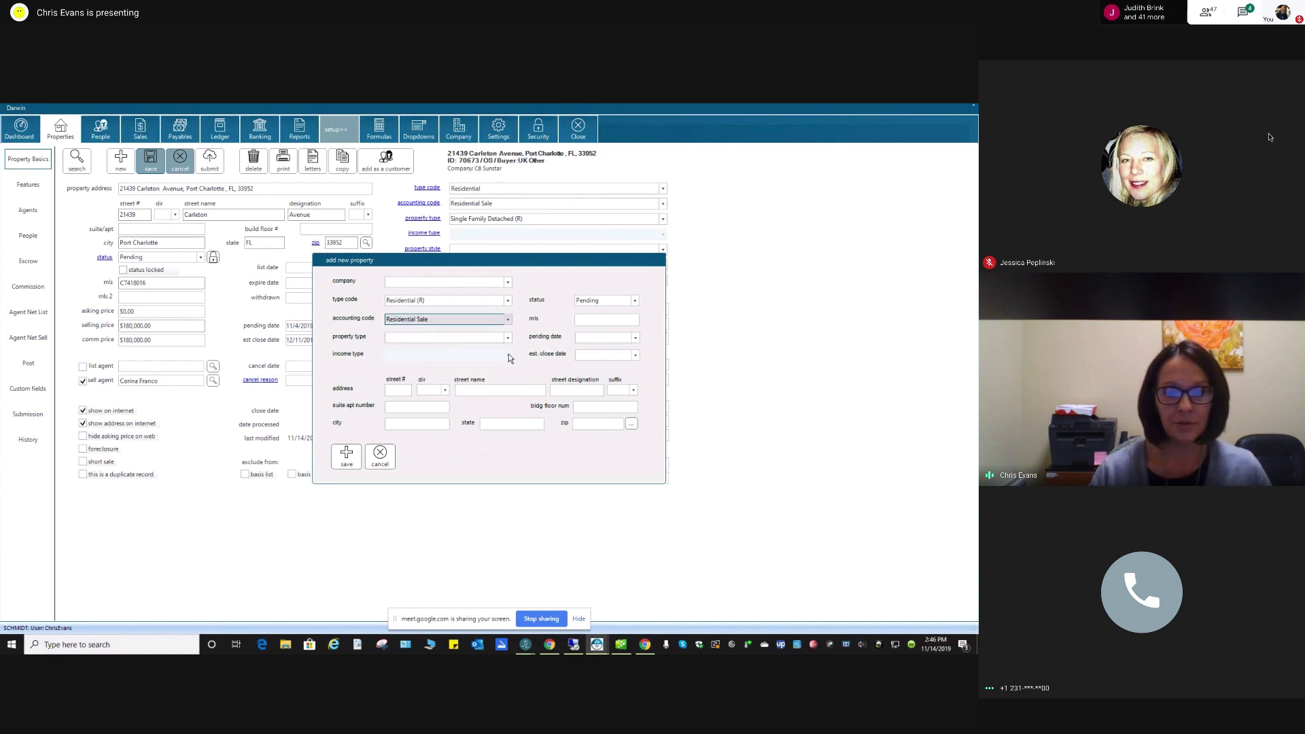
Step: Set the new property's type to Single Family Detached
{"action": "scroll", "coordinate": [493, 358], "scroll_direction": "down", "scroll_amount": 1}
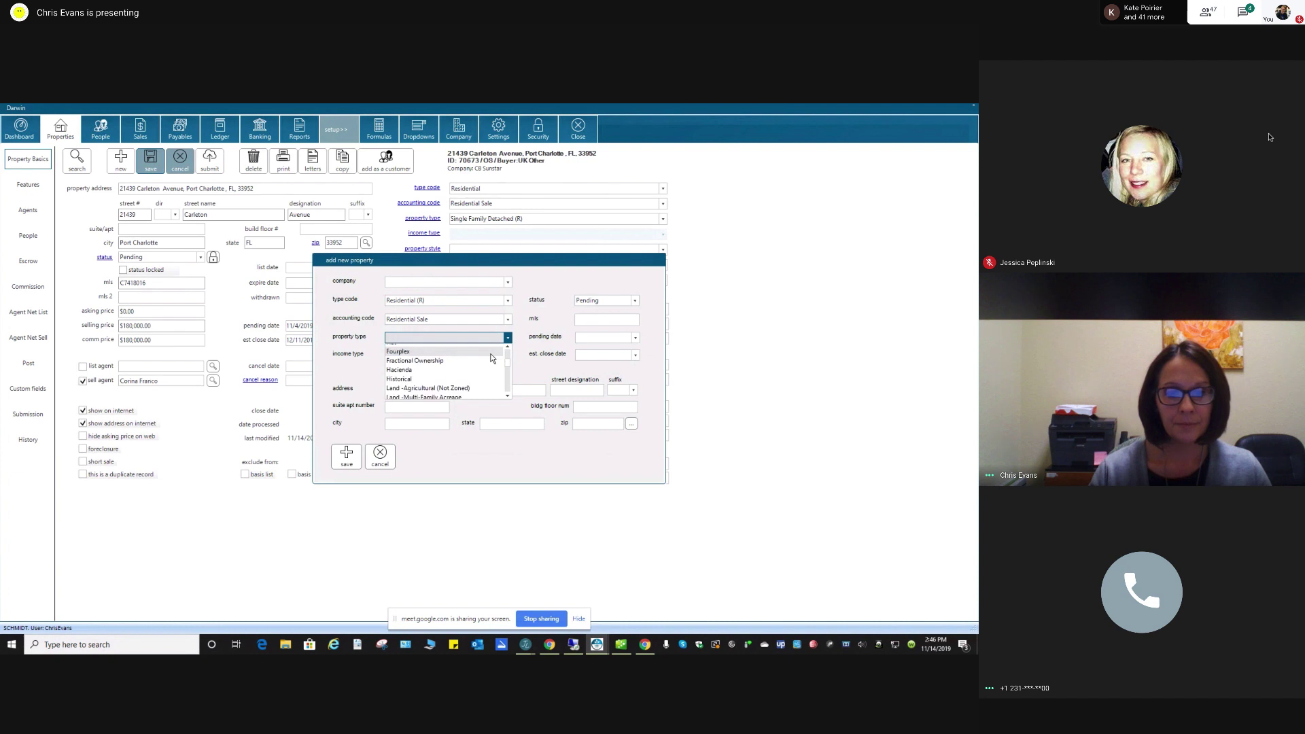
{"action": "scroll", "coordinate": [492, 359], "scroll_direction": "down", "scroll_amount": 2}
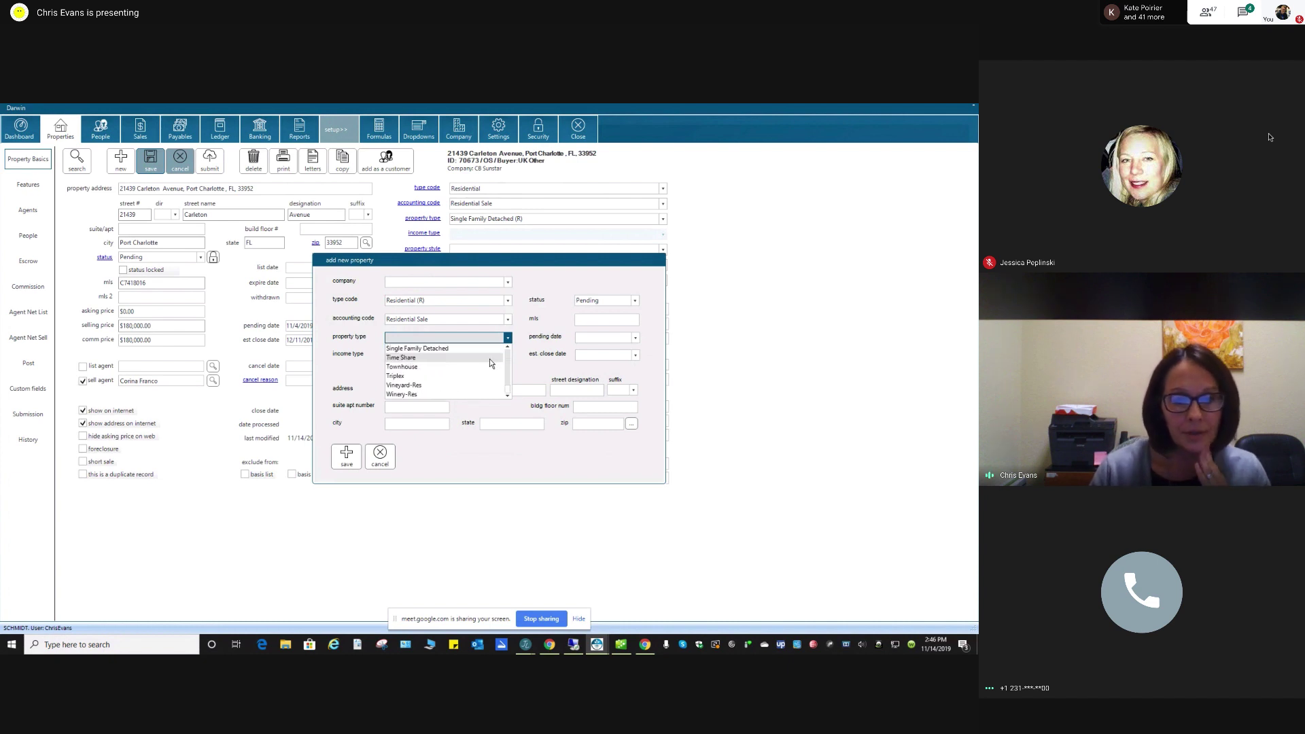
{"action": "scroll", "coordinate": [489, 362], "scroll_direction": "down", "scroll_amount": 3}
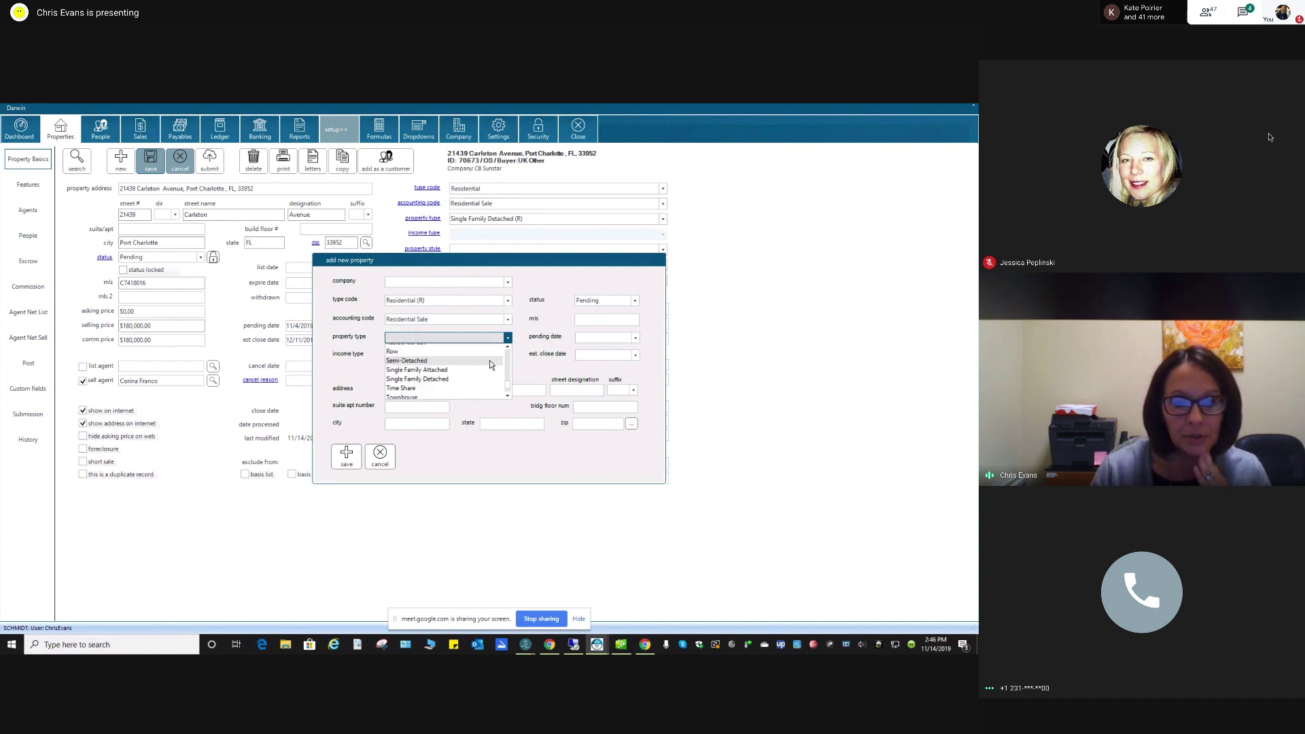
{"action": "scroll", "coordinate": [489, 364], "scroll_direction": "down", "scroll_amount": 1}
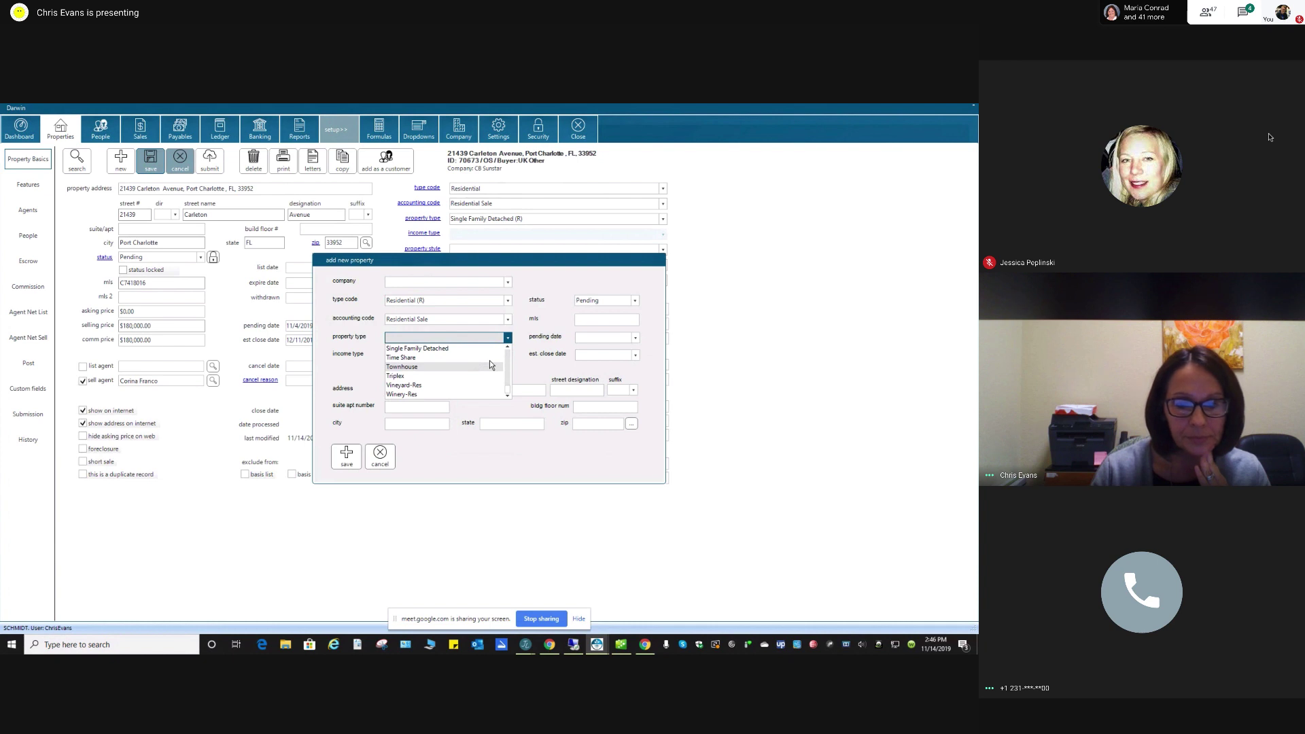
{"action": "scroll", "coordinate": [513, 360], "scroll_direction": "up", "scroll_amount": 6}
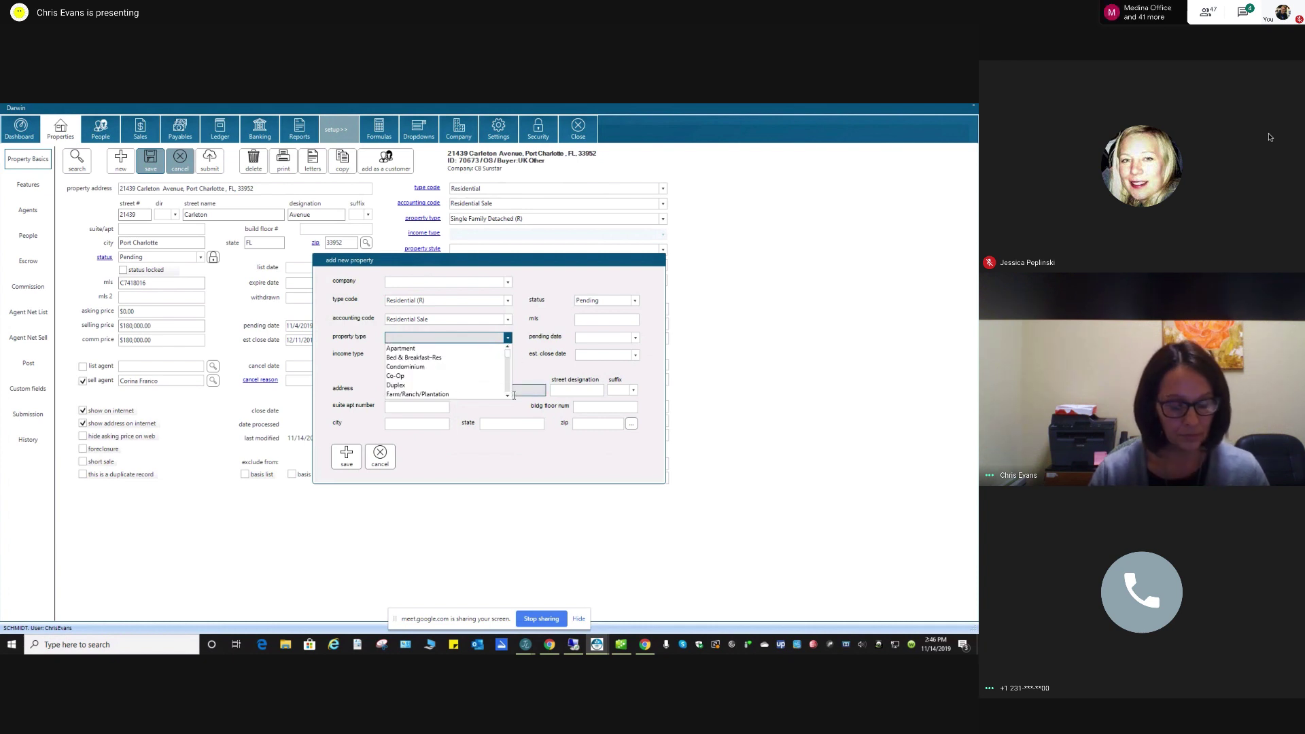
{"action": "key", "text": "s"}
{"action": "left_click", "coordinate": [448, 367]}
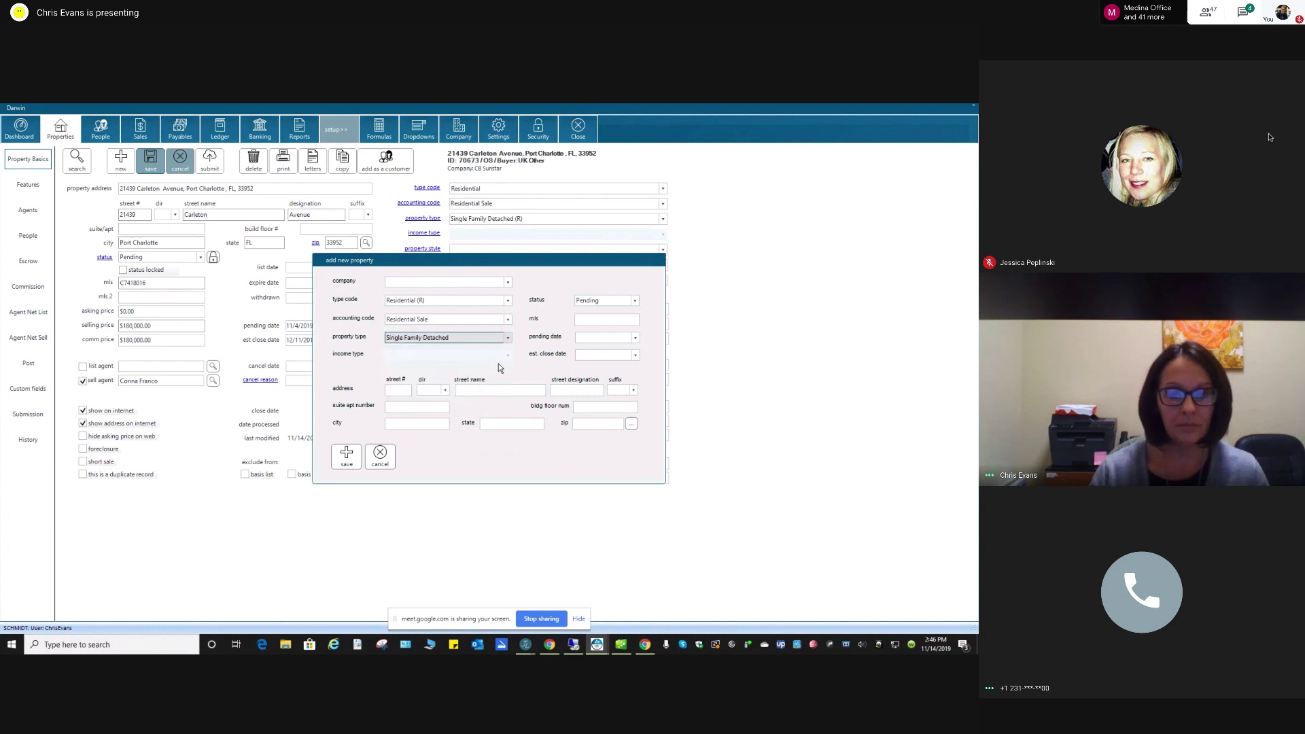
Step: Browse the type code list, keeping Residential (R)
{"action": "left_click", "coordinate": [508, 301]}
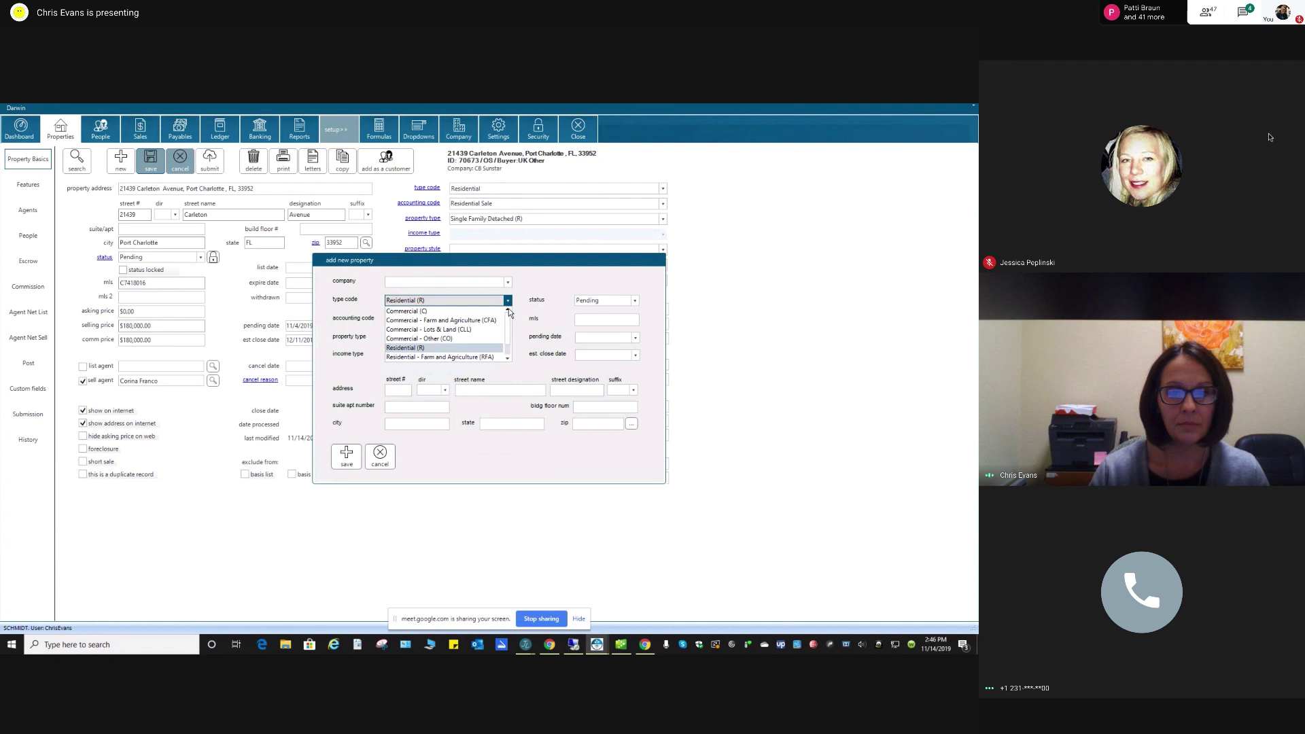
{"action": "left_click", "coordinate": [507, 359]}
{"action": "left_click", "coordinate": [507, 359]}
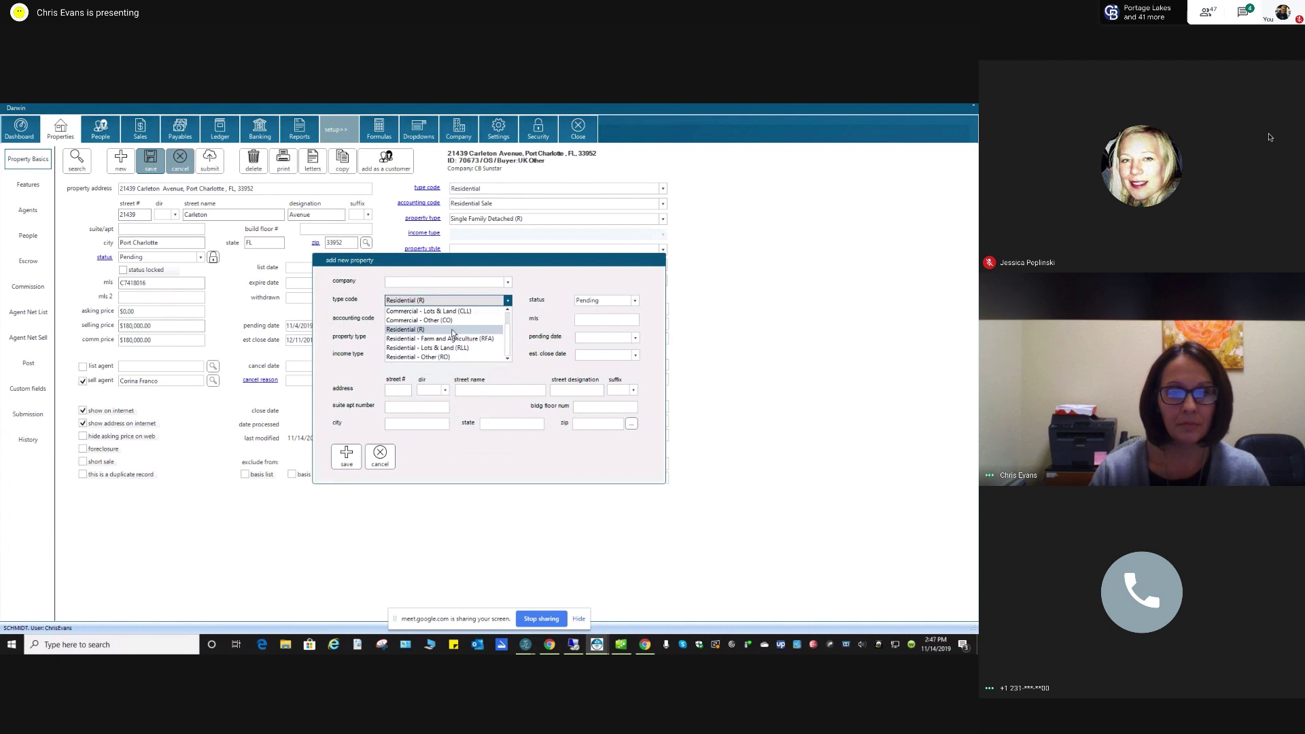
{"action": "key", "text": "Return"}
Step: Browse the accounting code list, keeping Residential Sale
{"action": "left_click", "coordinate": [507, 319]}
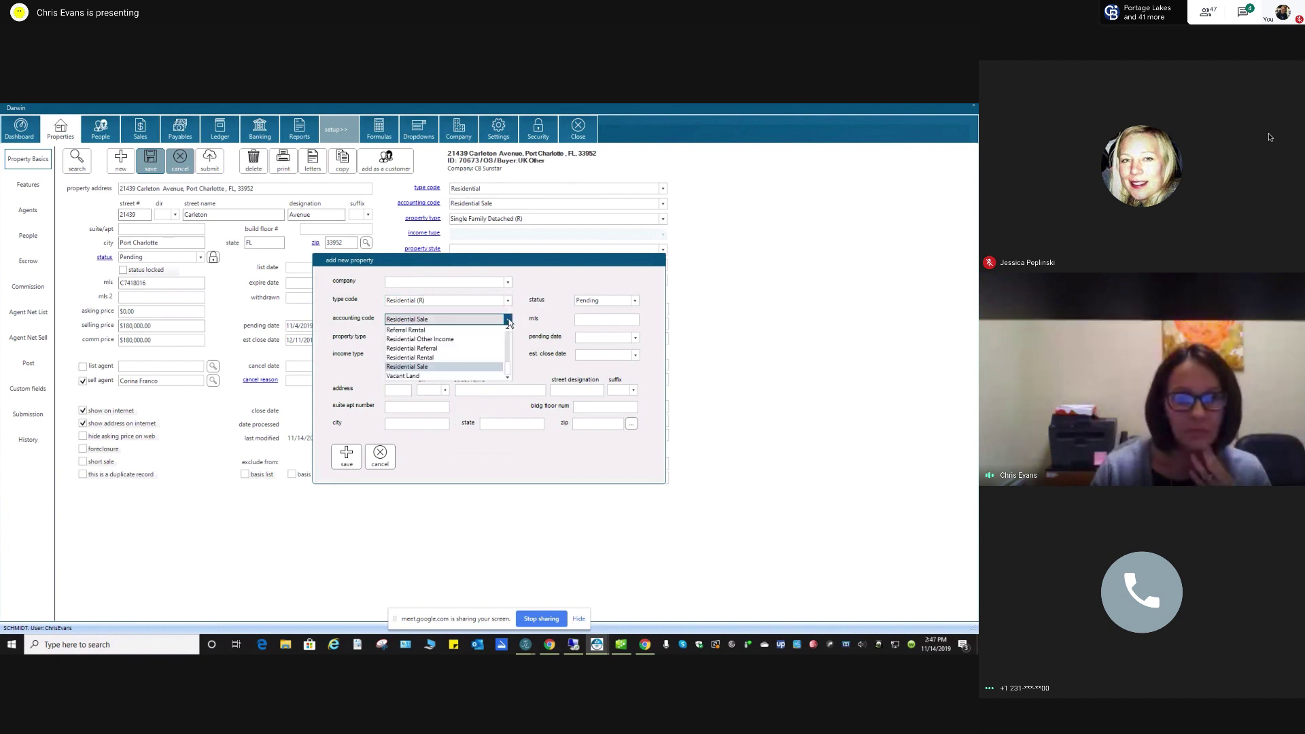
{"action": "left_click", "coordinate": [508, 331]}
{"action": "left_click", "coordinate": [507, 330]}
{"action": "left_click", "coordinate": [508, 331]}
{"action": "left_click", "coordinate": [507, 331]}
{"action": "left_click", "coordinate": [507, 330]}
{"action": "left_click", "coordinate": [508, 329]}
{"action": "left_click", "coordinate": [509, 329]}
{"action": "left_click", "coordinate": [508, 329]}
{"action": "left_click", "coordinate": [509, 329]}
{"action": "left_click", "coordinate": [508, 329]}
{"action": "left_click", "coordinate": [509, 329]}
{"action": "left_click", "coordinate": [508, 377]}
{"action": "left_click", "coordinate": [507, 377]}
{"action": "left_click", "coordinate": [507, 377]}
{"action": "left_click", "coordinate": [508, 377]}
{"action": "left_click", "coordinate": [508, 378]}
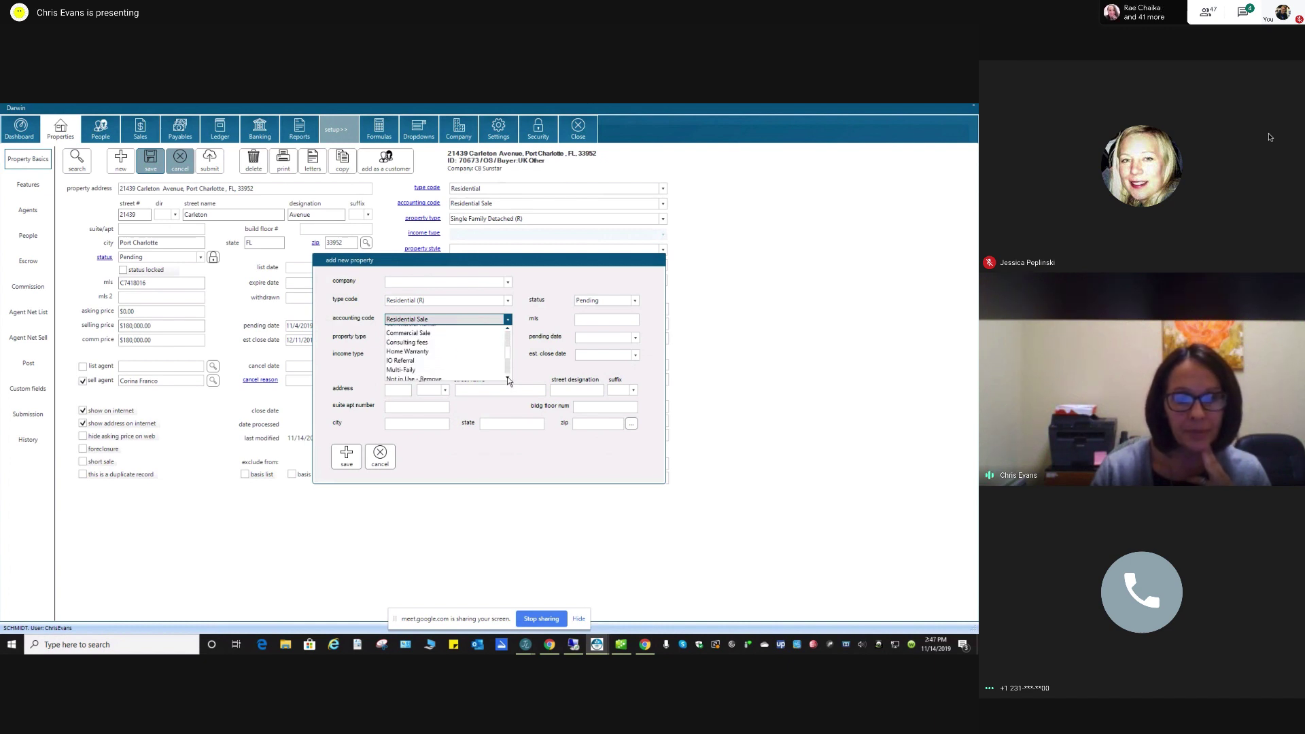
{"action": "left_click", "coordinate": [507, 379]}
{"action": "left_click", "coordinate": [508, 379]}
{"action": "left_click", "coordinate": [508, 378]}
{"action": "left_click", "coordinate": [508, 379]}
{"action": "left_click", "coordinate": [508, 378]}
{"action": "left_click", "coordinate": [508, 378]}
{"action": "left_click", "coordinate": [508, 379]}
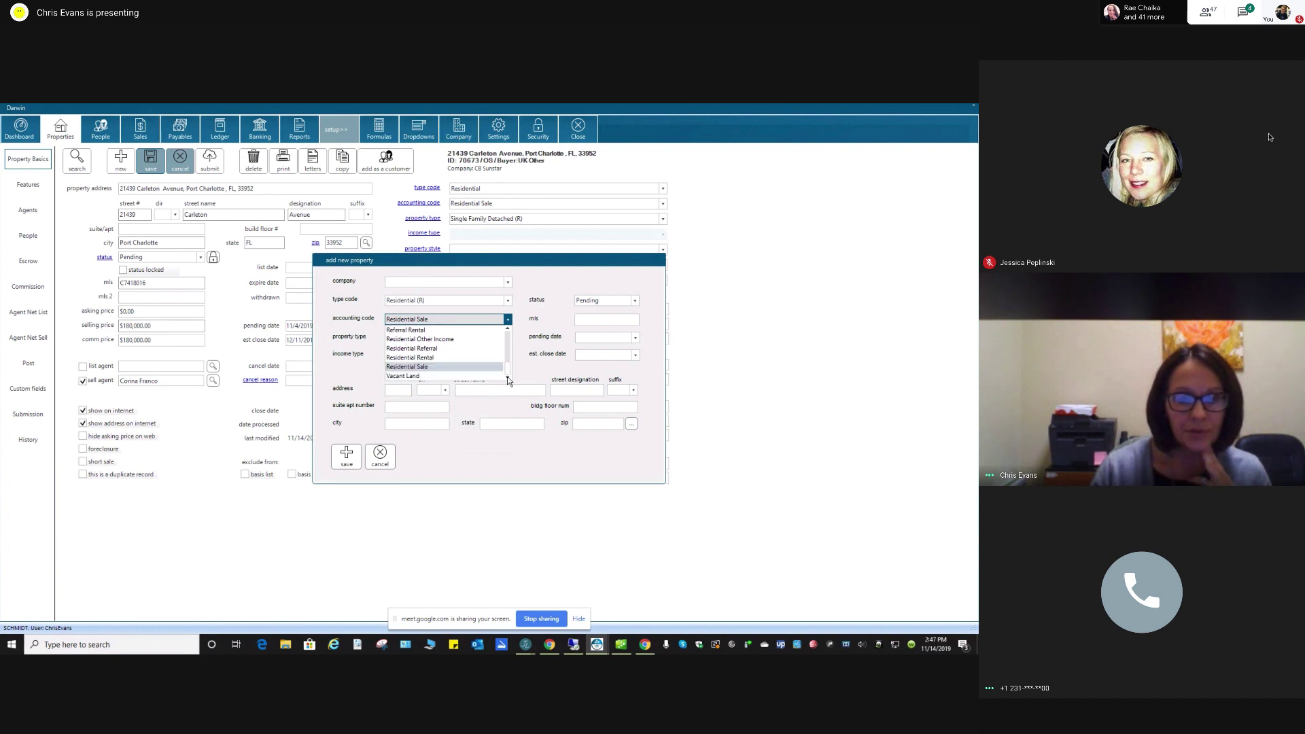
{"action": "left_click", "coordinate": [512, 368]}
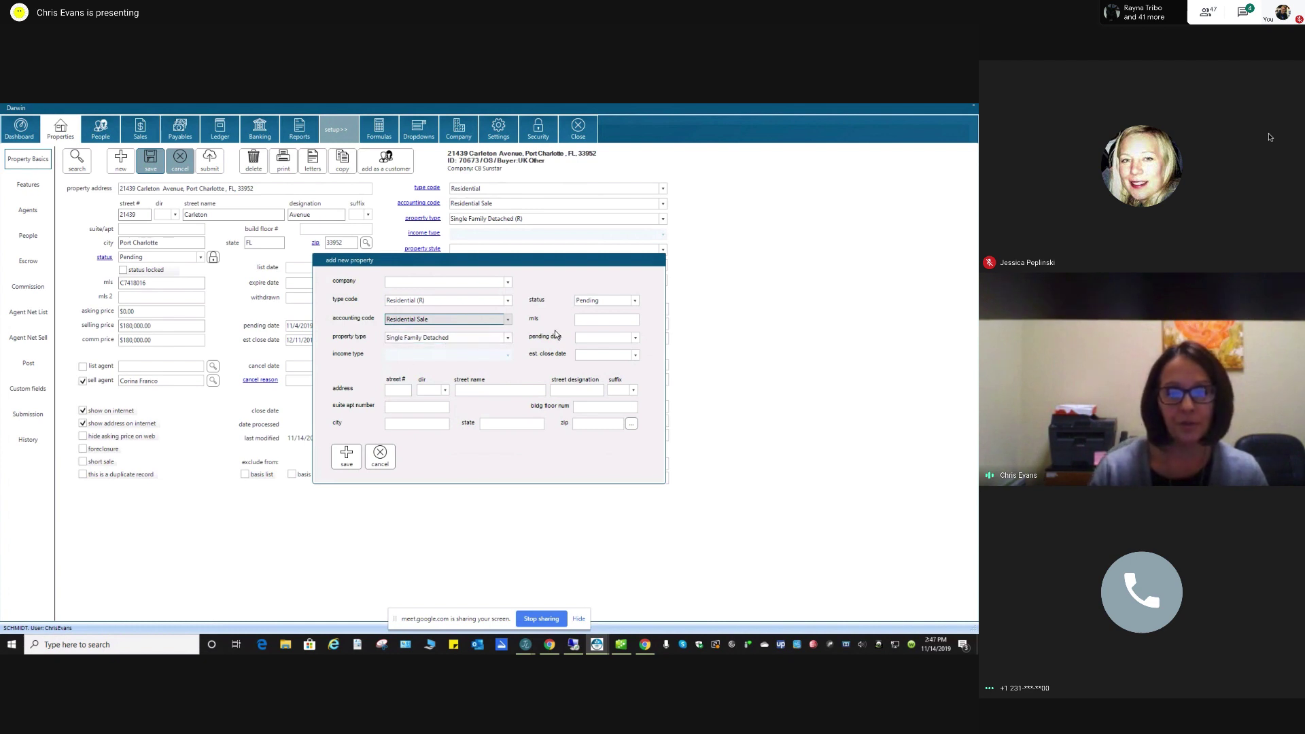
Step: Enter FSBO as the MLS entry, then cancel the new property form
{"action": "left_click", "coordinate": [598, 321]}
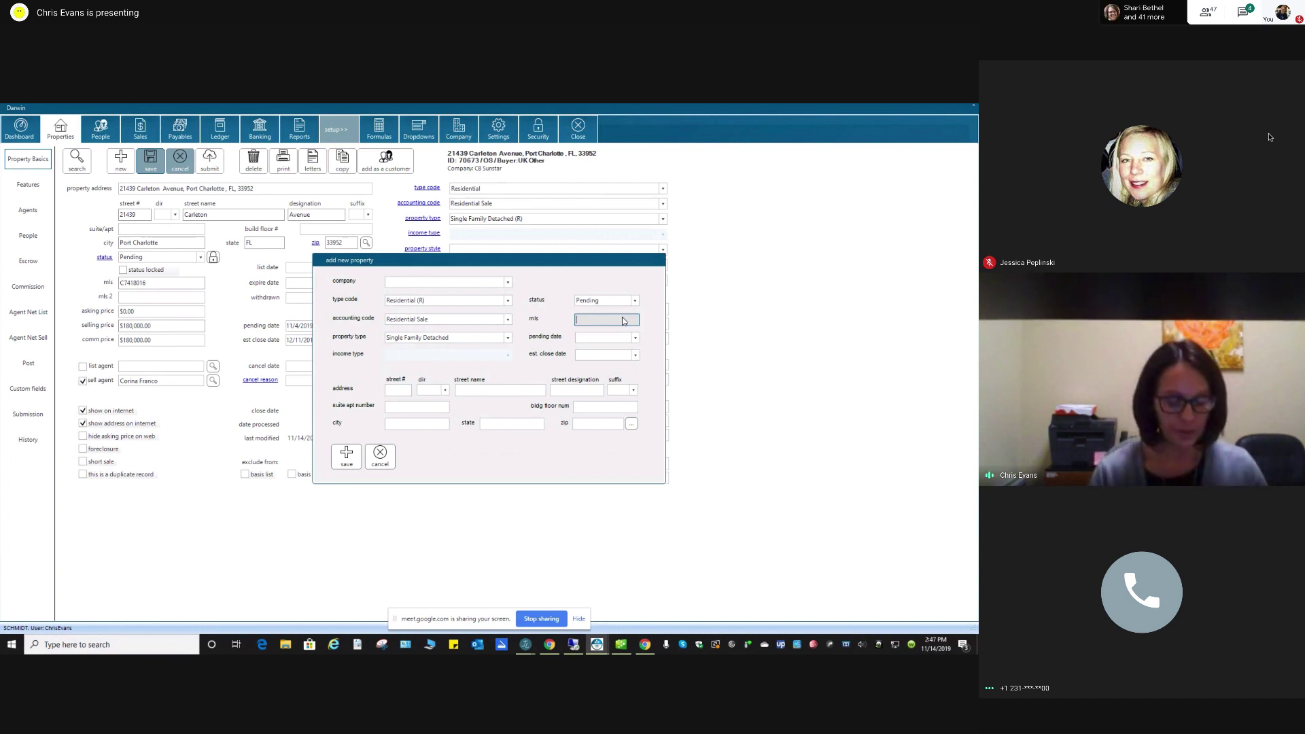
{"action": "type", "text": "BO"}
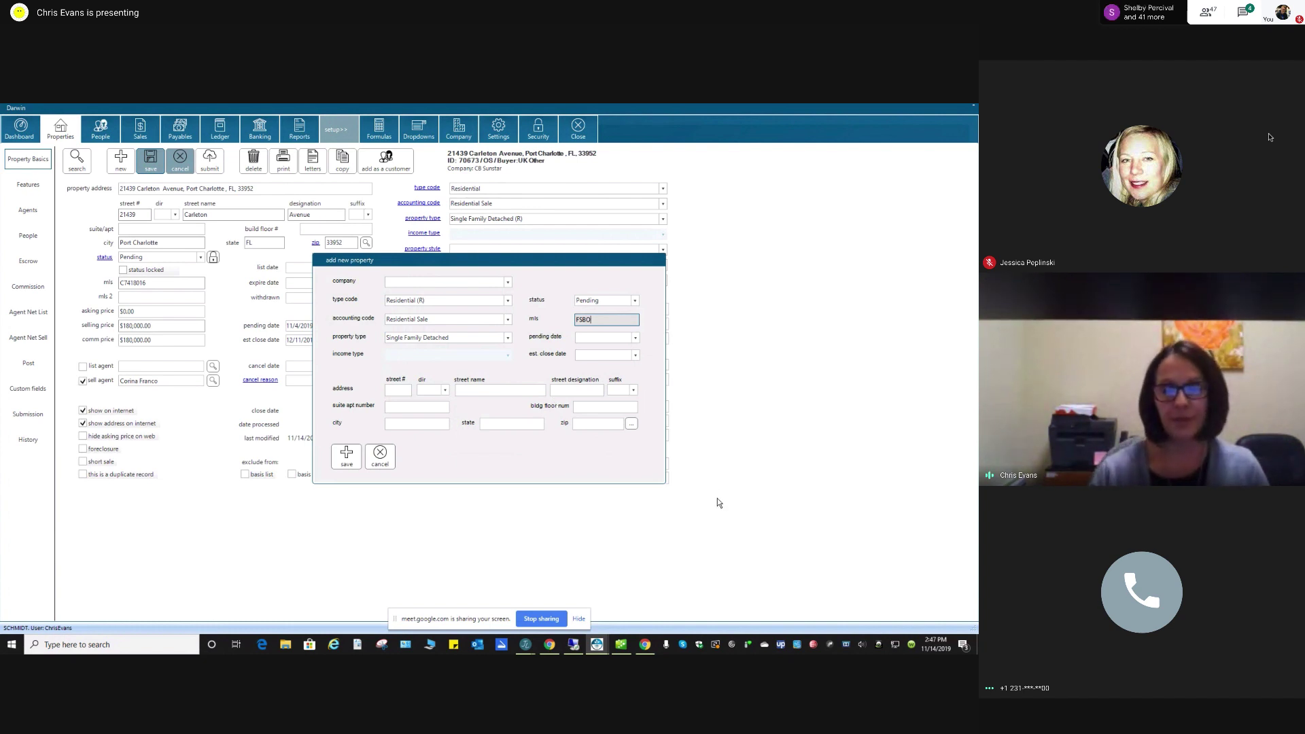
{"action": "left_click", "coordinate": [381, 457]}
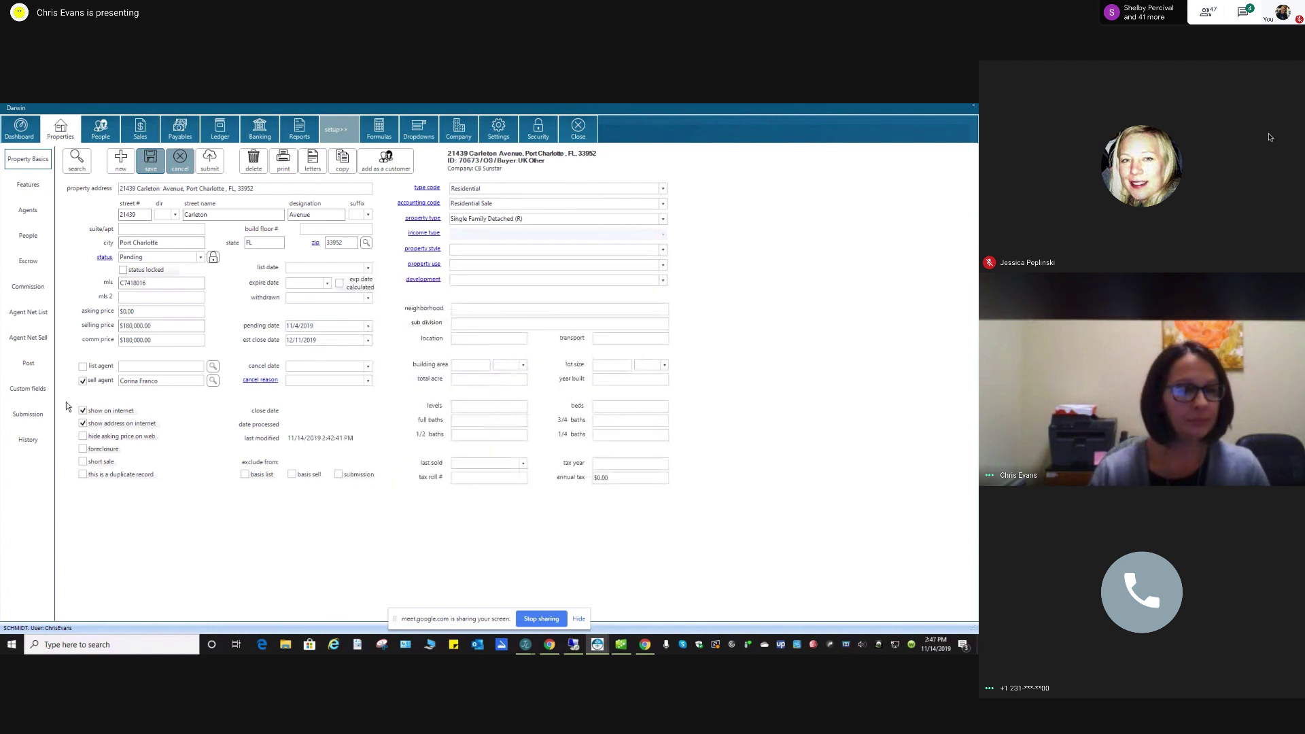
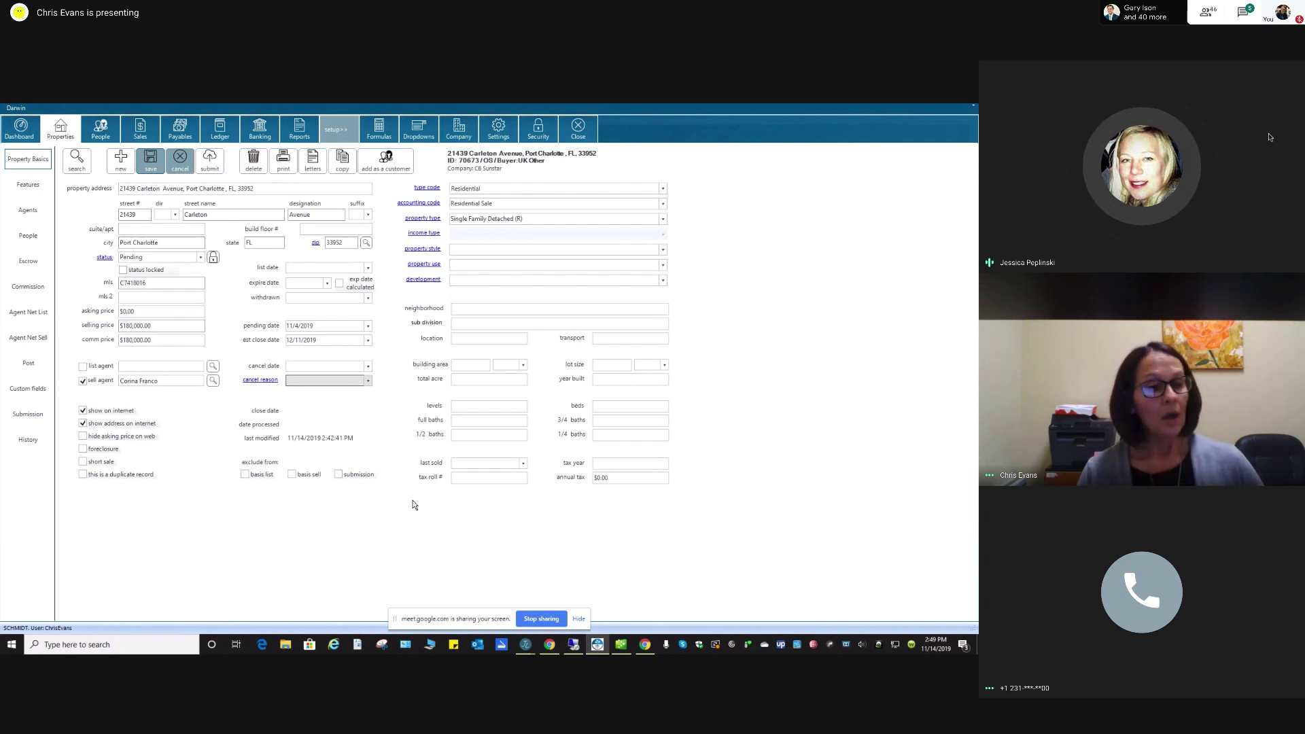
{"action": "left_click", "coordinate": [37, 338]}
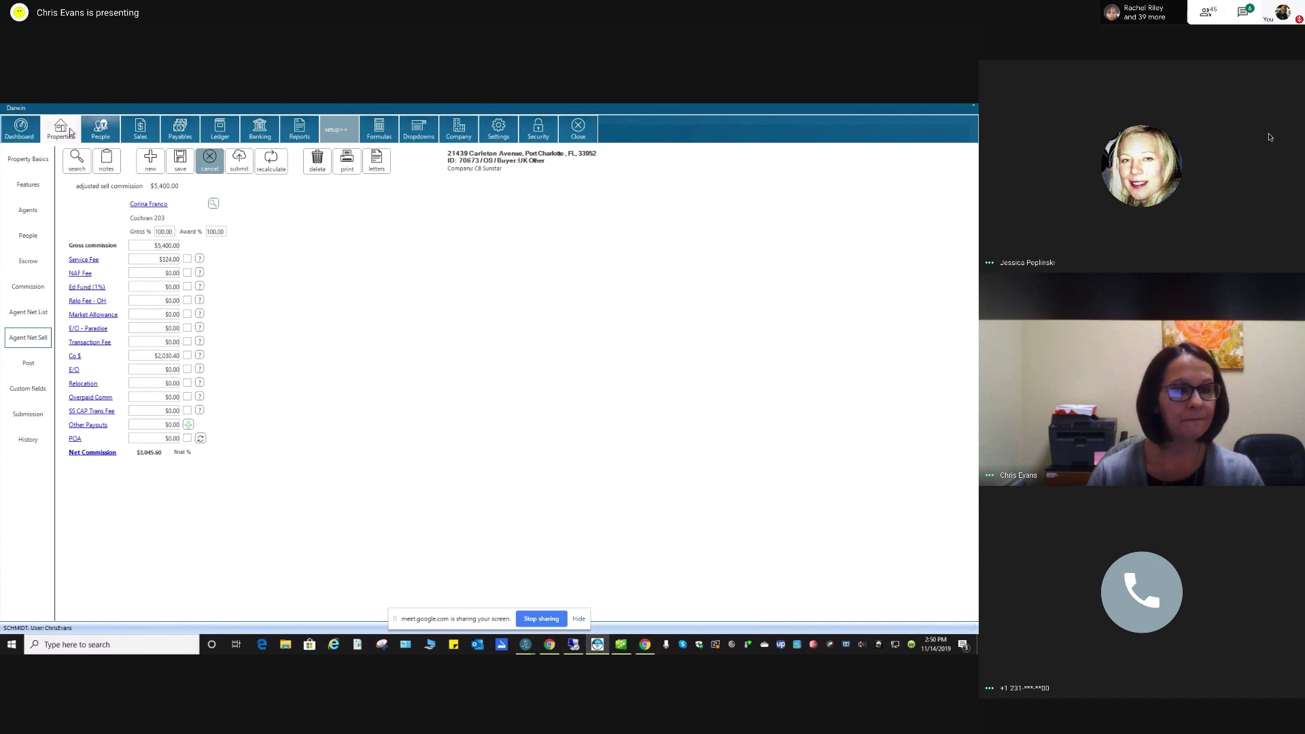
{"action": "left_click", "coordinate": [37, 163]}
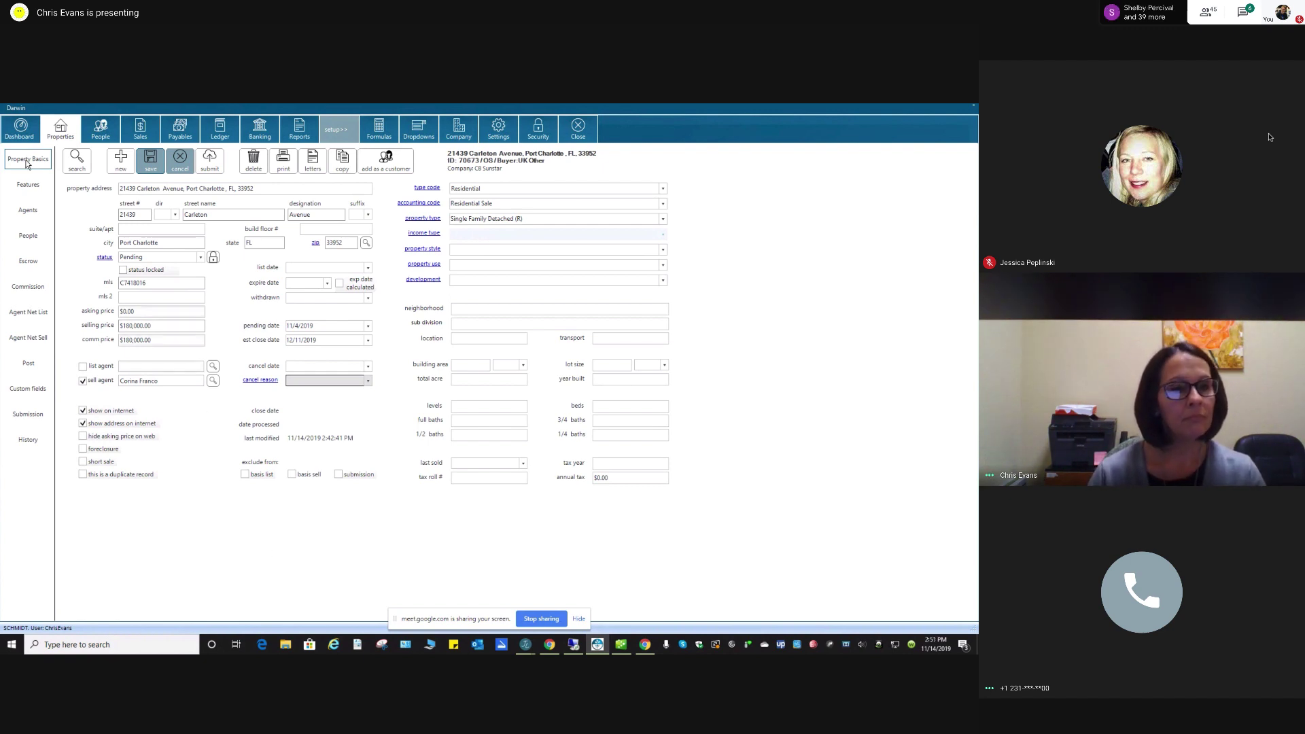
{"action": "left_click", "coordinate": [63, 129]}
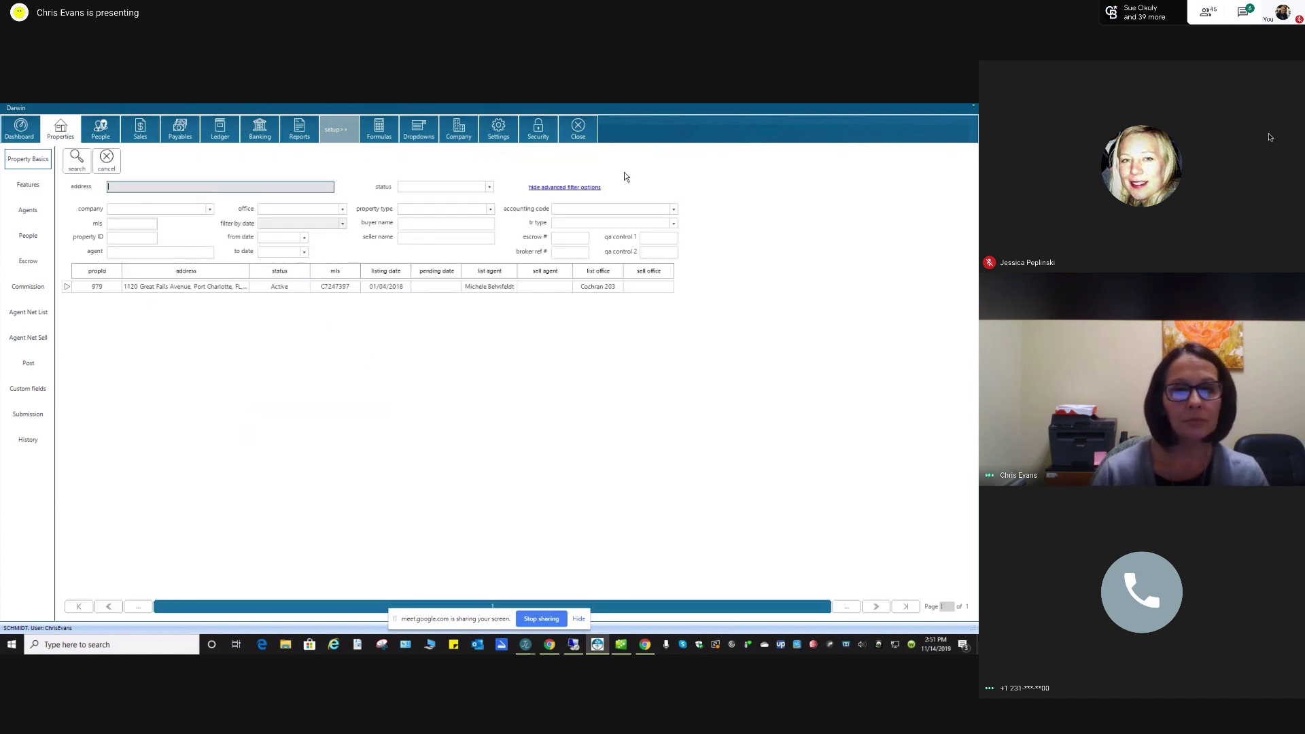
{"action": "left_click", "coordinate": [589, 188]}
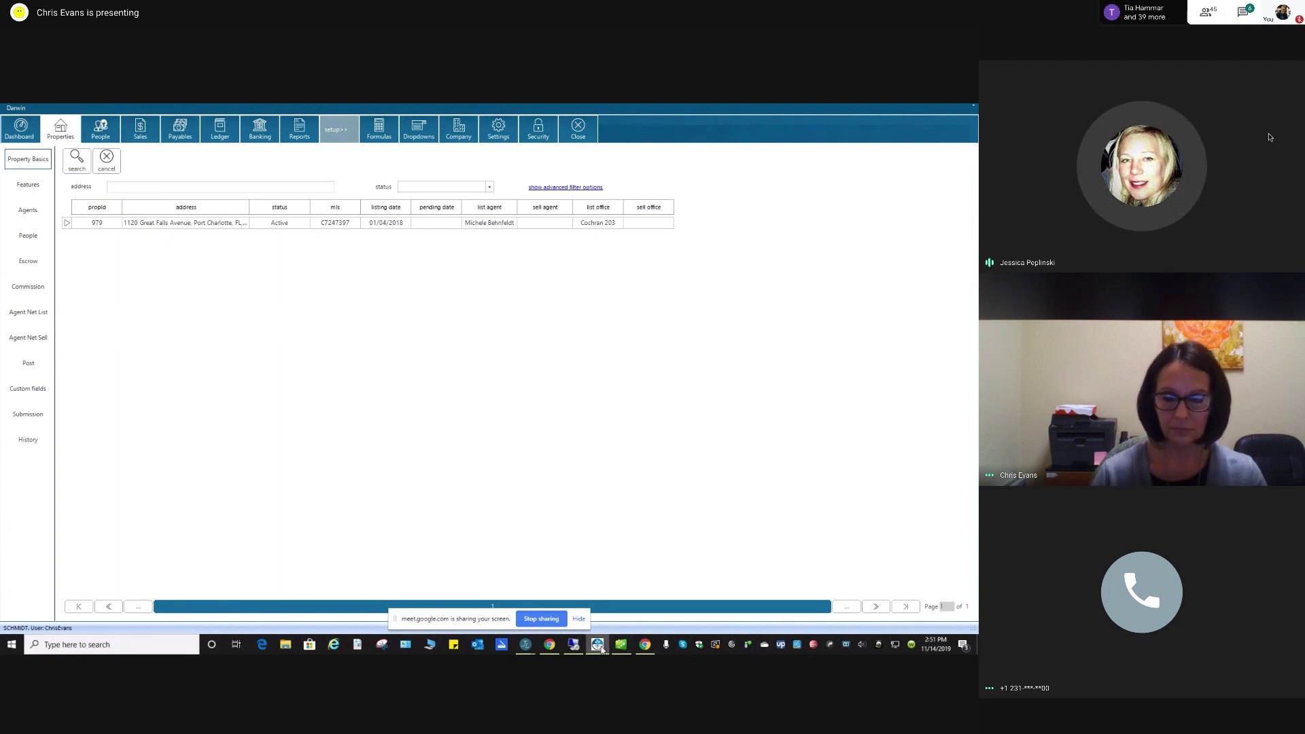
{"action": "mouse_move", "coordinate": [609, 649]}
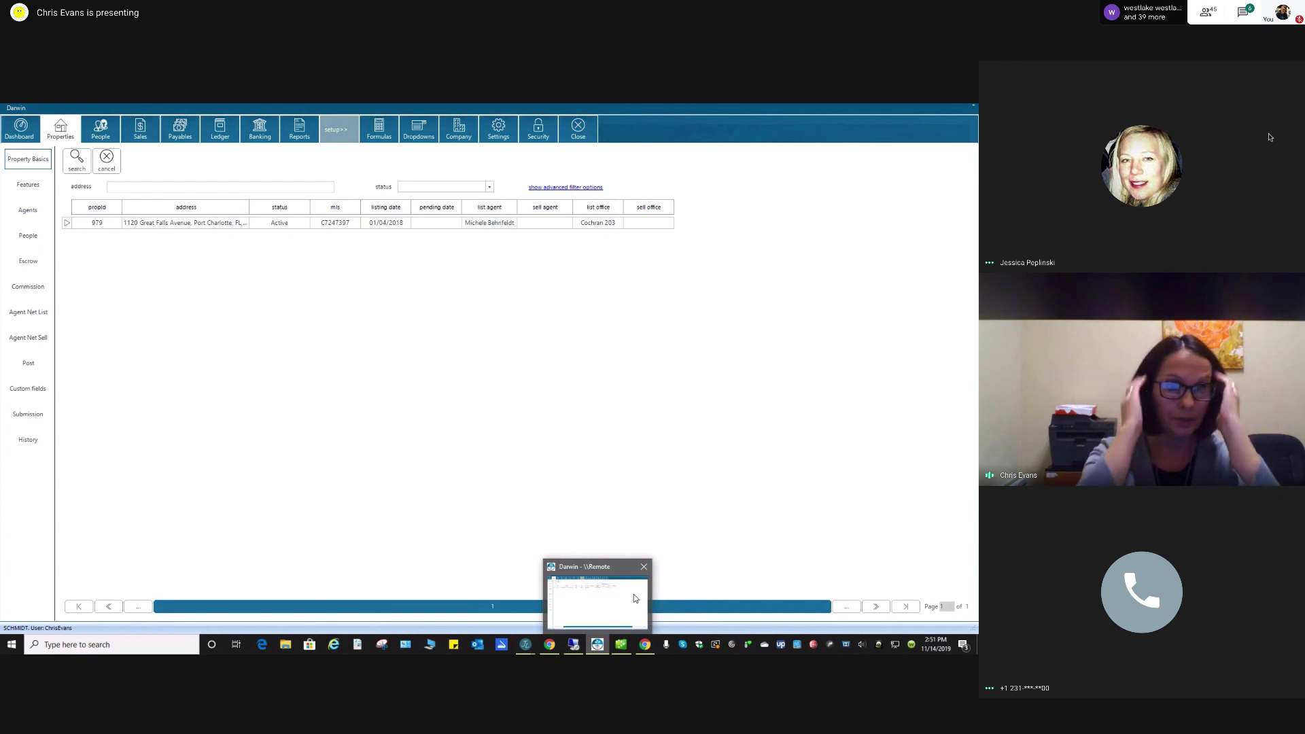
{"action": "left_click", "coordinate": [633, 597]}
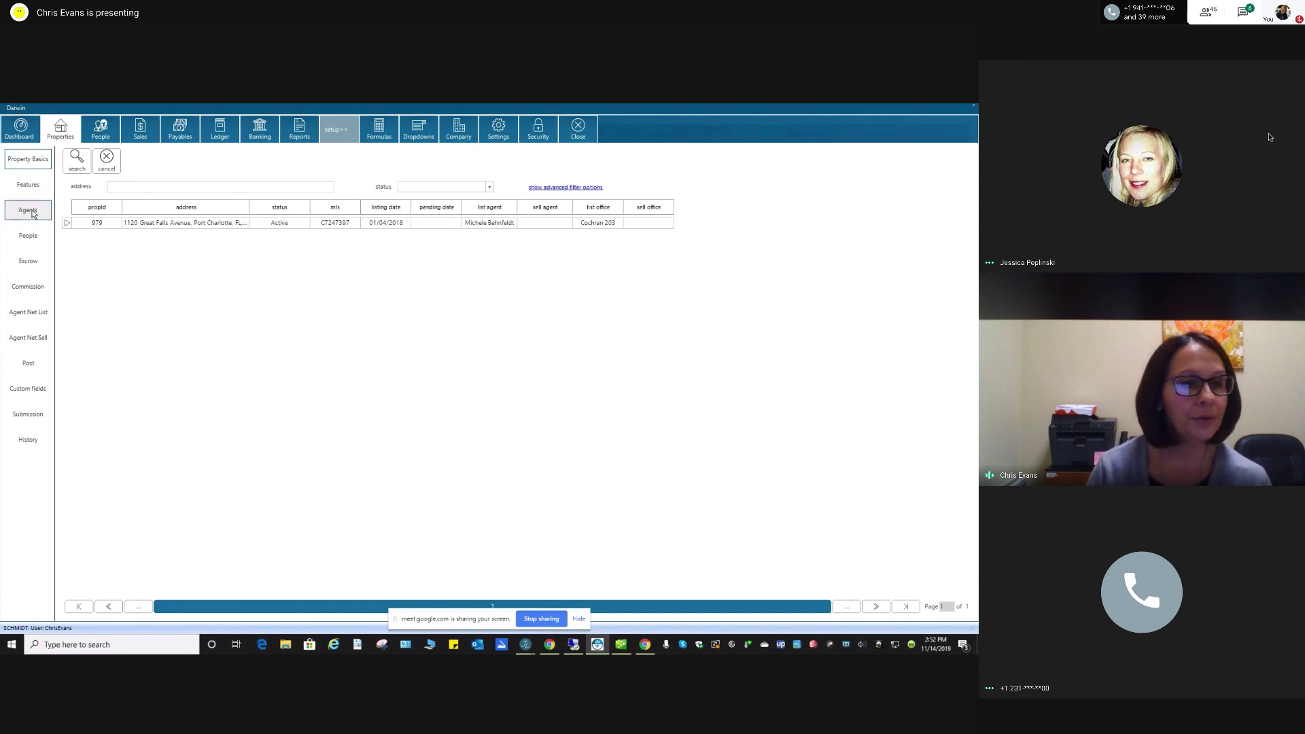
Step: Check the empty Features page, return to Property Basics, and exit Chrome full screen
{"action": "left_click", "coordinate": [26, 189]}
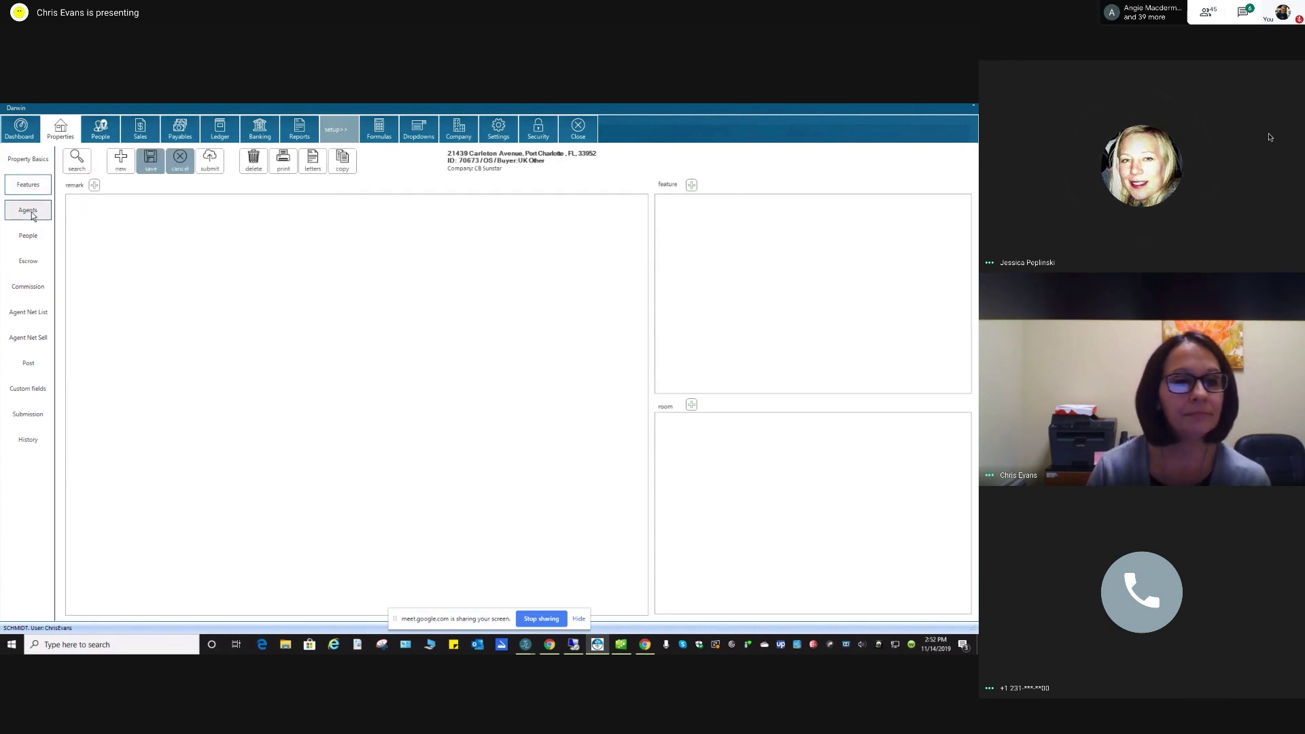
{"action": "left_click", "coordinate": [28, 159]}
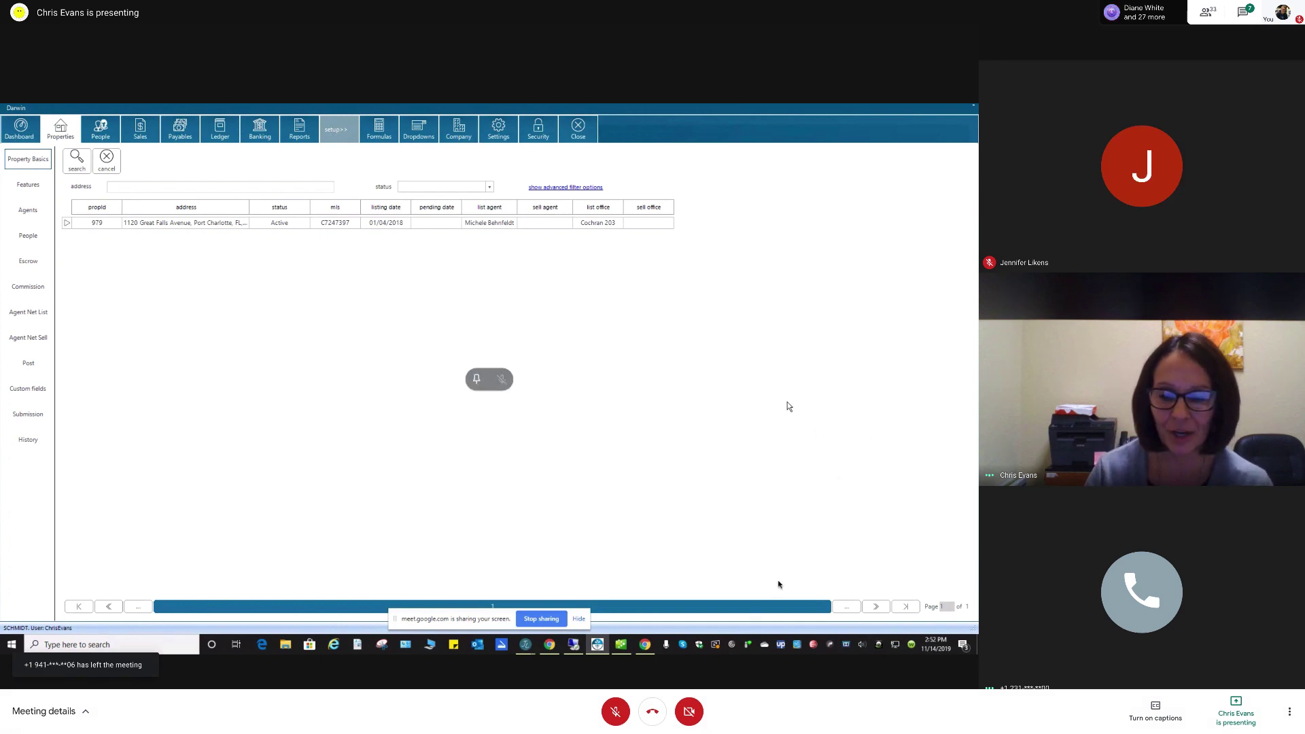
{"action": "key", "text": "ctrl+super+f"}
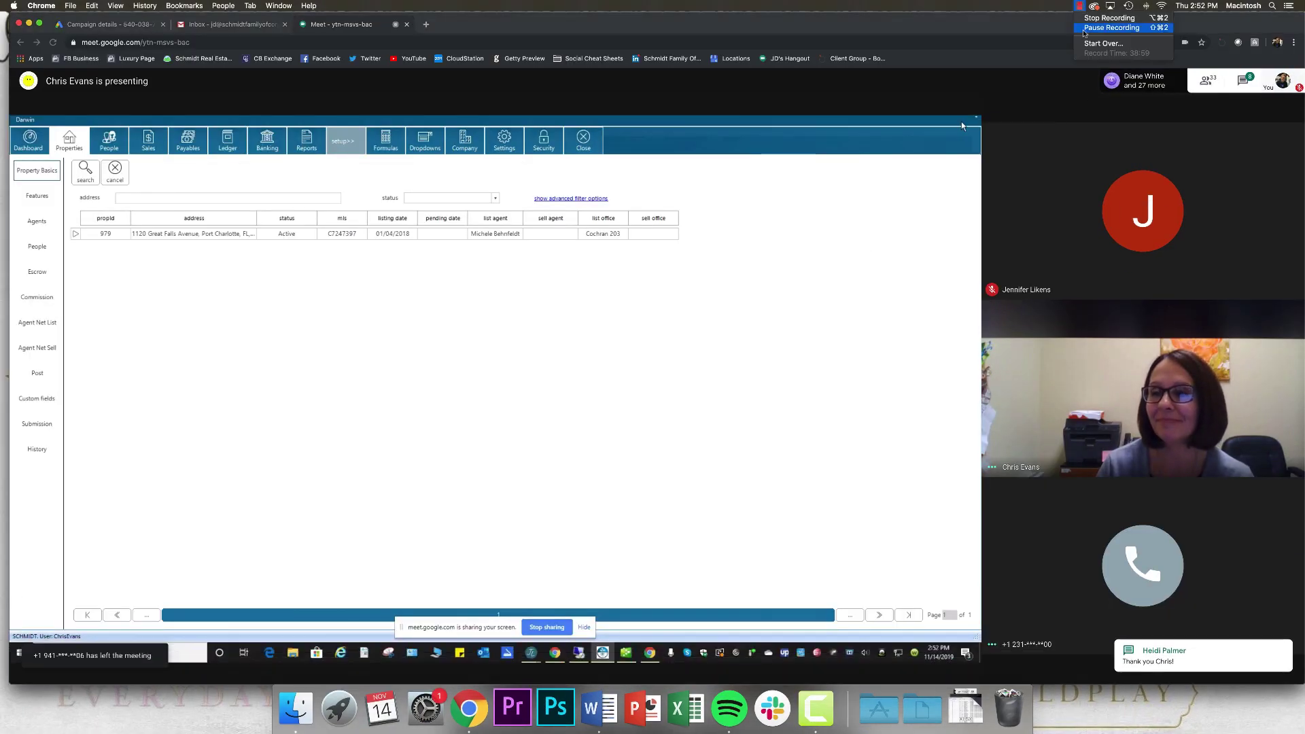